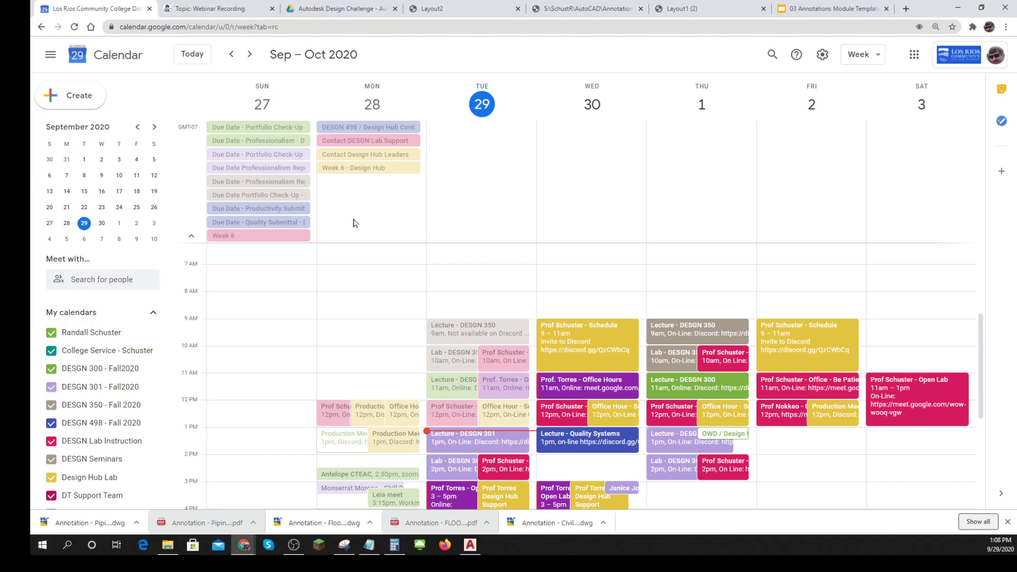
- Switch to AutoCAD and display the Layout1 sheet of the blank drawing
left_click(468, 545)
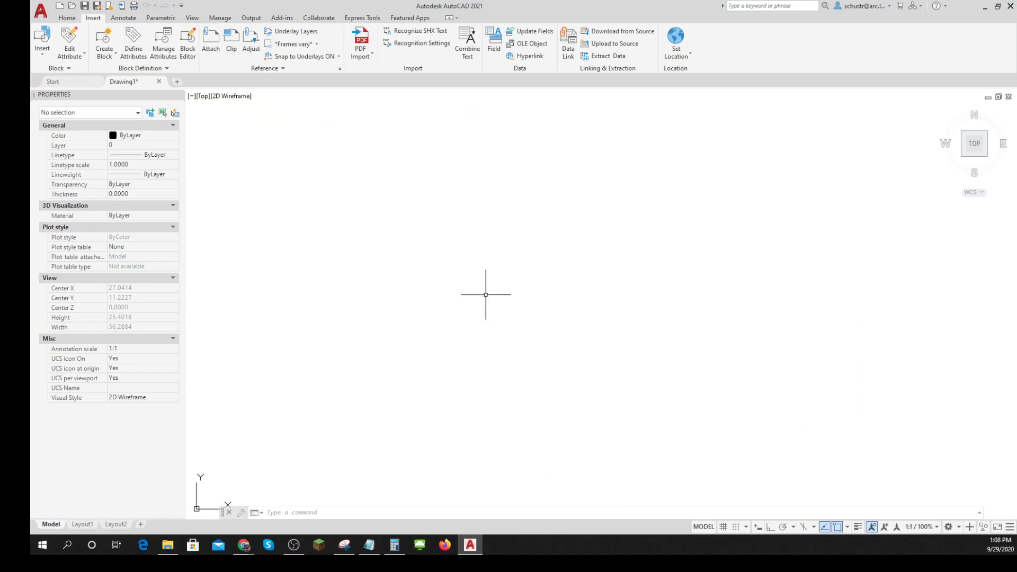
key("ctrl")
key("ctrl")
key("ctrl")
key("ctrl")
left_click(83, 525)
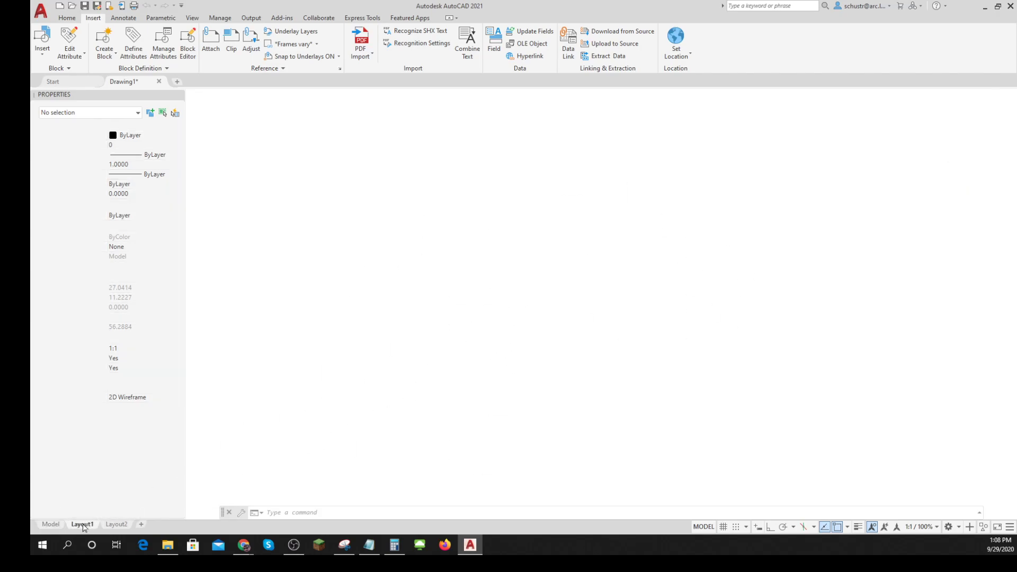
left_click(606, 288)
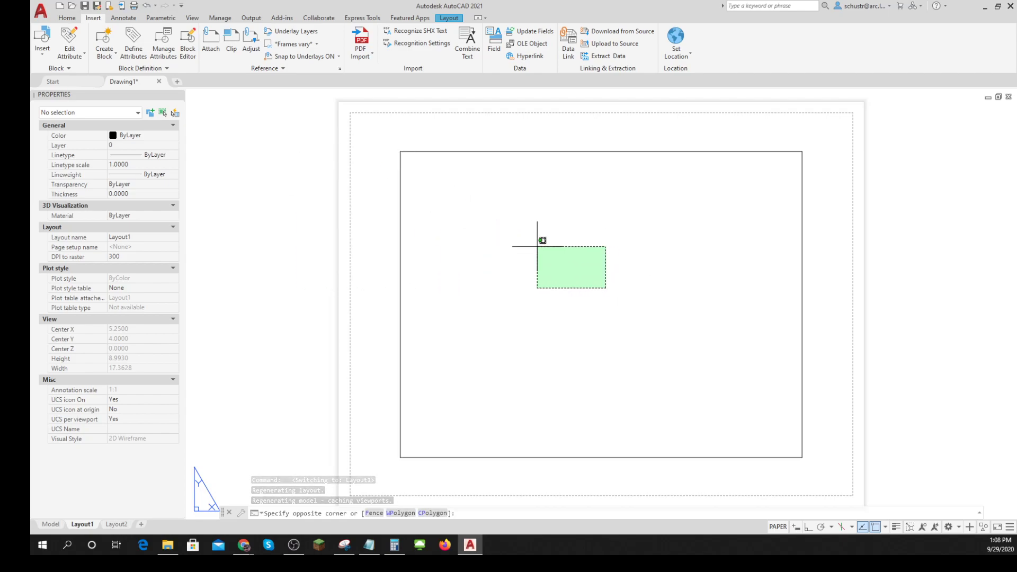
key("Escape")
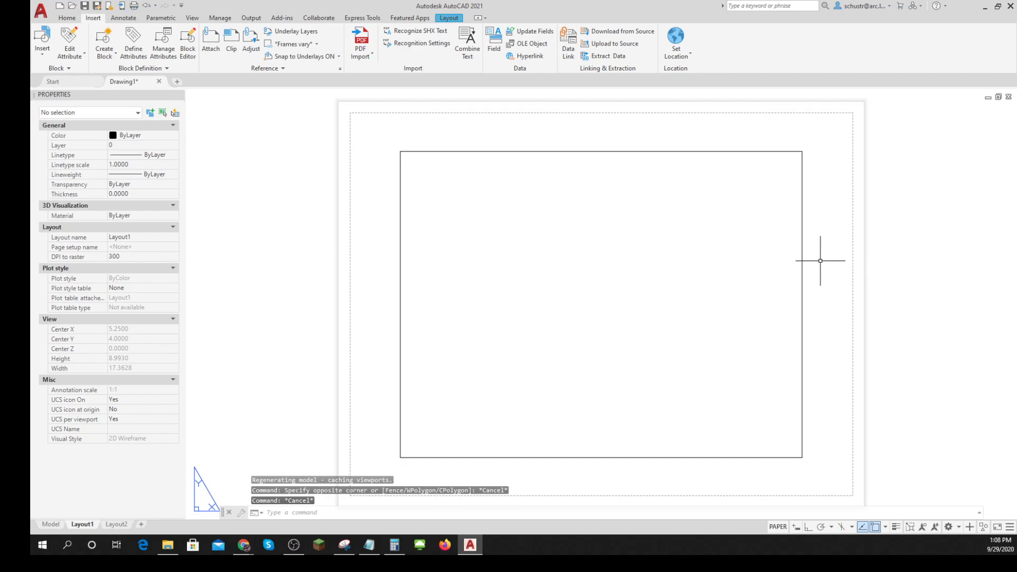
key("ctrl")
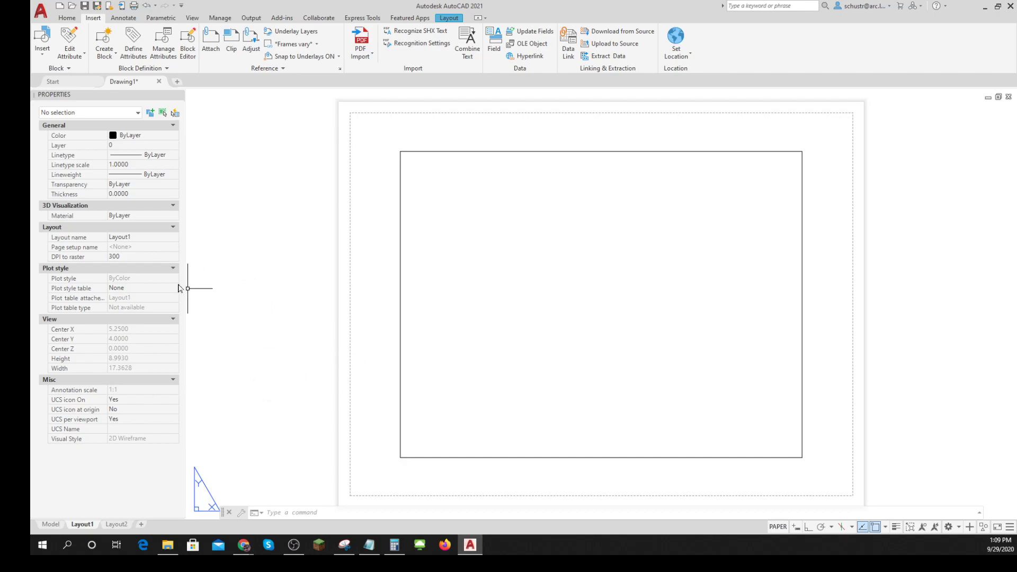
- Open the TB_A_template title block drawing from the AutoCAD Drawings To Submit folder and review its layer properties
left_click(71, 6)
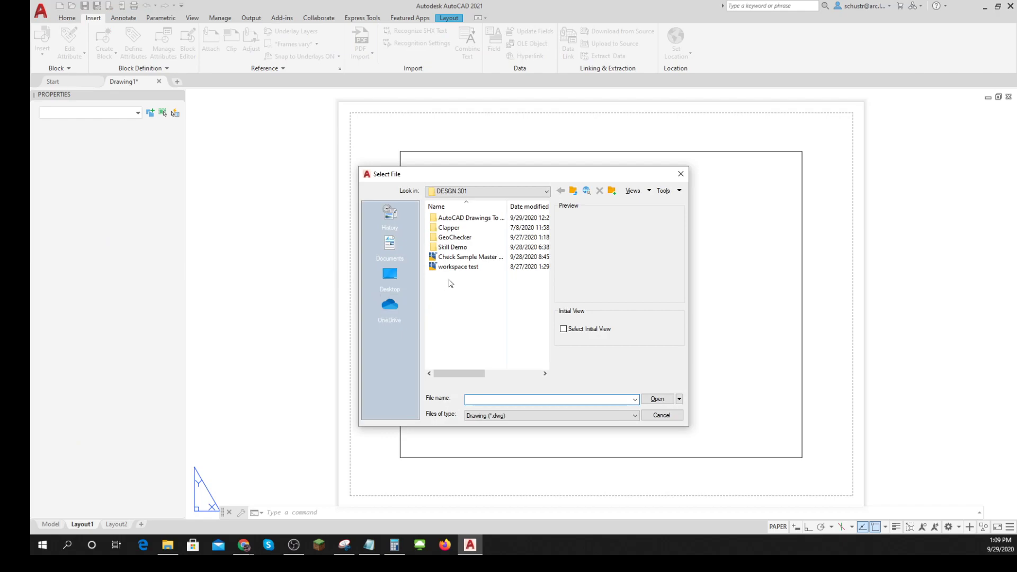
double_click(467, 220)
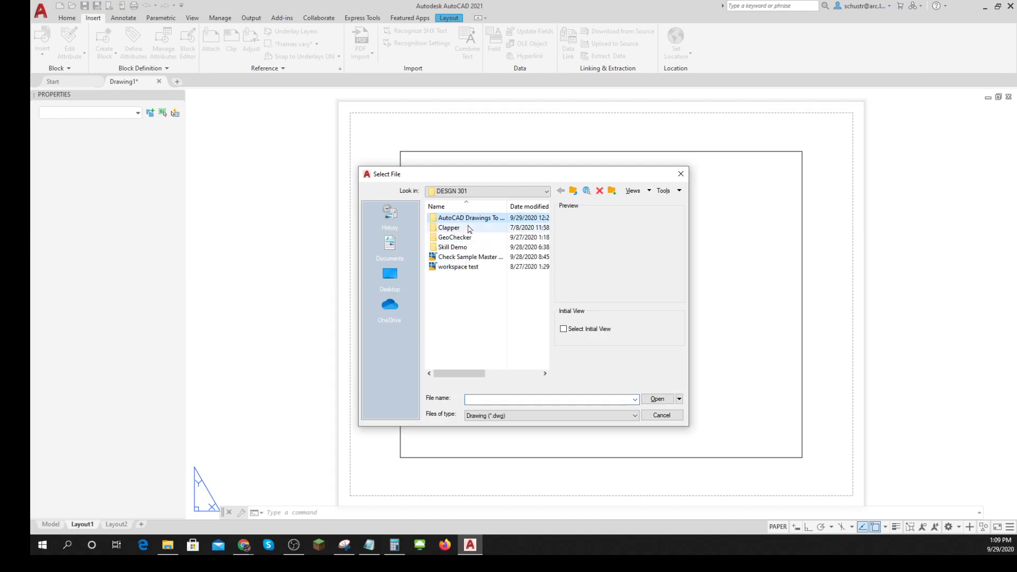
left_click(434, 221)
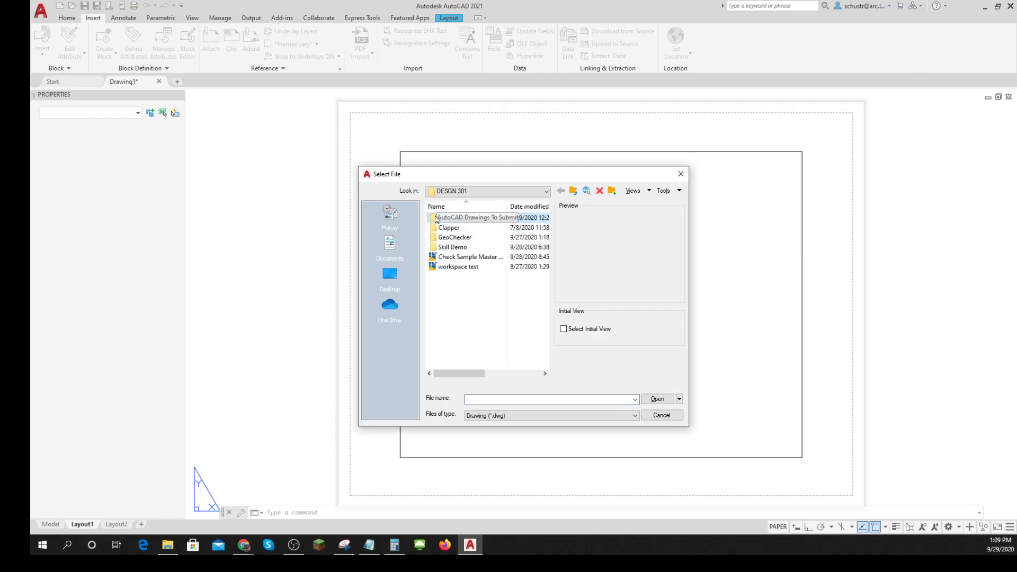
double_click(434, 220)
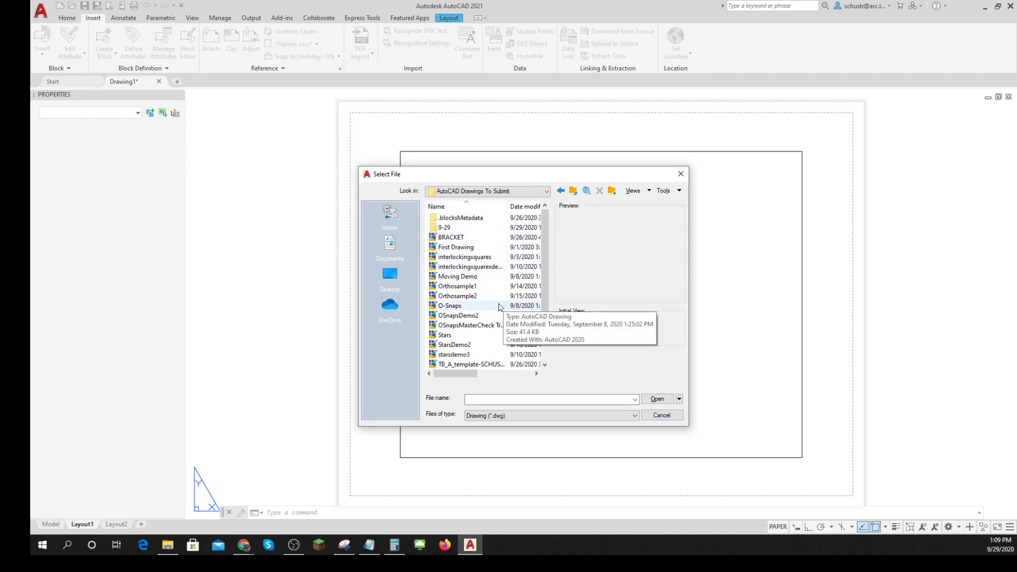
scroll(543, 258, "down", 1)
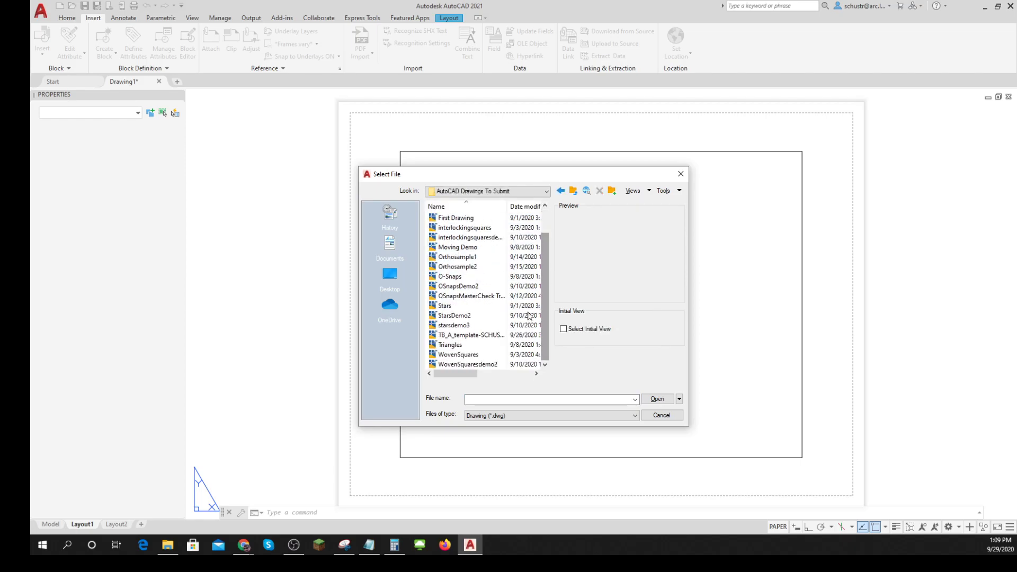
left_click(471, 335)
left_click(658, 399)
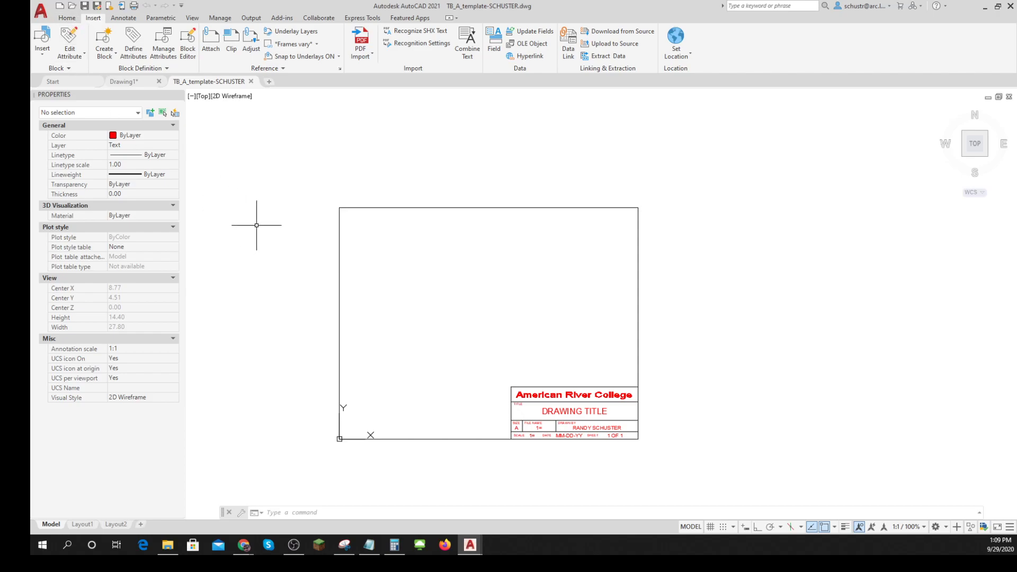
left_click(67, 20)
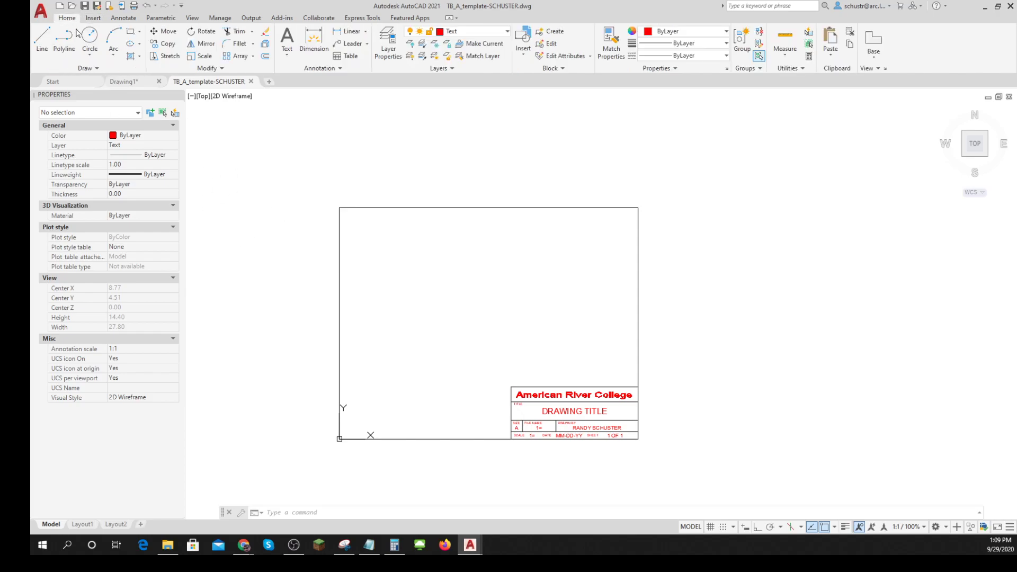
left_click(388, 42)
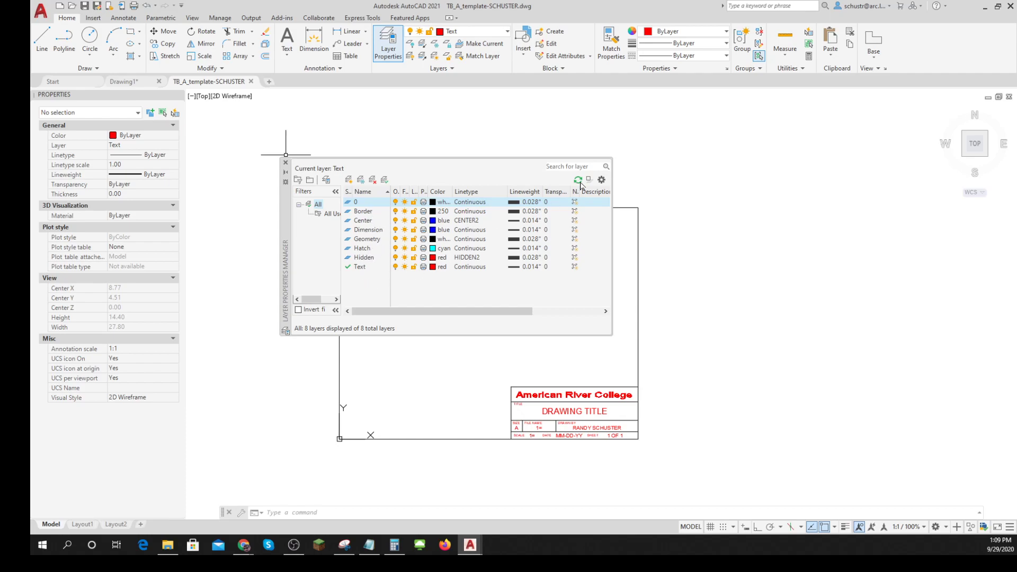
left_click(286, 163)
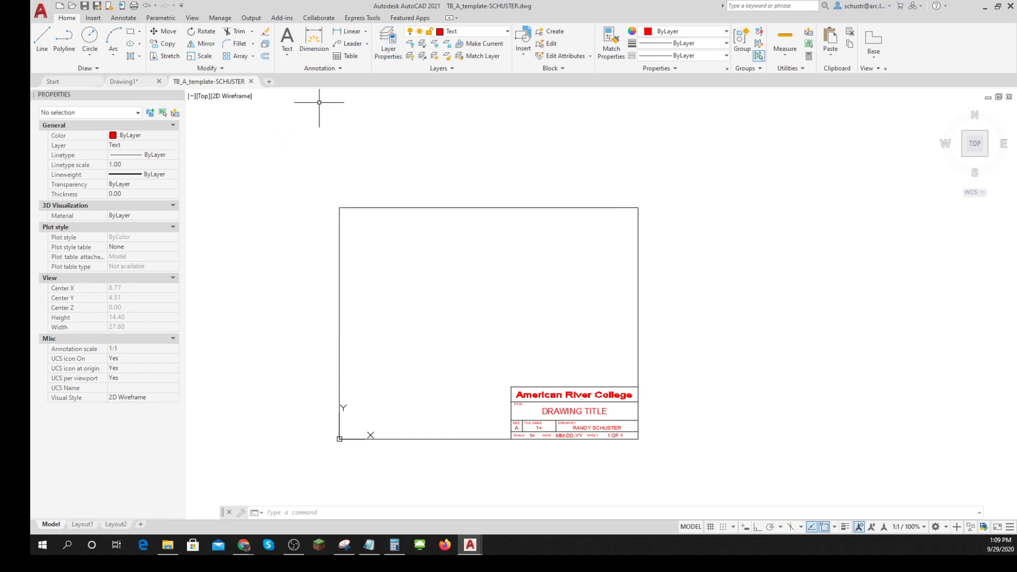
- Open the Dimension Style Manager for the template drawing
left_click(340, 69)
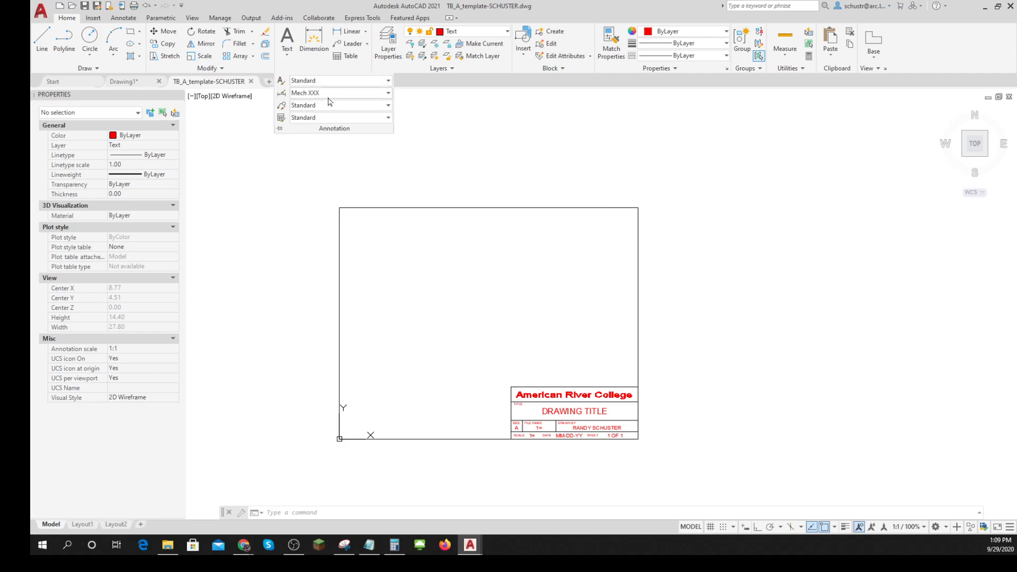
left_click(389, 95)
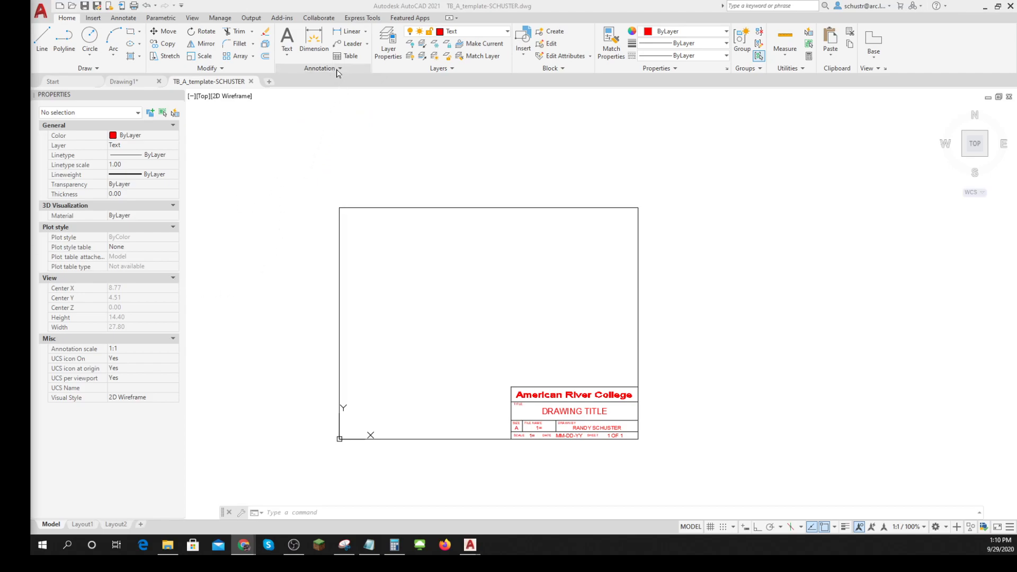
left_click(339, 73)
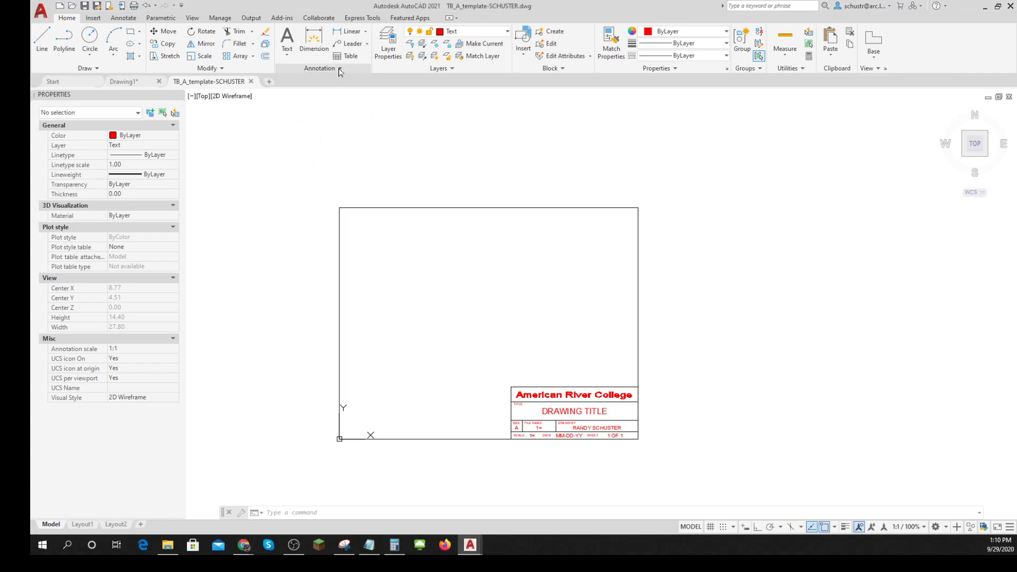
left_click(340, 70)
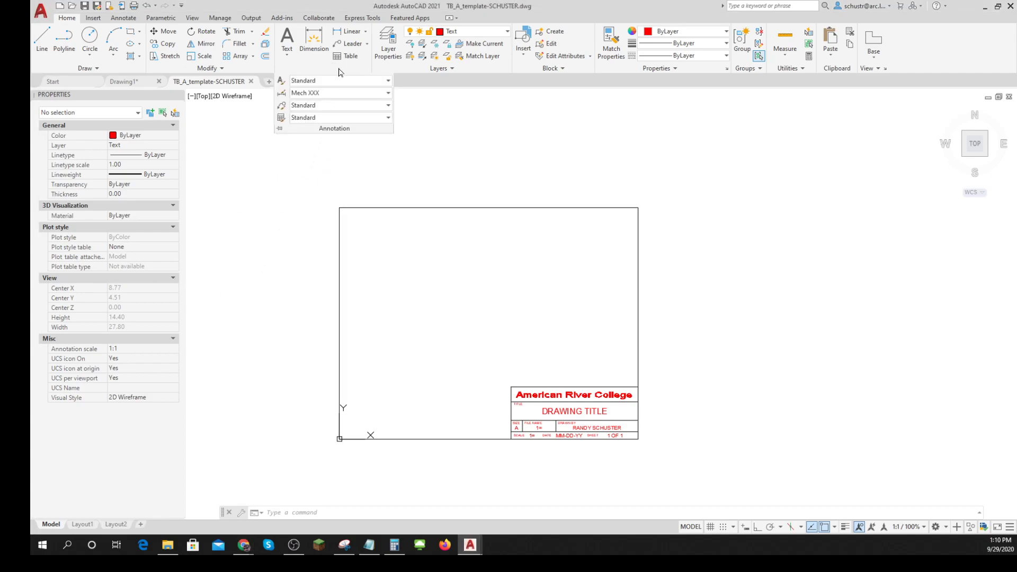
left_click(389, 95)
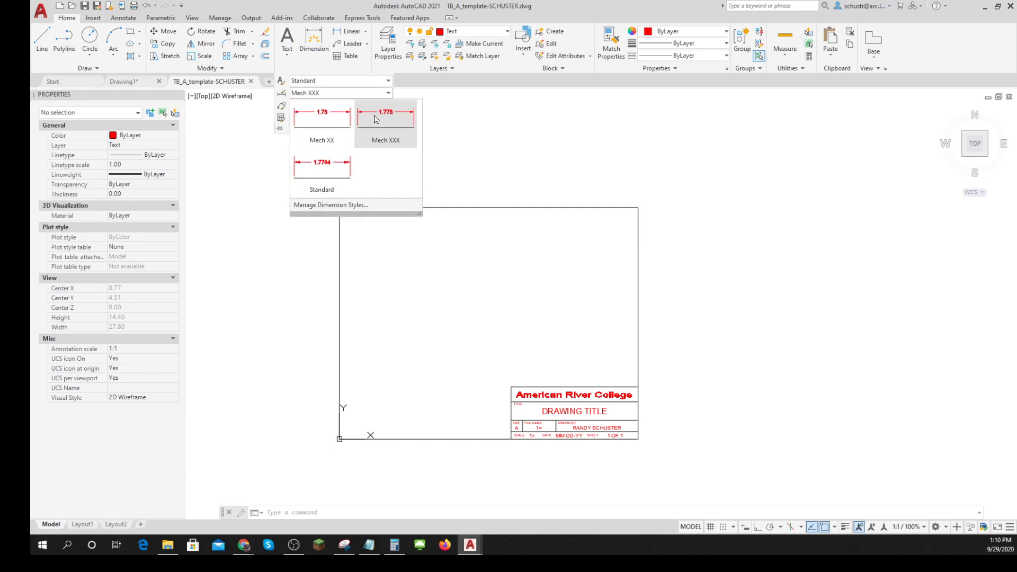
left_click(333, 206)
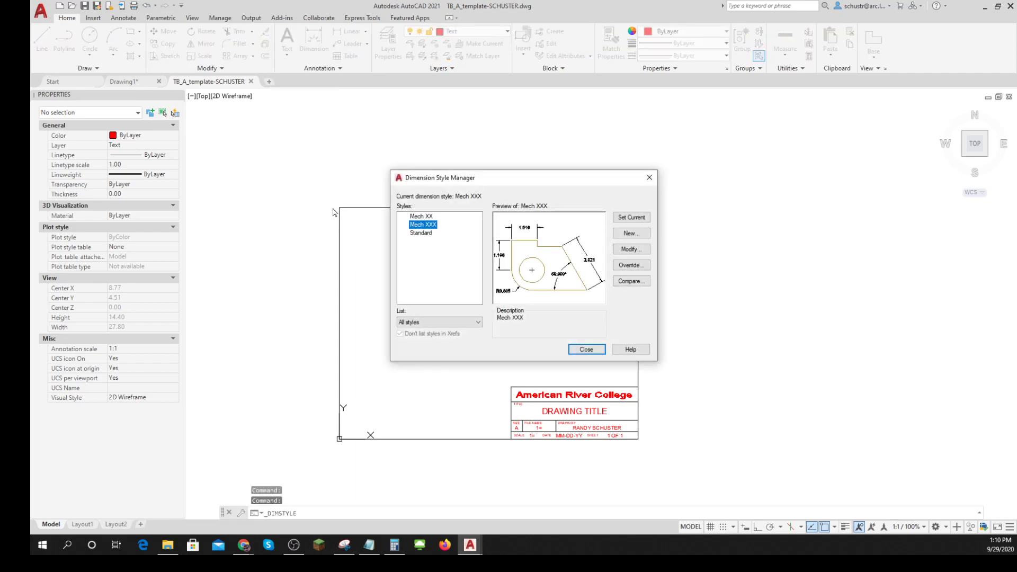
- Create a new dimension style named Architectural, based on the Standard style, for all dimensions
left_click(421, 234)
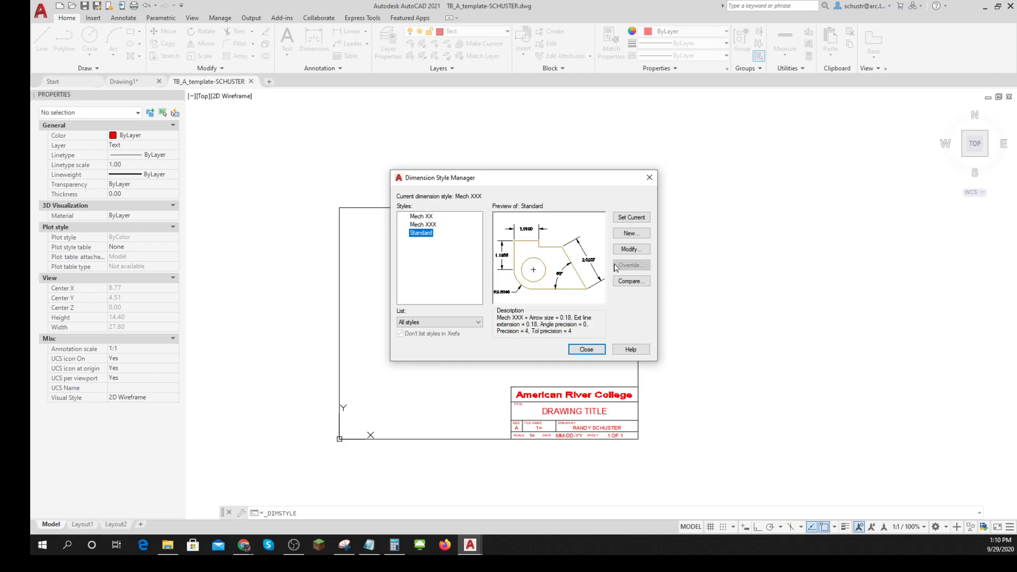
left_click(632, 250)
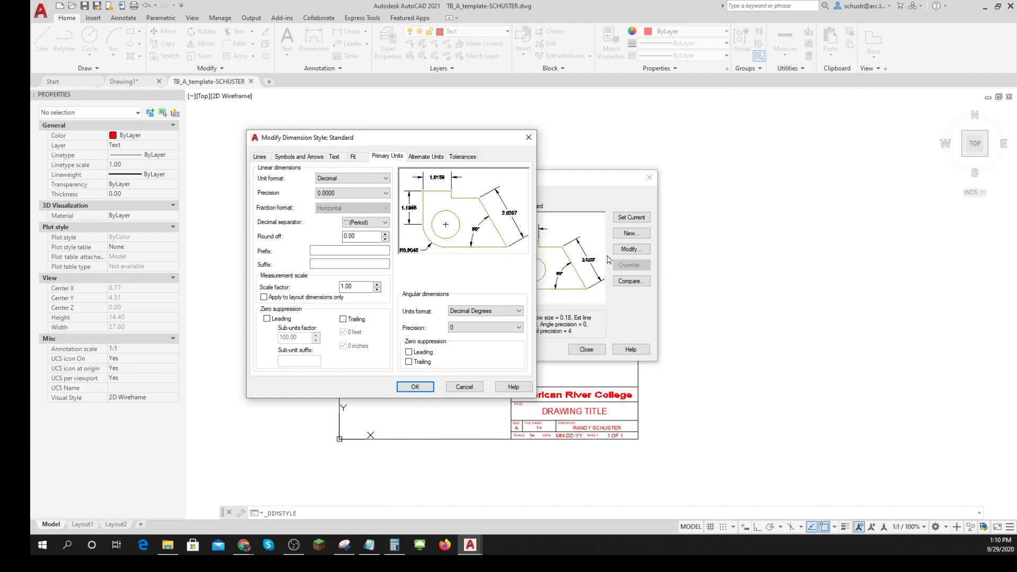
left_click(464, 387)
left_click(631, 234)
type("Archhitectural")
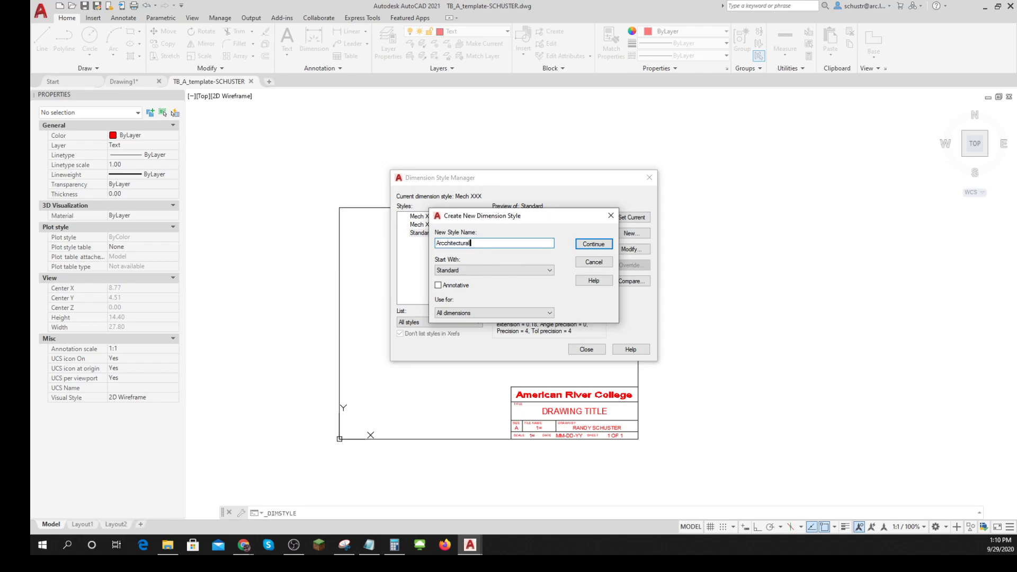
left_click(448, 243)
key("BackSpace")
key("BackSpace")
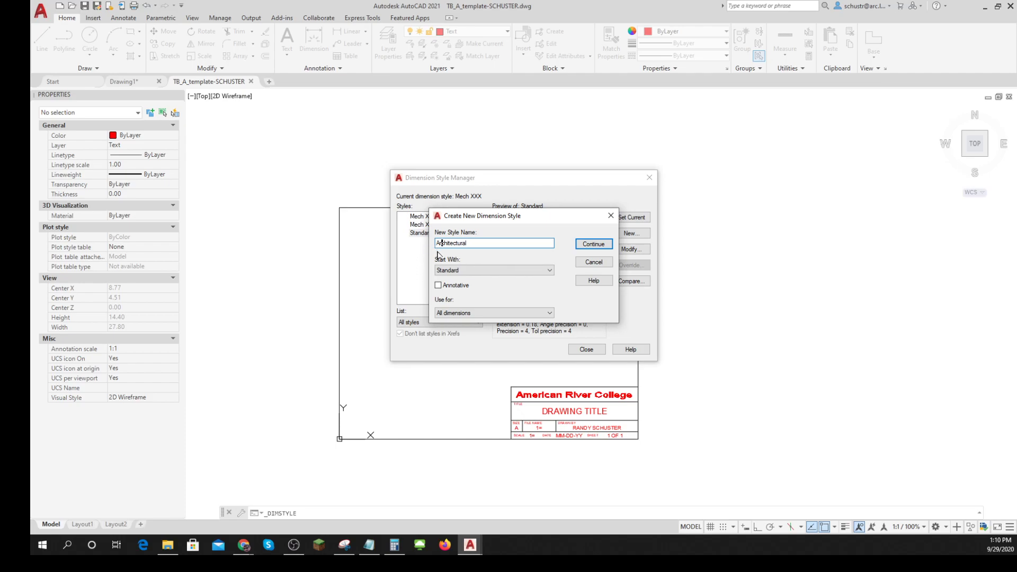
left_click(580, 247)
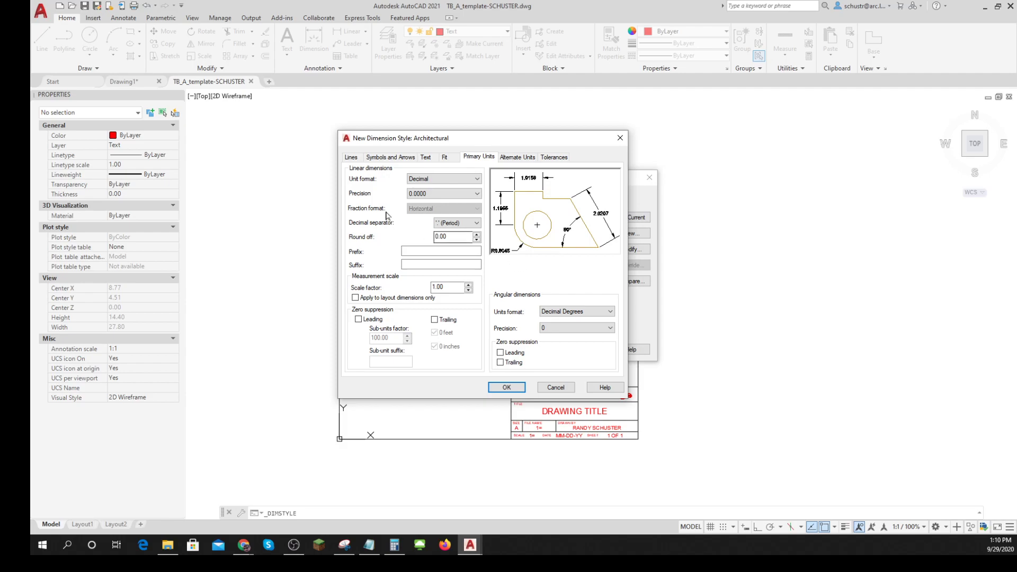
- Set the Architectural style's extension lines to extend 0.12 beyond the dimension lines
left_click(351, 158)
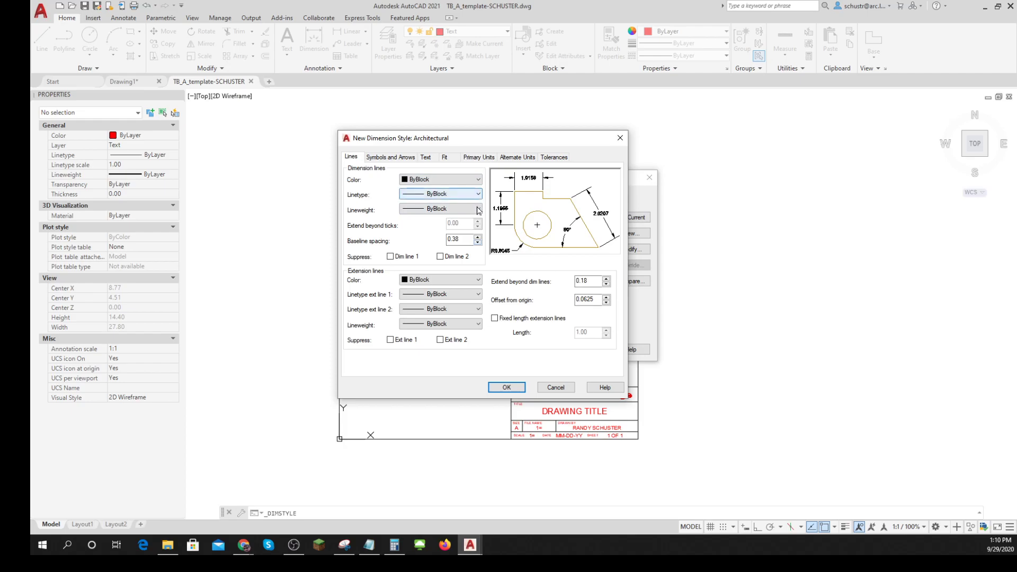
double_click(587, 281)
key("BackSpace")
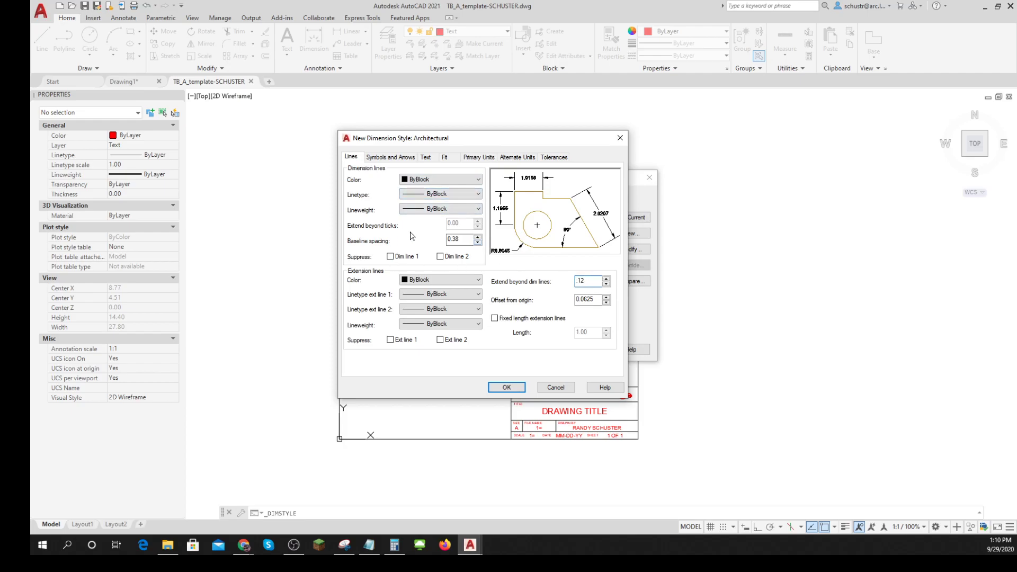
type(".12")
double_click(458, 240)
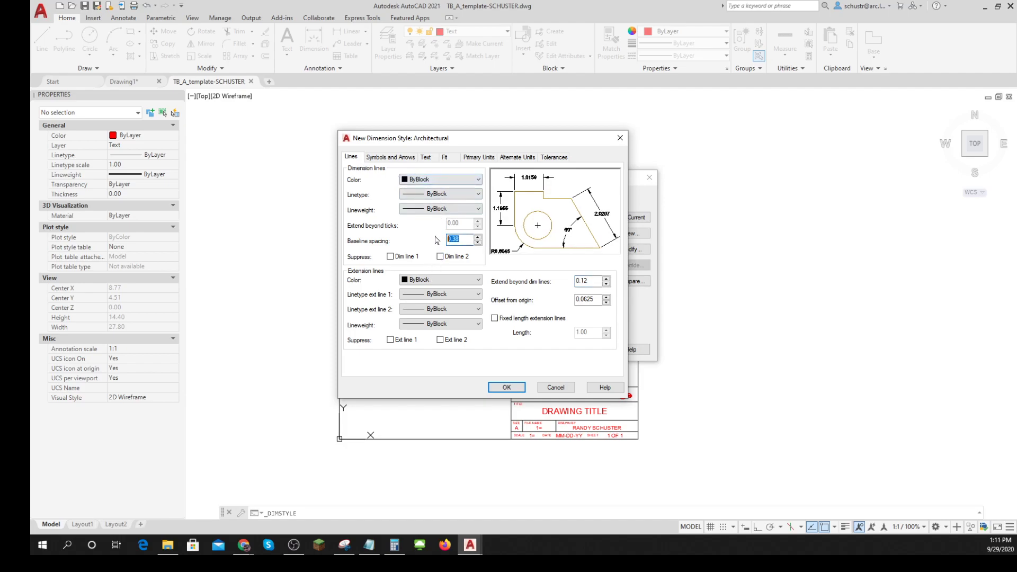
- Set the first and second arrowheads of the Architectural style to Architectural tick with an arrow size of 3/32
left_click(391, 158)
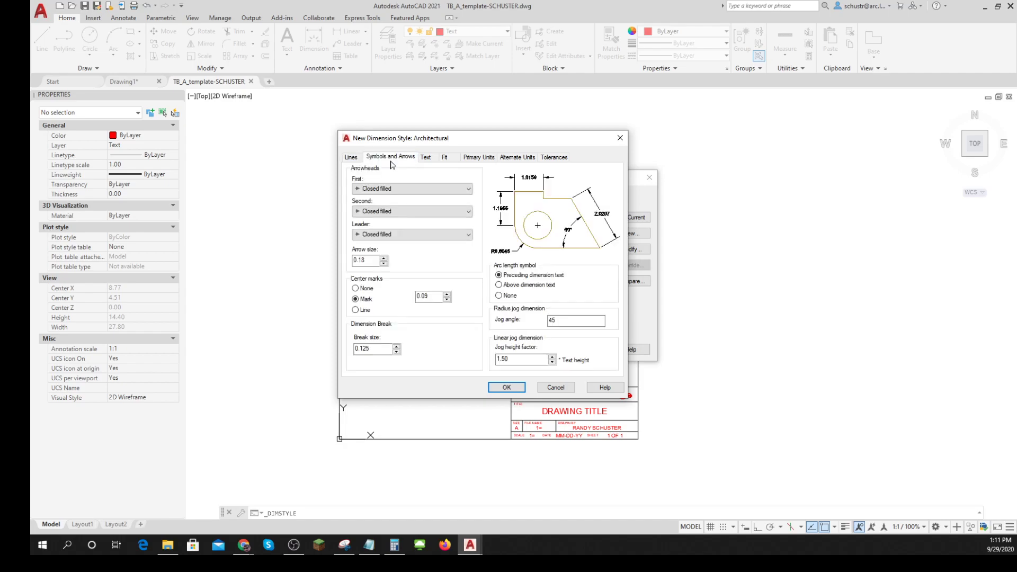
left_click(464, 190)
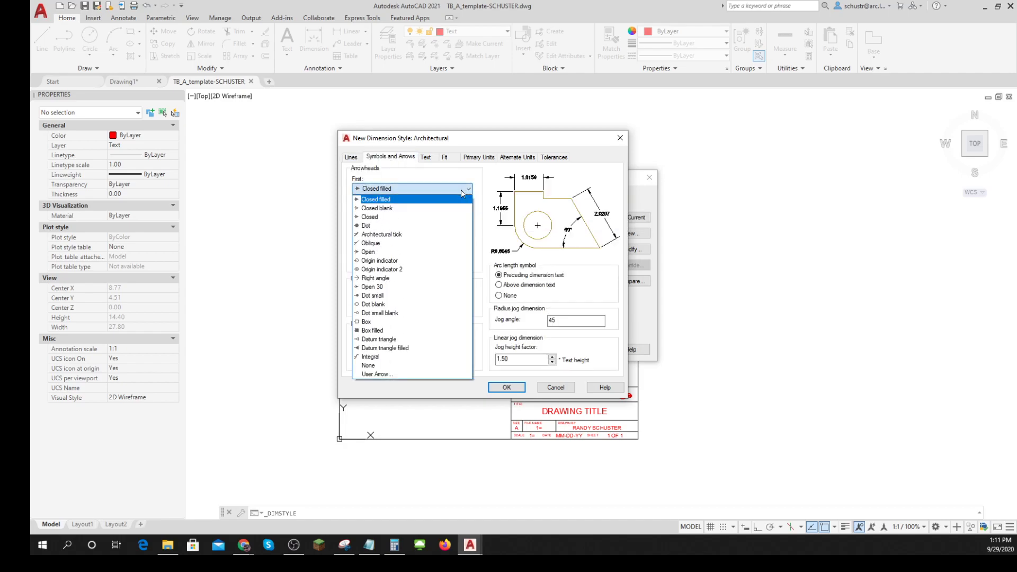
left_click(381, 234)
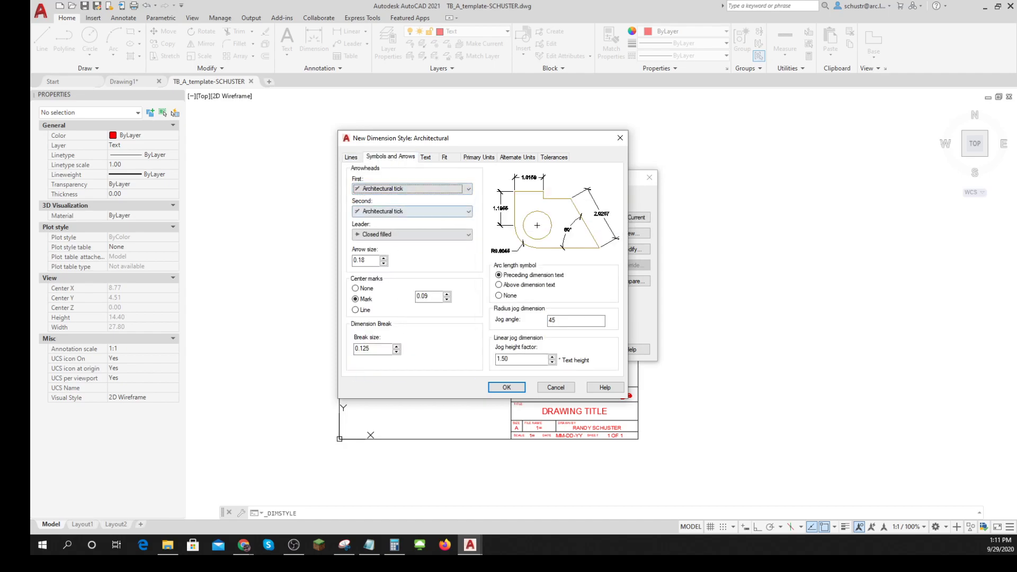
left_click_drag(370, 260, 325, 254)
type("3/32")
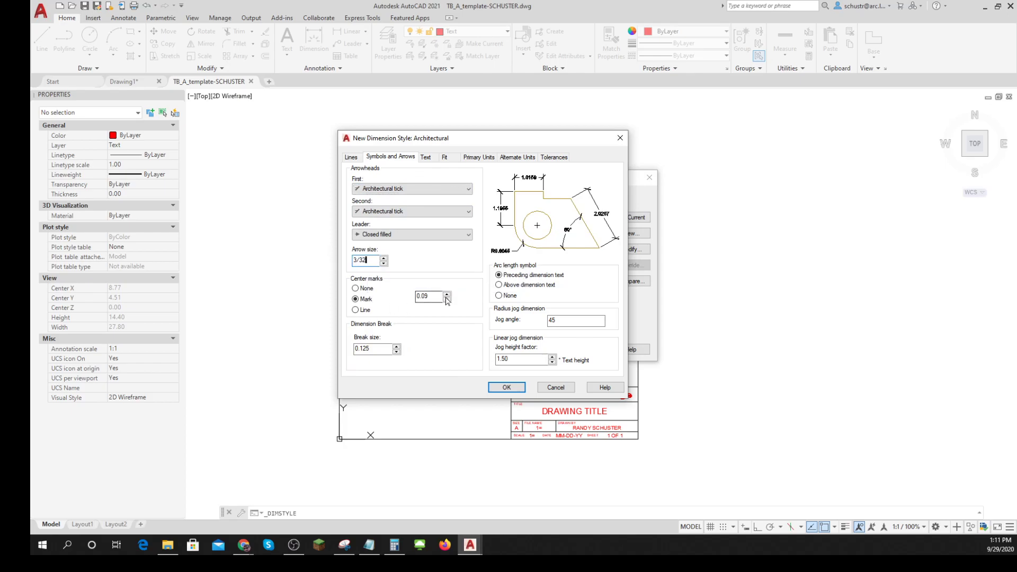
- Set the dimension break size of the Architectural style to 3/32
left_click(370, 349)
left_click_drag(371, 349, 305, 350)
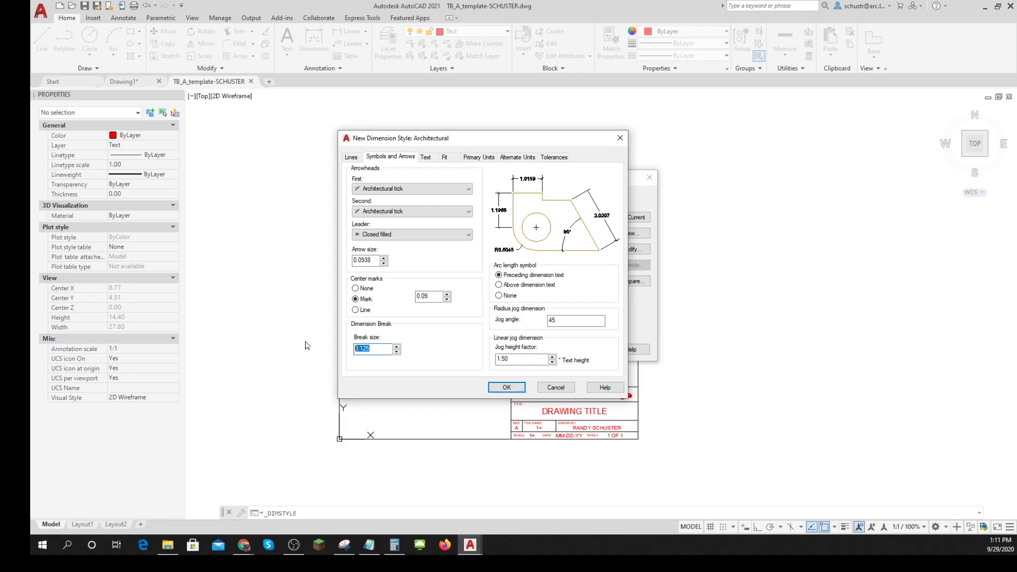
type("3/32")
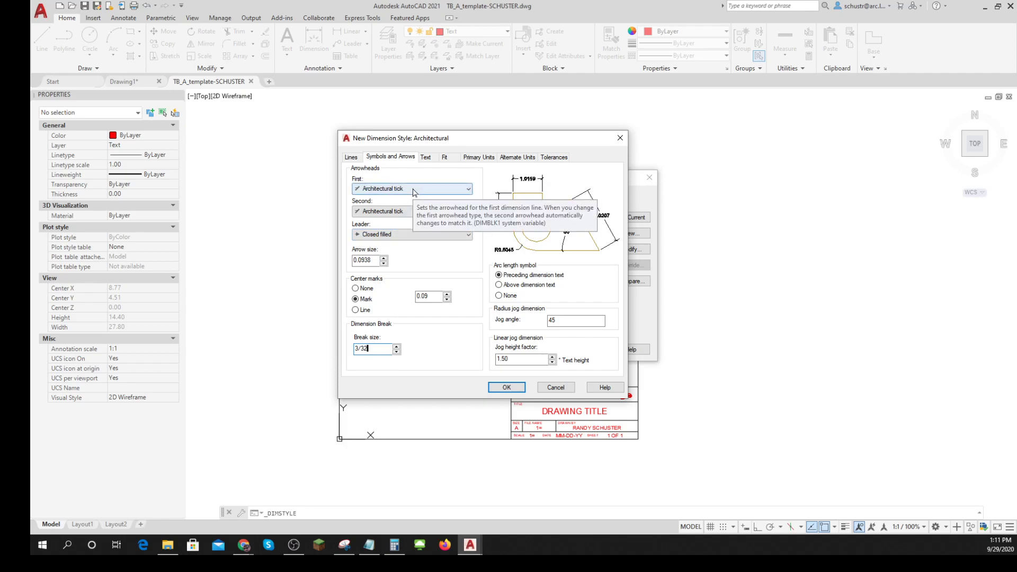
- Set the Architectural style's text height to 0.0938 (3/32) and align its text with the dimension line
left_click(426, 158)
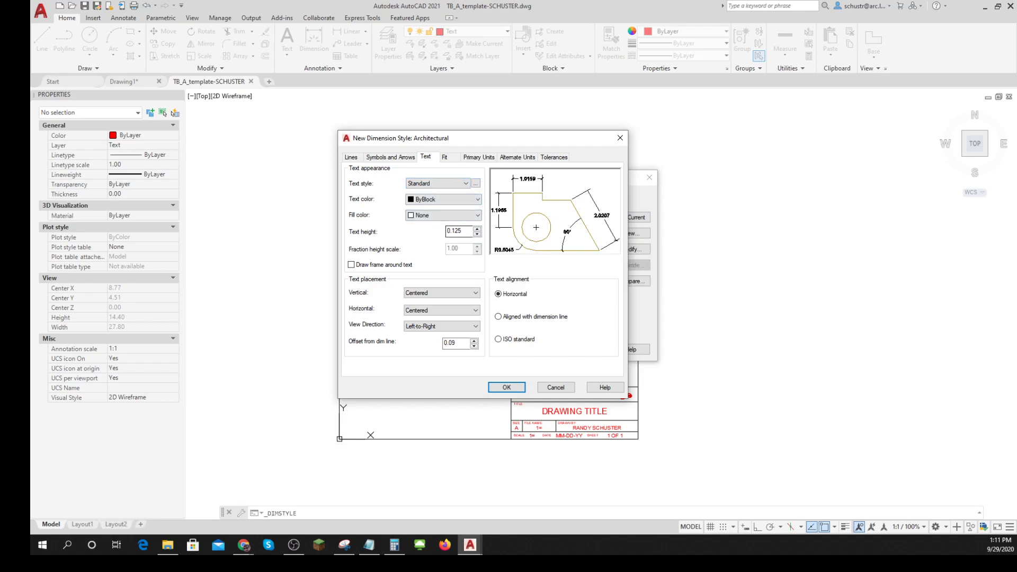
double_click(455, 231)
type("38")
left_click(499, 317)
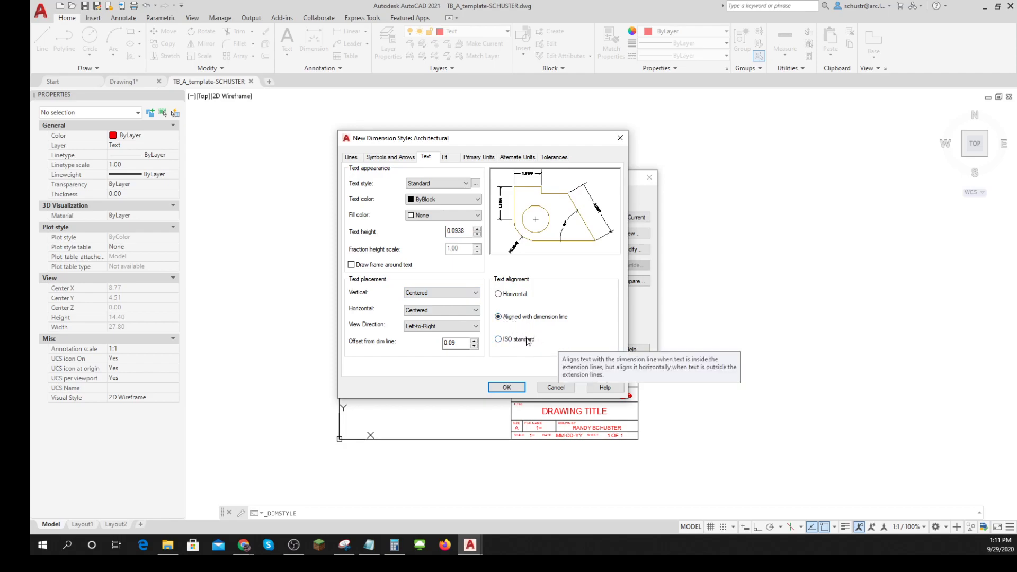
- Place the Architectural style's dimension text above the line vertically, keeping the horizontal placement centered
left_click(475, 295)
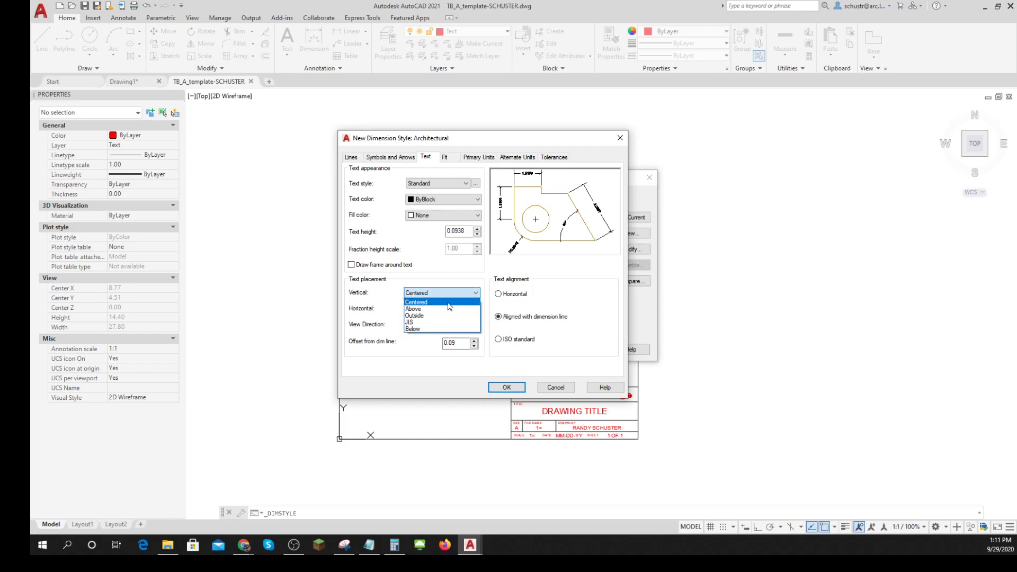
left_click(464, 310)
left_click(475, 310)
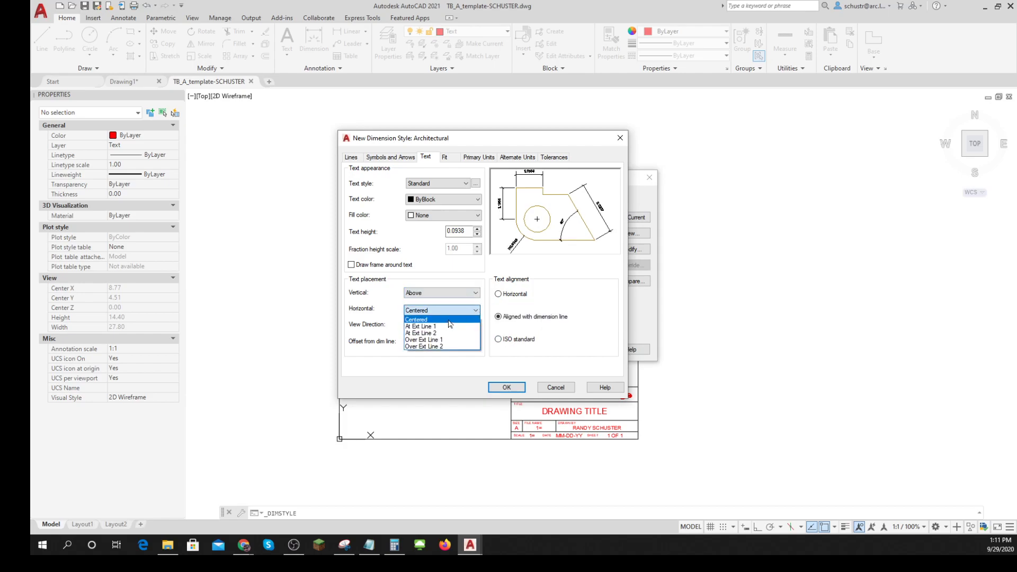
left_click(425, 368)
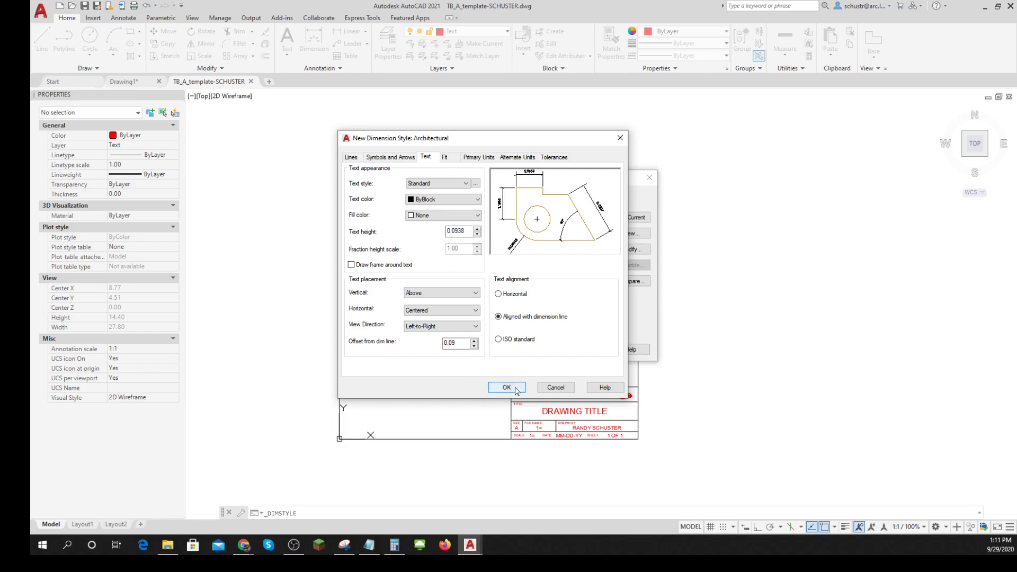
- Set the Architectural style's primary units to Architectural format with 0'-0 1/8" precision and save the style
left_click(448, 158)
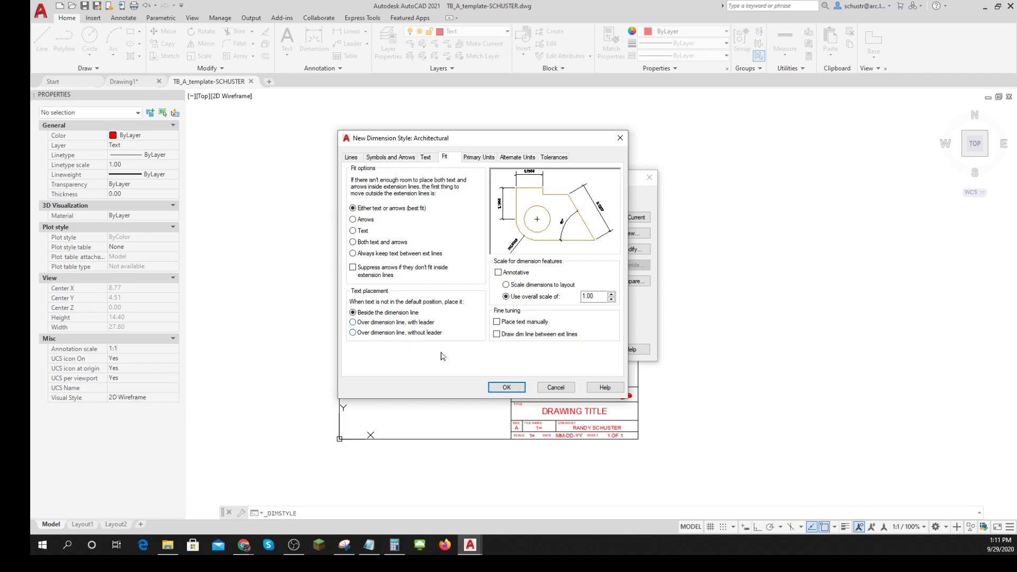
left_click(475, 158)
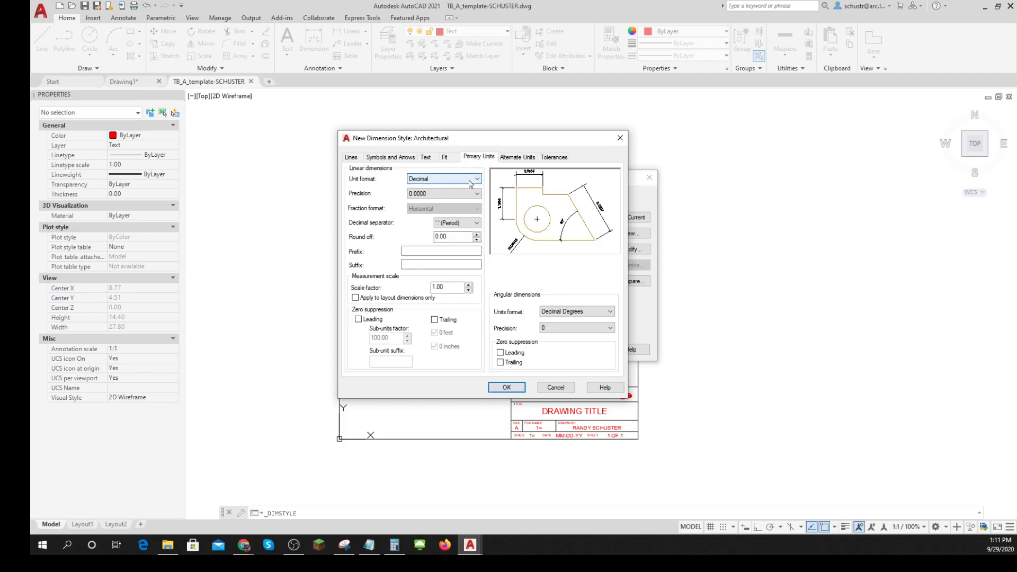
left_click(478, 179)
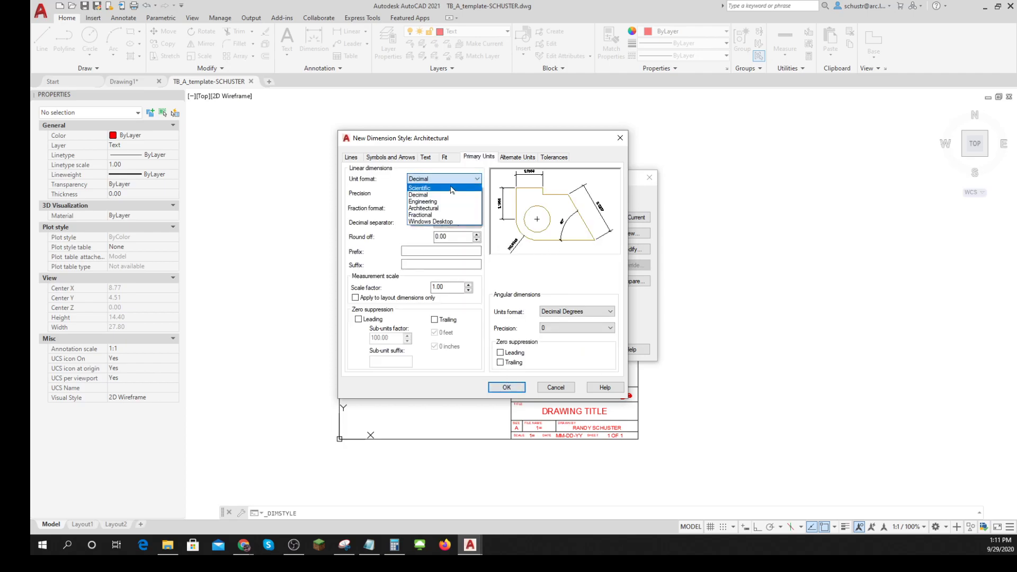
left_click(430, 210)
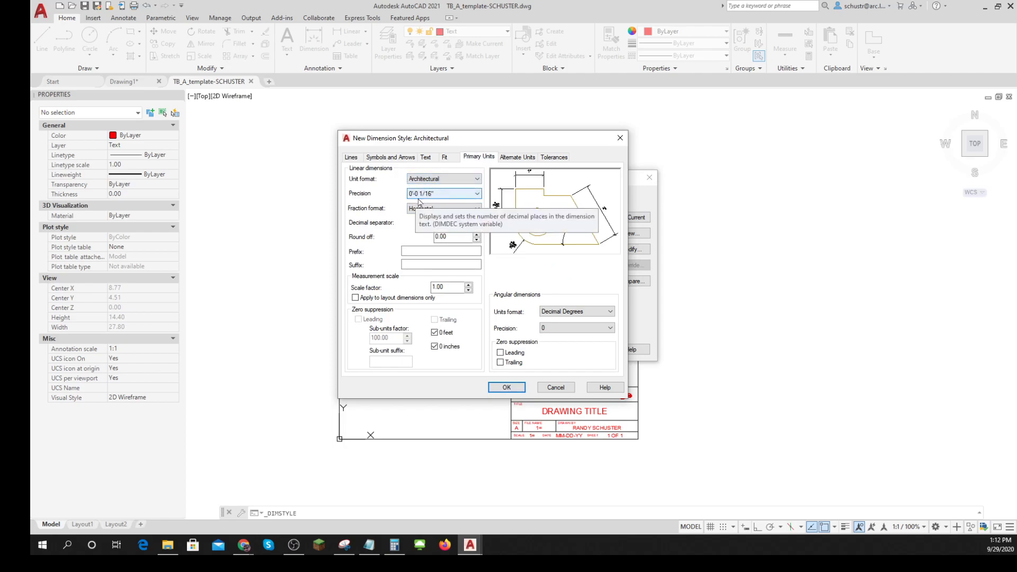
left_click(478, 193)
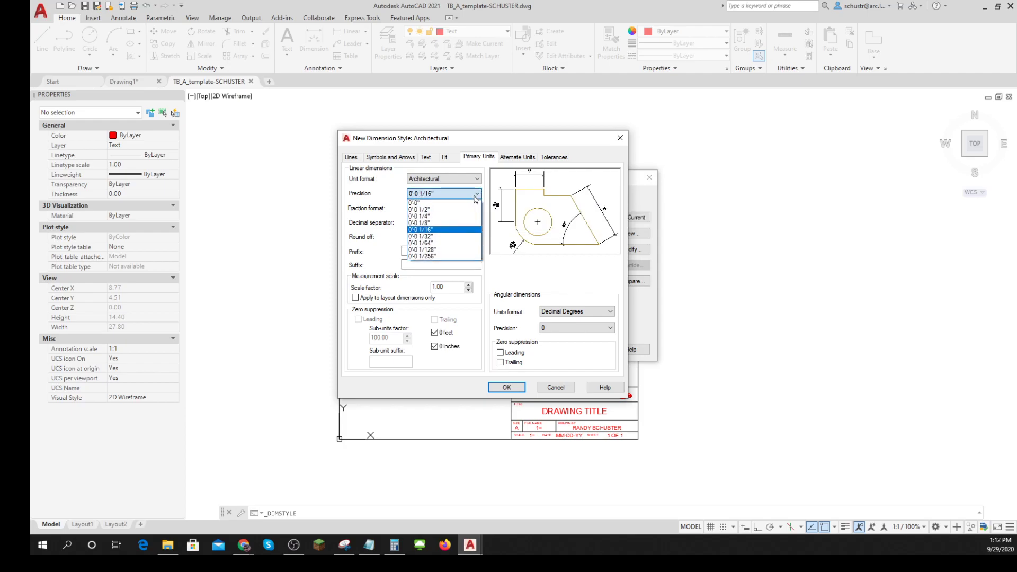
left_click(435, 224)
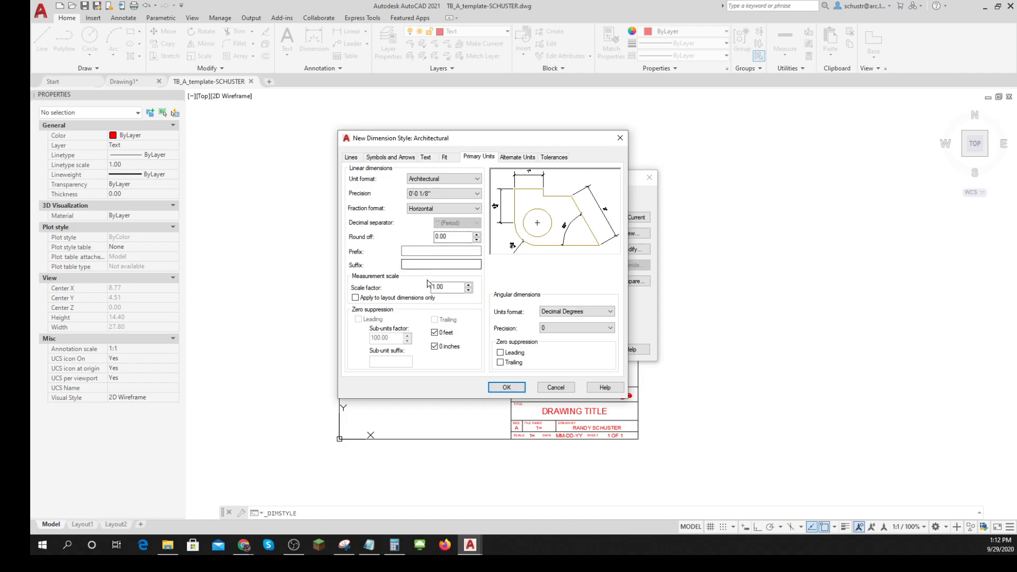
left_click(506, 388)
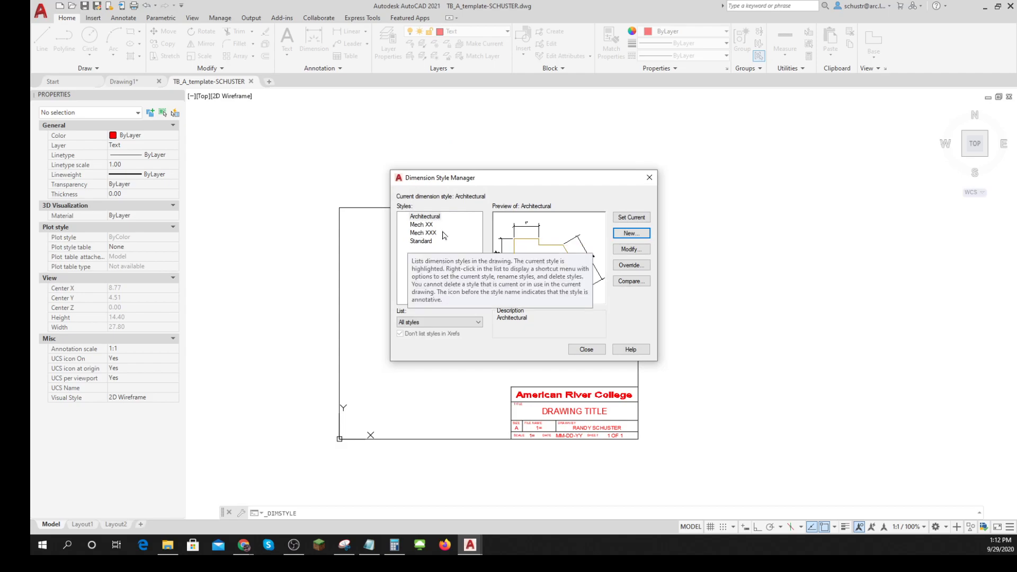
- Create a new dimension style named Civil, based on the Architectural style, for all dimensions
left_click(631, 233)
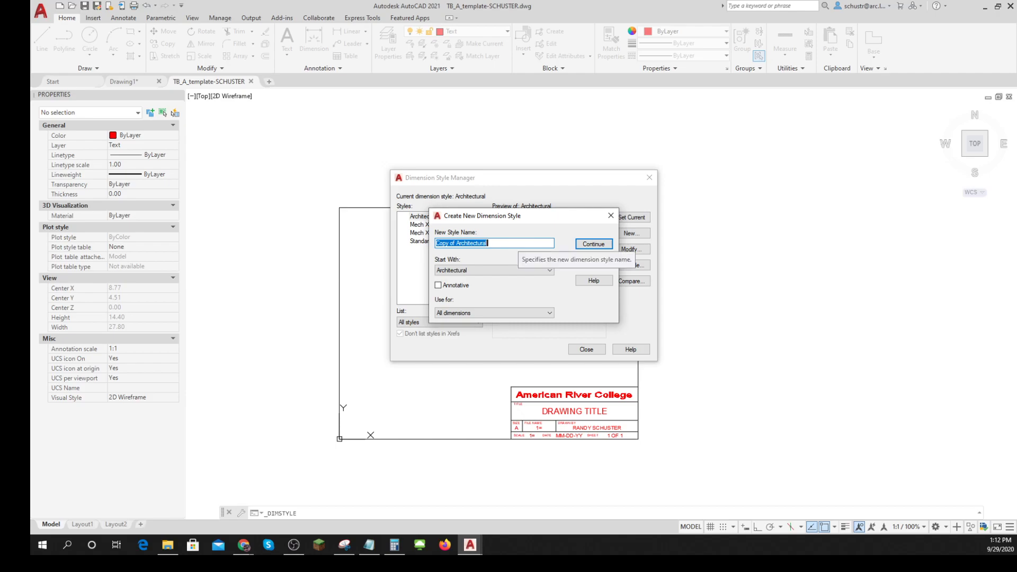
type("Civil")
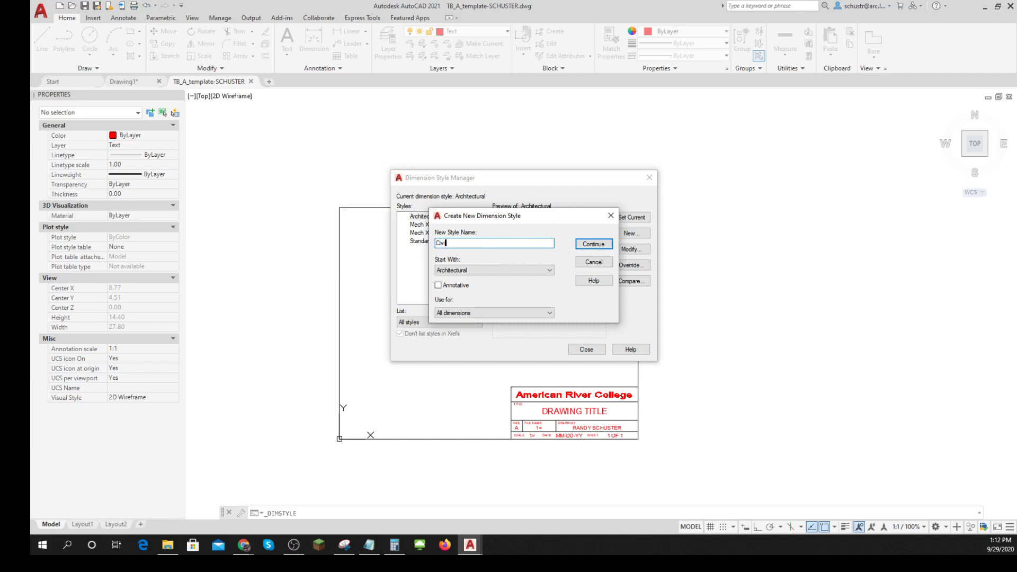
left_click(593, 244)
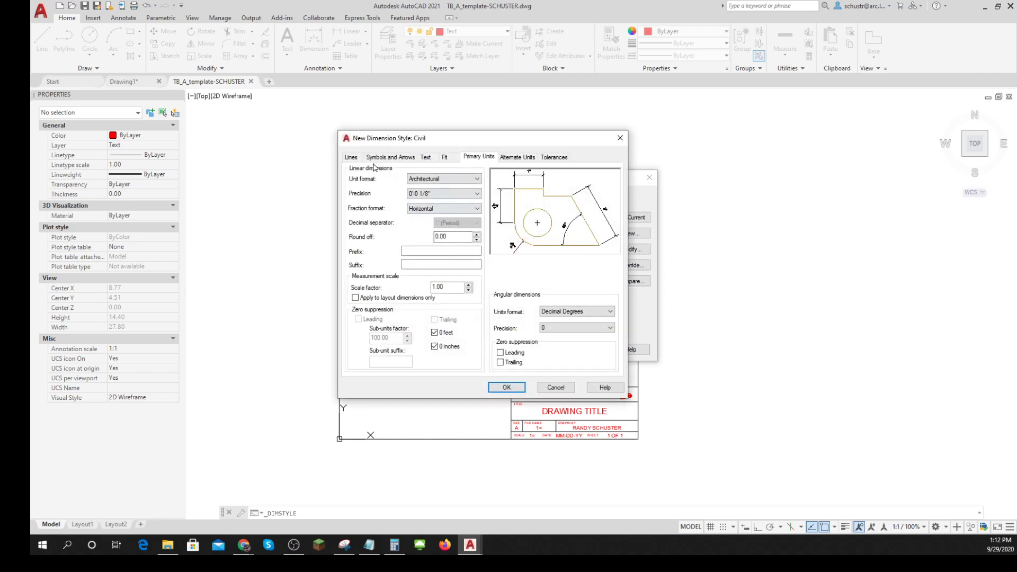
- Review the Civil style's inherited settings and set its primary units to Decimal with 0.00 precision
left_click(352, 158)
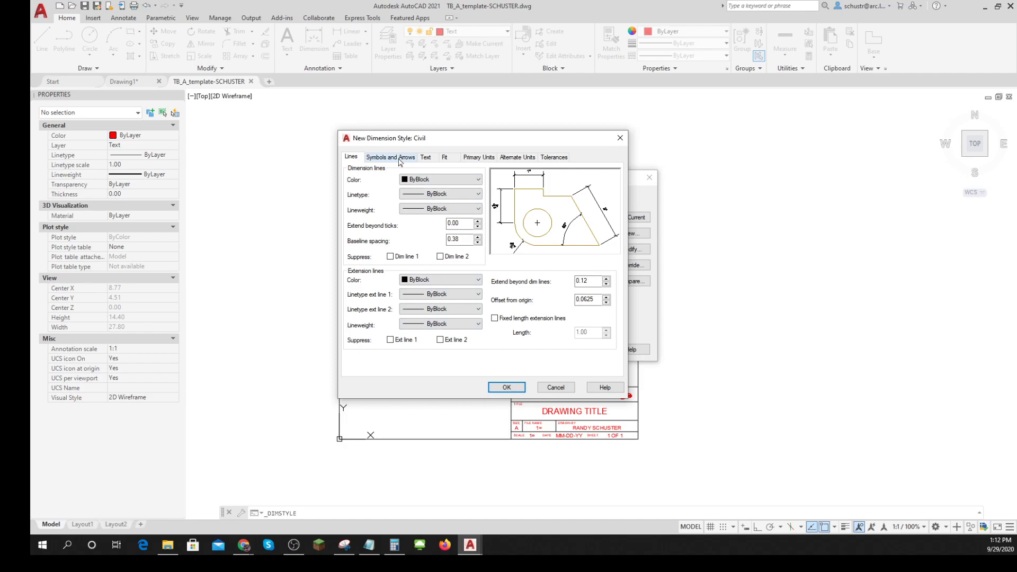
left_click(400, 158)
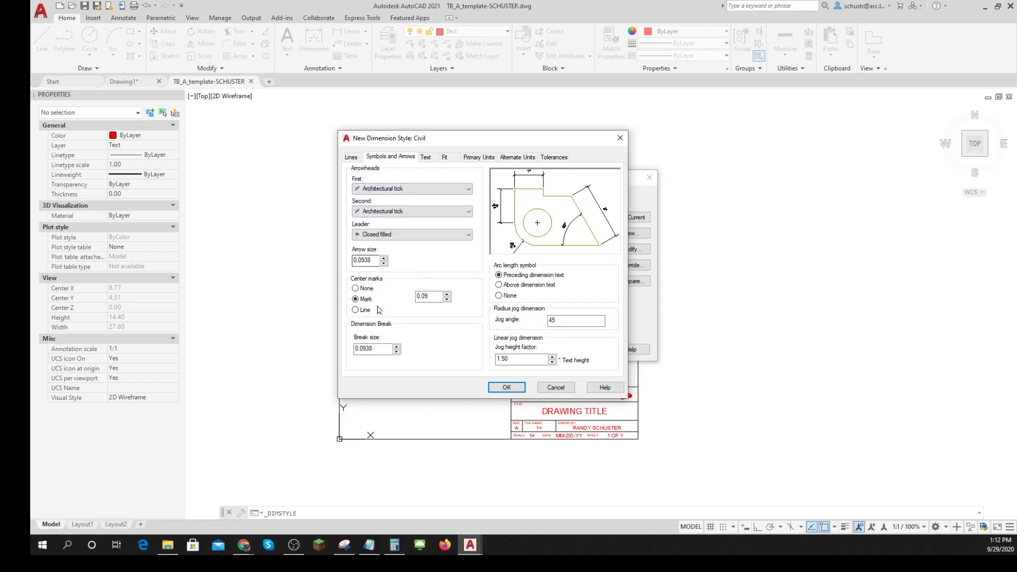
left_click(427, 157)
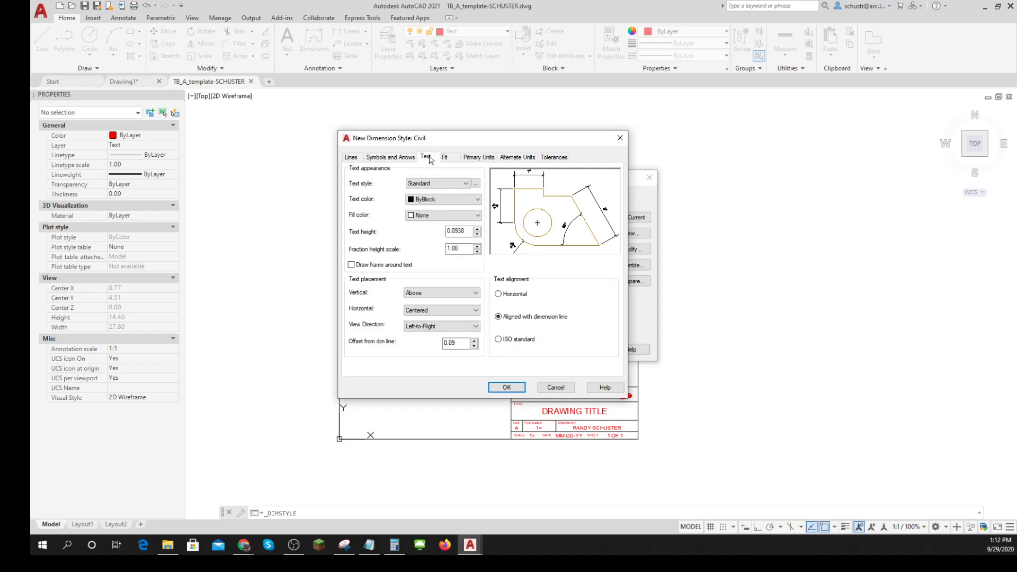
left_click(444, 158)
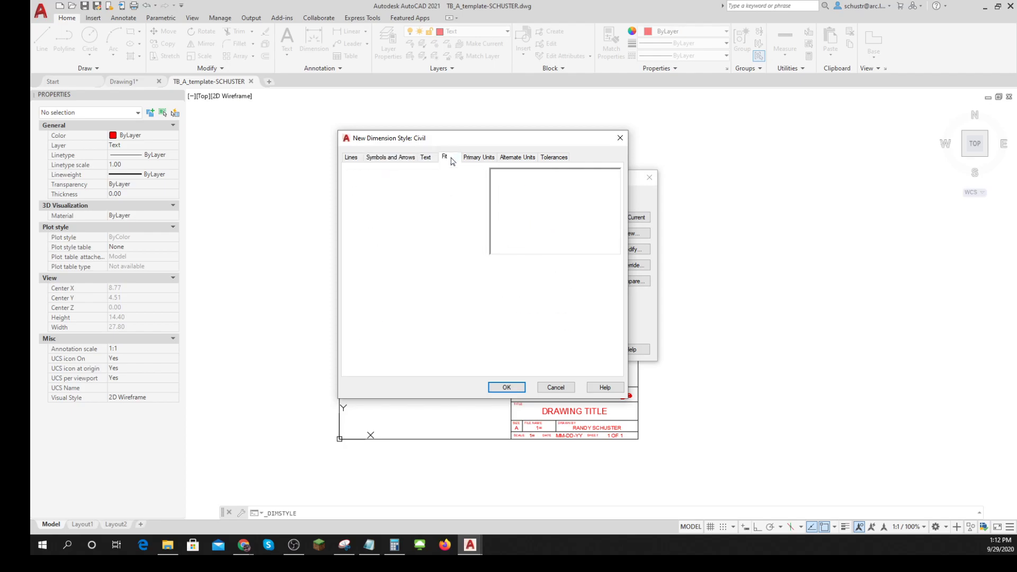
left_click(478, 157)
left_click(436, 181)
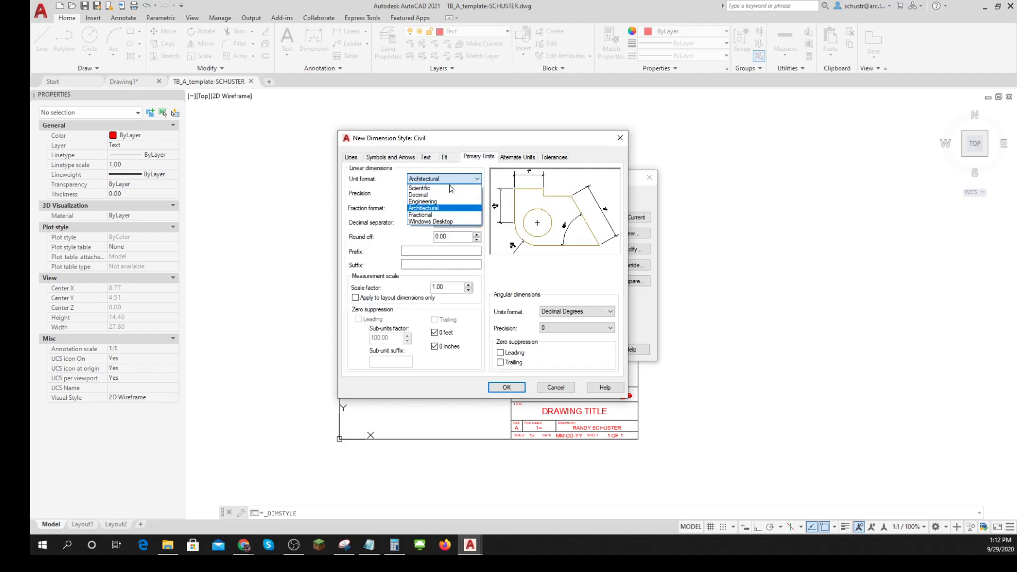
left_click(437, 195)
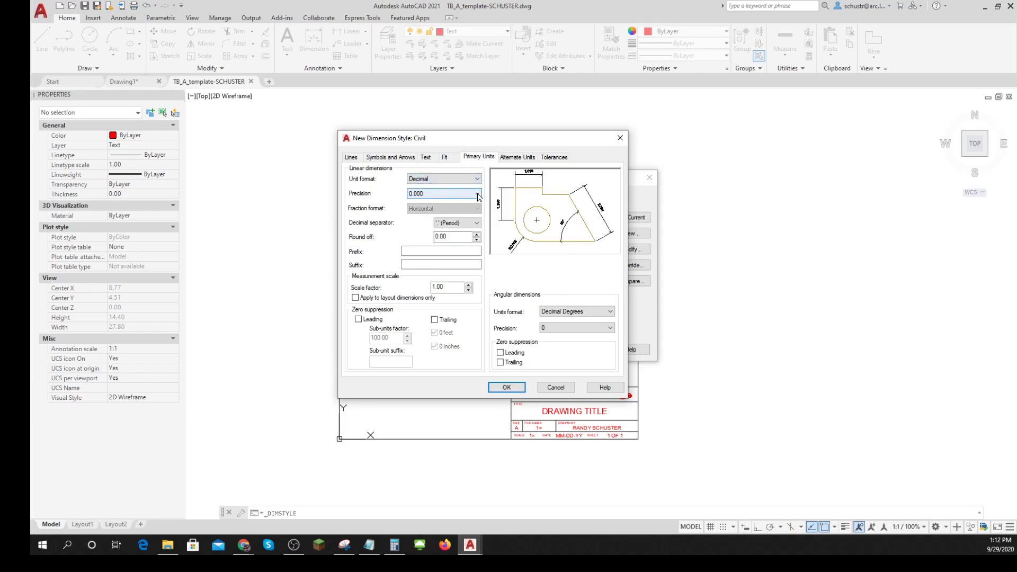
left_click(478, 193)
left_click(428, 216)
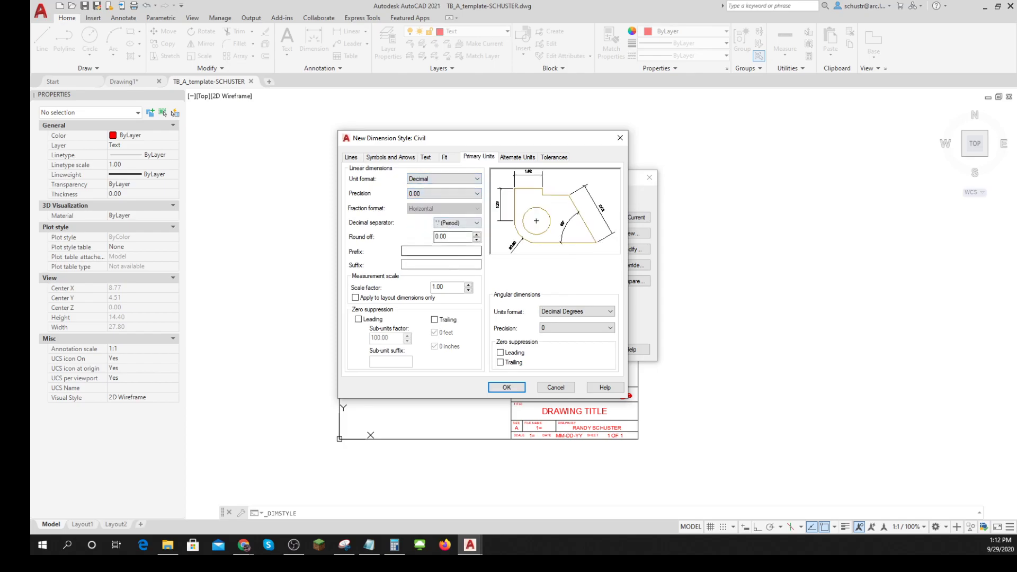
- Add a foot mark (') suffix to the Civil style's linear dimensions, save the style and close the Dimension Style Manager
left_click(430, 265)
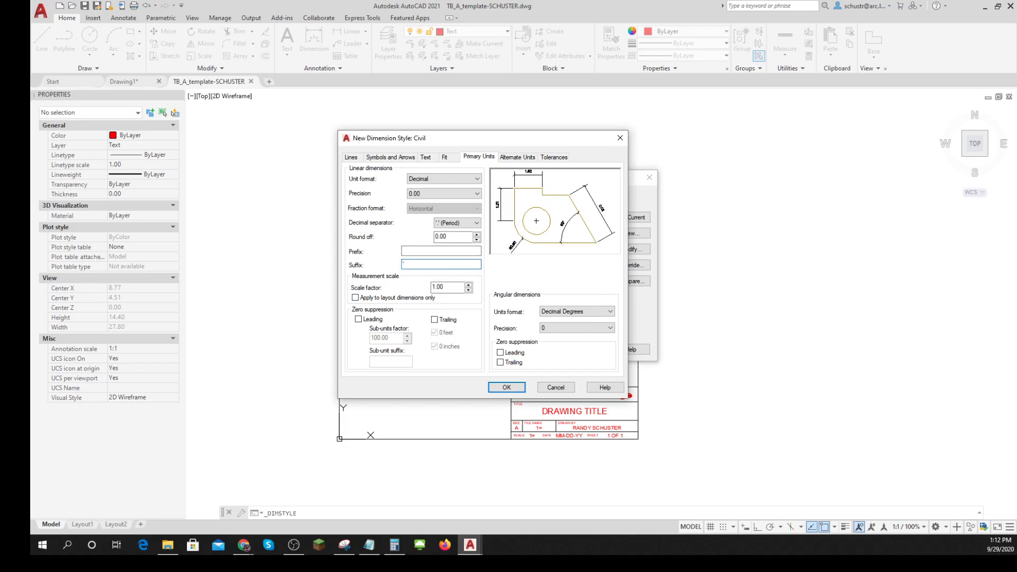
left_click(507, 389)
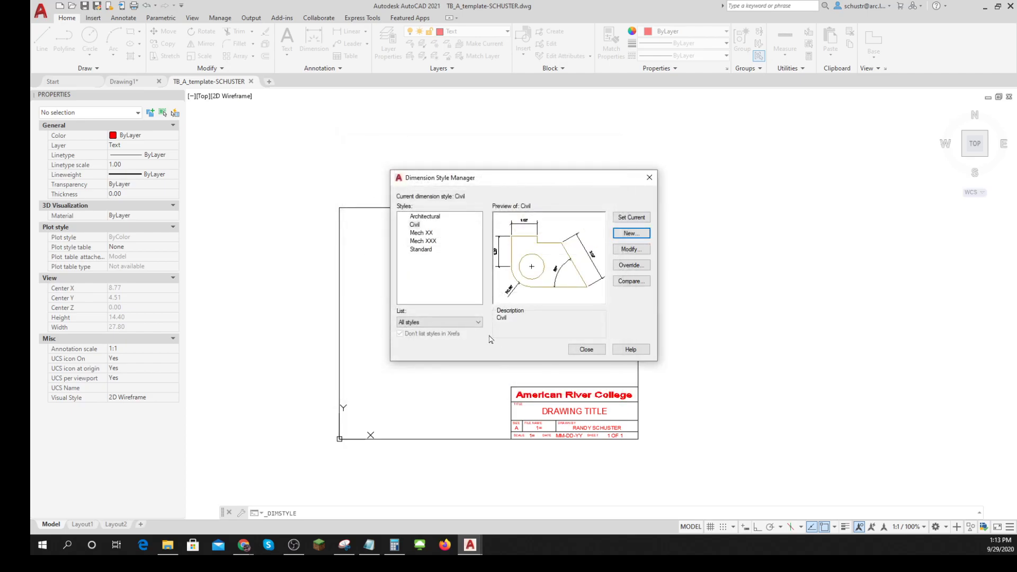
left_click(586, 349)
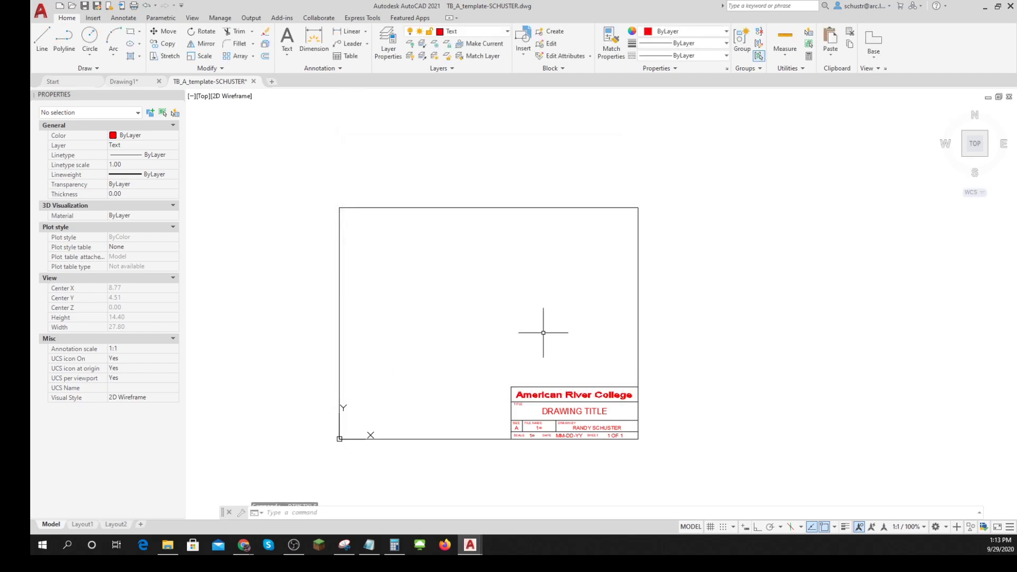
- Create a new multileader style named ISO, based on the Standard multileader style
left_click(367, 44)
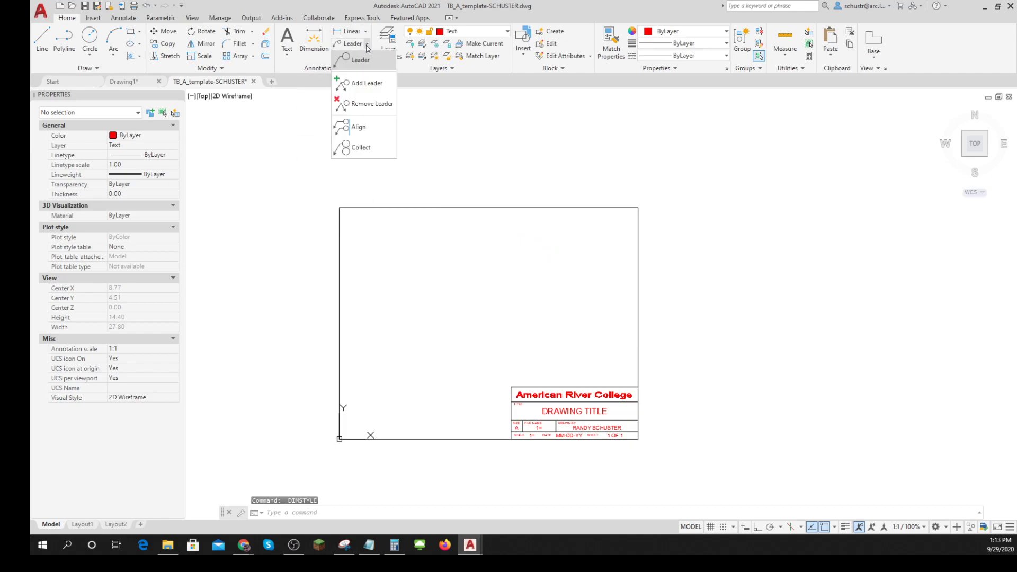
left_click(340, 69)
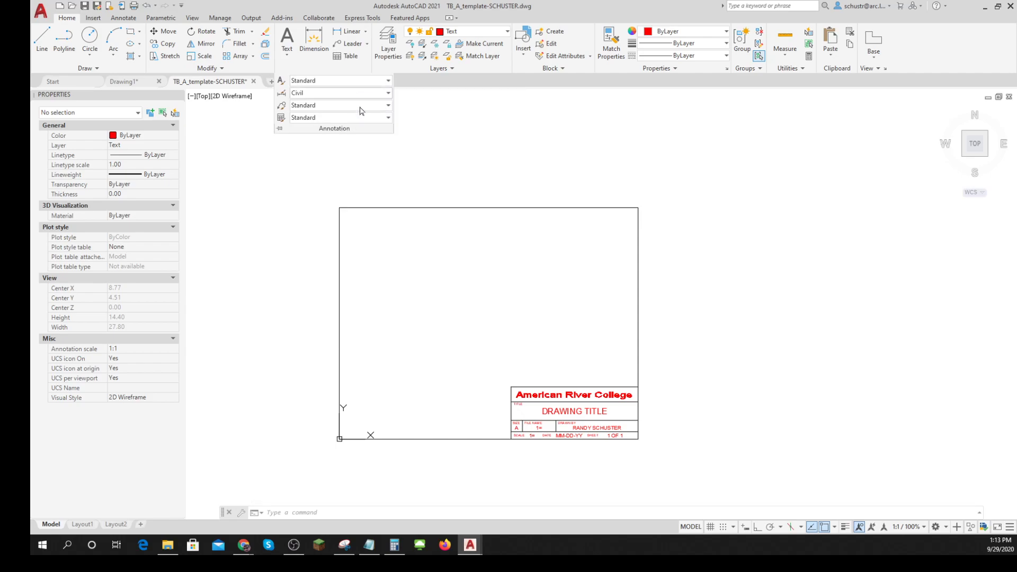
left_click(388, 107)
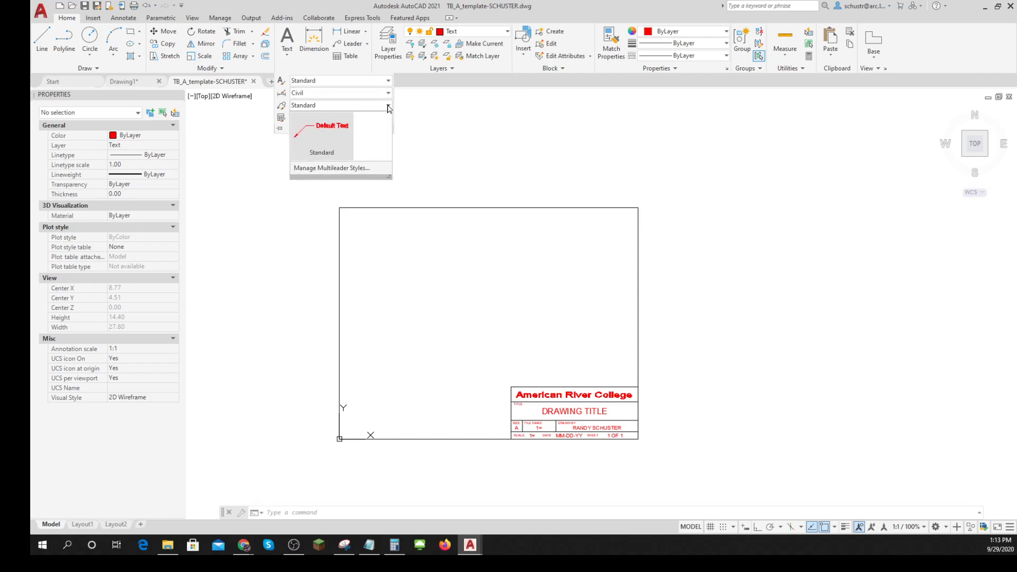
left_click(334, 169)
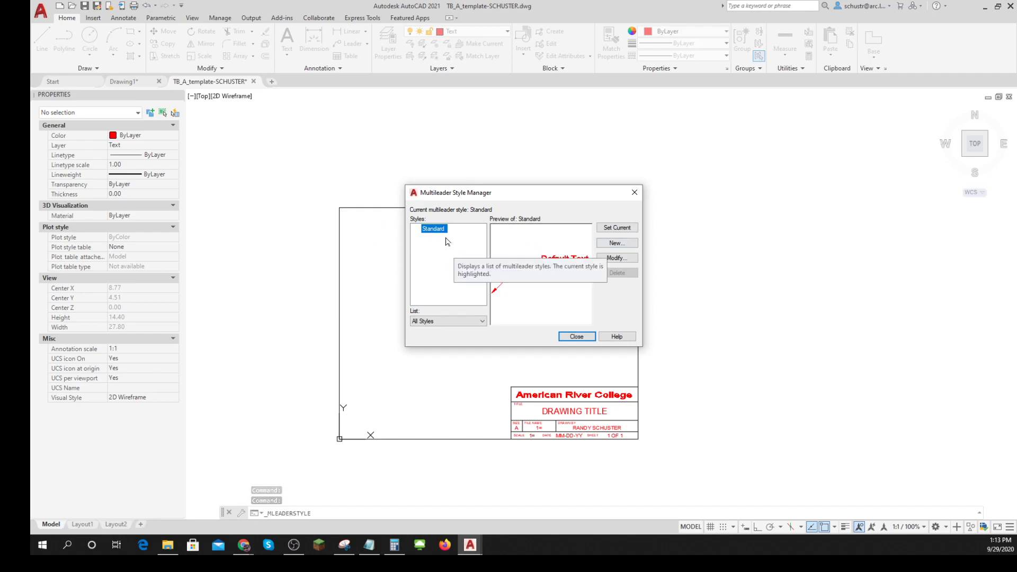
left_click(618, 244)
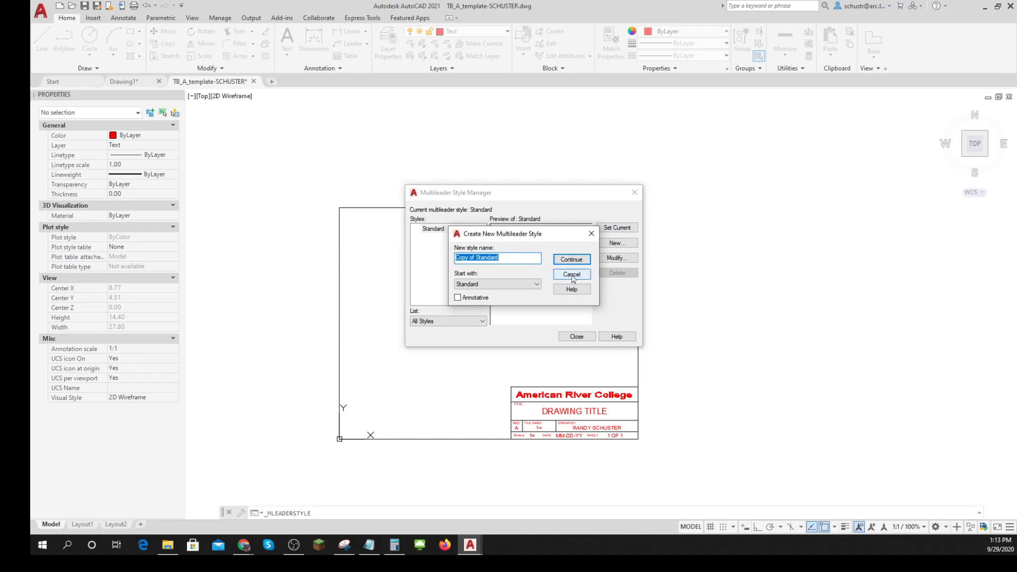
key("BackSpace")
left_click(571, 260)
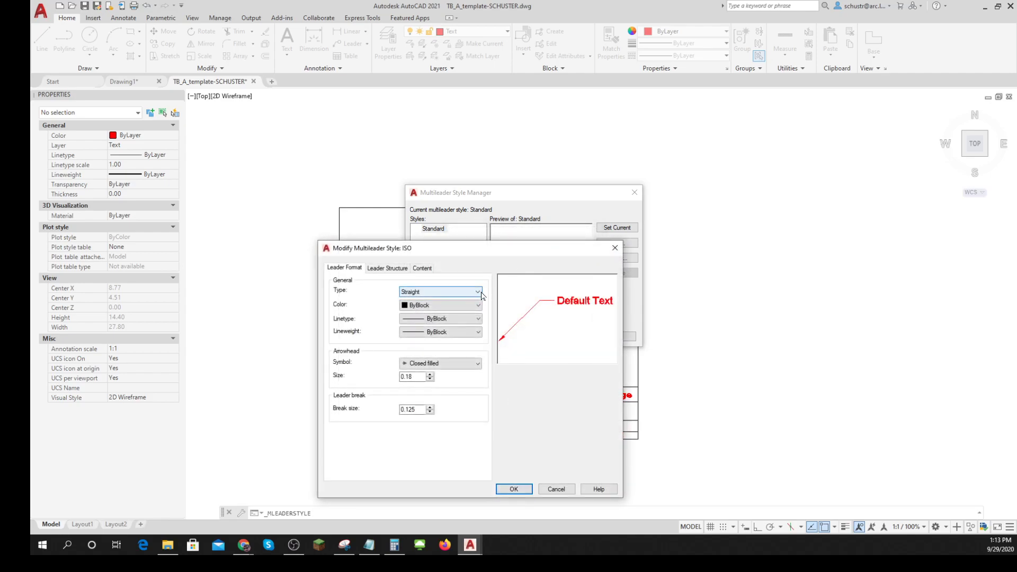
- Set the arrowhead symbol of the ISO multileader style to Integral
left_click(467, 363)
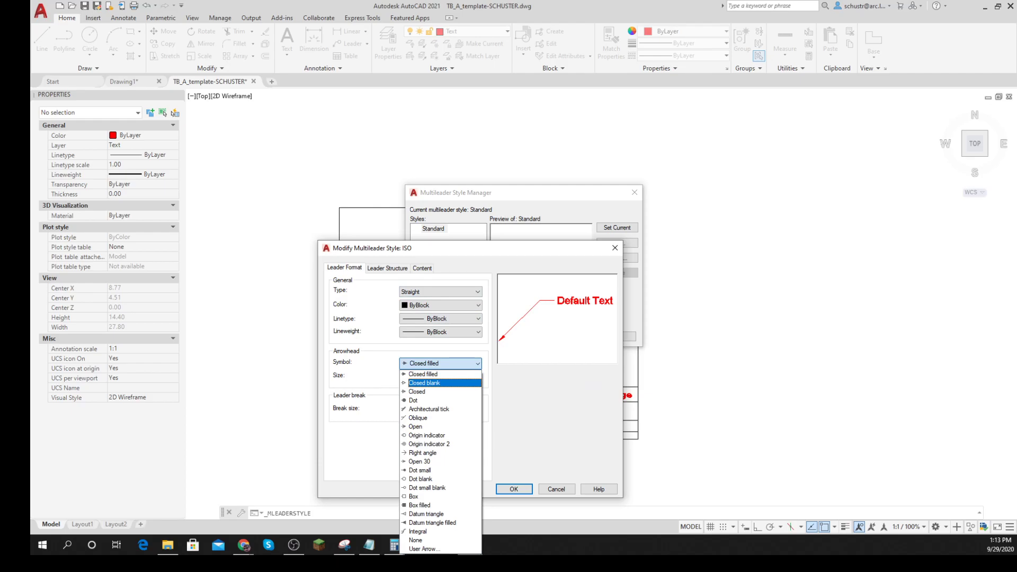
key("alt+Tab")
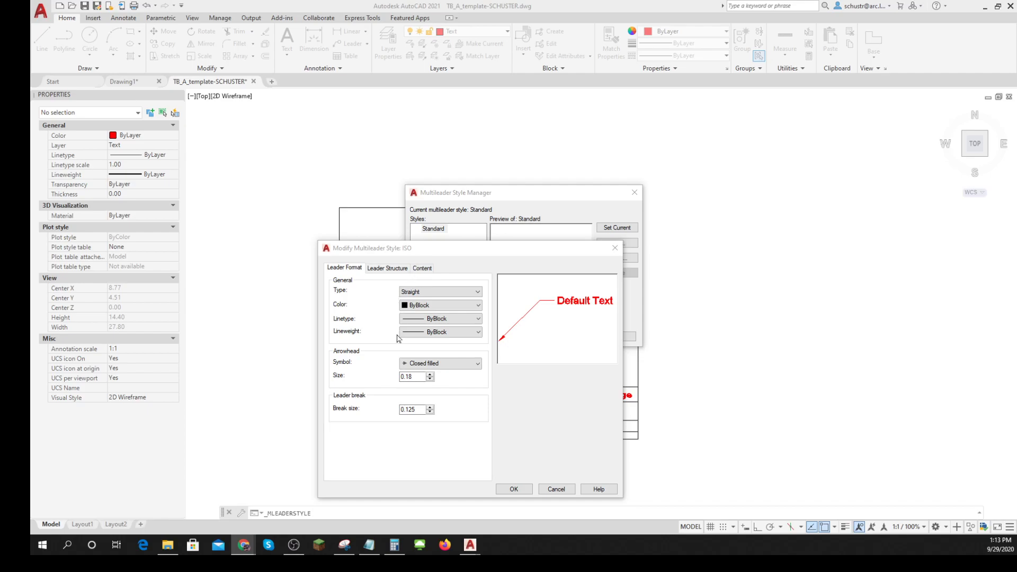
left_click(461, 364)
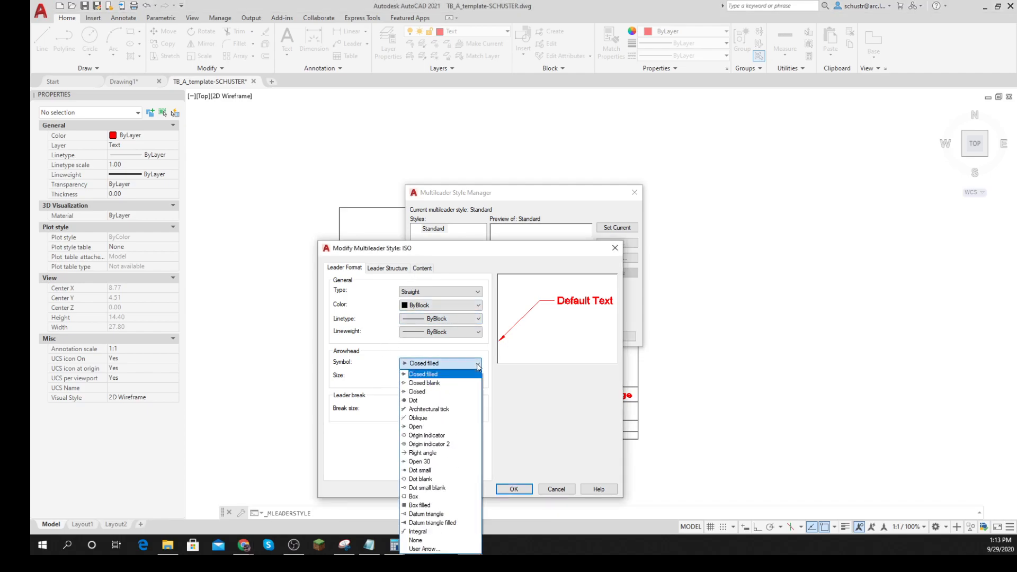
left_click(418, 531)
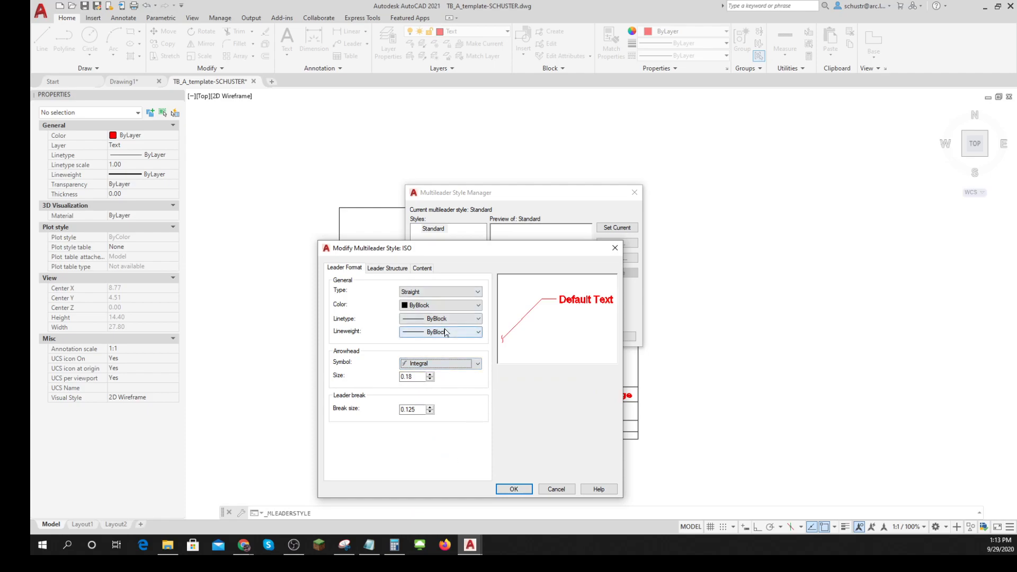
- Set the ISO multileader style's text height to 1/8 and save the style
left_click(390, 269)
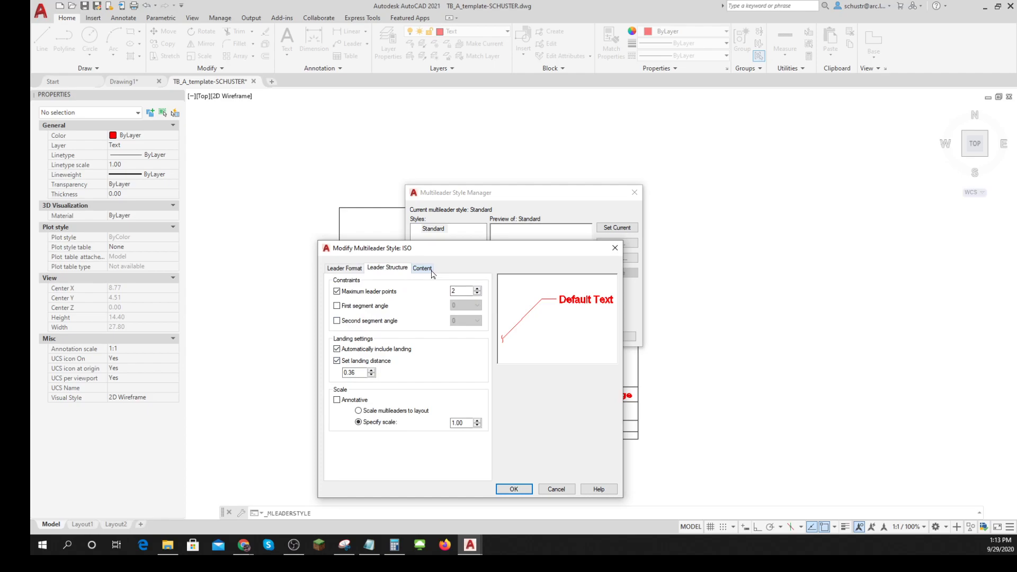
left_click(422, 268)
double_click(424, 363)
type("1/8")
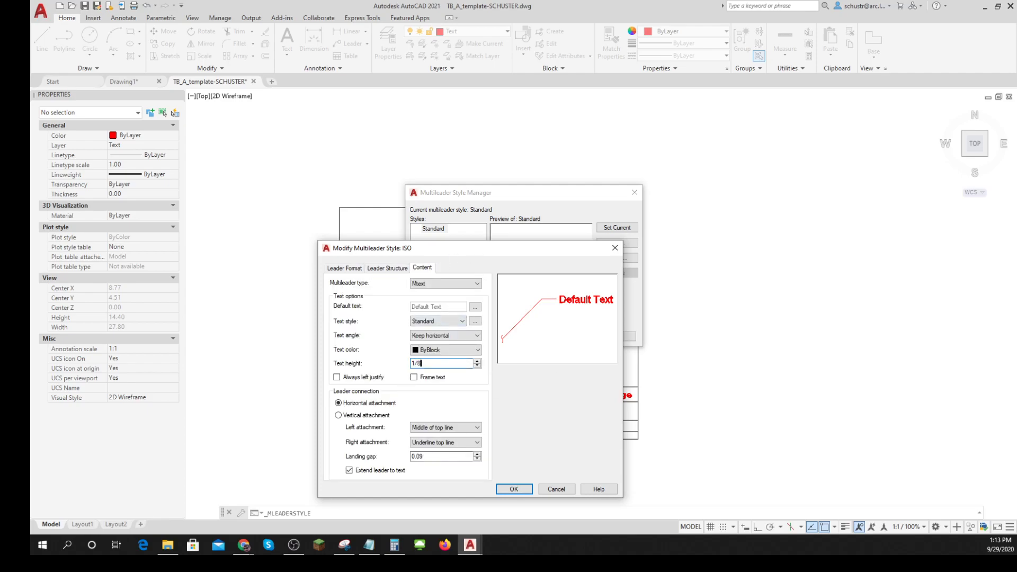
left_click(514, 489)
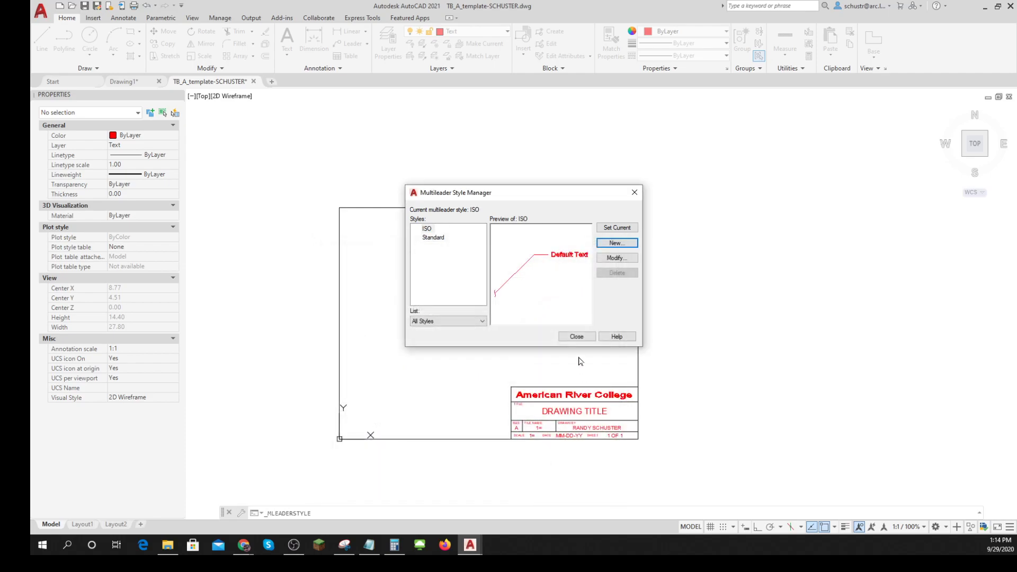
- Change the text height of the Standard multileader style, save it and close the Multileader Style Manager
left_click(433, 238)
left_click(610, 258)
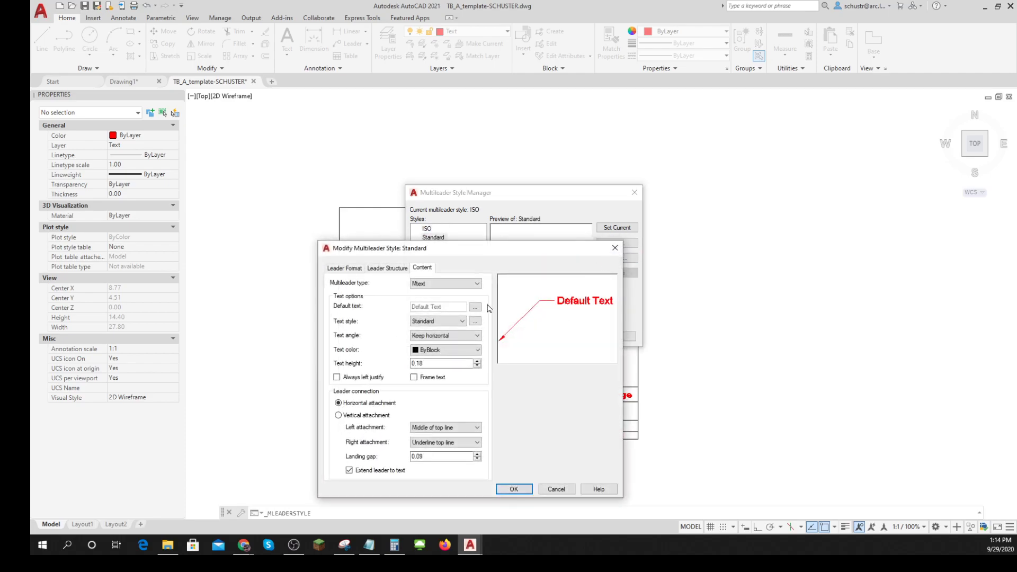
double_click(423, 364)
type("1")
left_click(513, 489)
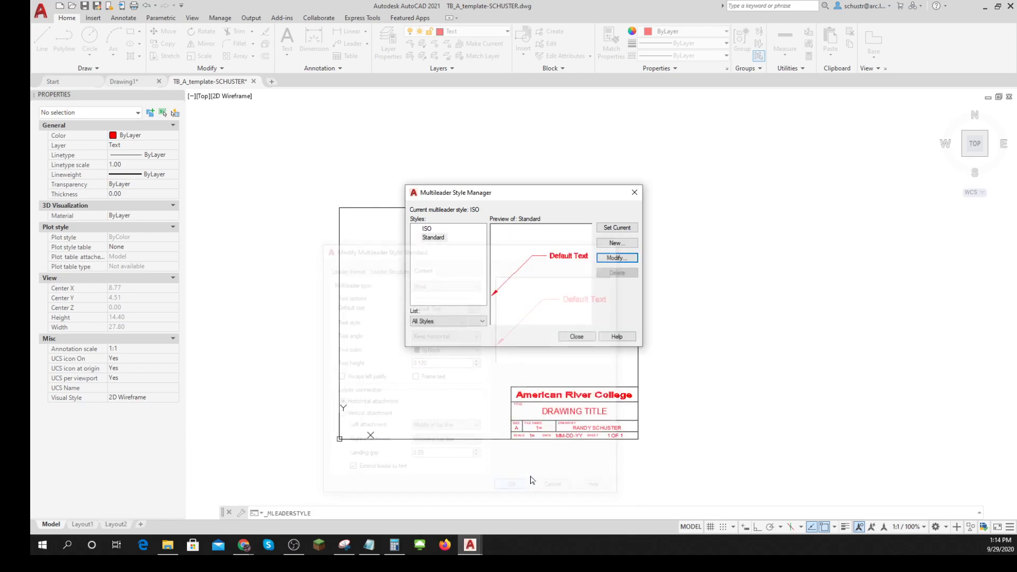
left_click(578, 336)
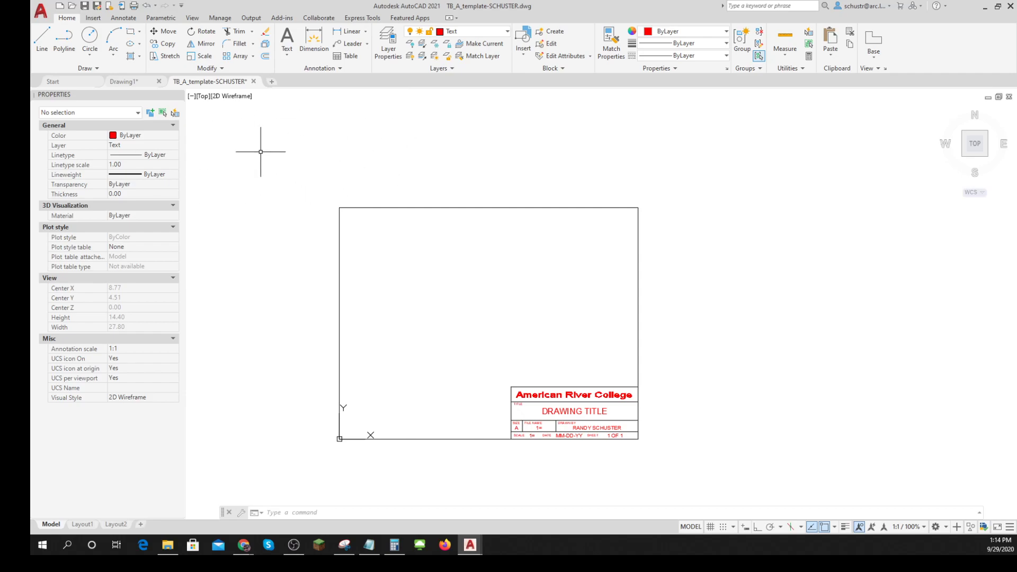
- Save and close the title block template drawing, and close Drawing1 without saving its changes
left_click(86, 7)
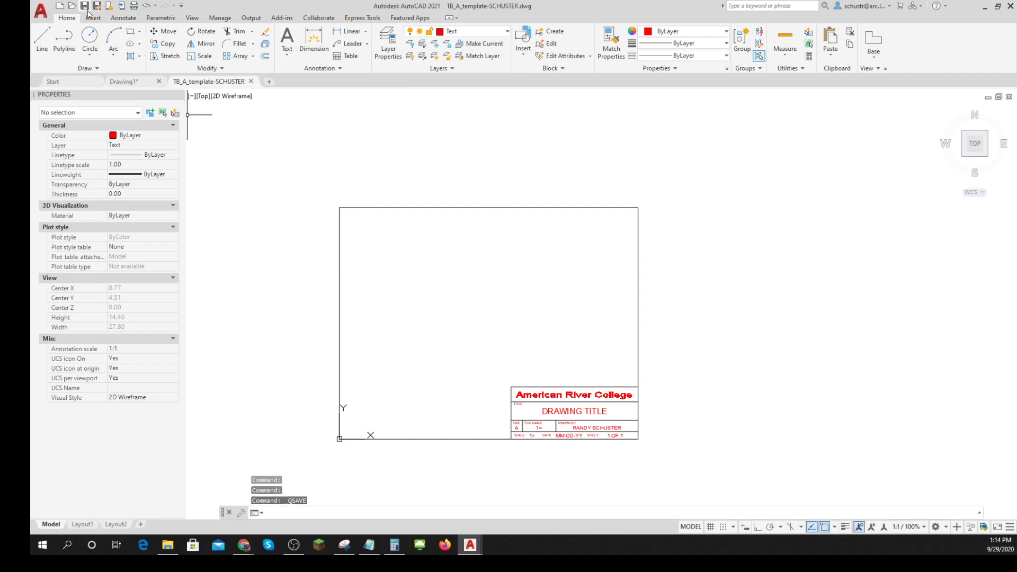
mouse_move(200, 91)
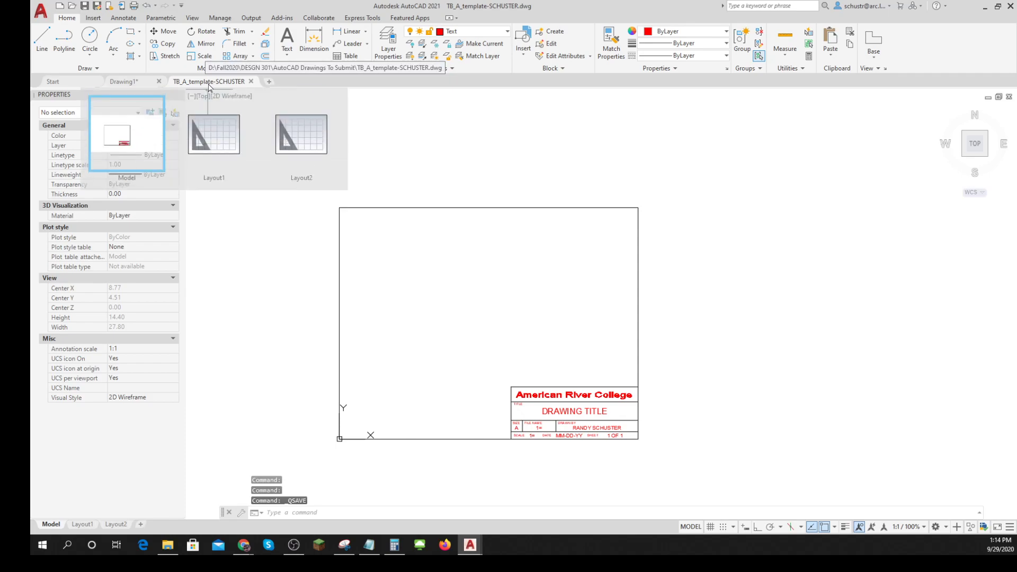
left_click(251, 82)
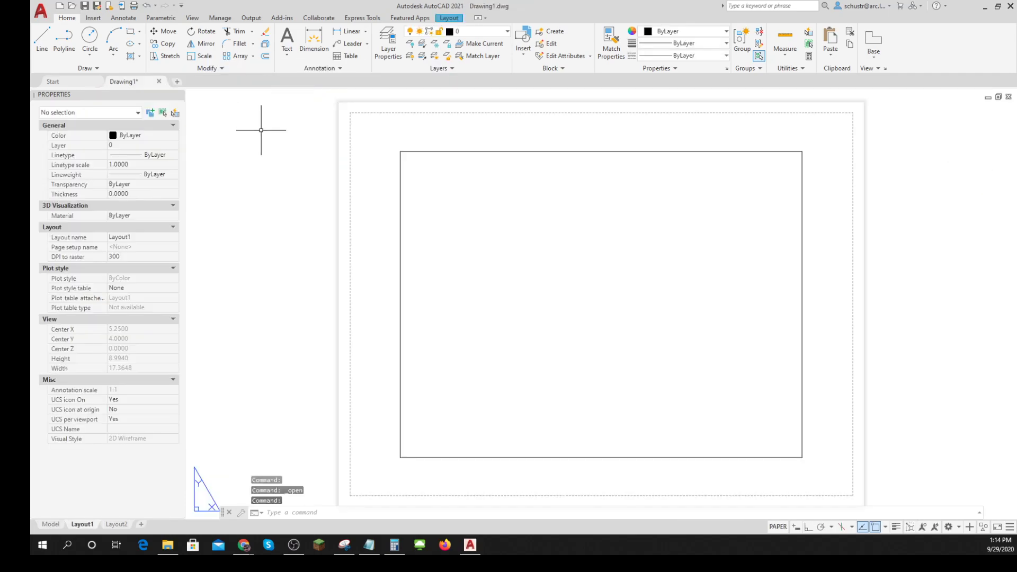
left_click(908, 143)
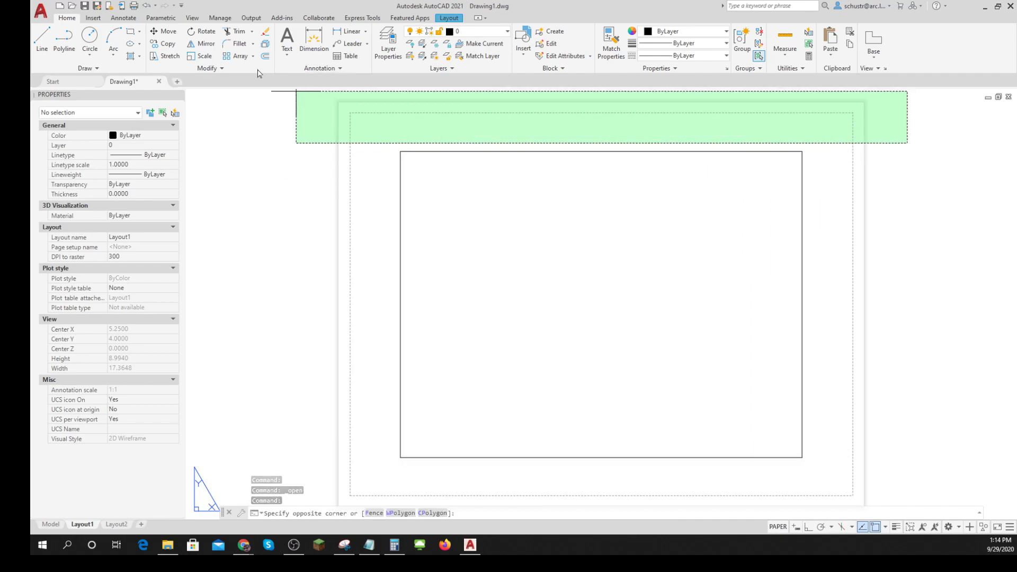
left_click(270, 90)
left_click(159, 82)
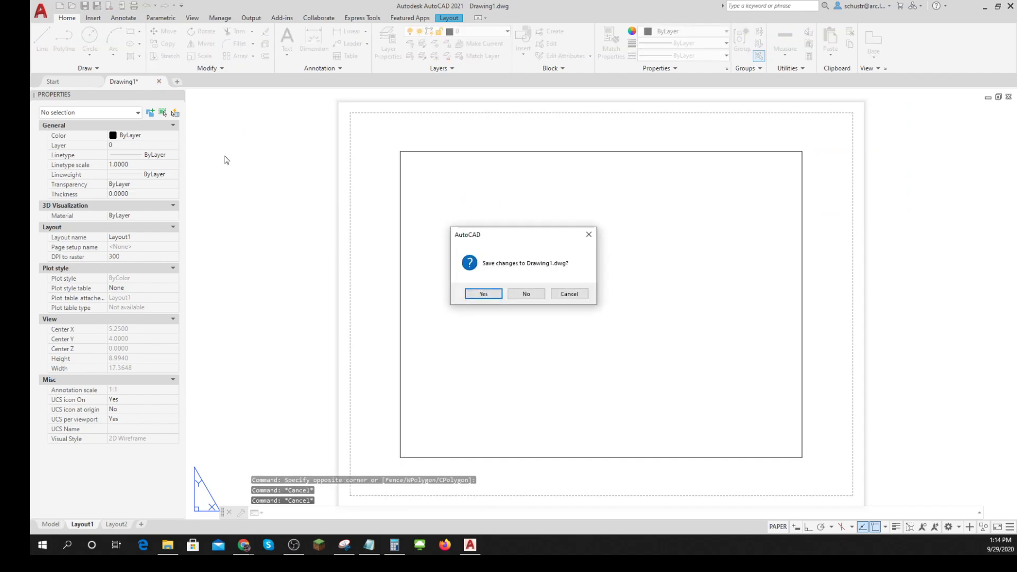
left_click(526, 295)
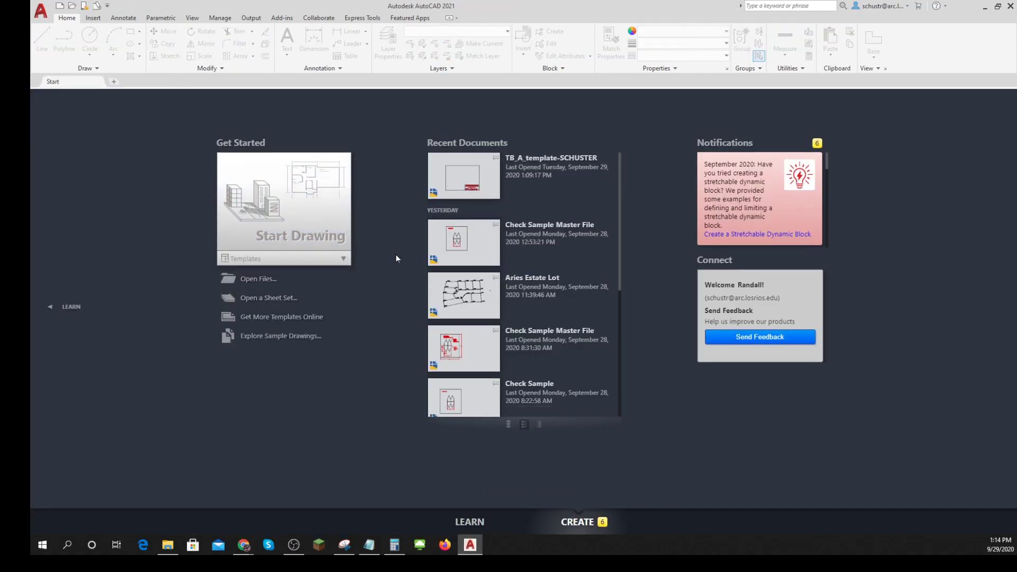
- Open the drawing Annotation - Floorplan from the 9-29 folder
left_click(258, 279)
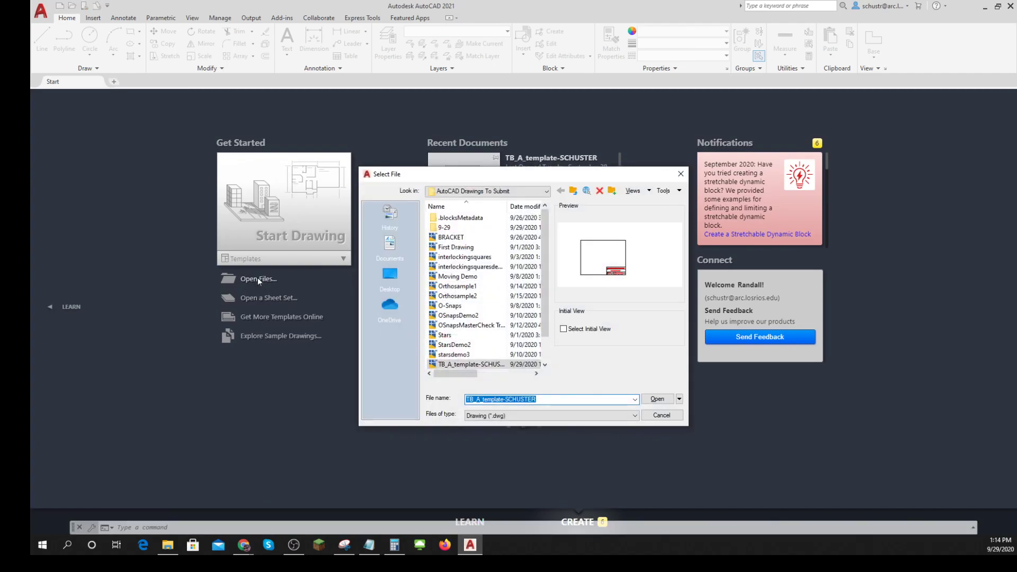
double_click(444, 228)
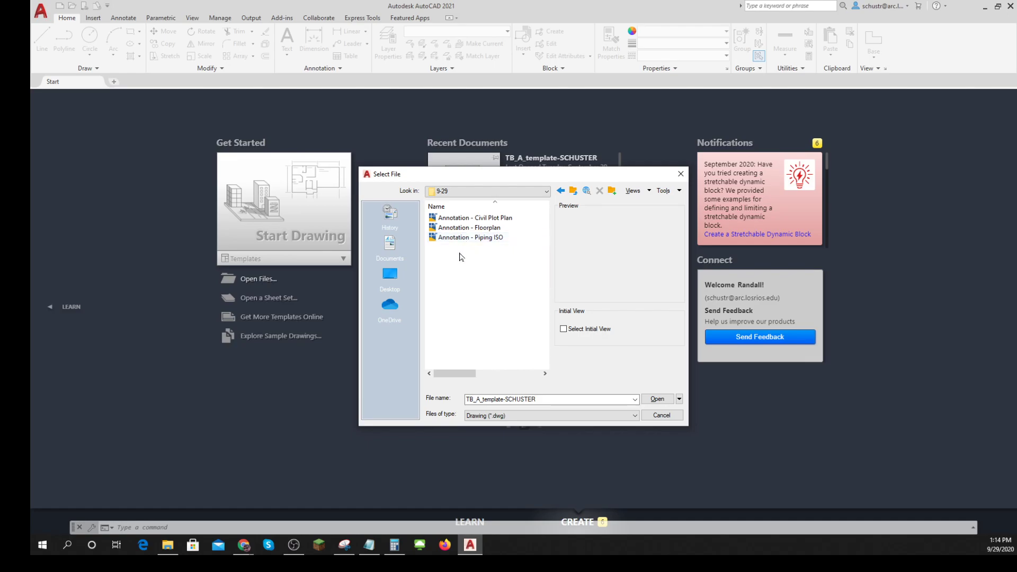
left_click(464, 228)
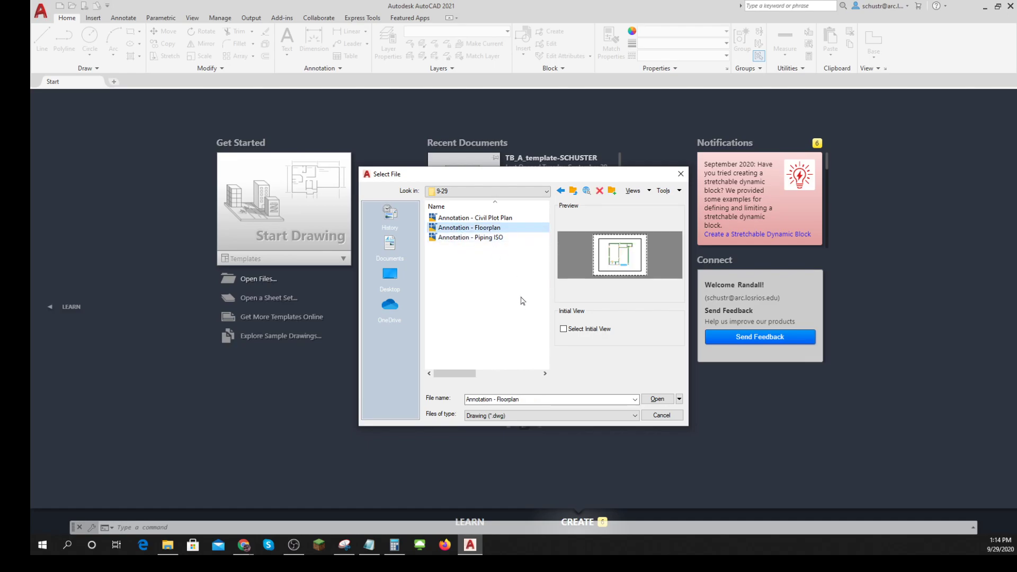
left_click(658, 400)
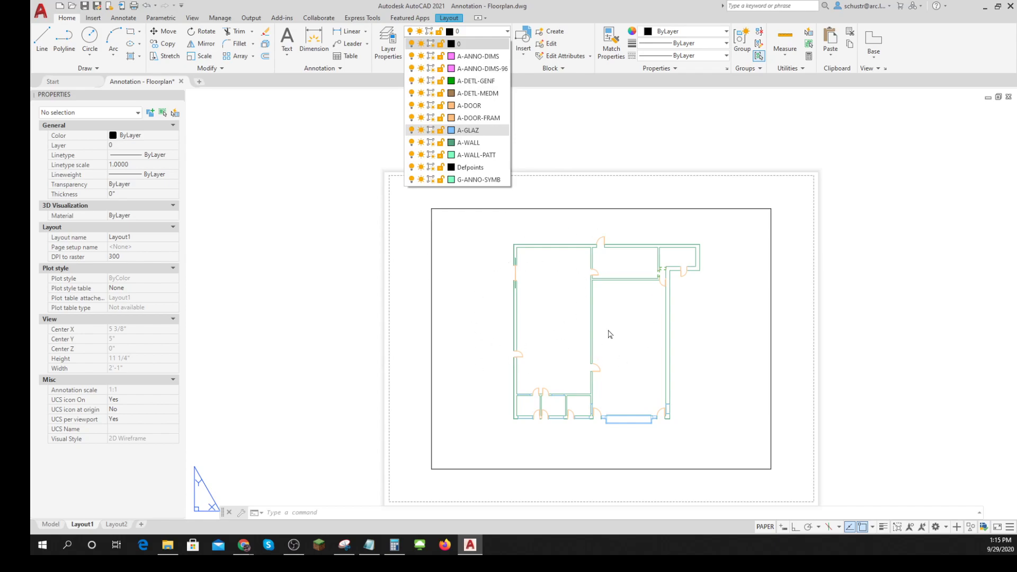
- Check which layers and dimension styles the floor plan drawing contains
left_click(587, 113)
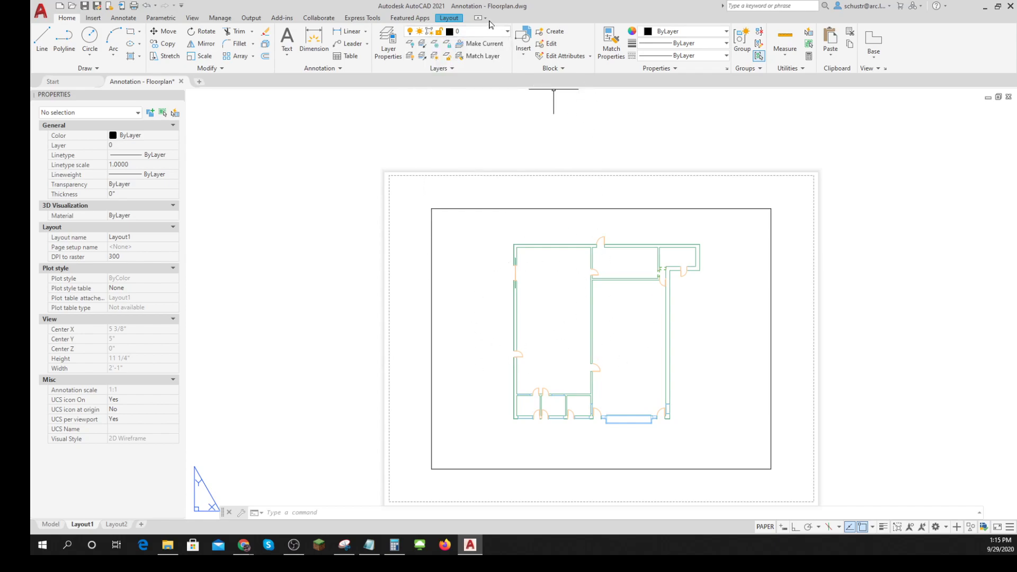
left_click(507, 33)
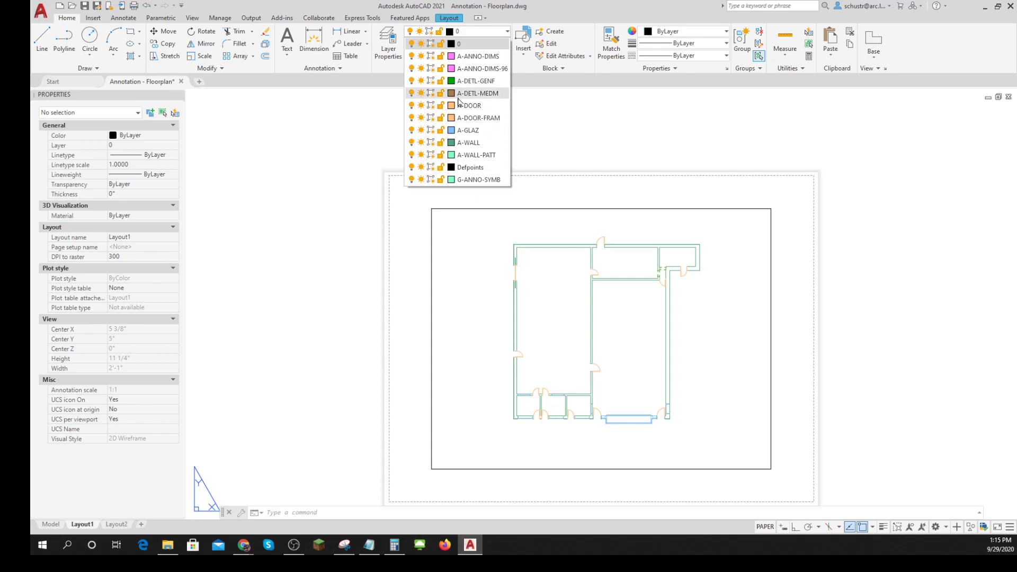
left_click(596, 131)
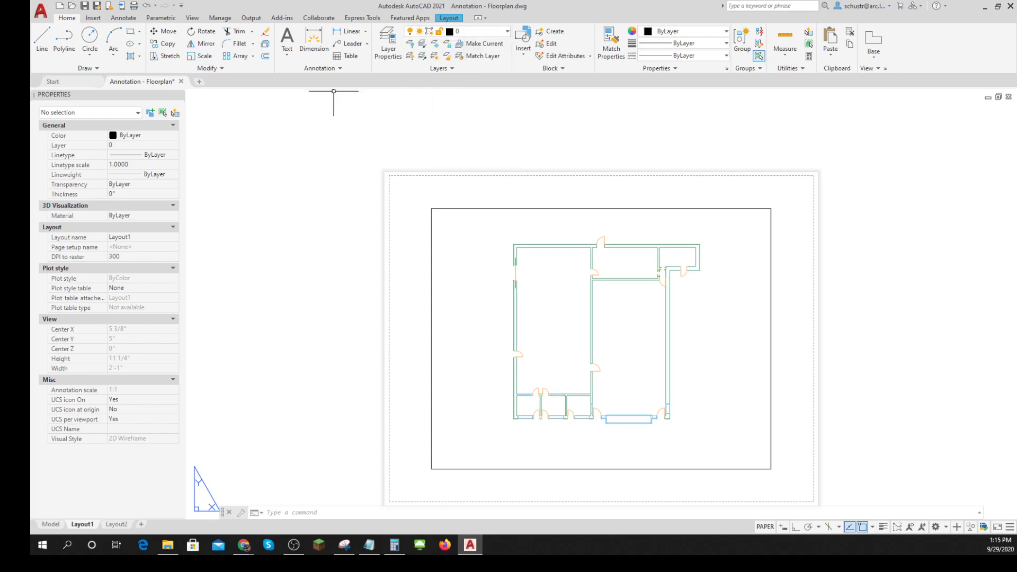
left_click(340, 69)
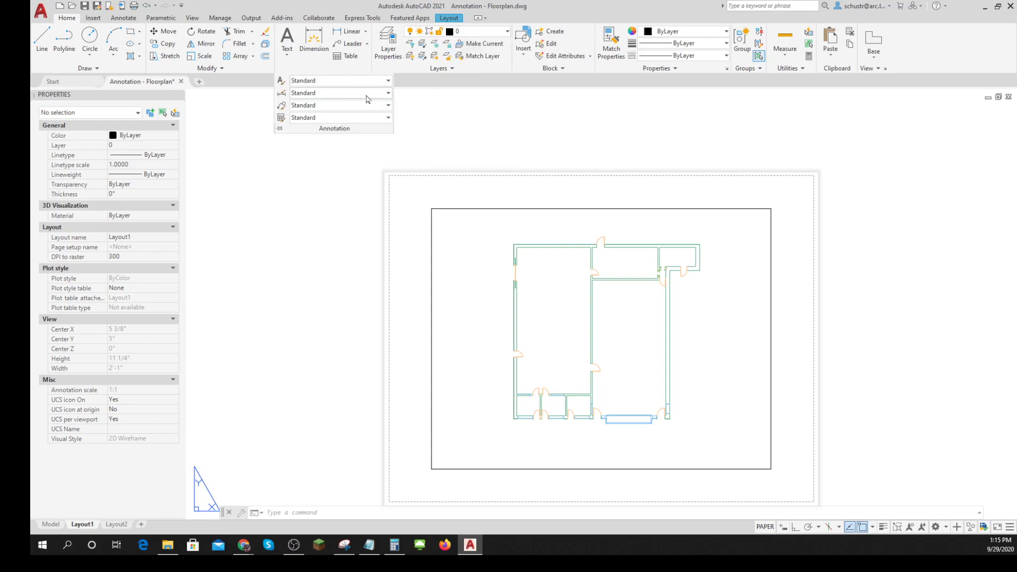
left_click(389, 93)
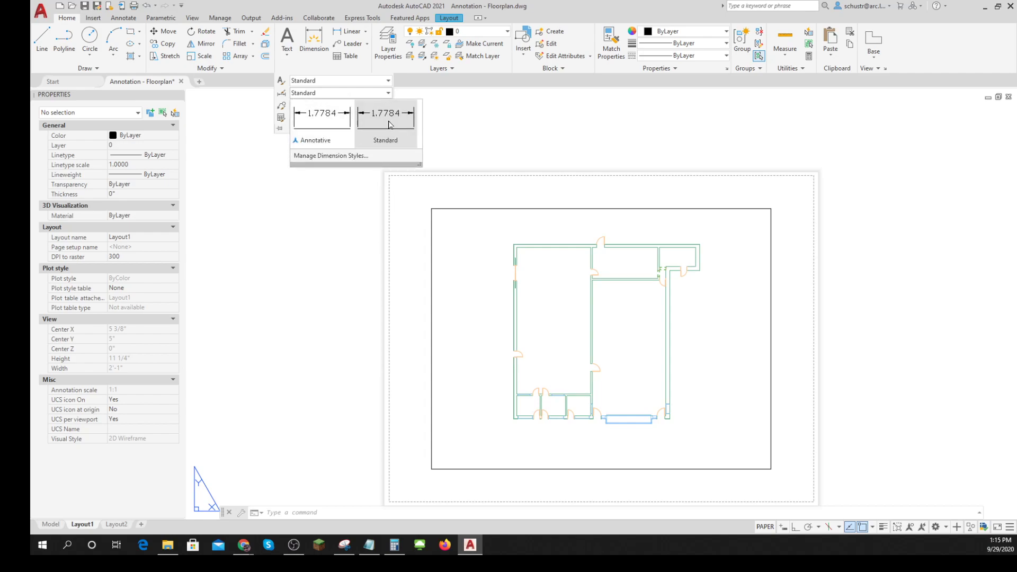
left_click(478, 117)
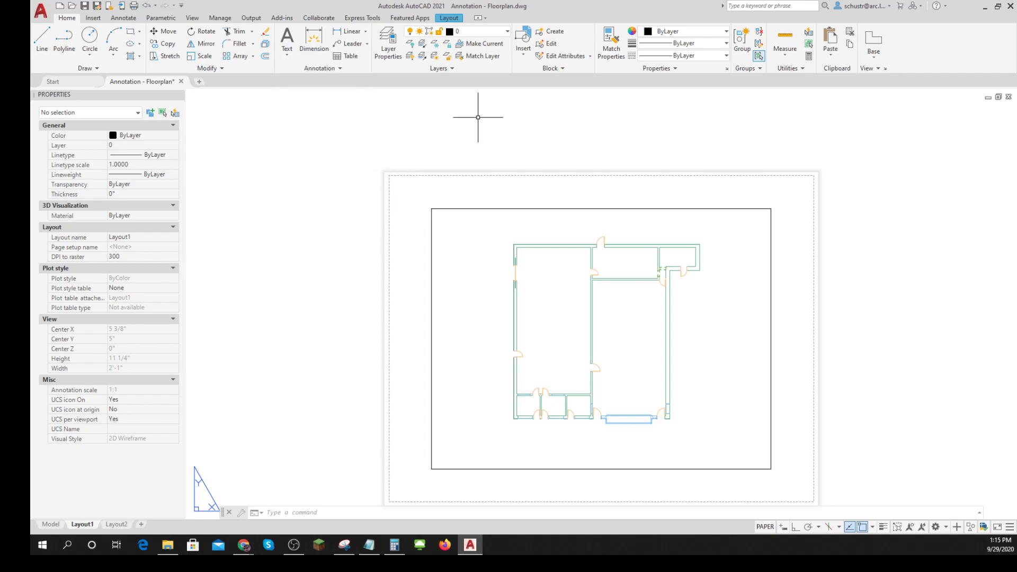
key("Escape")
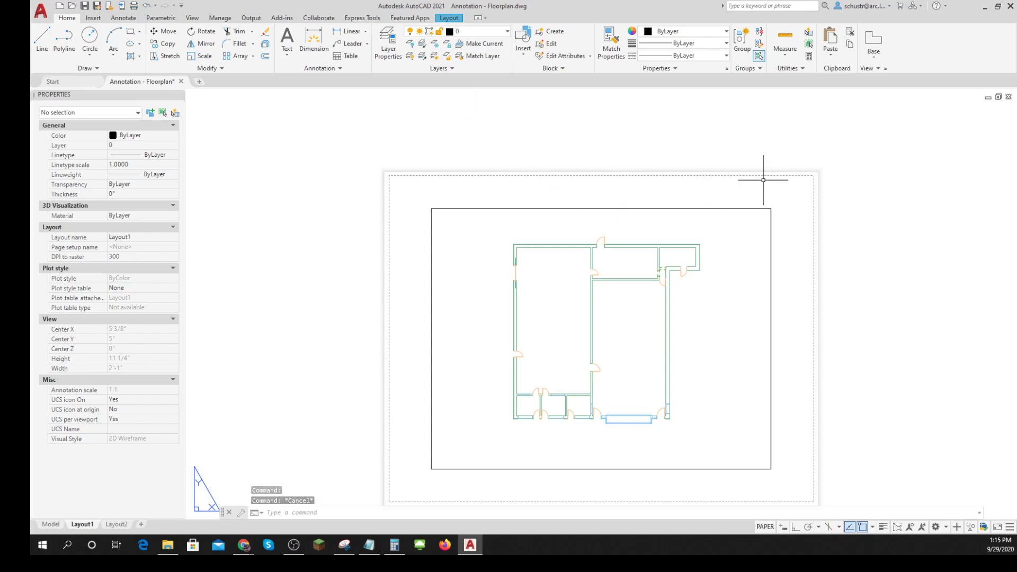
- Look at the floor plan in model space and return to Layout1
scroll(590, 159, "down", 3)
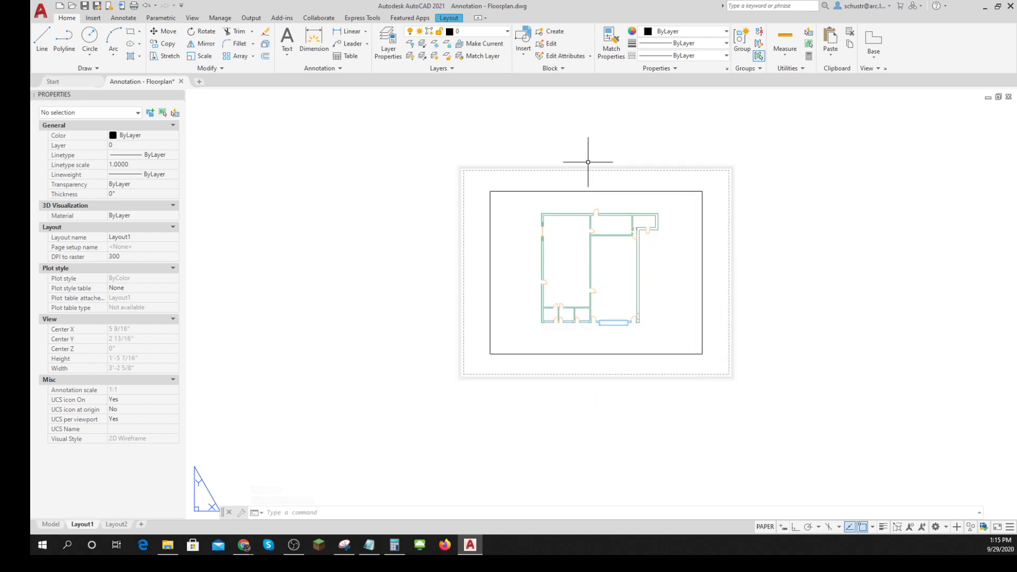
left_click(51, 524)
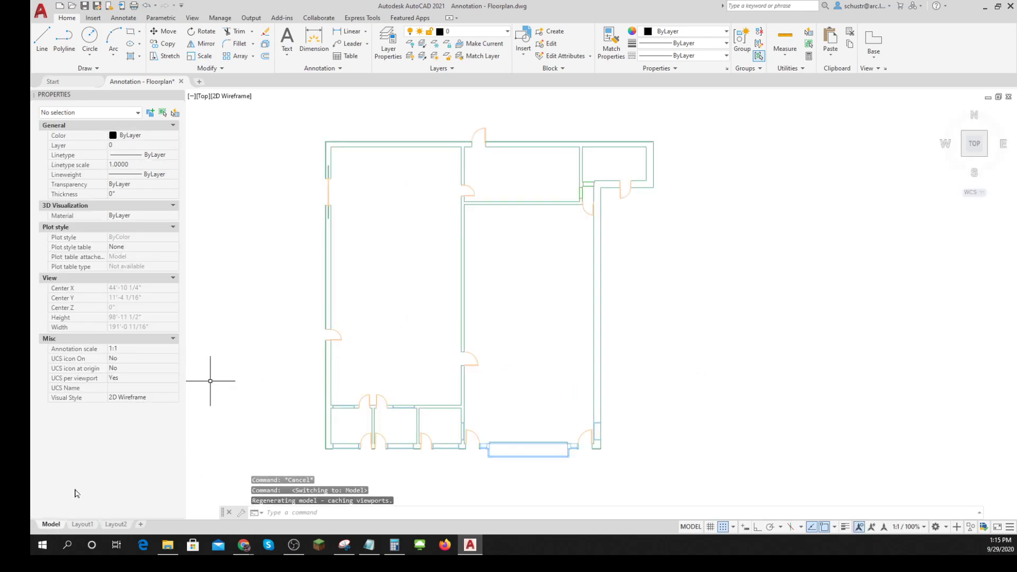
left_click(85, 524)
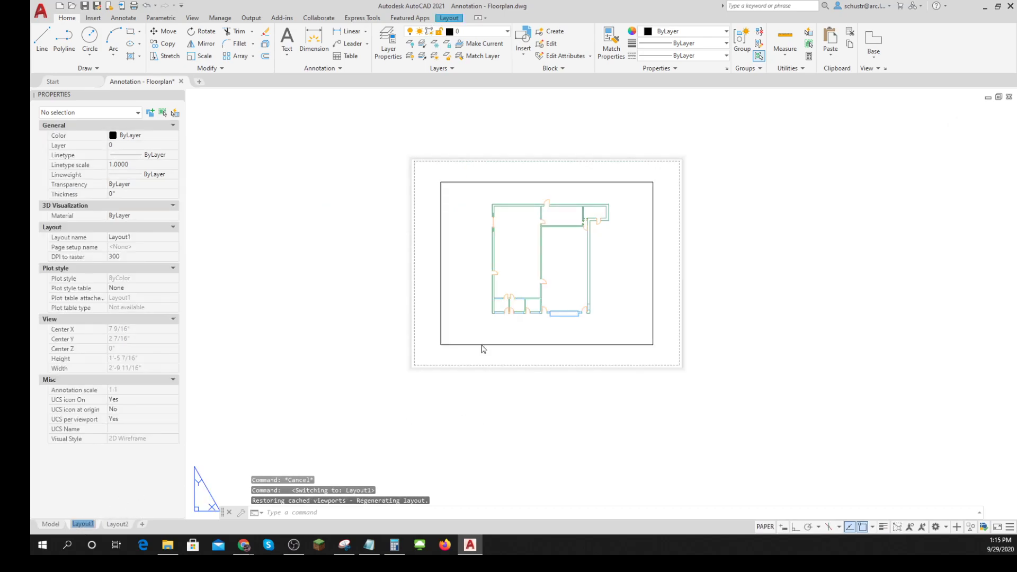
scroll(543, 341, "up", 3)
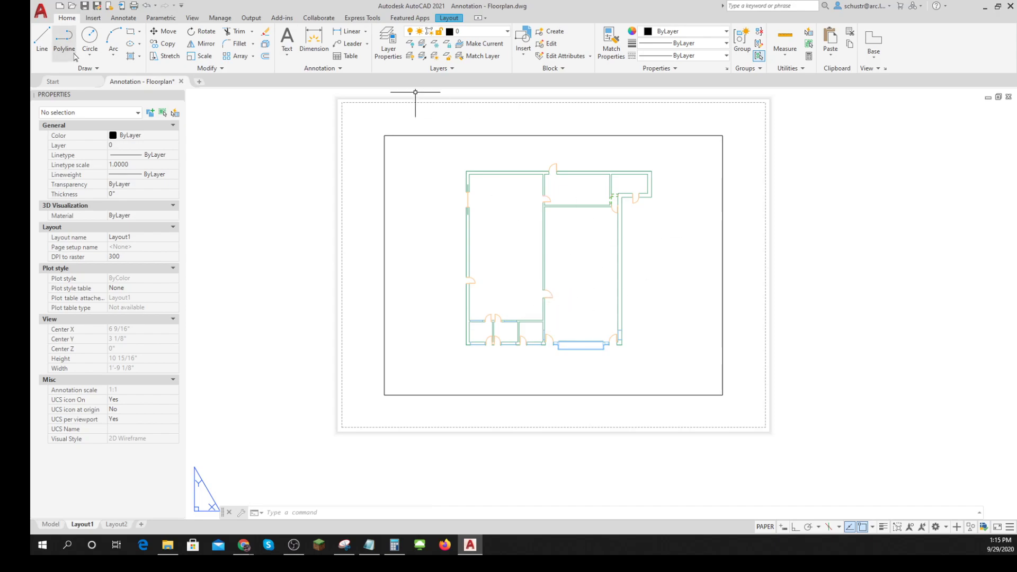
- Open the block libraries for inserting the title block template into Layout1
left_click(93, 19)
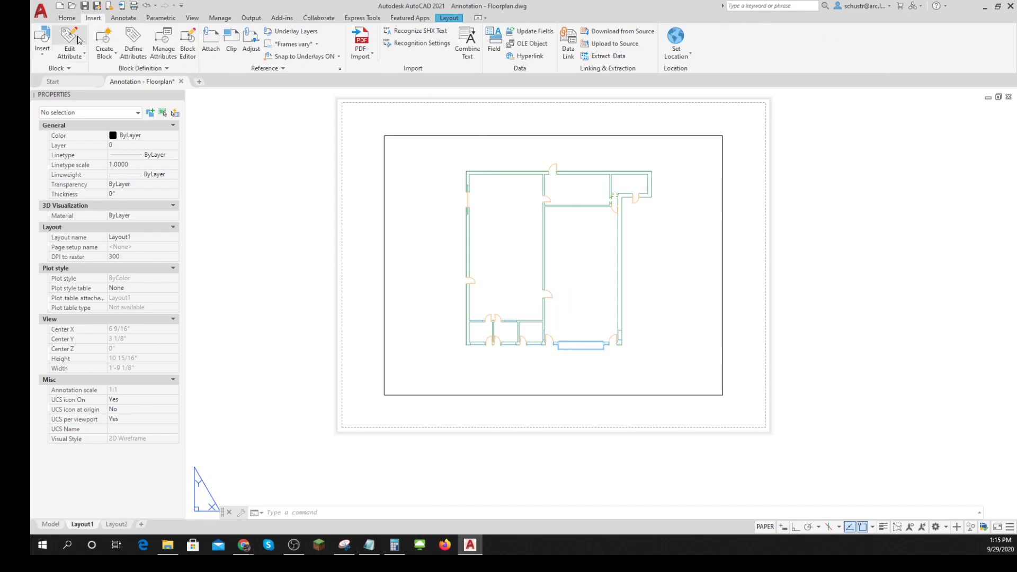
left_click(42, 51)
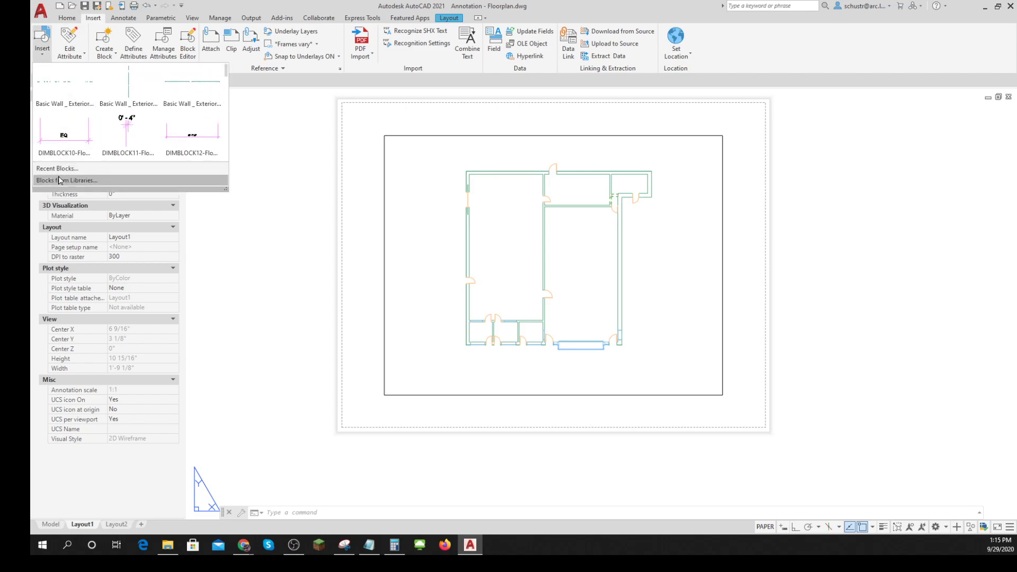
left_click(84, 180)
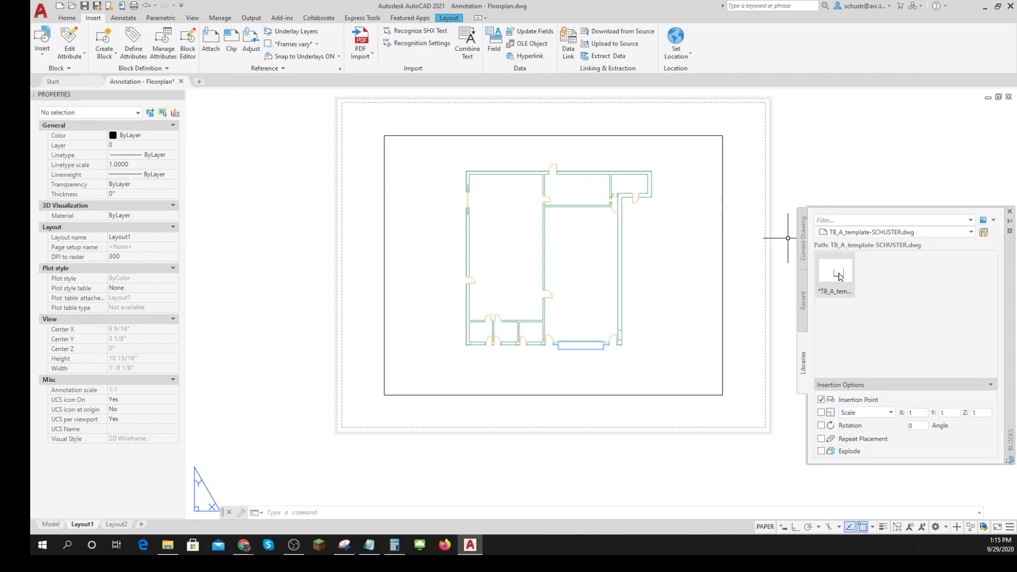
left_click(985, 233)
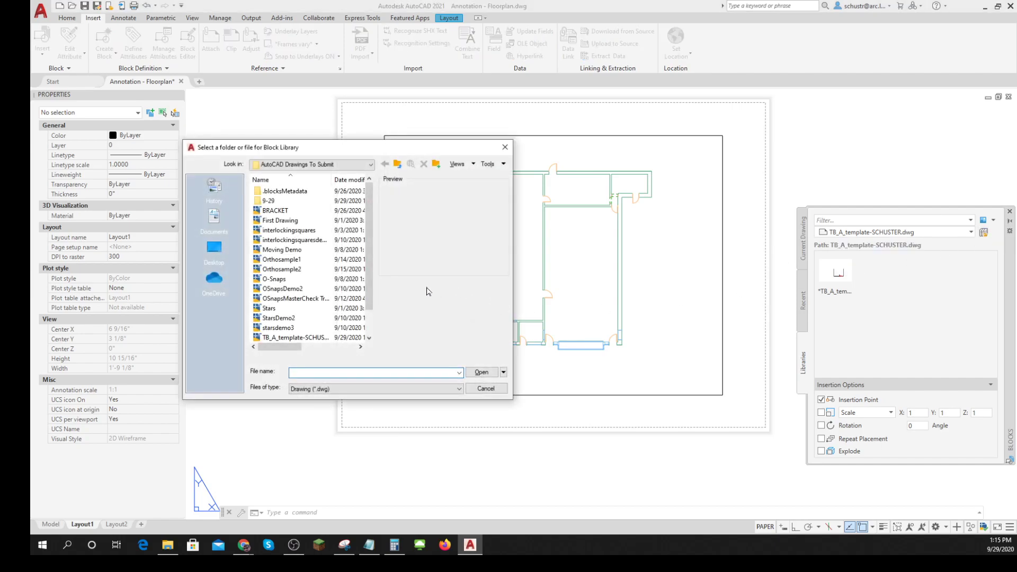
scroll(370, 233, "down", 1)
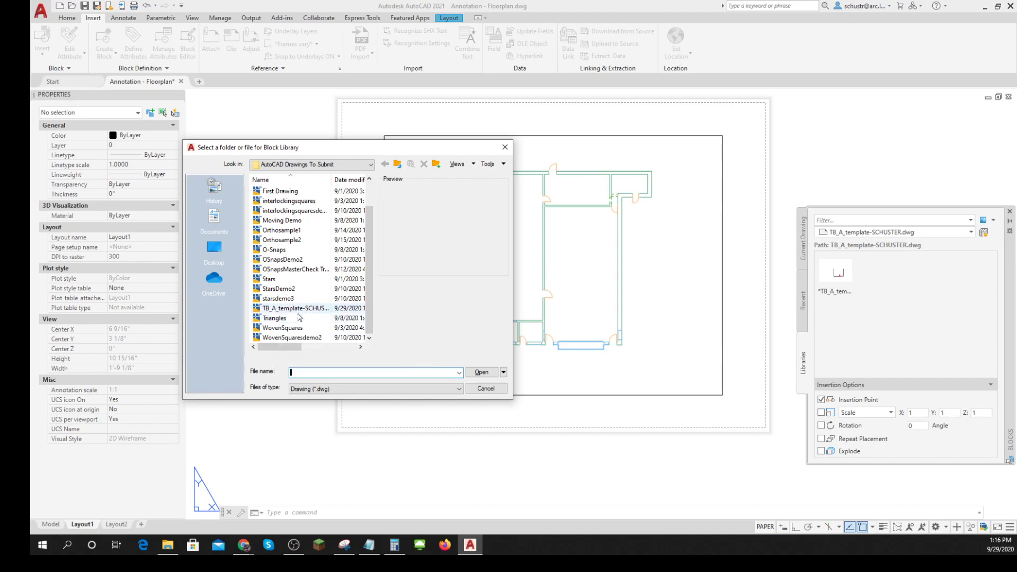
left_click(485, 388)
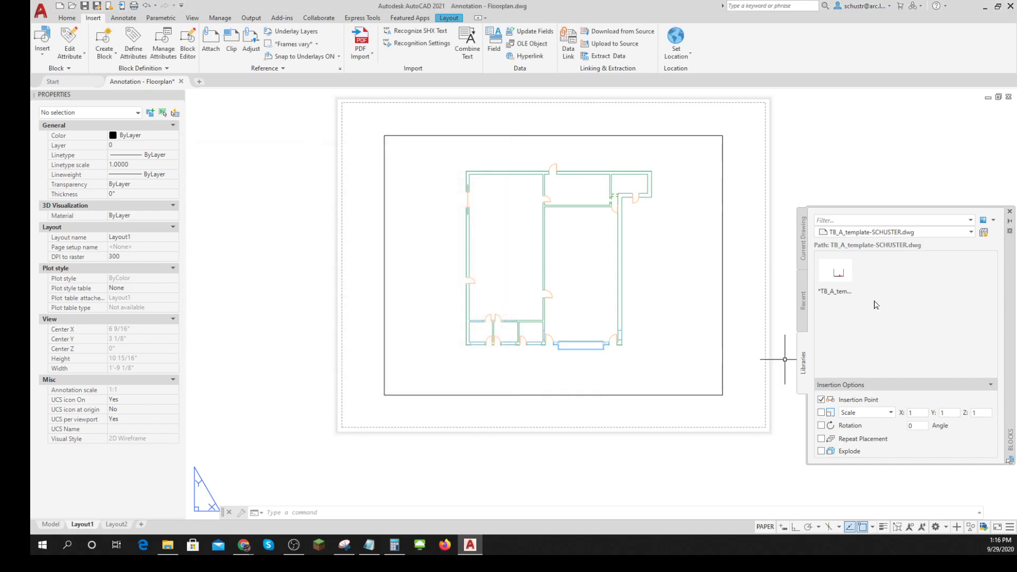
- Insert the title block template at the lower-left corner of the Layout1 sheet's printable area and close the Blocks palette
left_click(844, 278)
left_click_drag(843, 278, 353, 424)
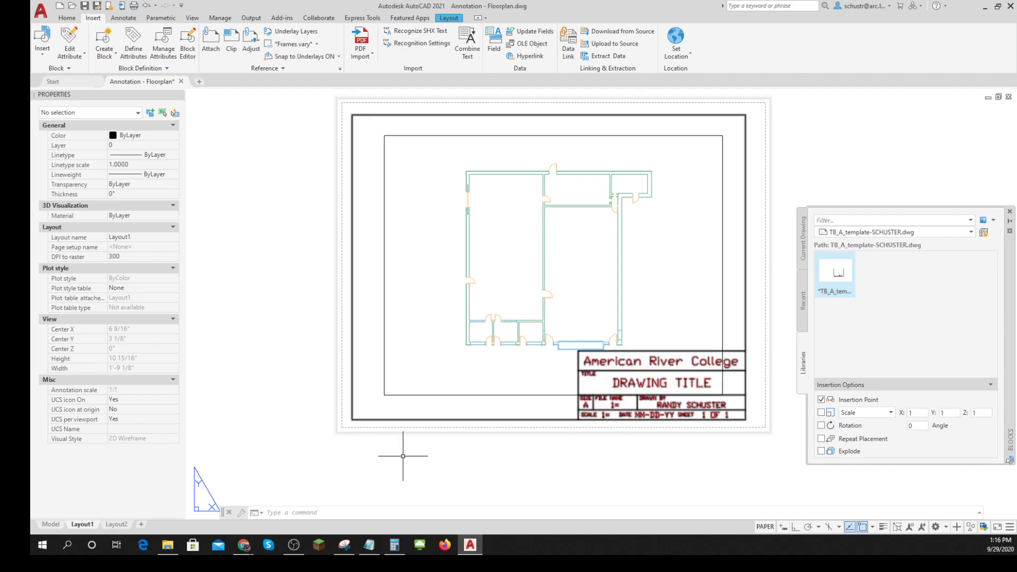
left_click(1010, 212)
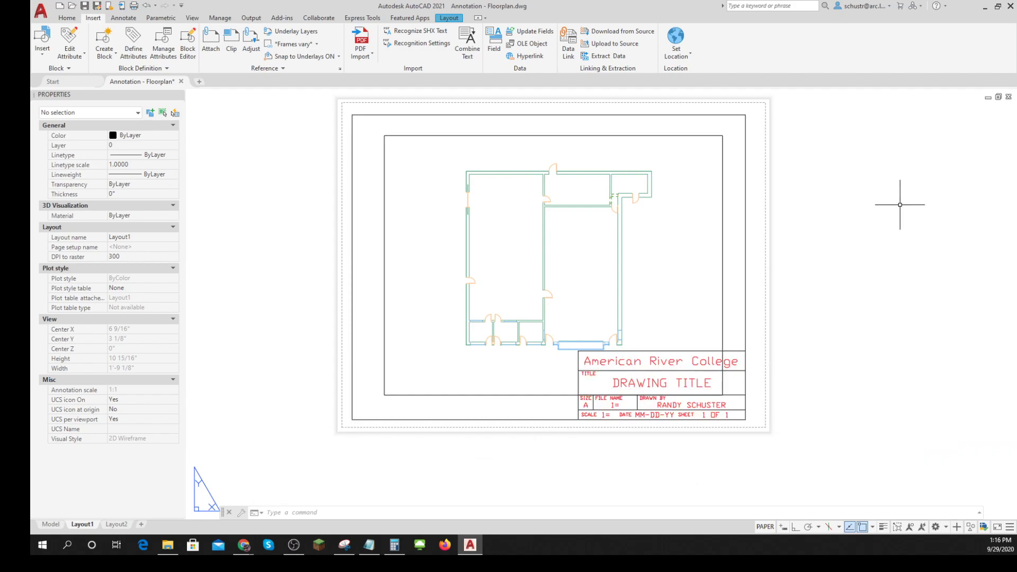
- Check which layers and dimension styles came into the drawing with the inserted title block template
left_click(64, 20)
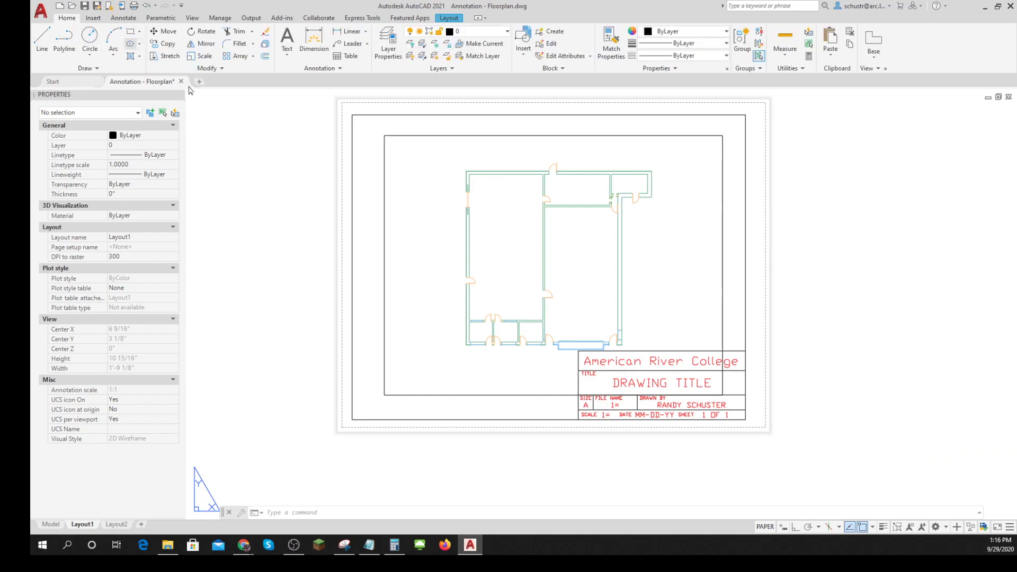
left_click(498, 33)
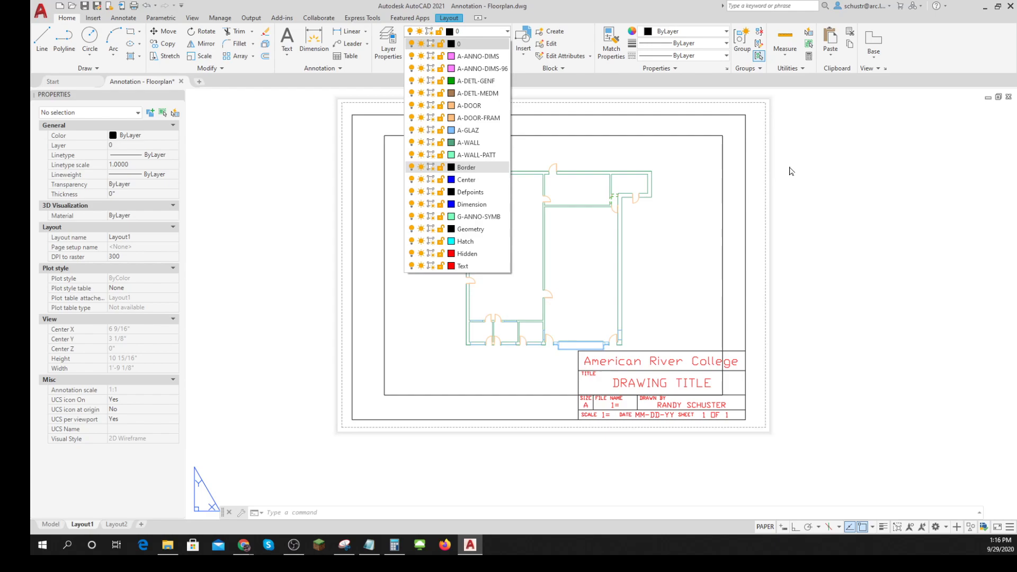
left_click(815, 168)
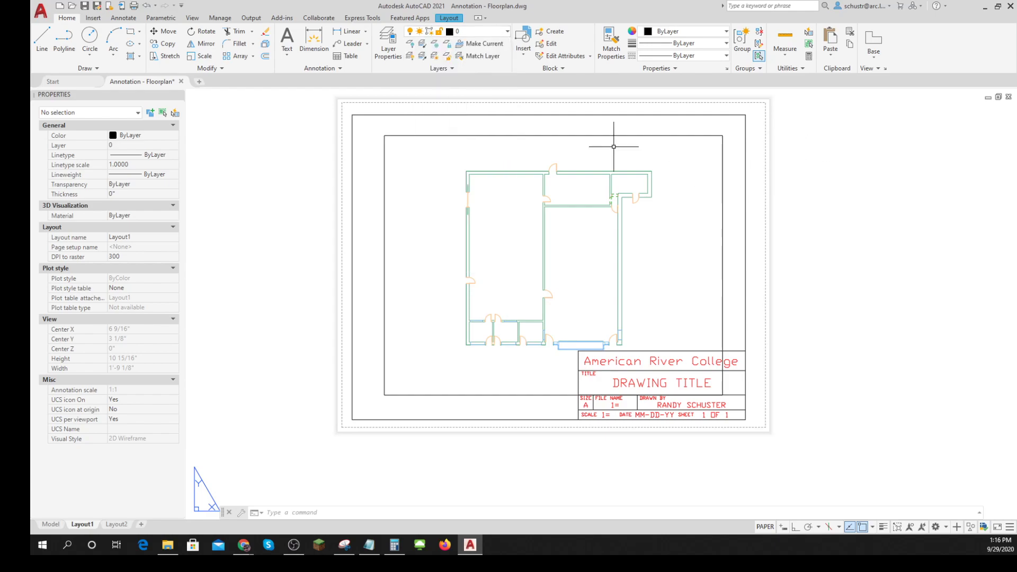
left_click(341, 69)
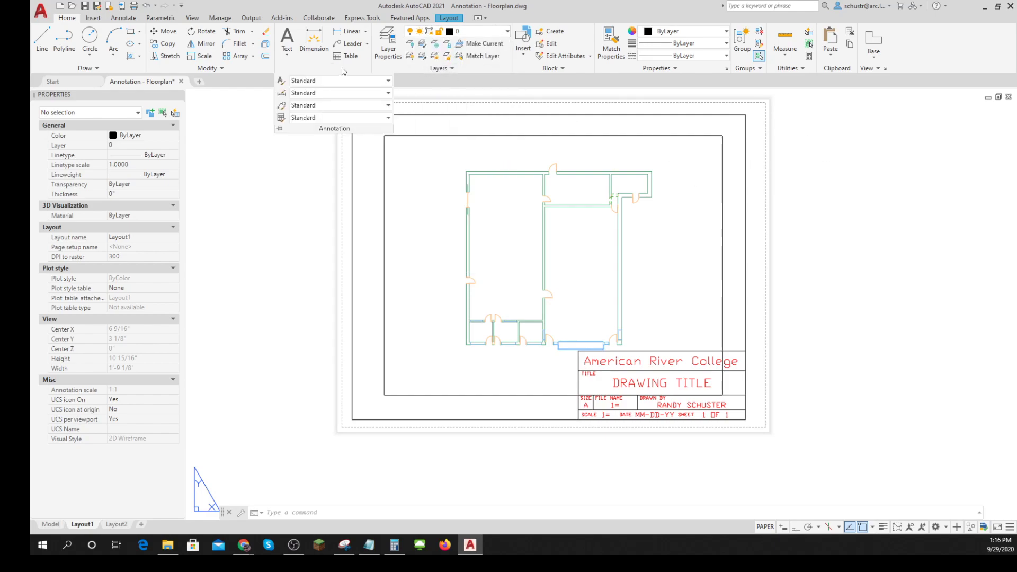
left_click(388, 94)
scroll(387, 106, "up", 2)
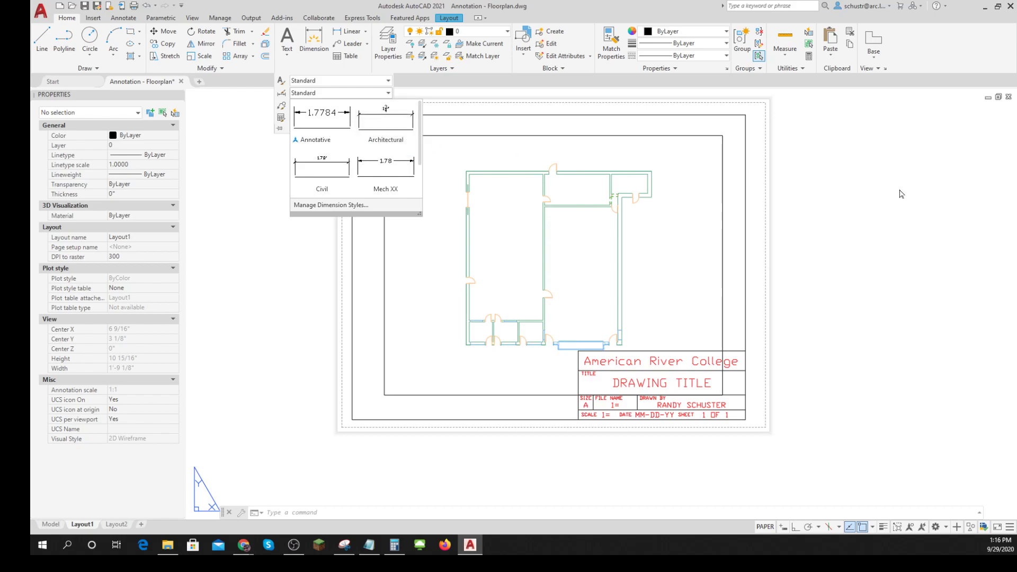
key("Escape")
key("Escape")
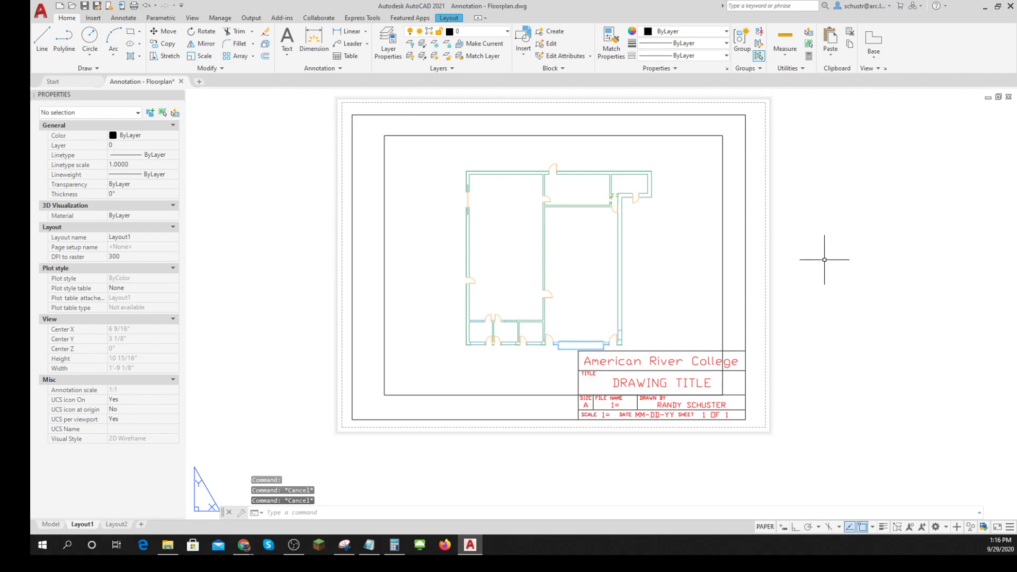
- Activate the floor plan viewport, check its scale among the available viewport scales, and return to paper space
middle_click_drag(832, 316, 794, 328)
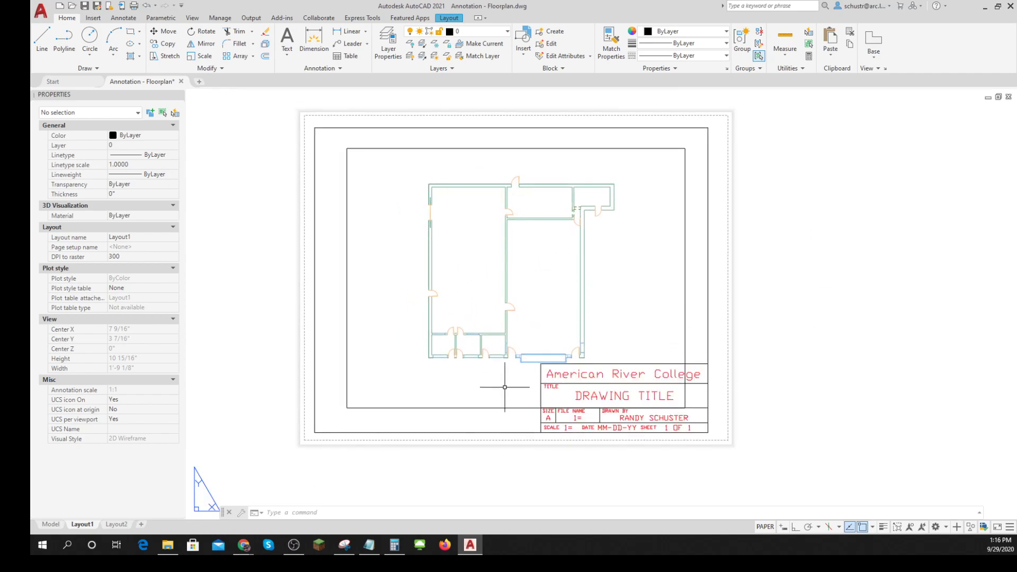
left_click(763, 527)
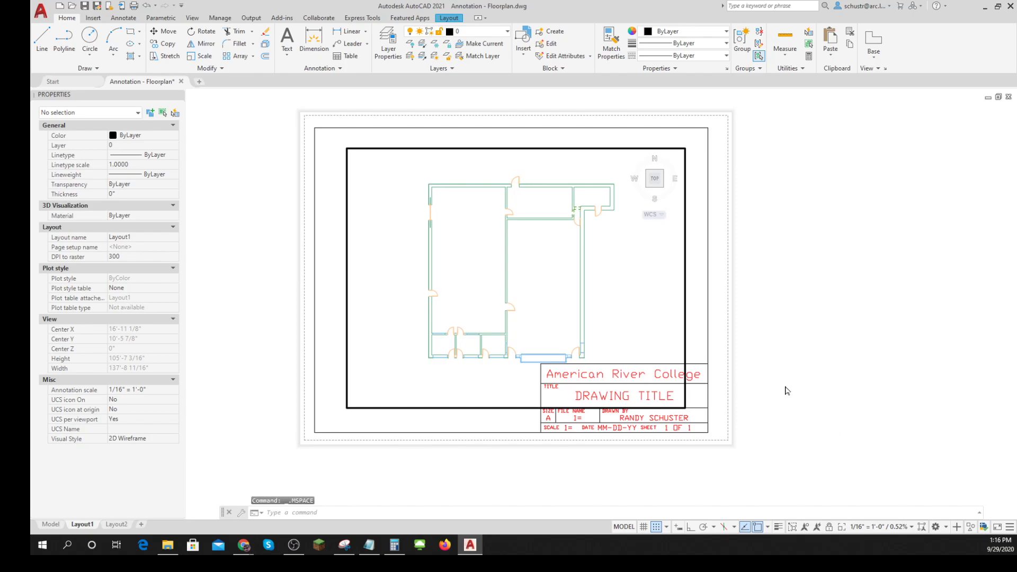
left_click(911, 527)
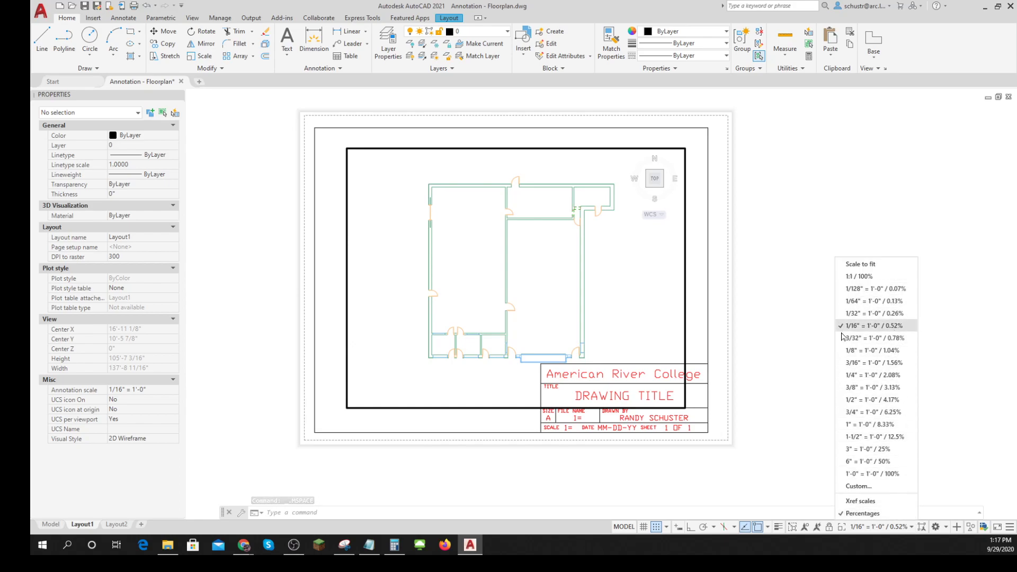
key("Escape")
key("Escape")
key("Escape")
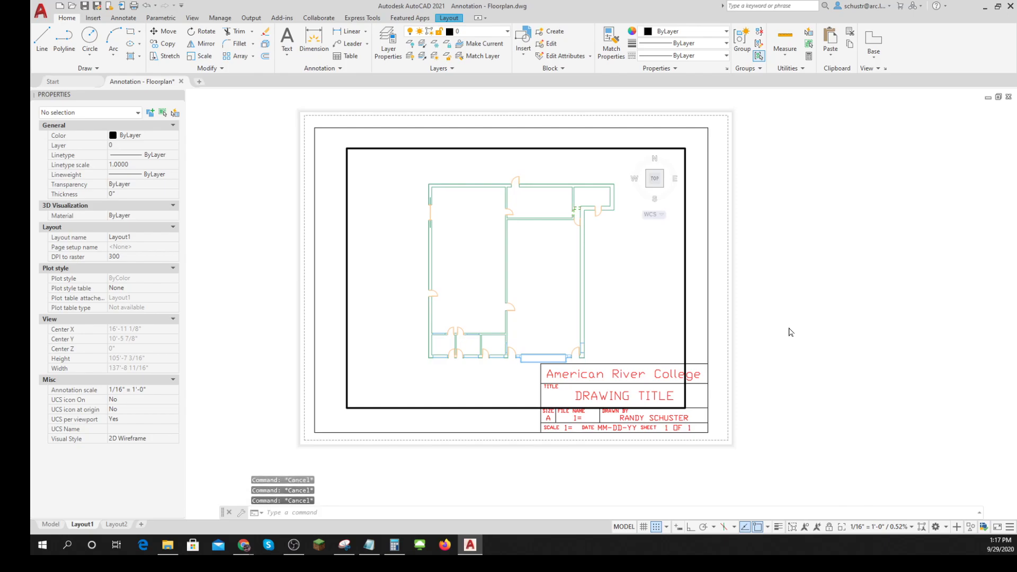
double_click(789, 332)
- Move the floor plan viewport up and to the left, just inside the upper-left corner of the title block border
left_click(686, 278)
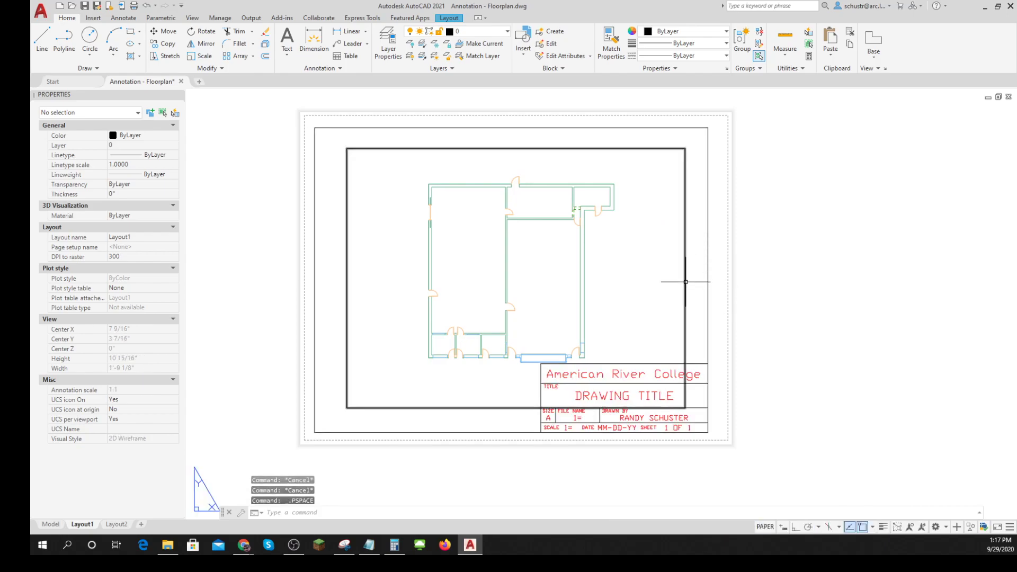
type("m")
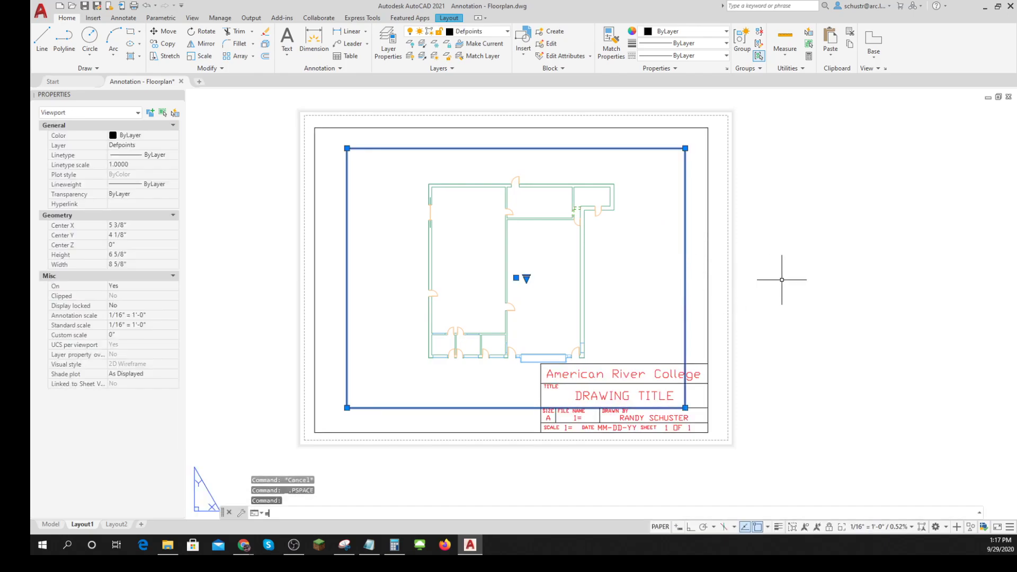
key("Return")
left_click(804, 302)
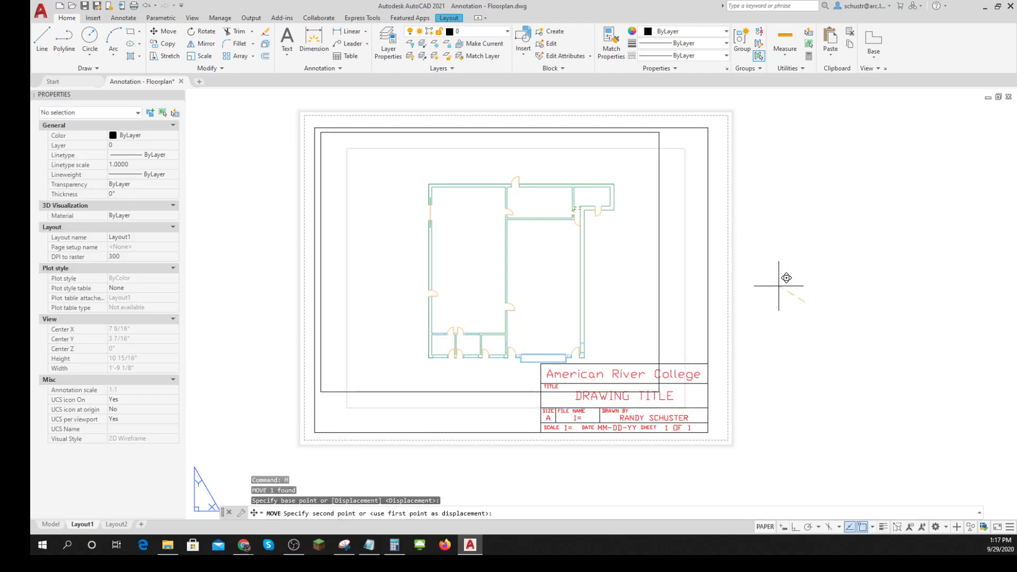
left_click(776, 285)
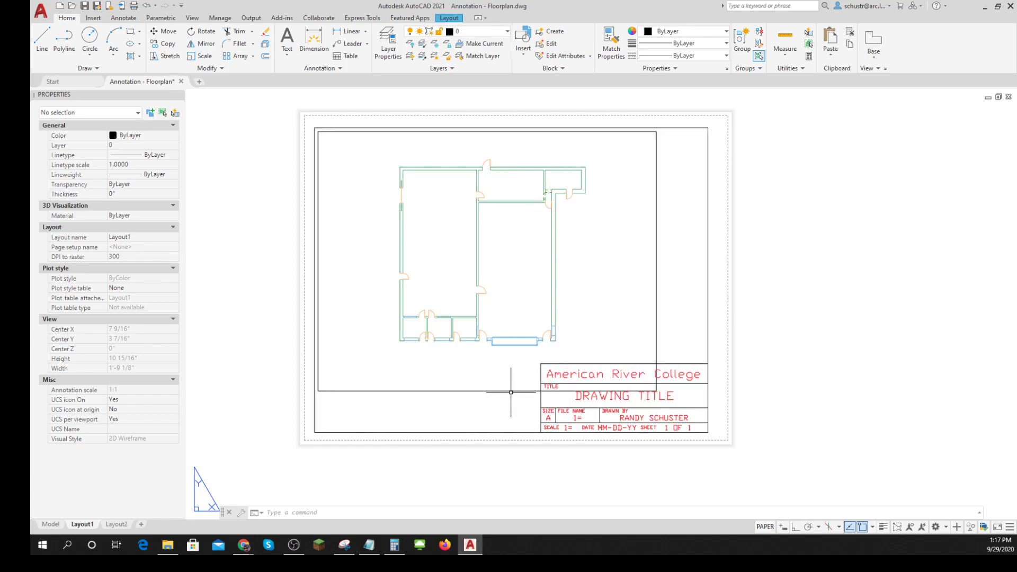
- Stretch the viewport's lower-right corner to the title block's upper-right corner and its upper-left corner to the border's upper-left corner
left_click(593, 391)
left_click(657, 390)
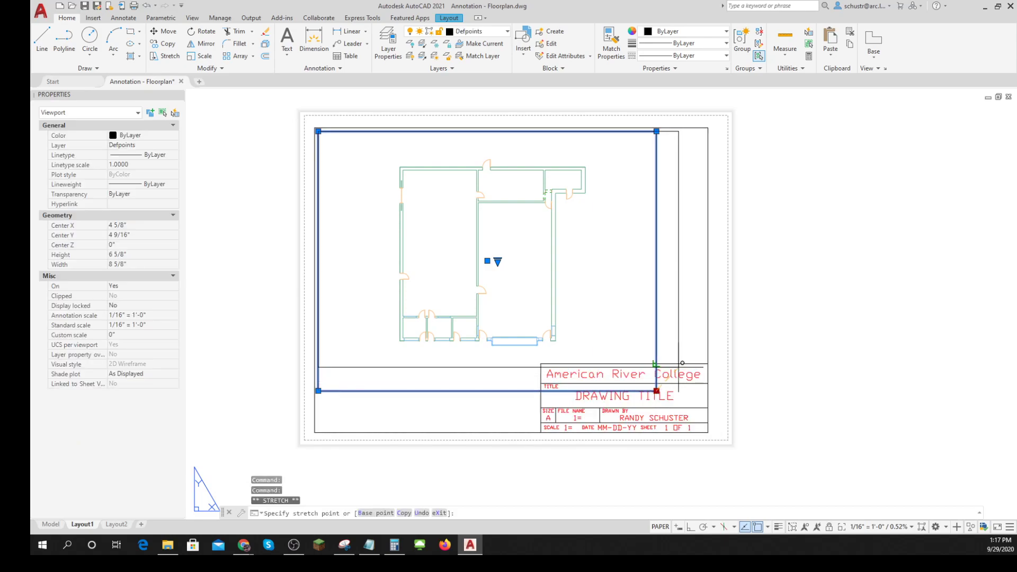
left_click(708, 363)
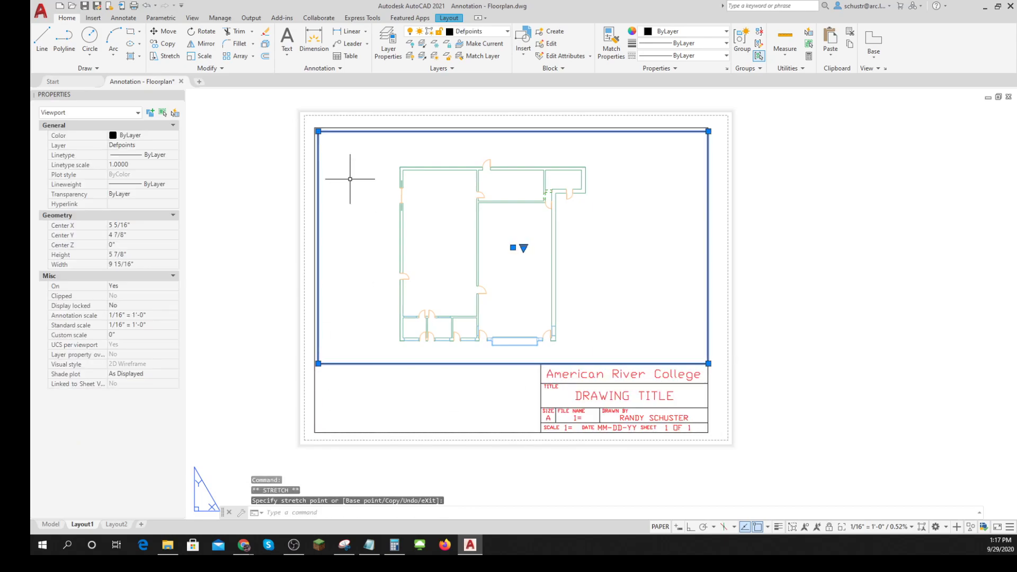
left_click(318, 131)
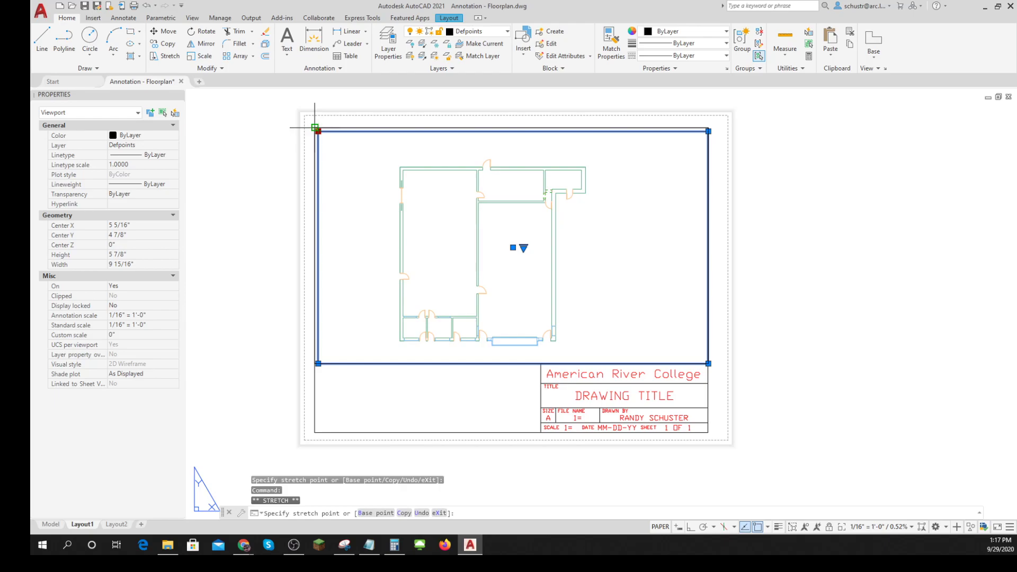
left_click(314, 128)
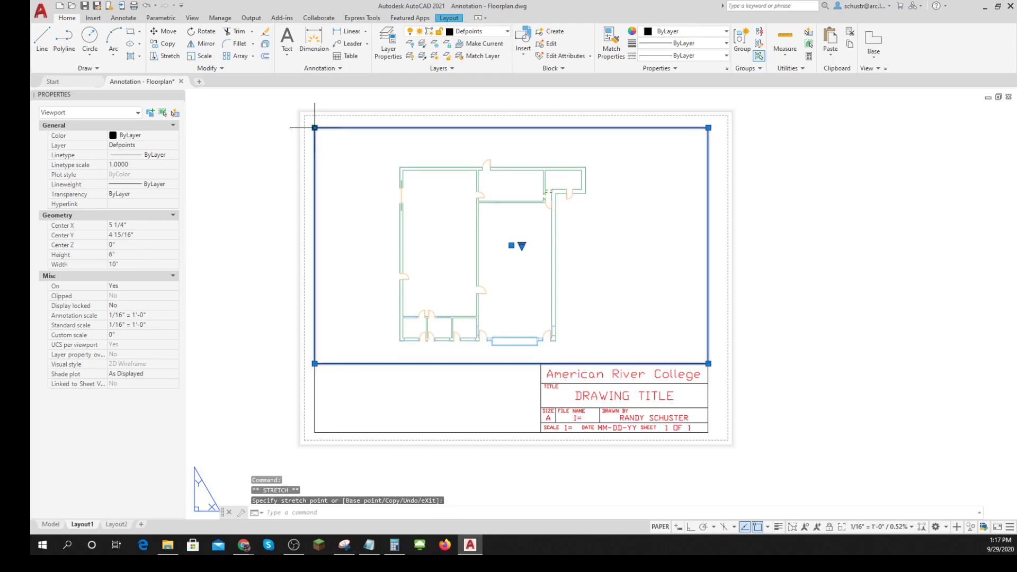
left_click(784, 313)
key("Escape")
key("Escape")
key("Escape")
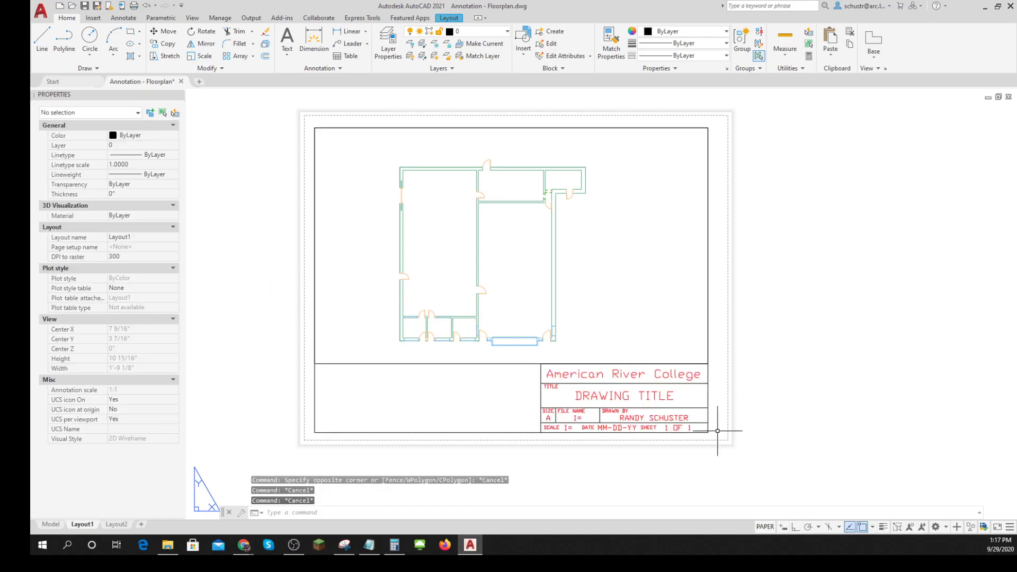
- Select the resized viewport to inspect its layer and properties, and clear the selection
left_click(485, 364)
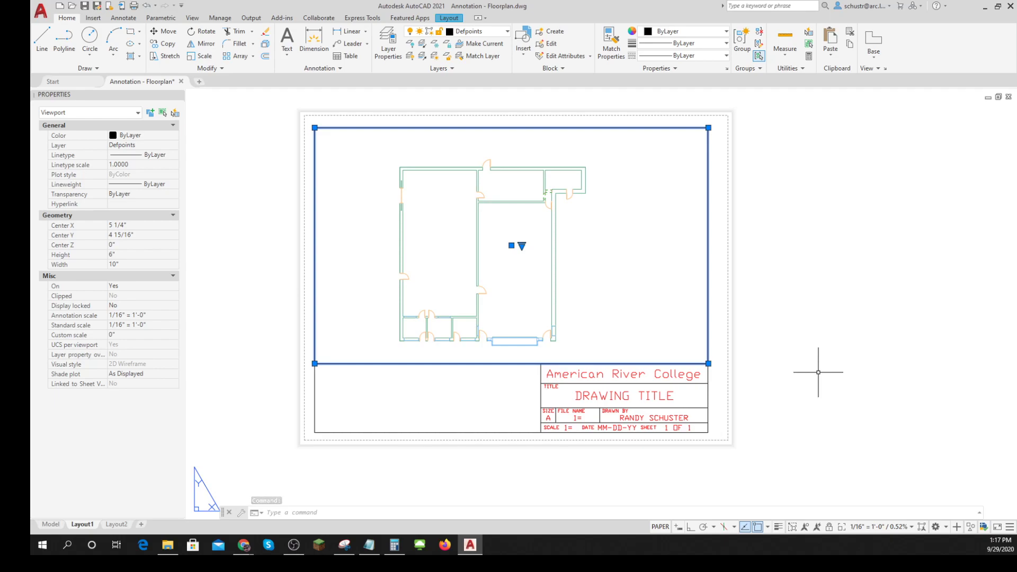
key("Escape")
key("Escape")
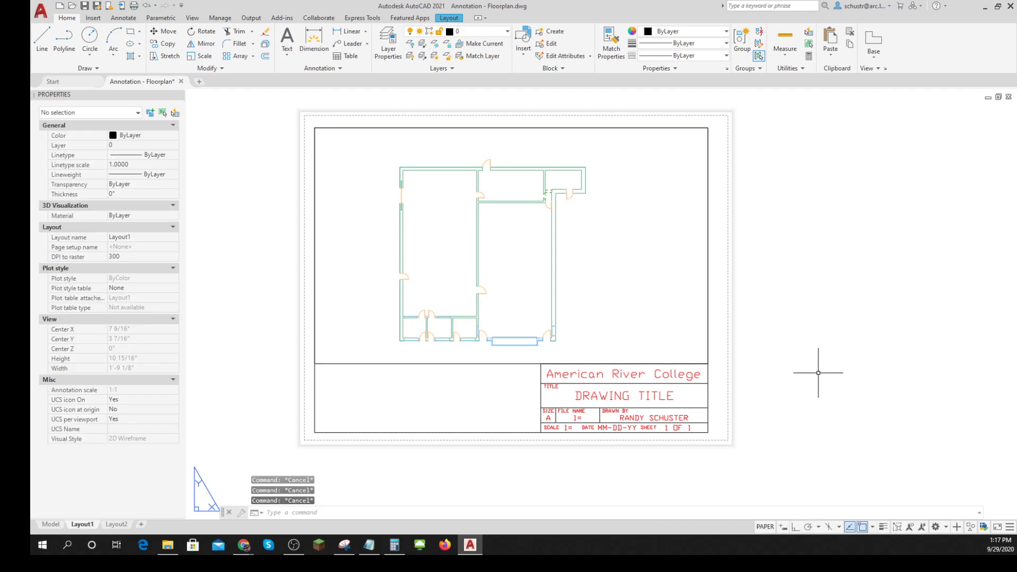
- Shift the floor plan slightly left and up inside the viewport and return to paper space
middle_click_drag(811, 382, 798, 402)
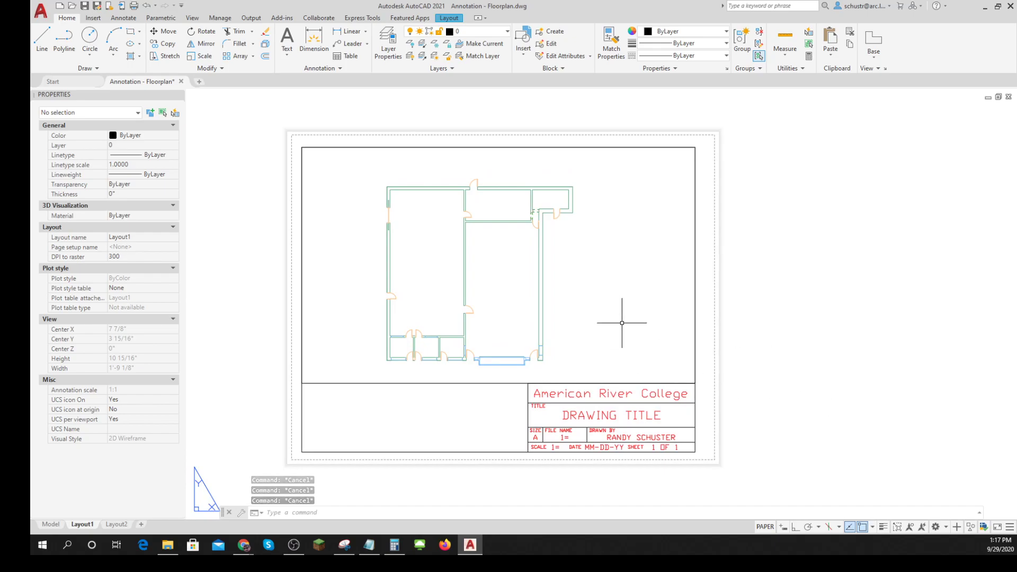
left_click(766, 527)
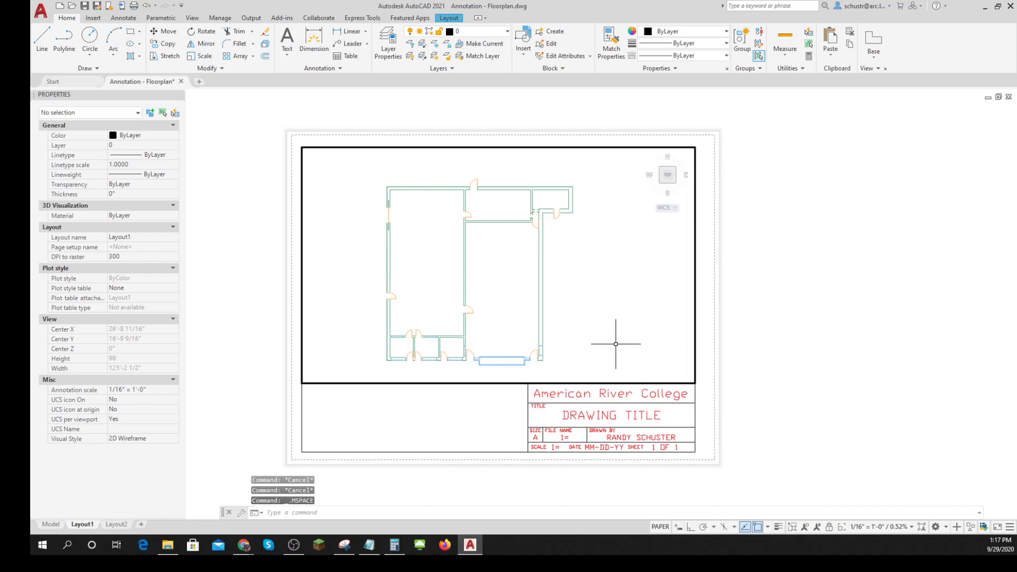
middle_click_drag(613, 305, 591, 311)
double_click(838, 345)
- Try the viewport at 3/32" = 1'-0" and 1/32" = 1'-0", restore 1/16" = 1'-0", and return to paper space
left_click(582, 340)
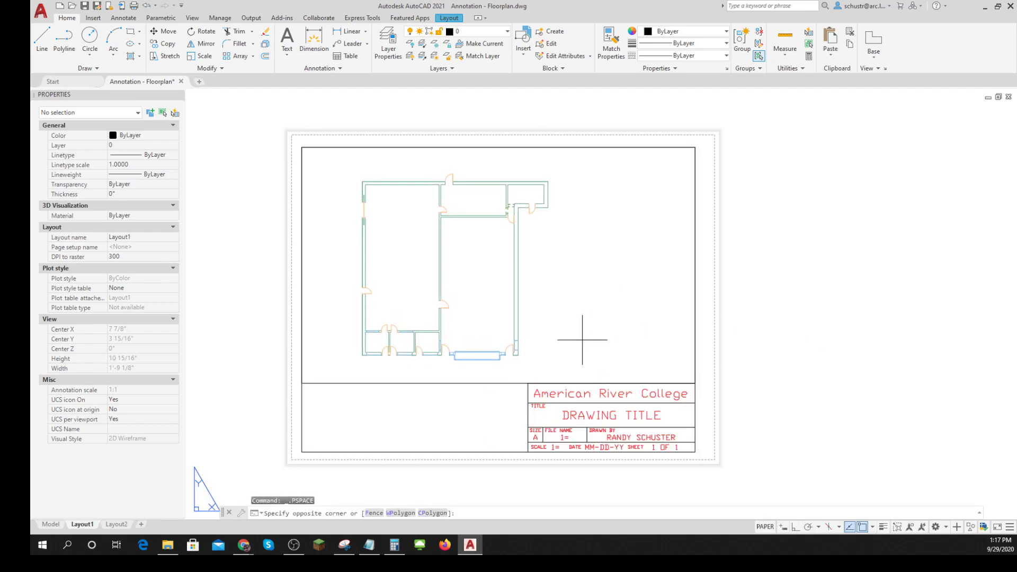
double_click(582, 340)
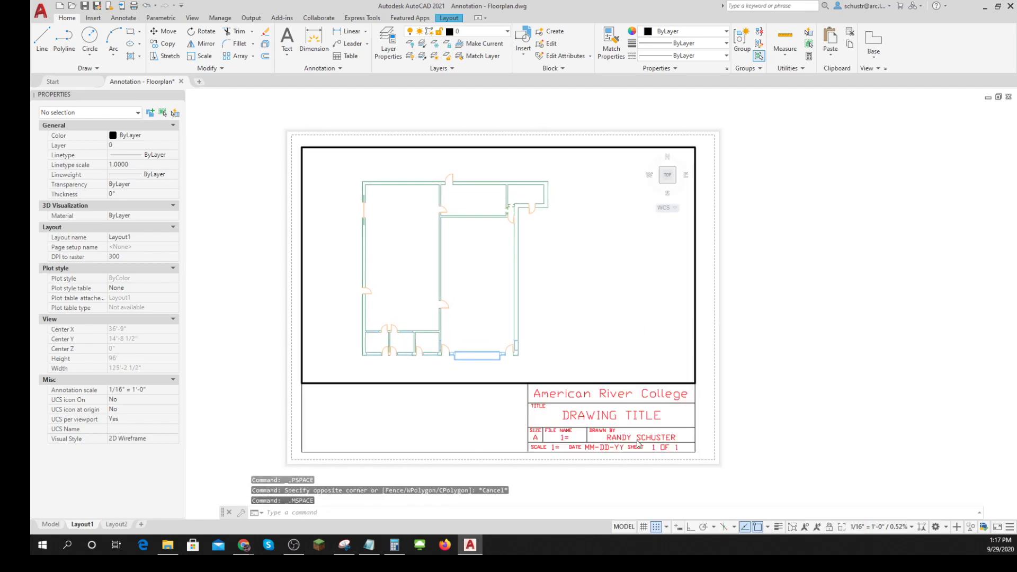
left_click(912, 527)
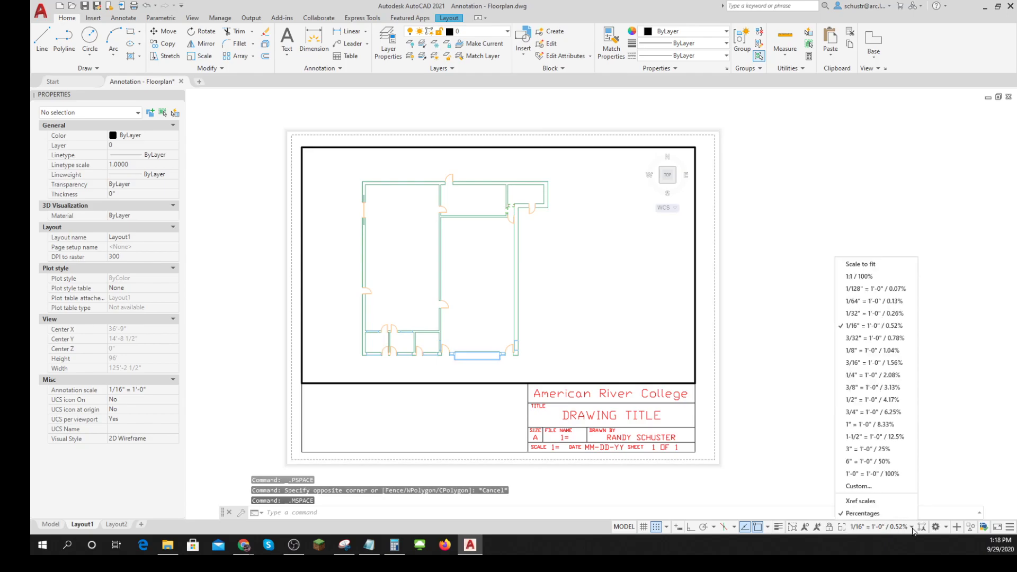
left_click(877, 338)
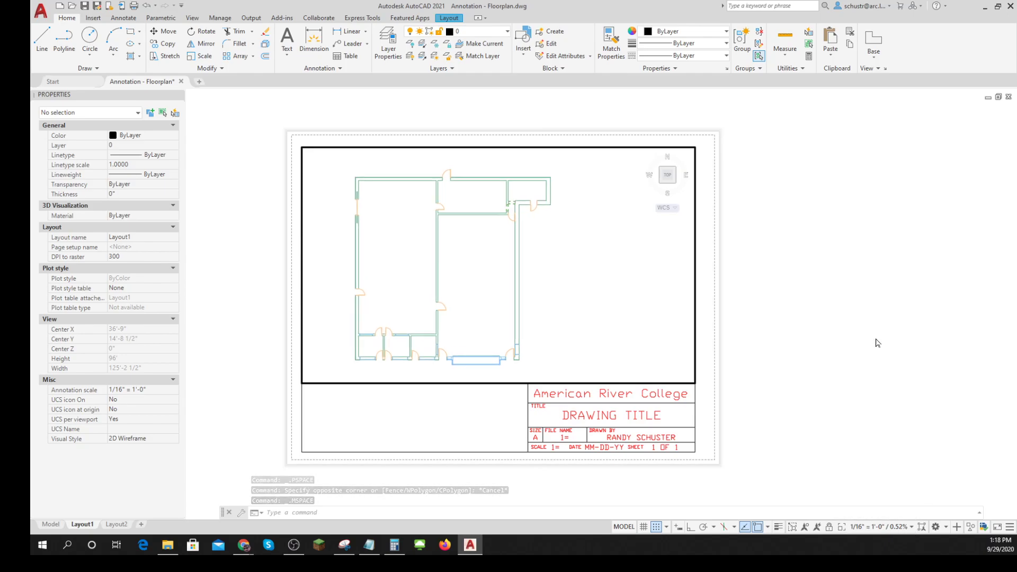
left_click(911, 528)
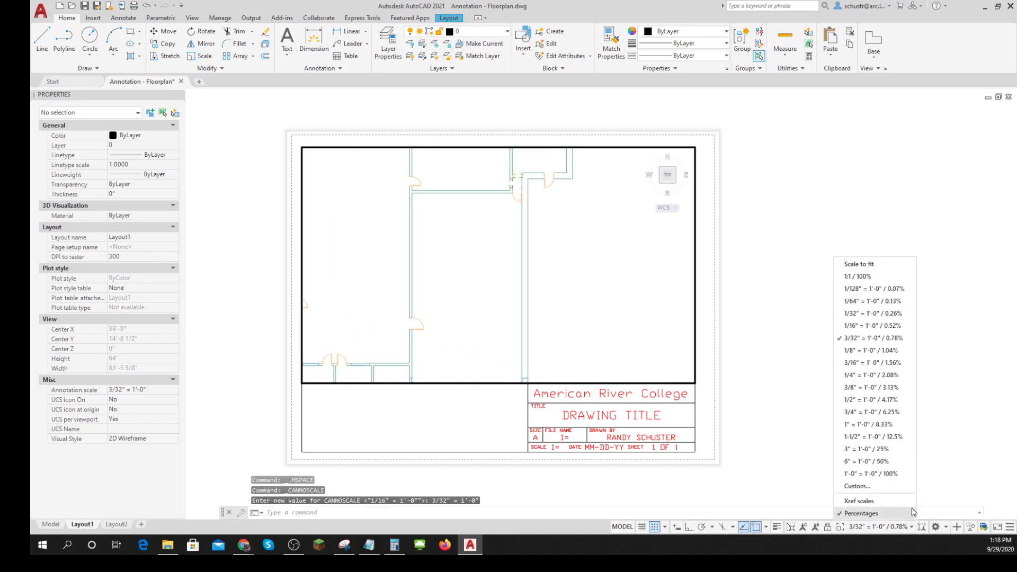
left_click(877, 320)
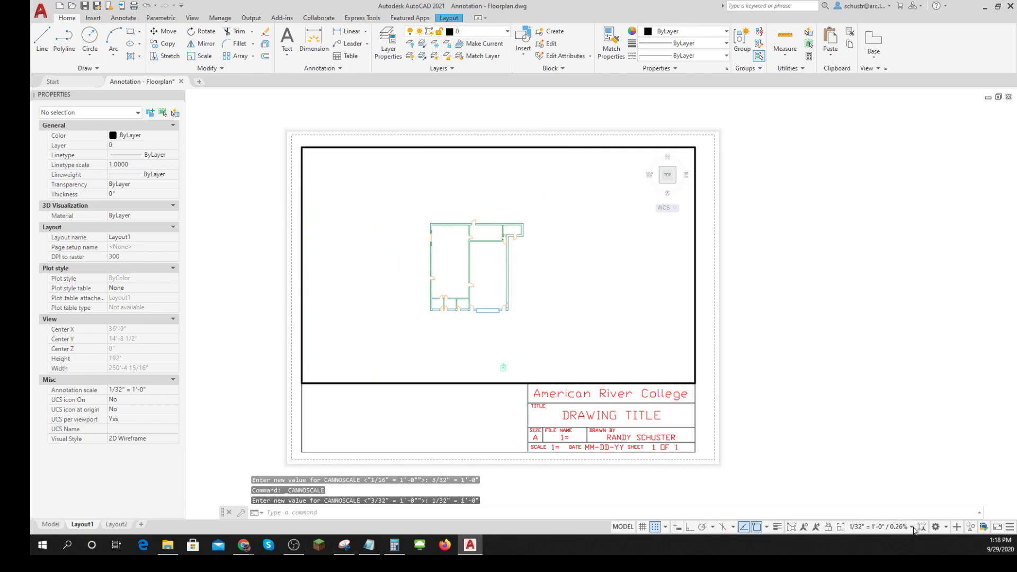
left_click(911, 528)
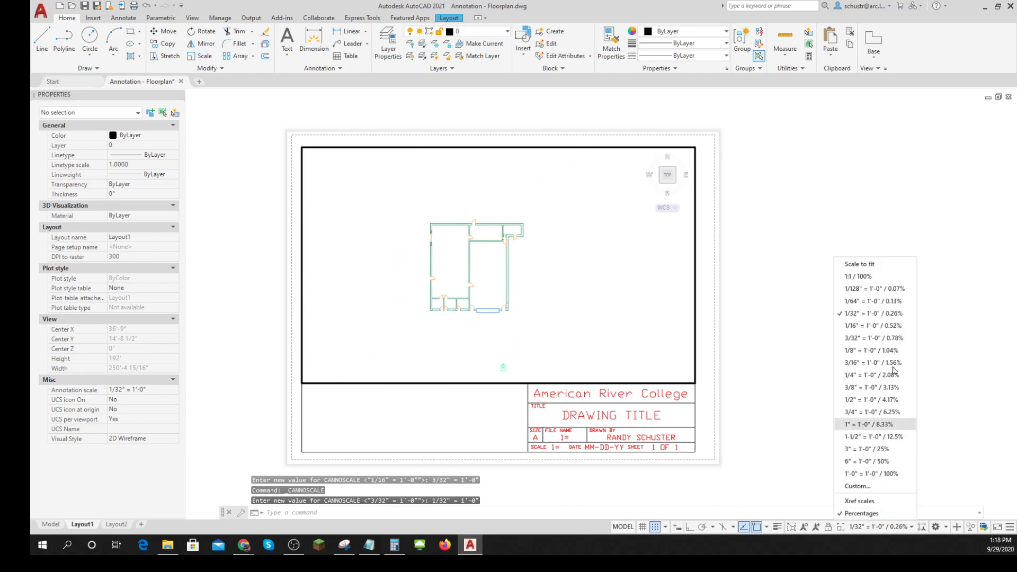
left_click(874, 326)
double_click(870, 326)
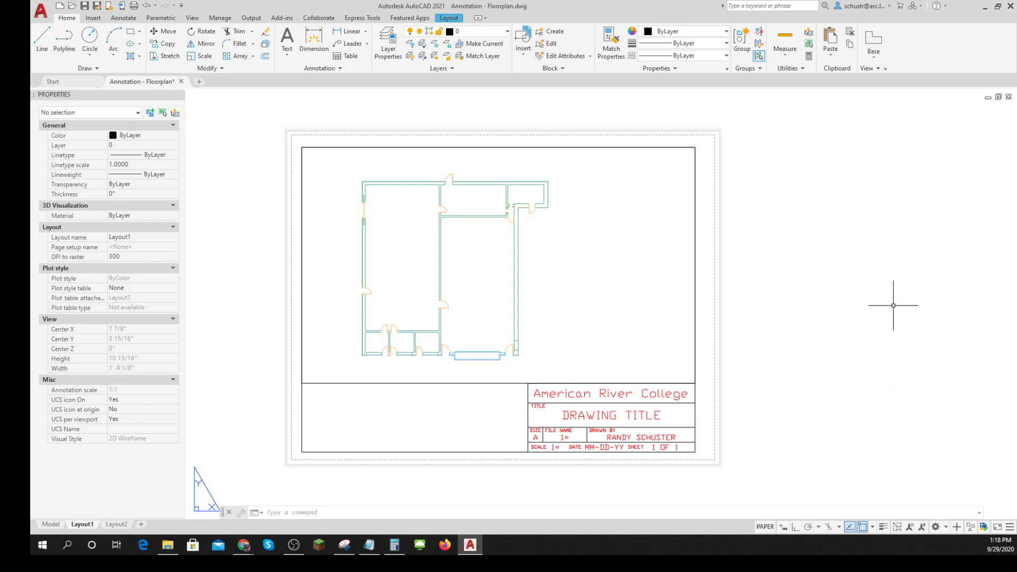
- Make the Dimension layer current and set the current dimension style to Architectural
left_click(508, 33)
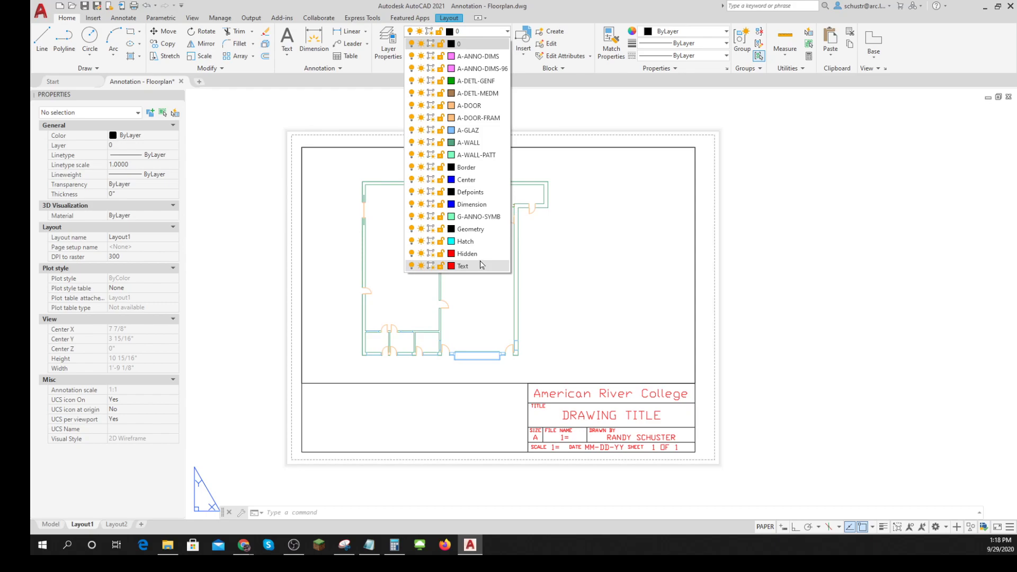
left_click(470, 205)
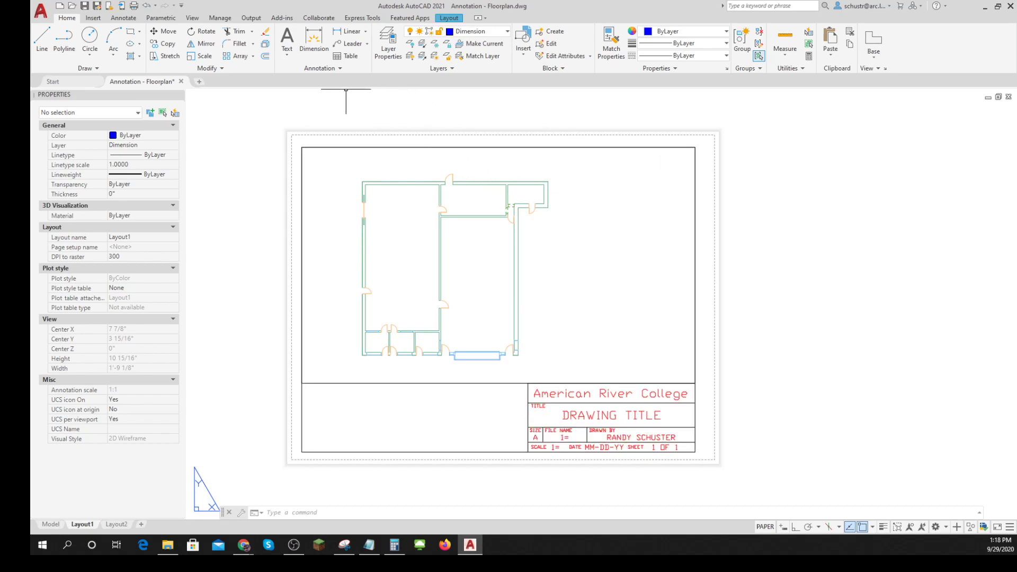
left_click(341, 69)
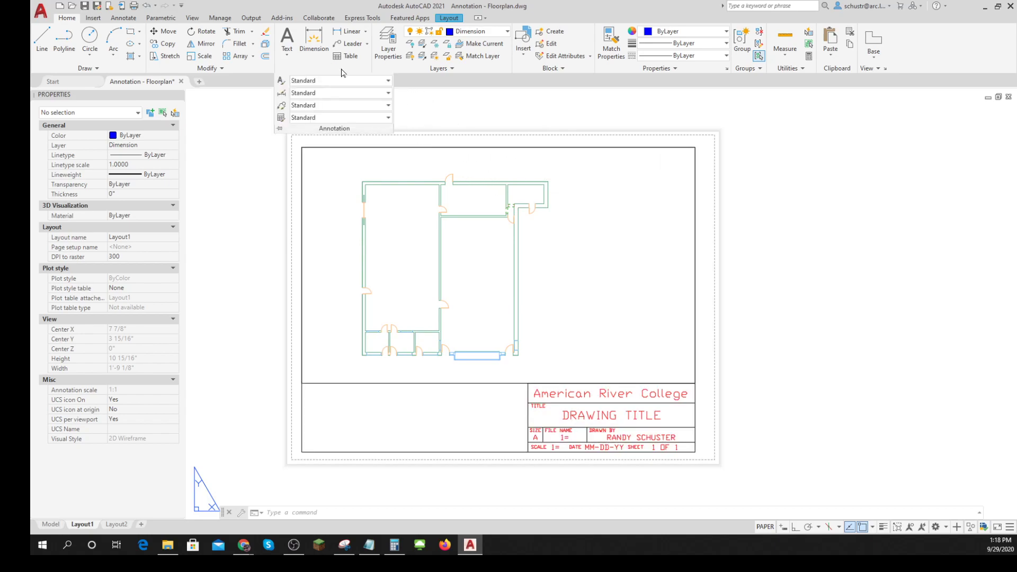
left_click(388, 93)
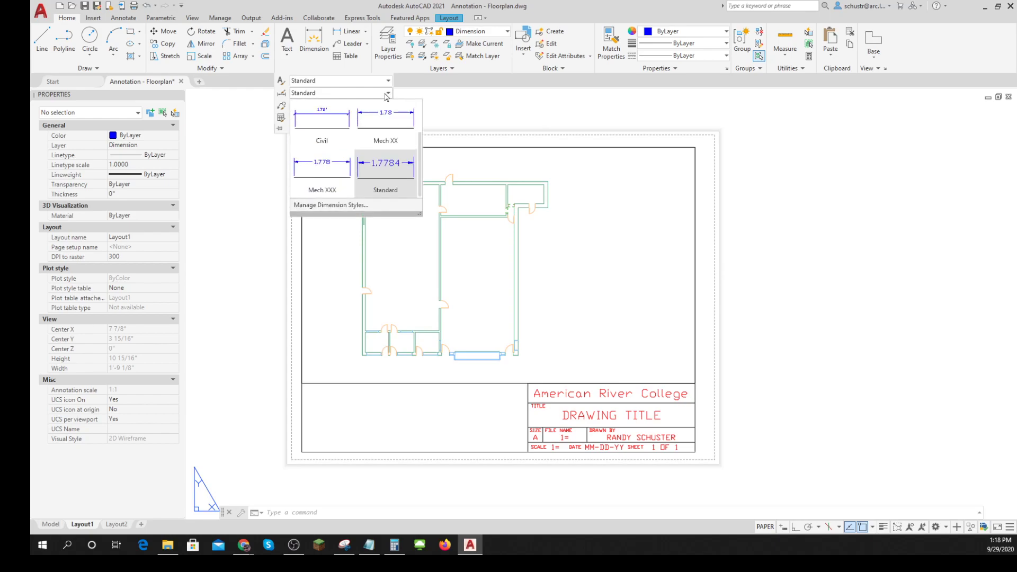
scroll(392, 114, "up", 1)
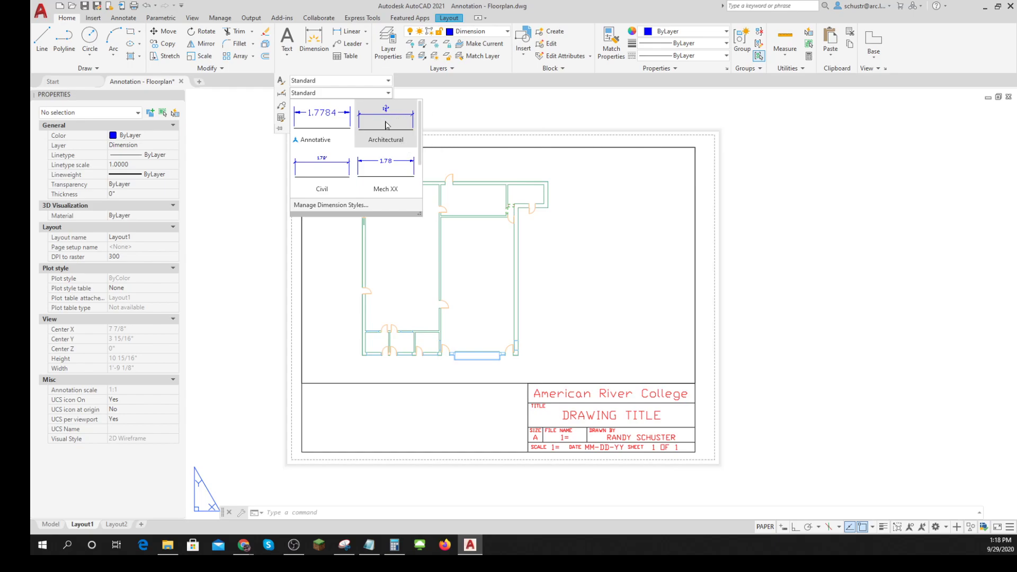
left_click(386, 125)
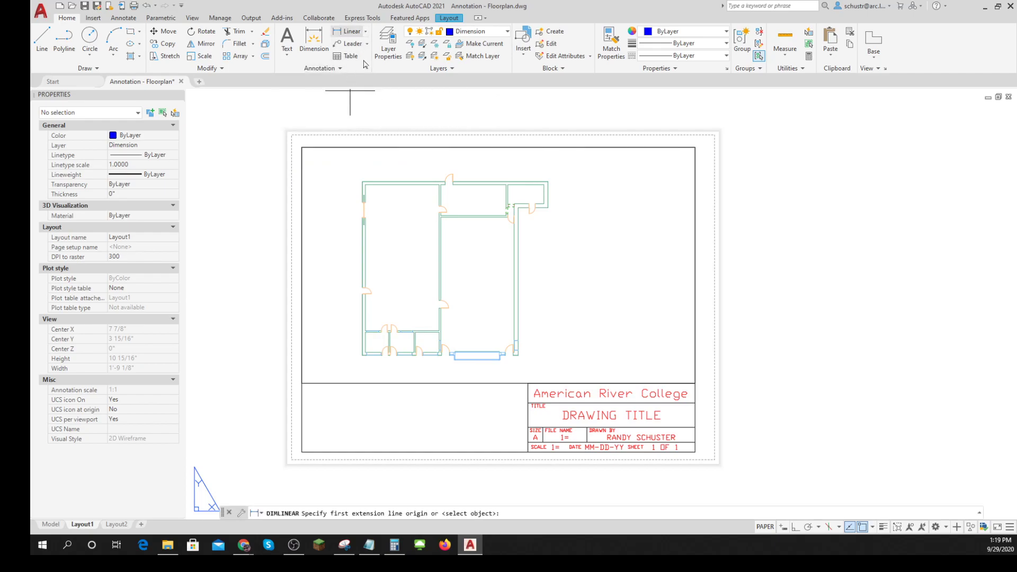
left_click(364, 182)
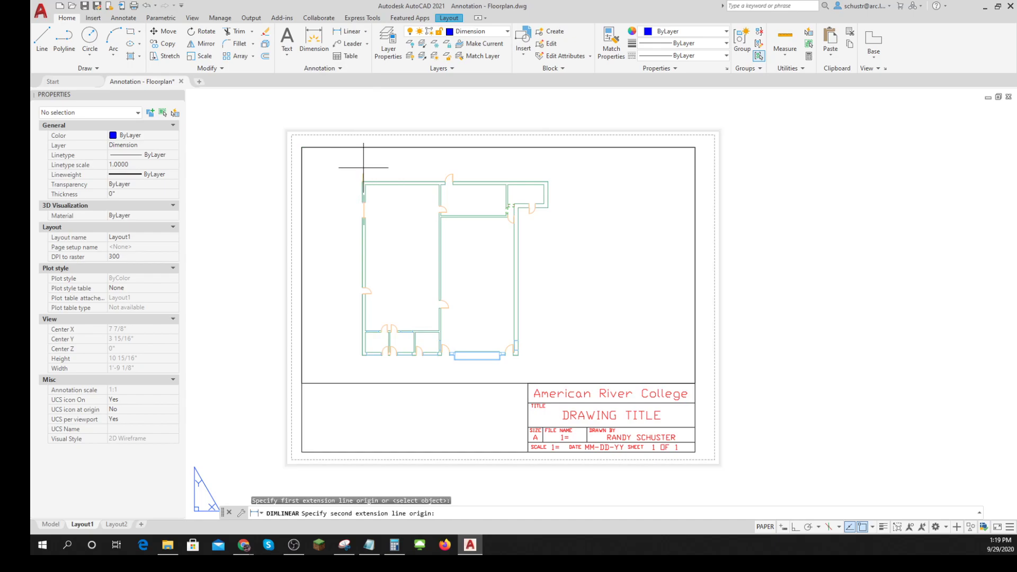
scroll(453, 184, "up", 8)
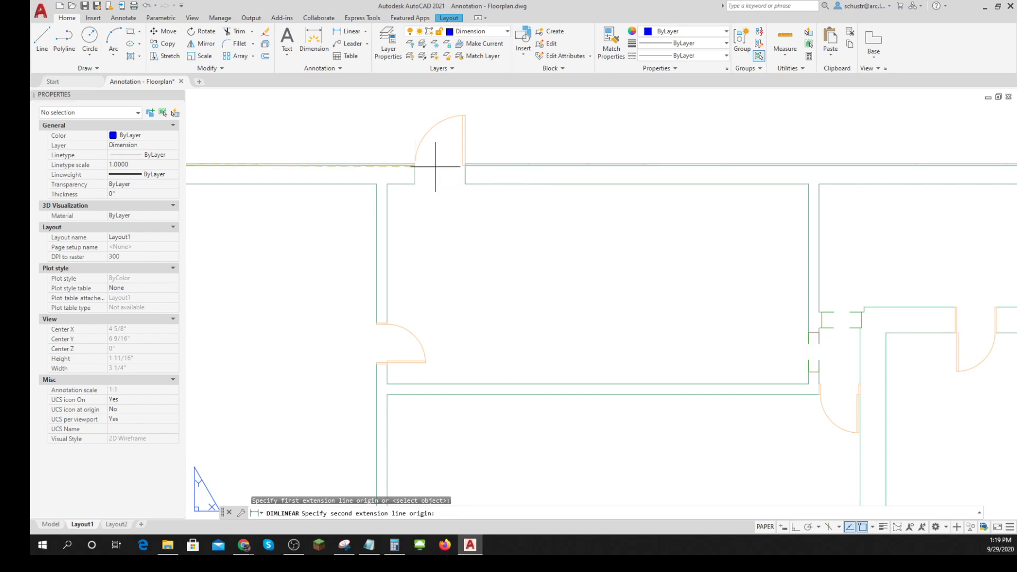
key("Escape")
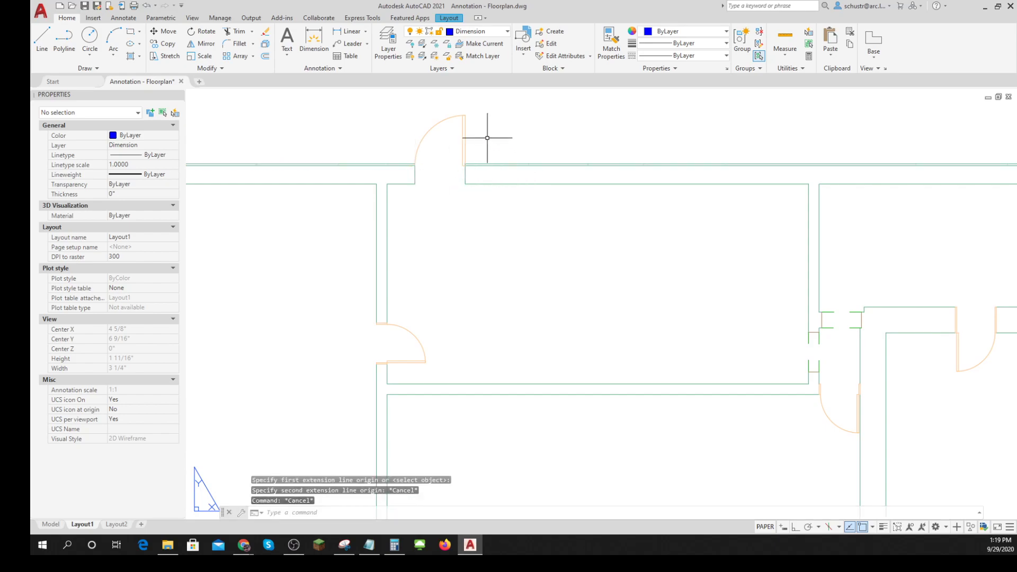
- On the Defpoints layer, draw a line across the inner side of the door opening in the plan's top exterior wall
left_click(507, 31)
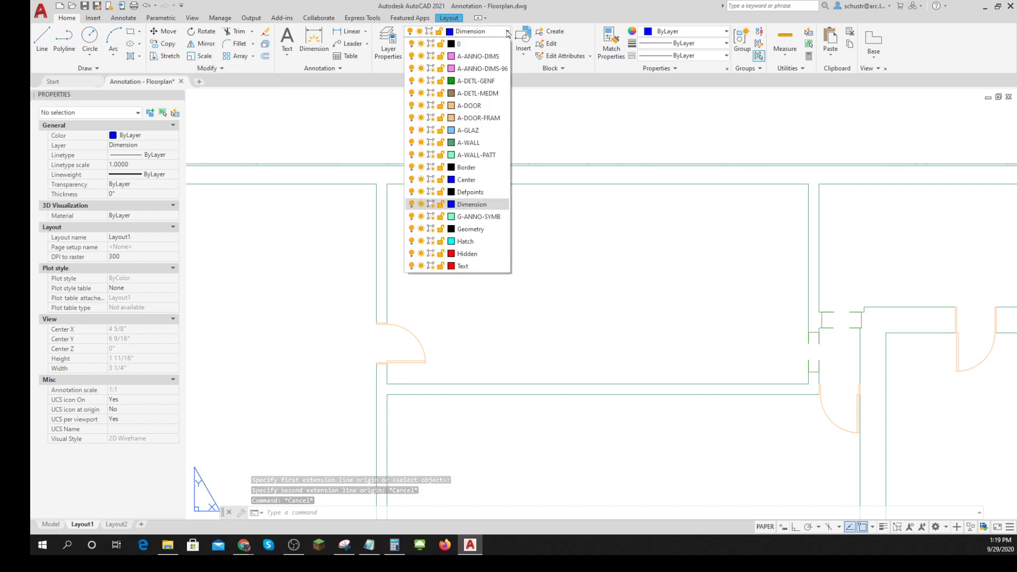
left_click(470, 192)
left_click(42, 40)
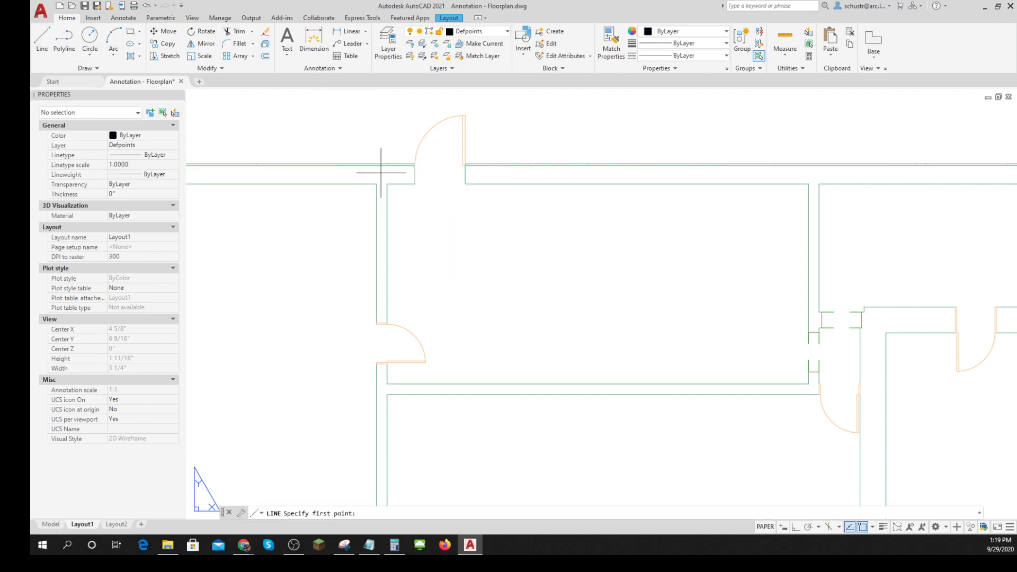
left_click(415, 184)
left_click(466, 184)
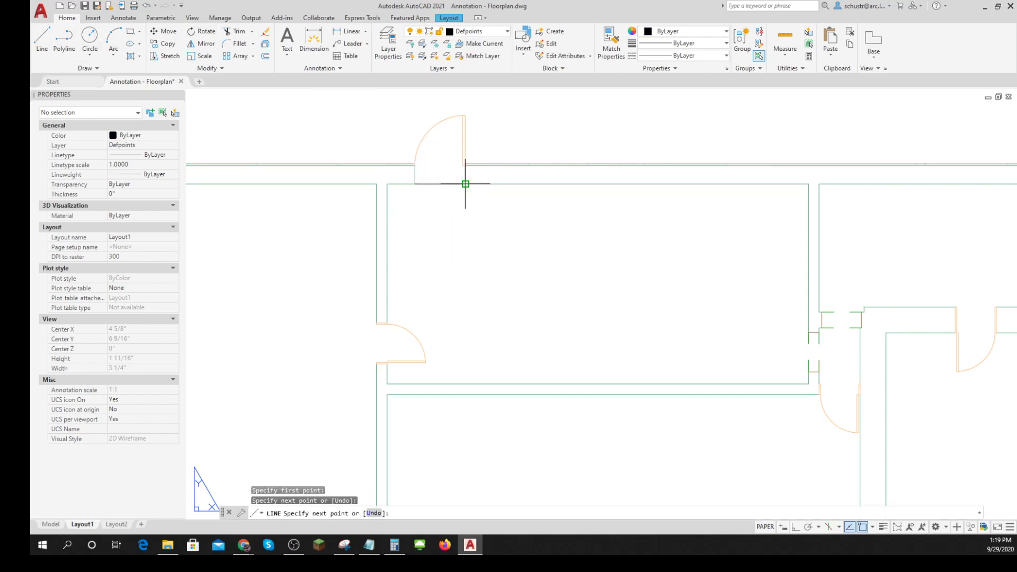
key("Escape")
scroll(465, 184, "down", 6)
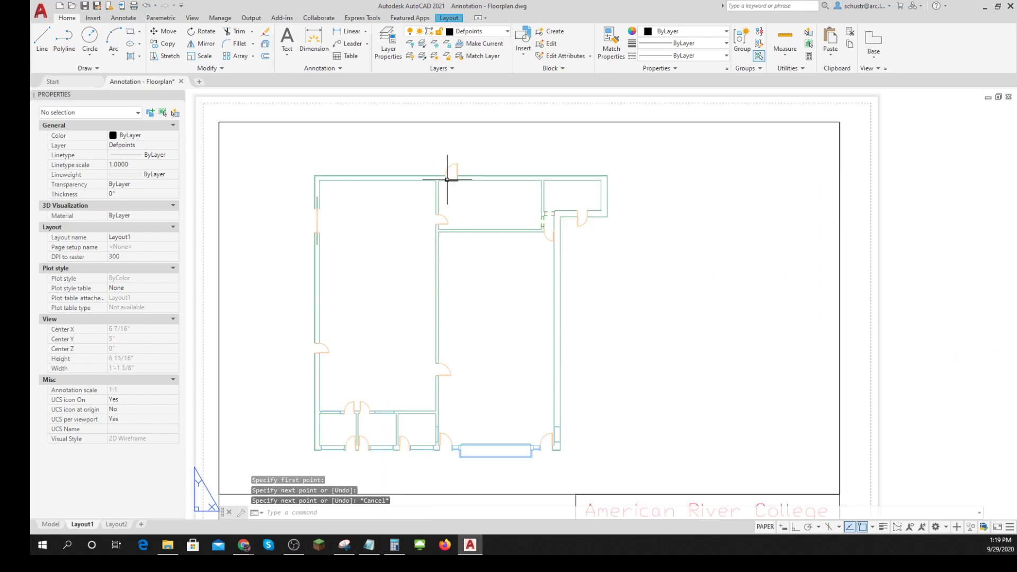
- On the Dimension layer, add a linear dimension above the plan from its upper-left exterior corner to the first interior wall's left face
left_click(492, 31)
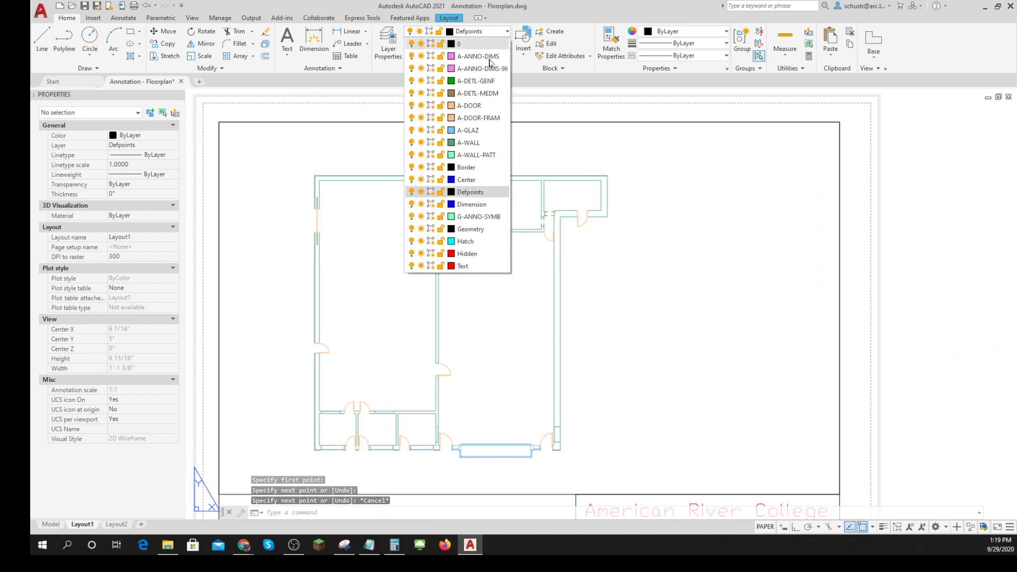
left_click(472, 204)
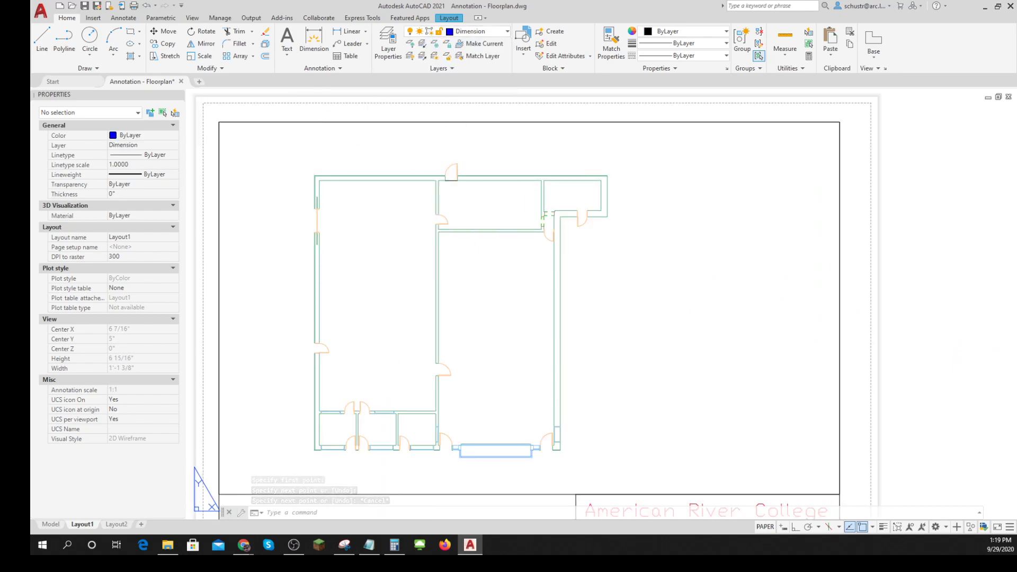
left_click(339, 32)
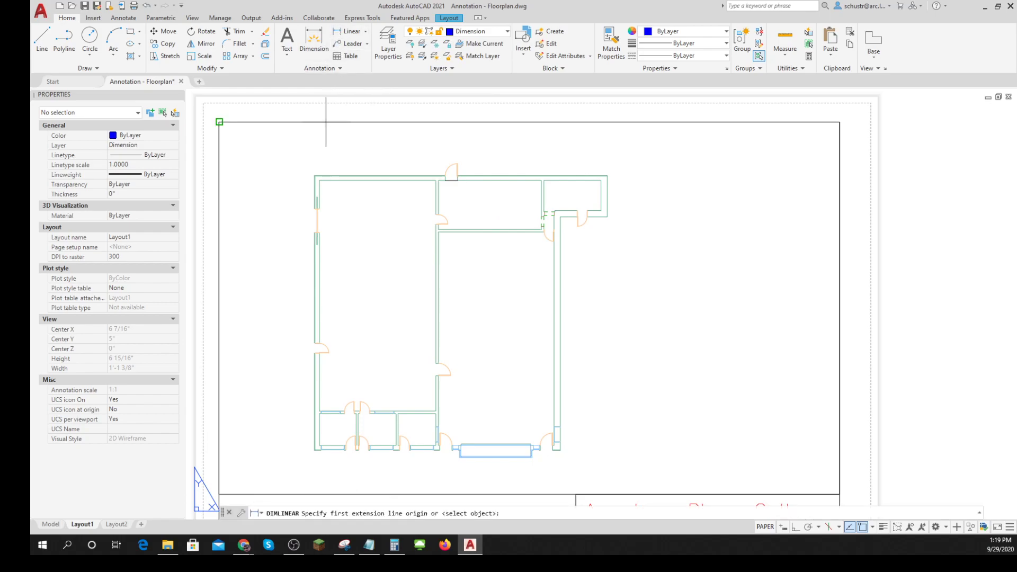
left_click(314, 176)
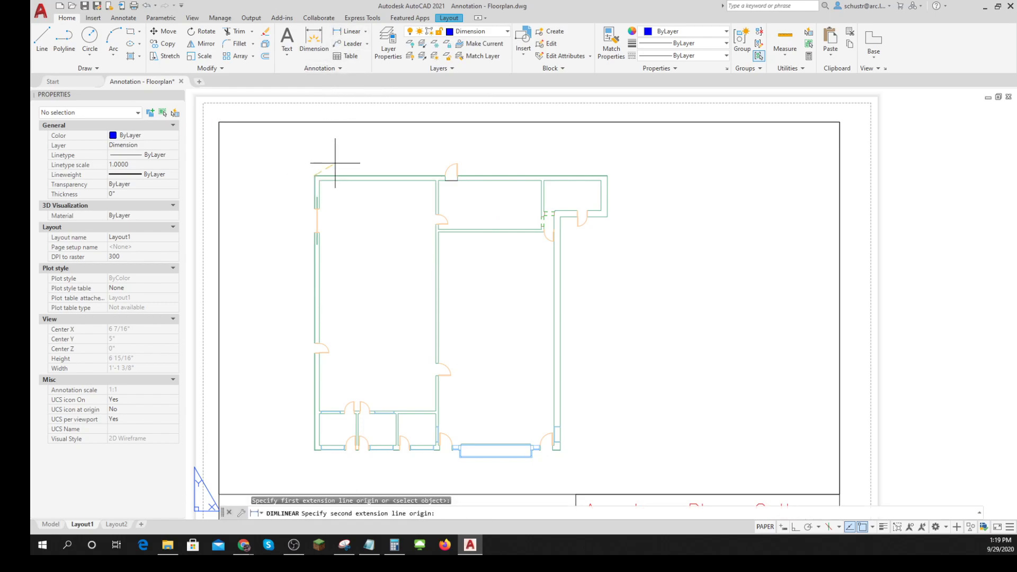
left_click(436, 180)
left_click(431, 166)
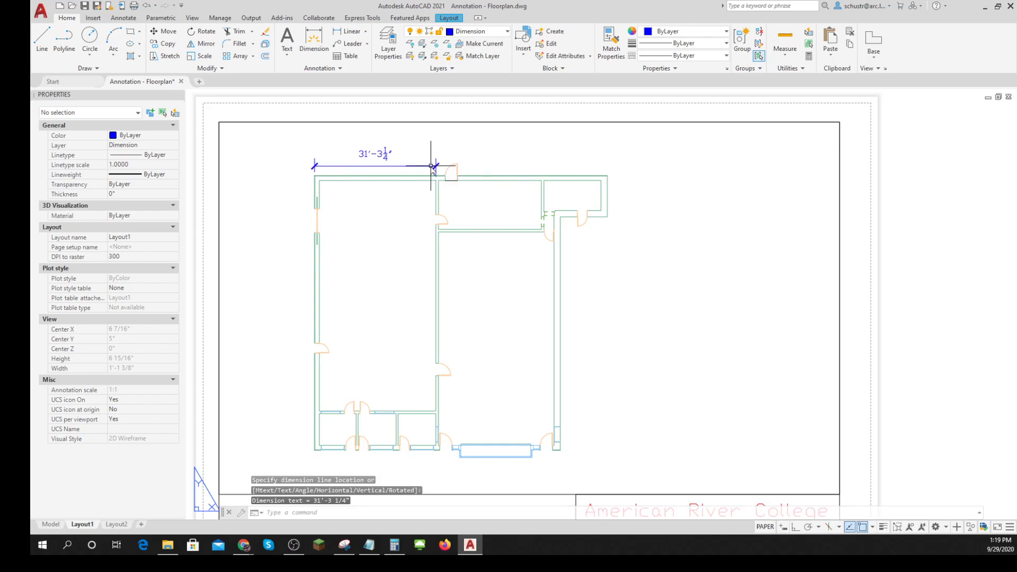
- Add a linear dimension from the first interior wall's left face to the door line's midpoint, aligned with the previous dimension line
key("Return")
scroll(429, 170, "up", 6)
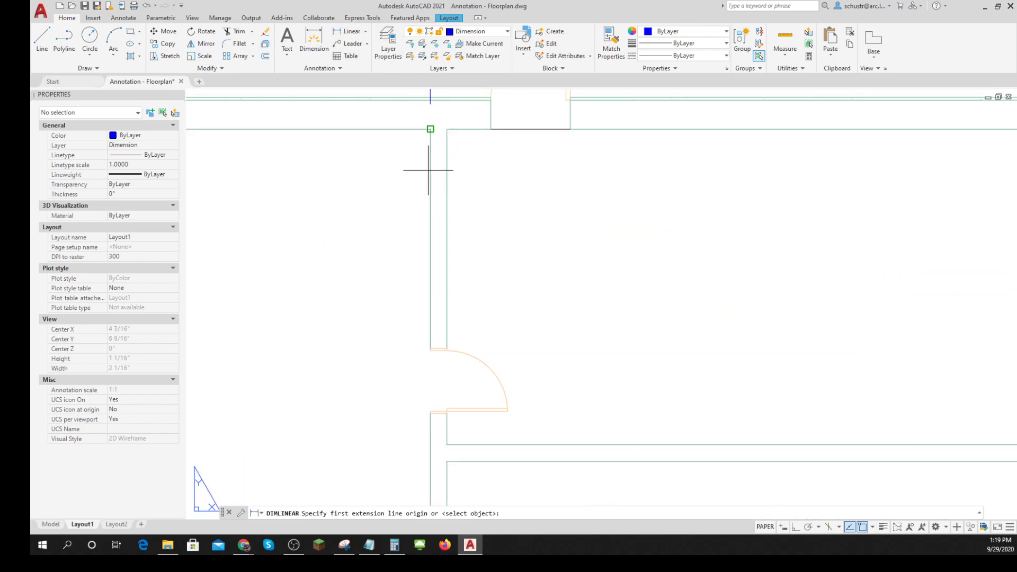
left_click(431, 129)
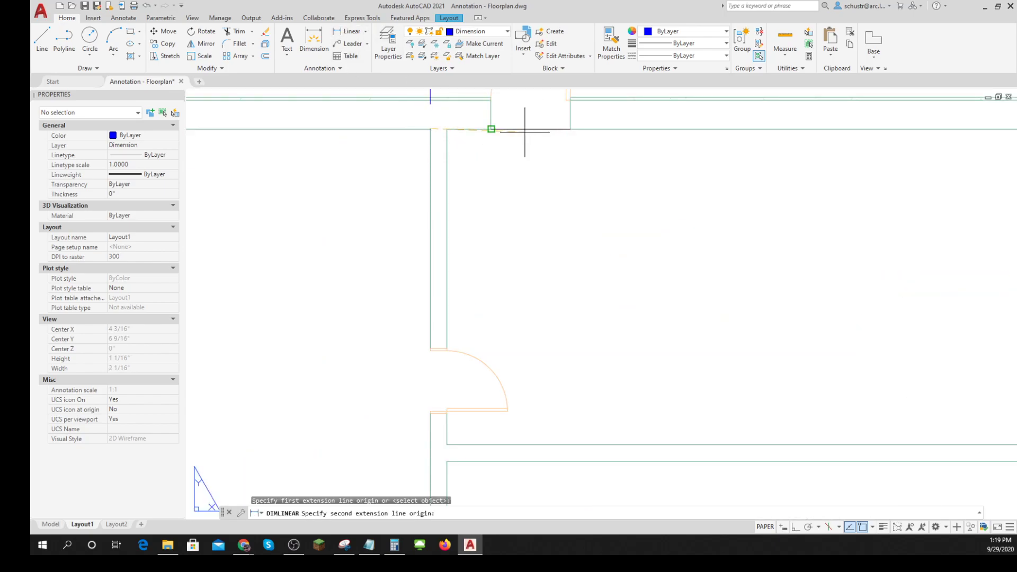
right_click(525, 132, "shift")
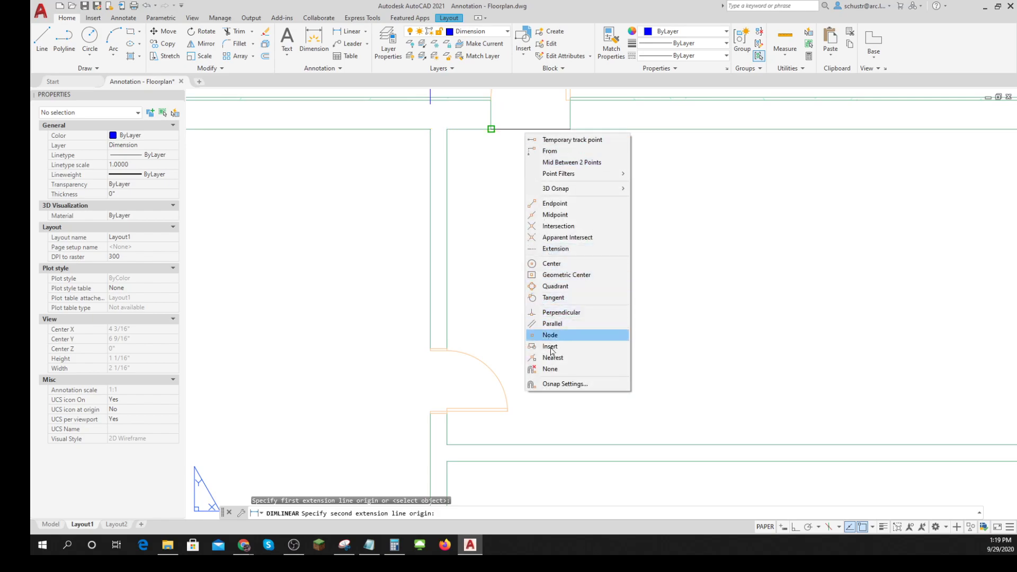
left_click(563, 216)
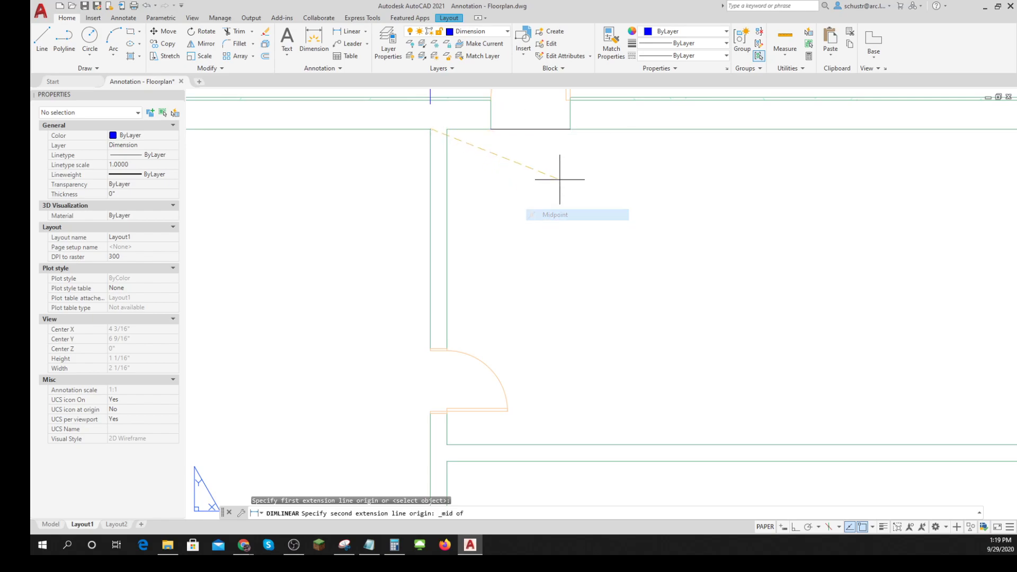
left_click(526, 129)
scroll(529, 296, "up", 3)
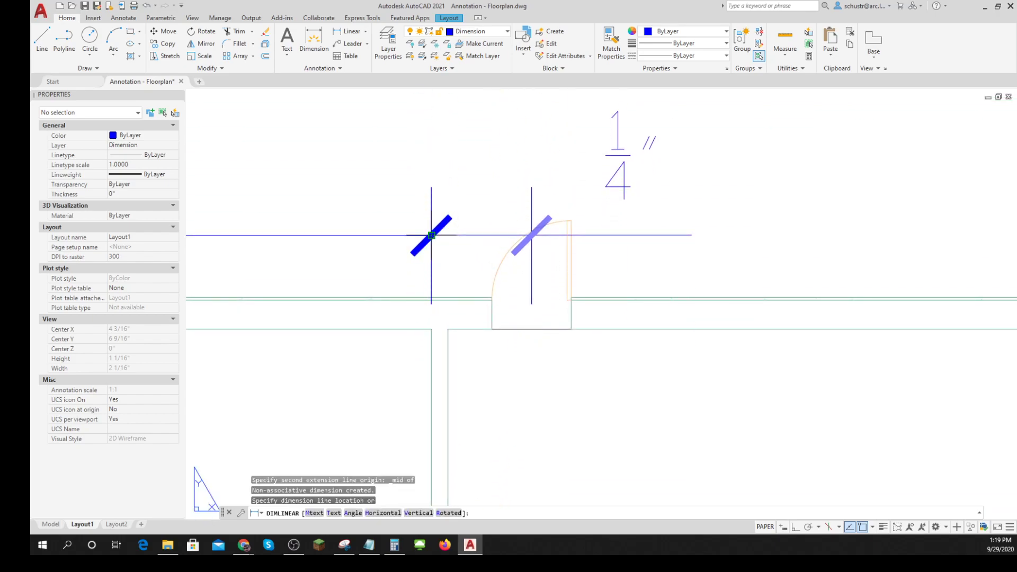
left_click(432, 234)
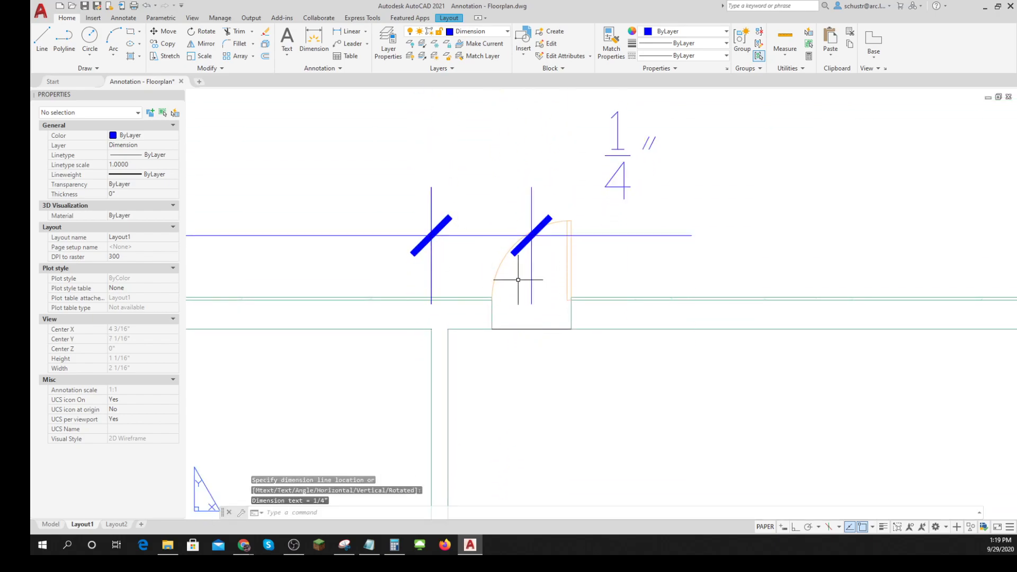
- Add a linear dimension from the door line's midpoint to the next interior wall's left face, in line with the existing dimensions
scroll(530, 283, "down", 5)
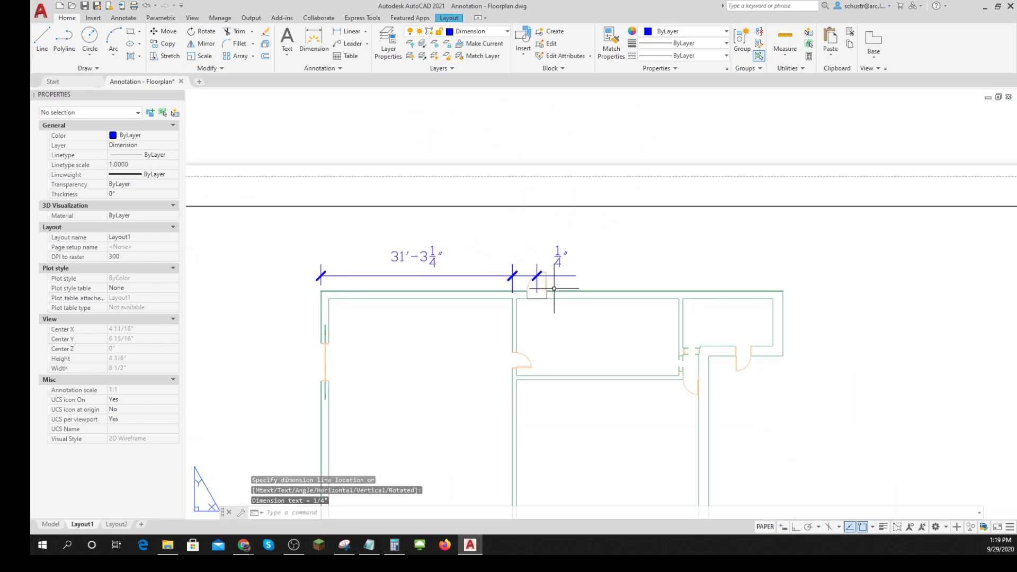
left_click(349, 32)
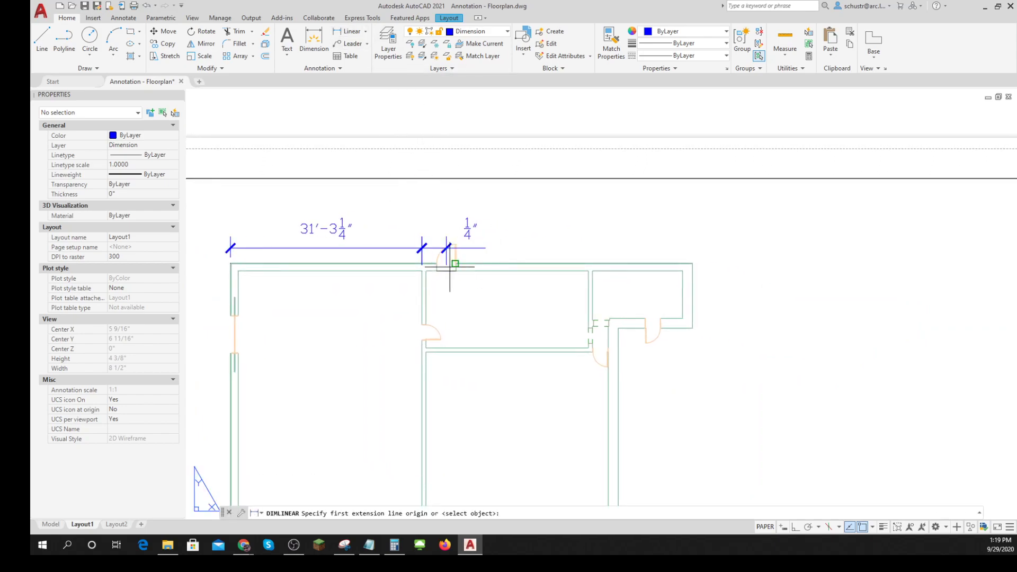
right_click(475, 296, "shift")
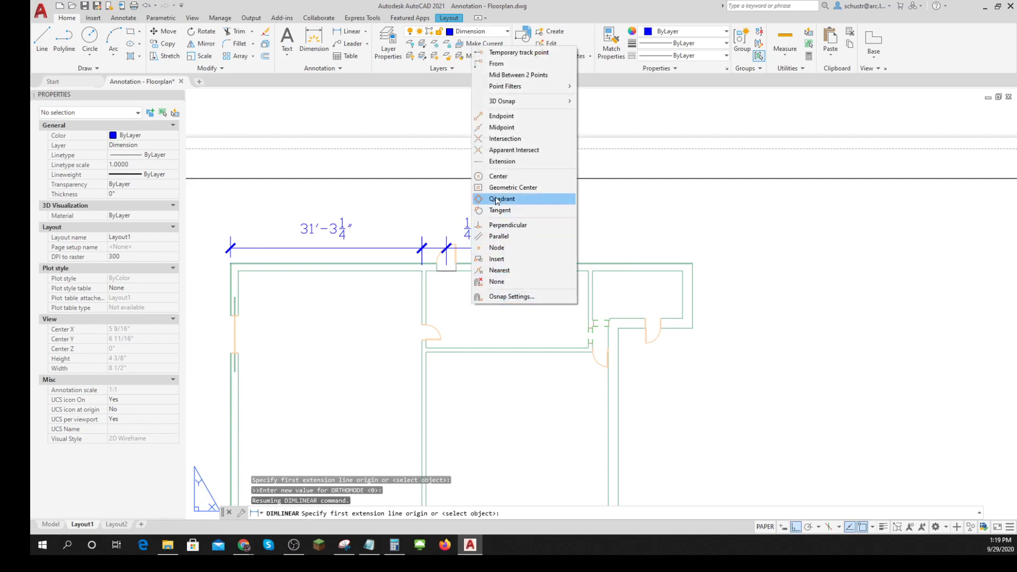
left_click(503, 127)
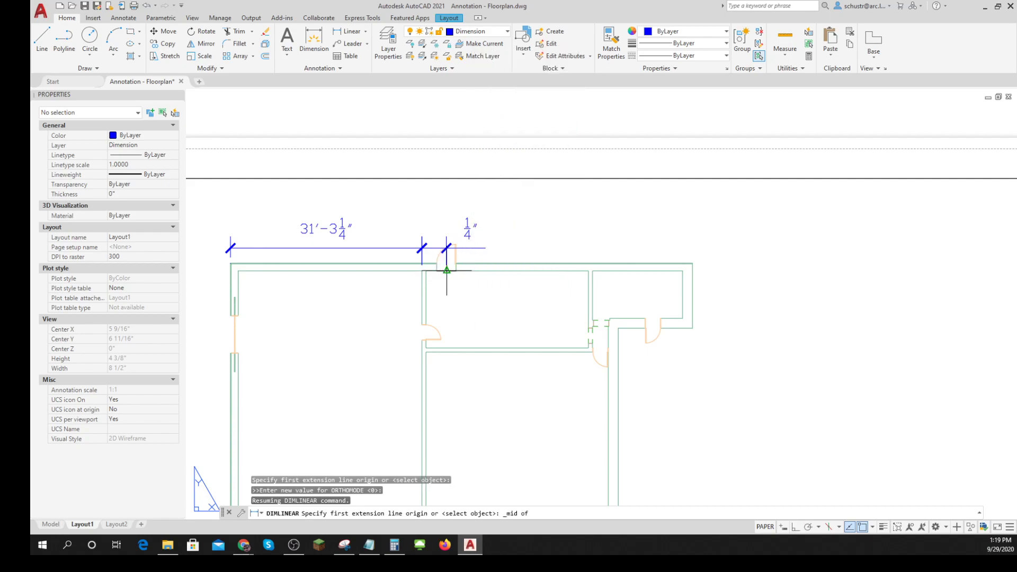
left_click(447, 270)
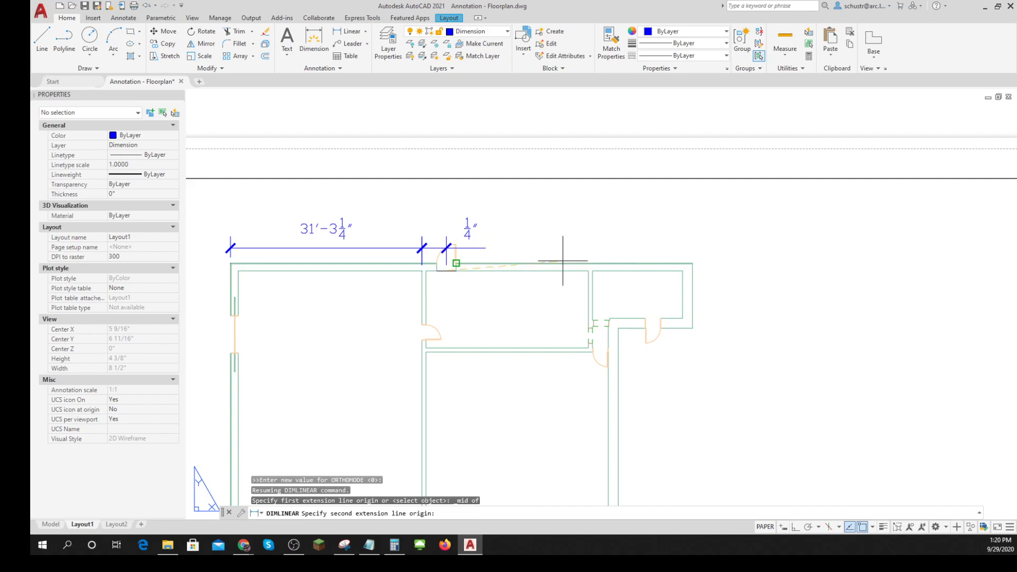
left_click(589, 271)
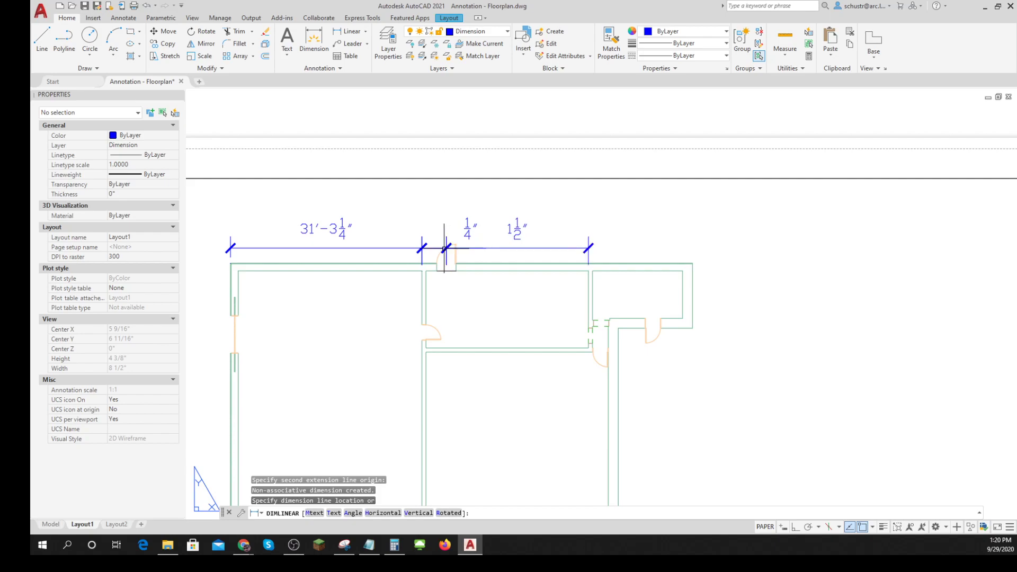
left_click(447, 248)
key("Escape")
key("Escape")
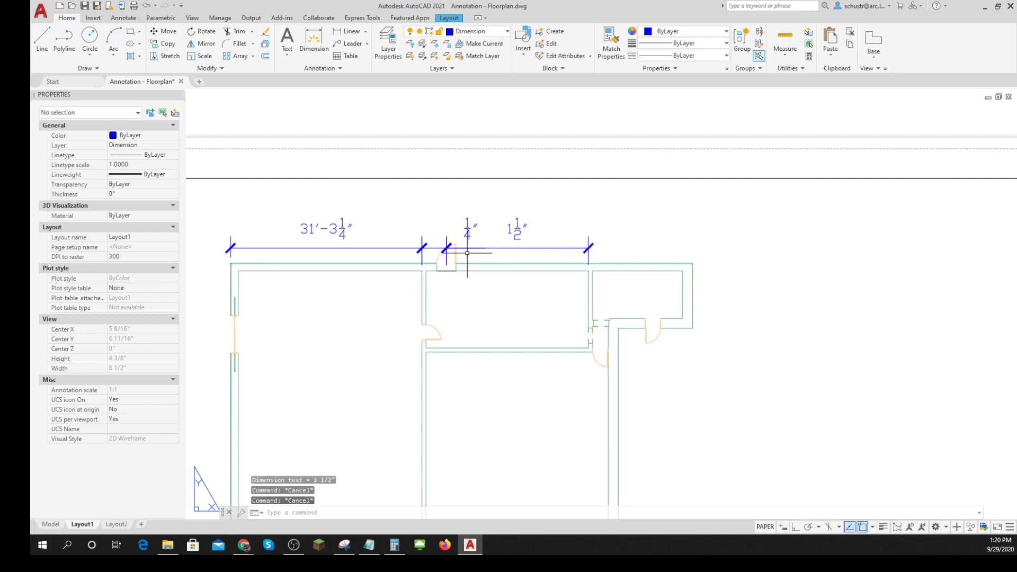
- Raise the short dimension between the first interior wall and the door midpoint above its neighbours, with its text centered over it
left_click(469, 231)
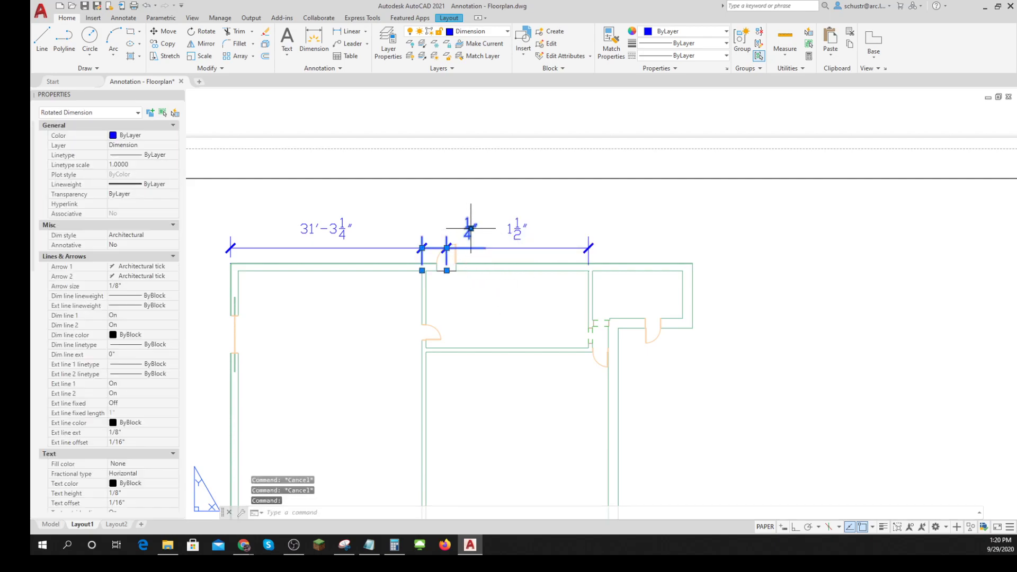
left_click(470, 228)
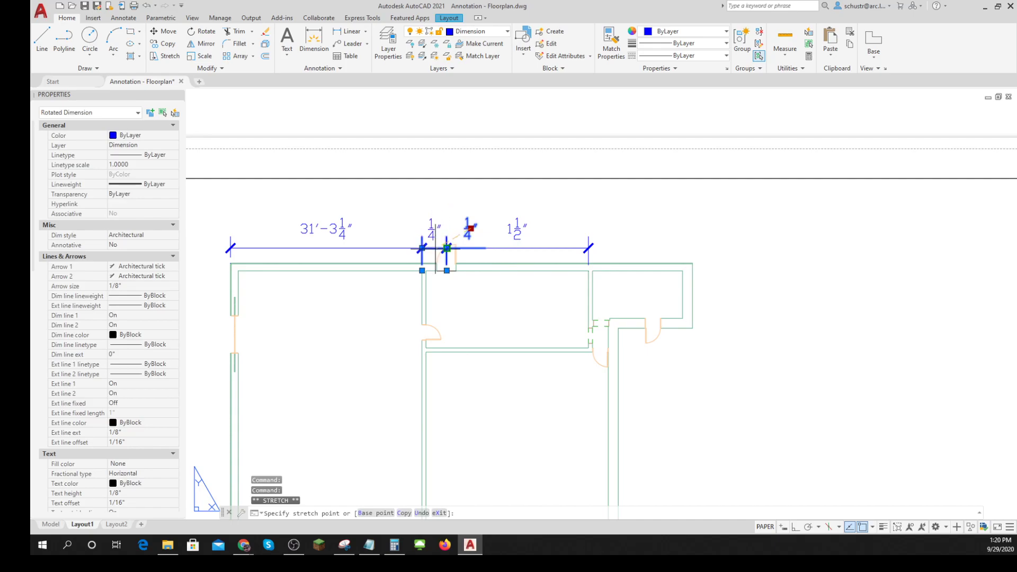
scroll(435, 248, "up", 8)
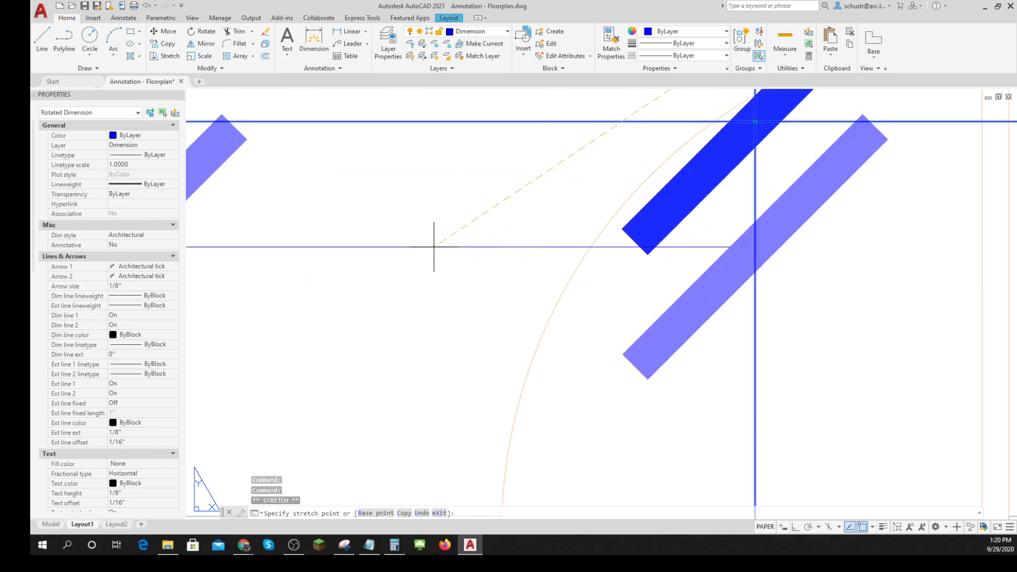
left_click(429, 120)
scroll(473, 200, "down", 10)
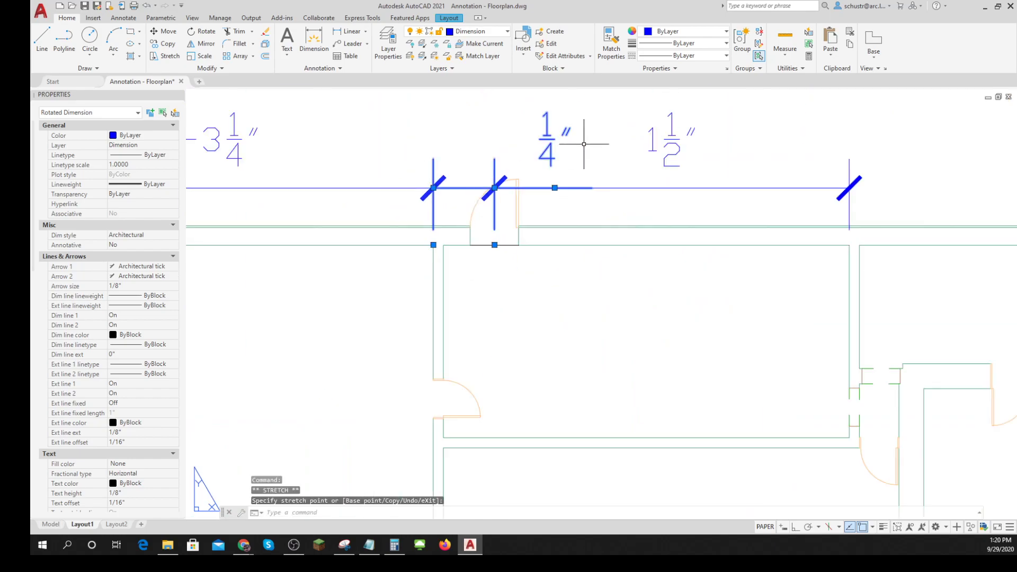
left_click(555, 188)
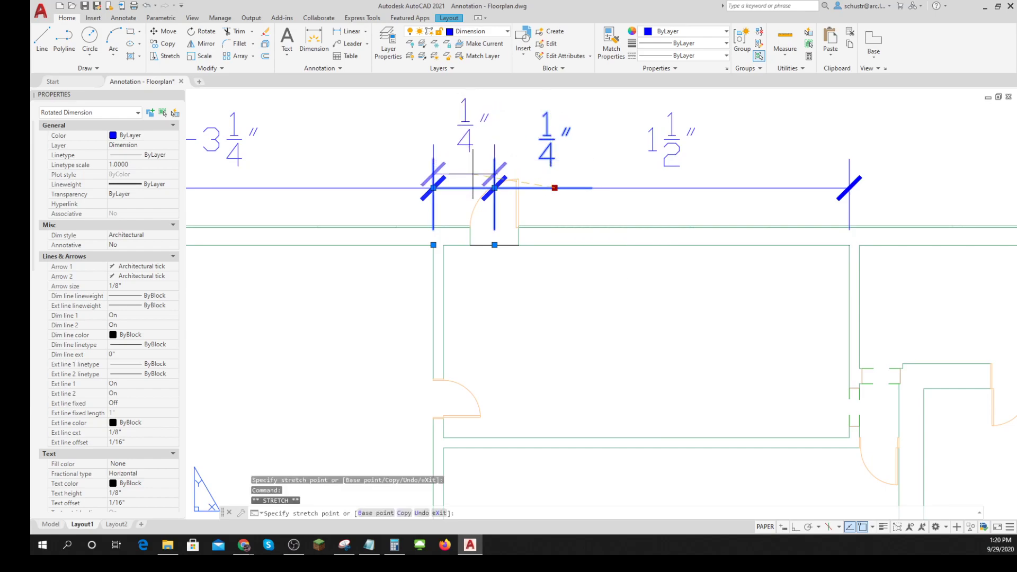
scroll(491, 226, "up", 4)
scroll(490, 219, "down", 6)
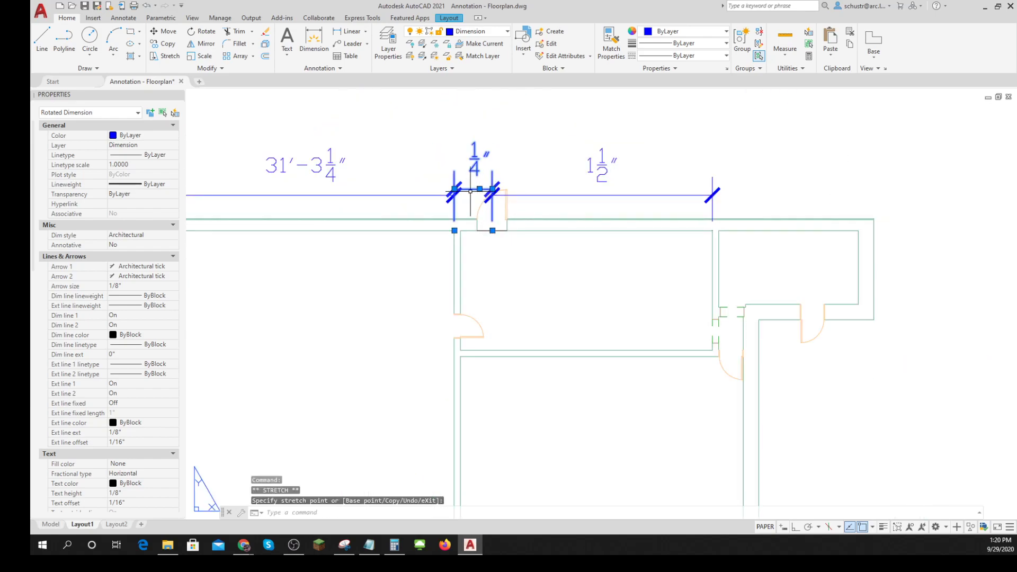
left_click(455, 170)
key("Escape")
scroll(524, 244, "down", 4)
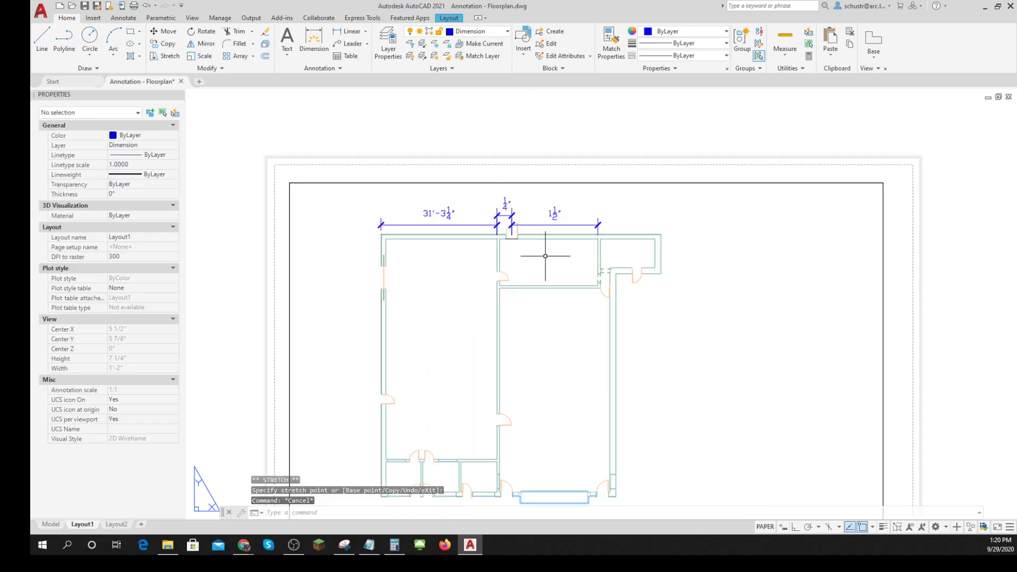
middle_click_drag(722, 275, 518, 265)
scroll(512, 262, "up", 5)
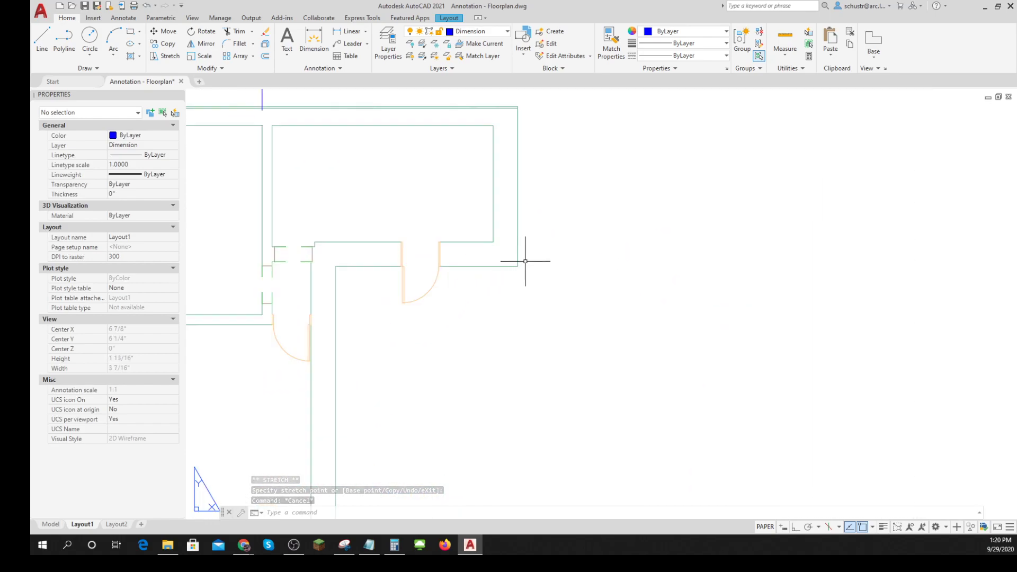
scroll(534, 269, "down", 4)
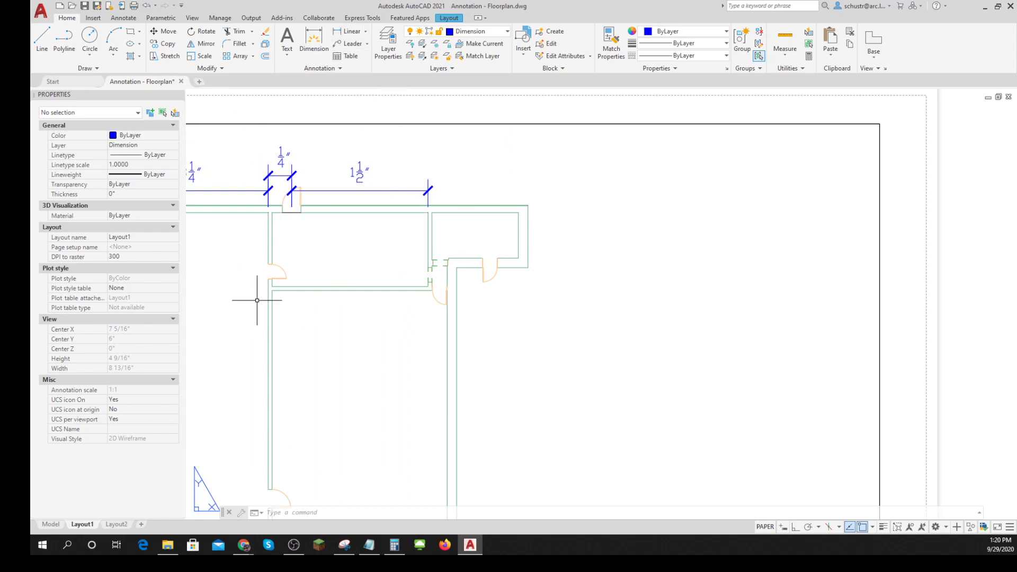
left_click(351, 33)
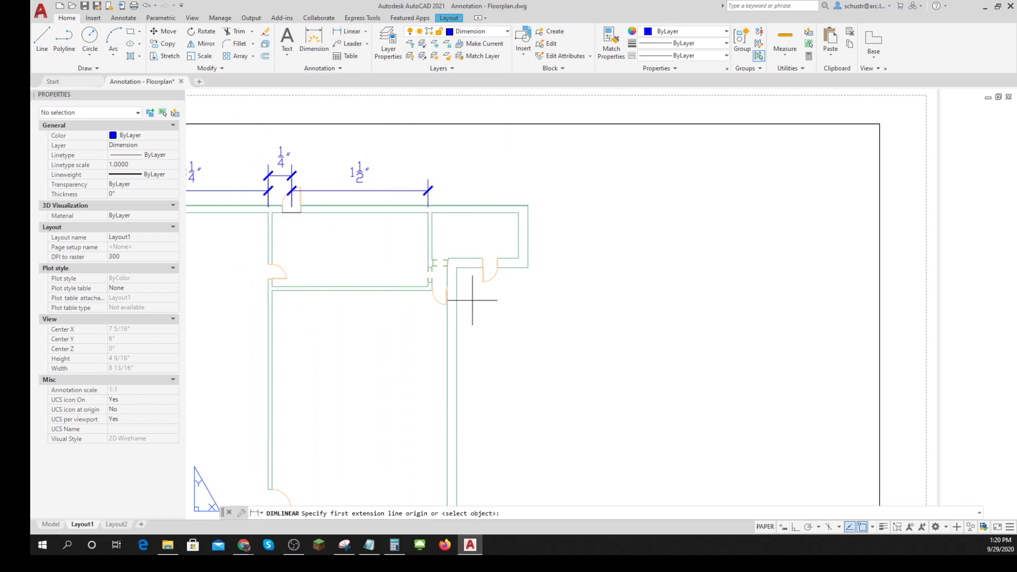
left_click(528, 268)
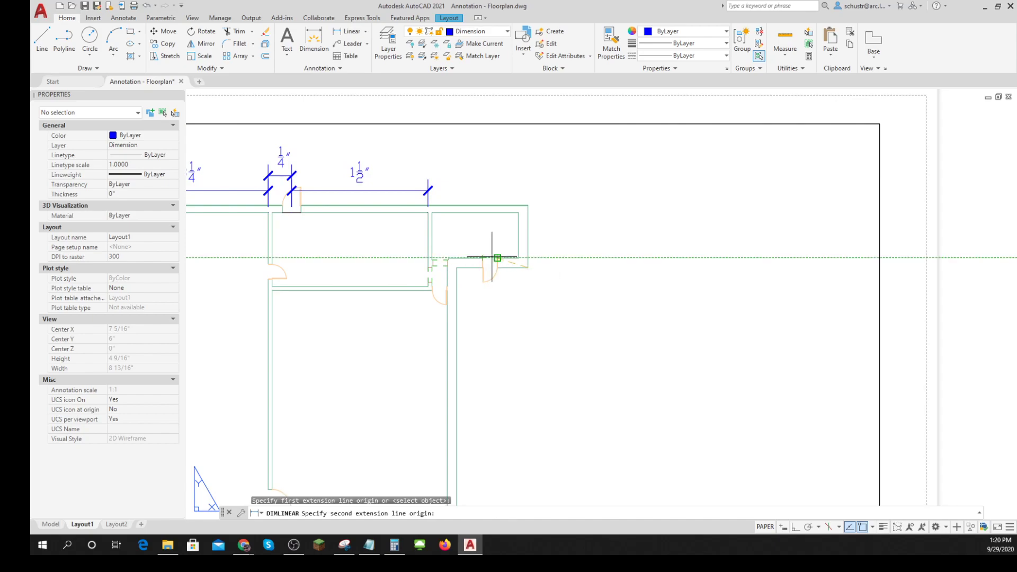
scroll(497, 258, "up", 3)
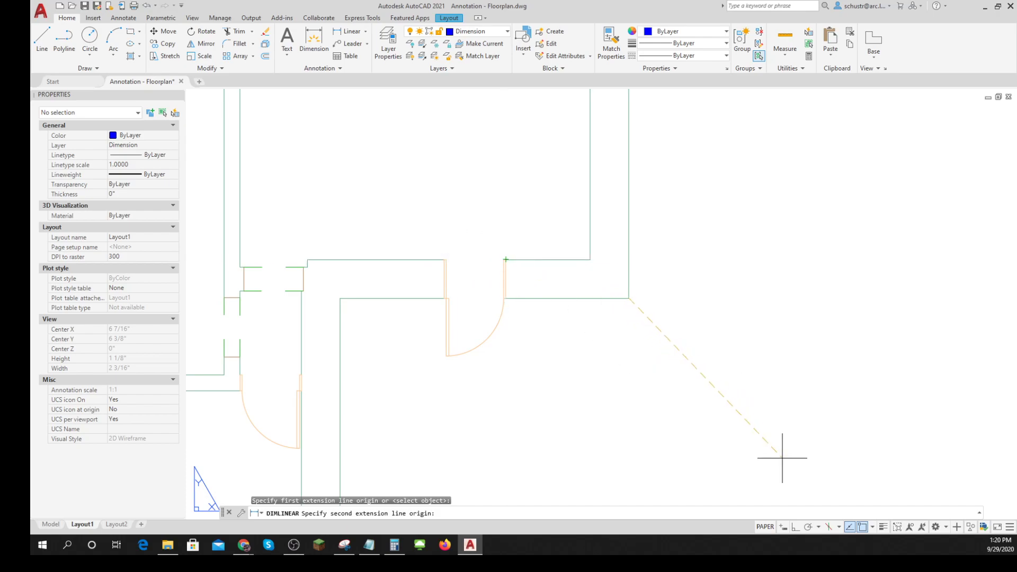
left_click(874, 528)
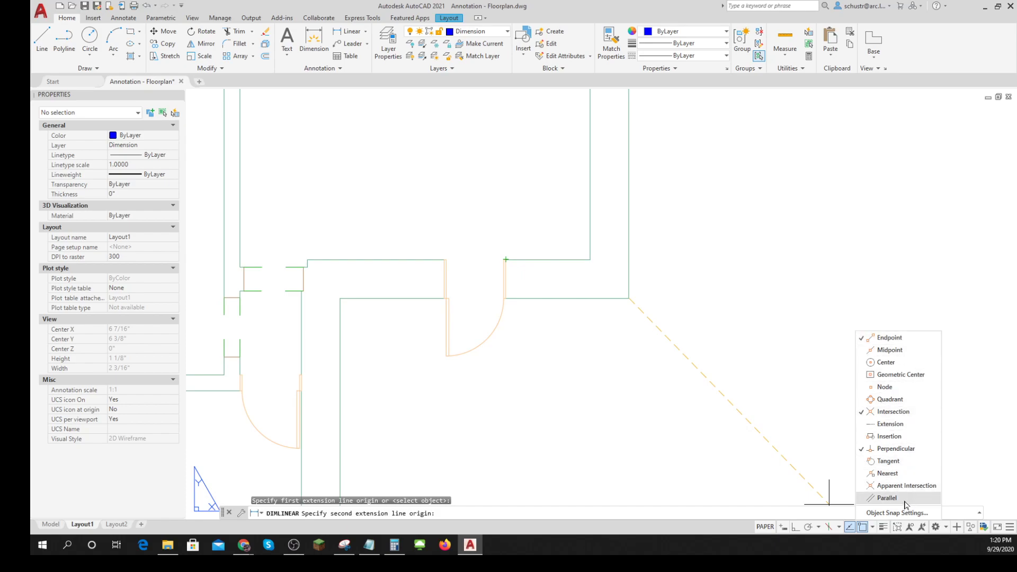
key("F8")
right_click(730, 212, "shift")
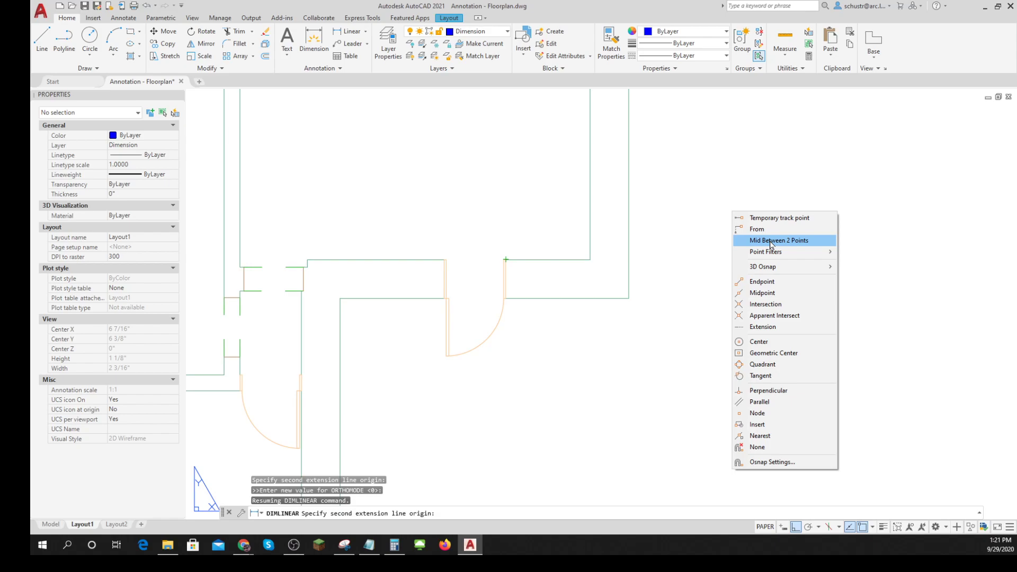
key("Escape")
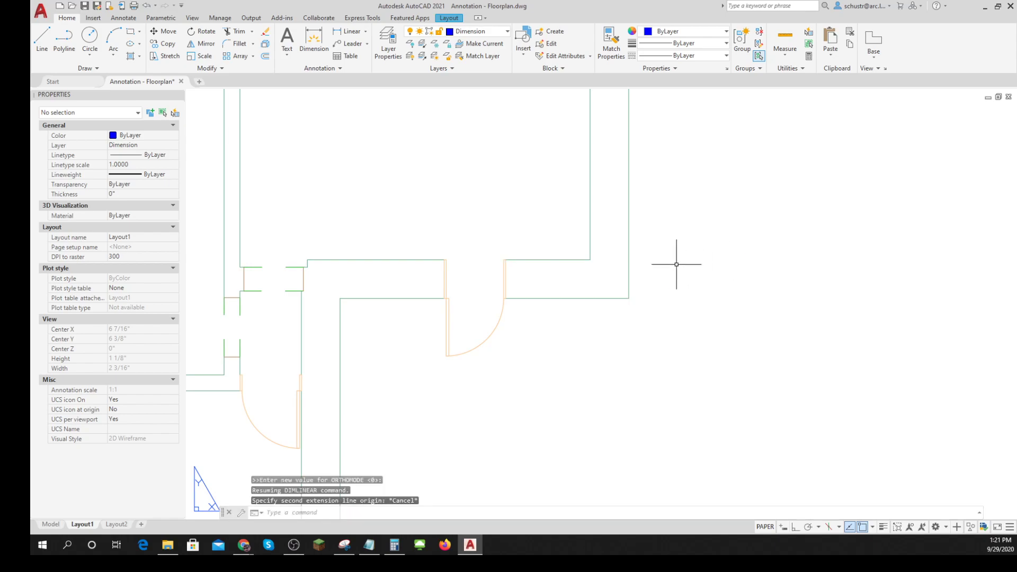
- Add a linear dimension from the midpoint between the upper-right room's exterior door jambs to the outer wall corner, placed below the wall
left_click(338, 34)
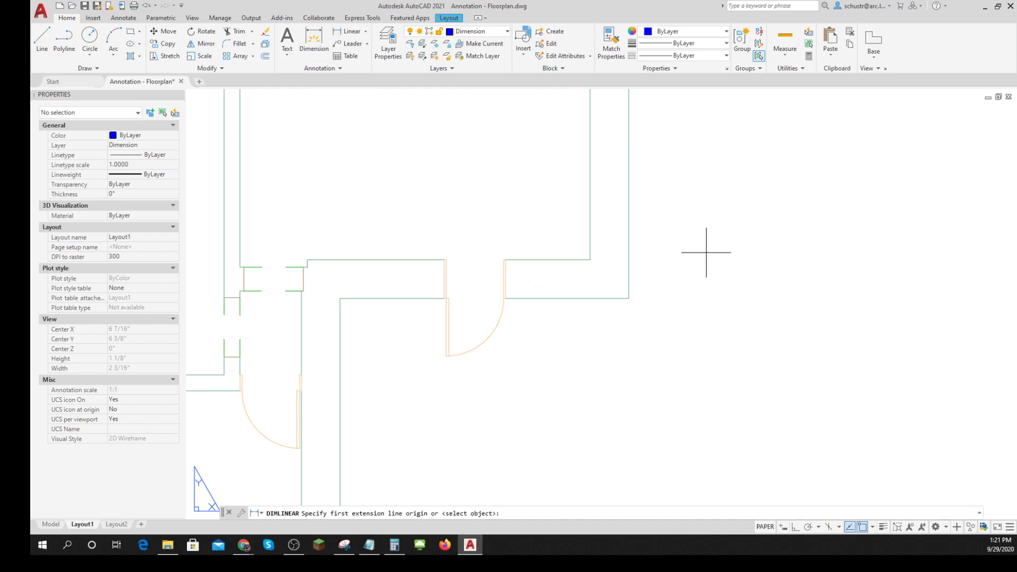
key("F8")
right_click(705, 252, "shift")
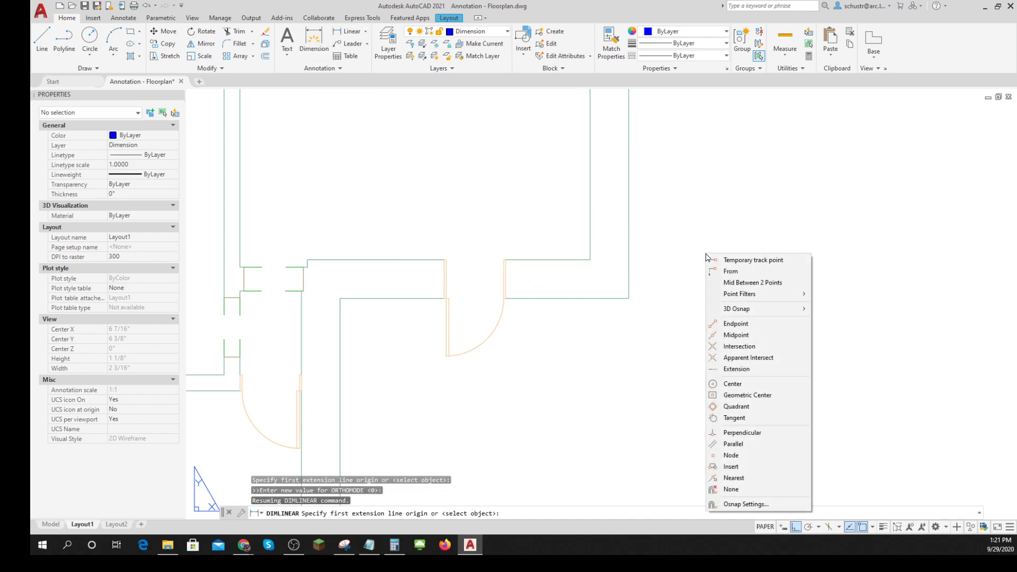
left_click(731, 282)
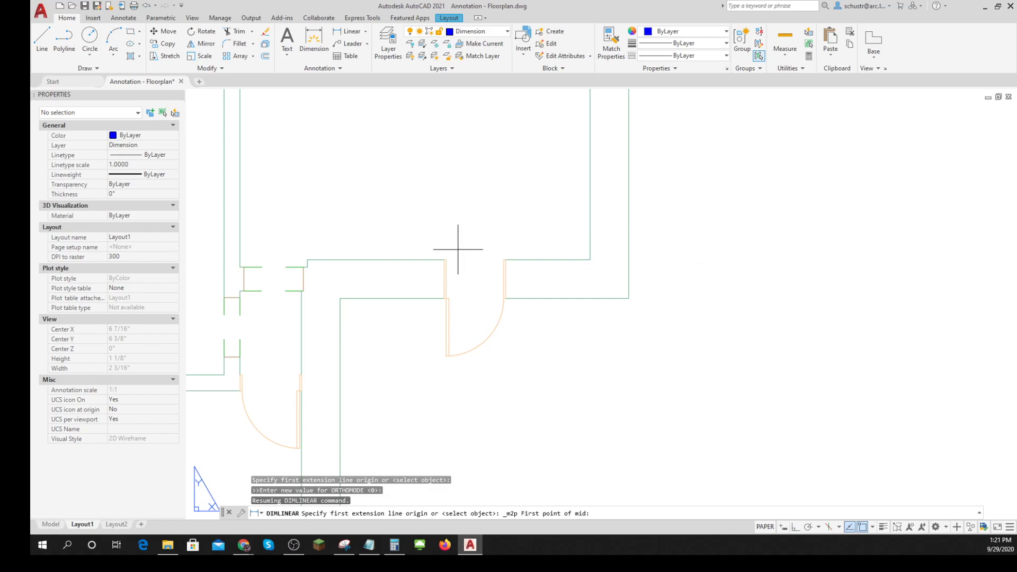
left_click(446, 260)
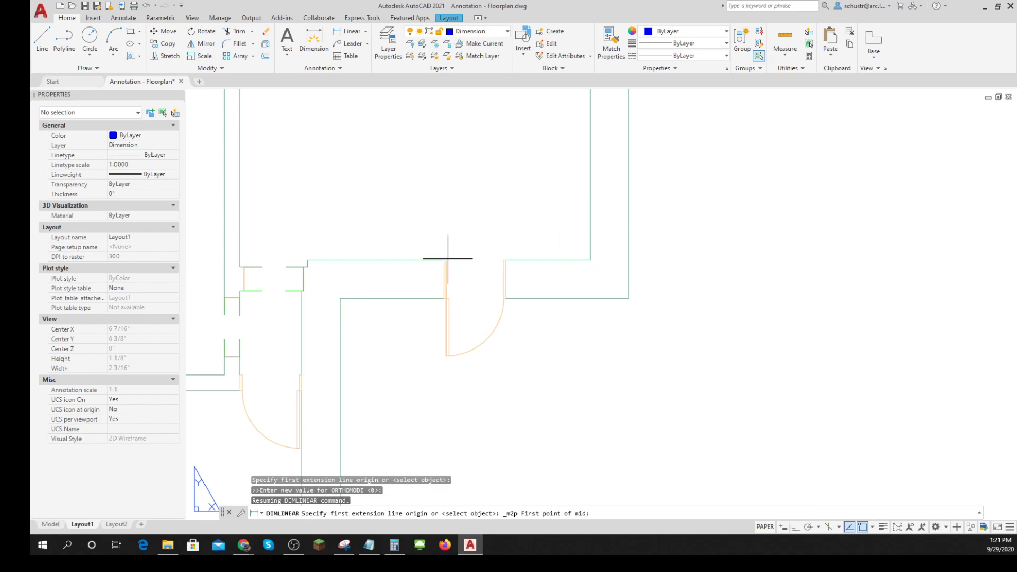
left_click(504, 260)
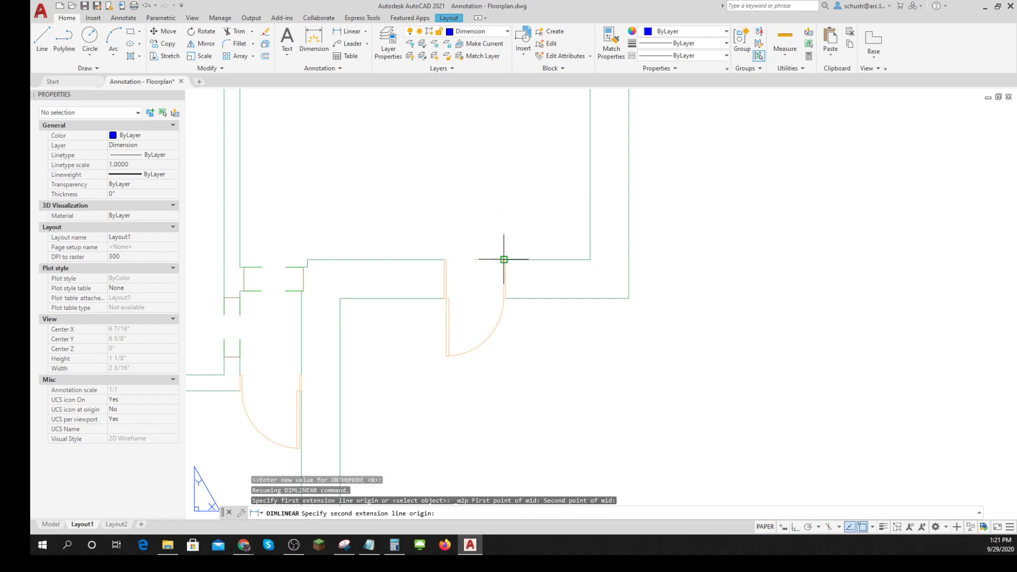
left_click(629, 299)
scroll(605, 375, "down", 2)
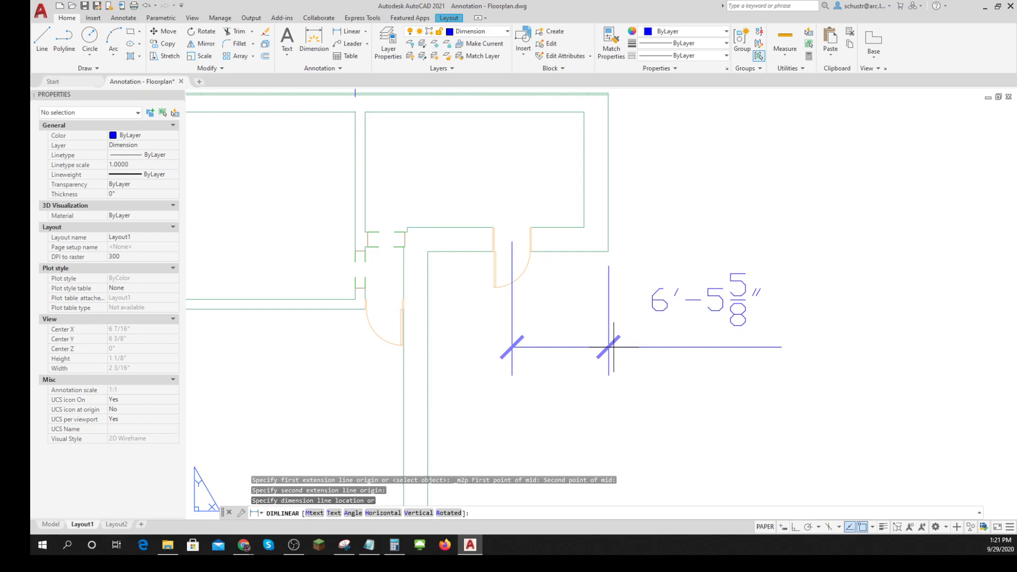
left_click(614, 347)
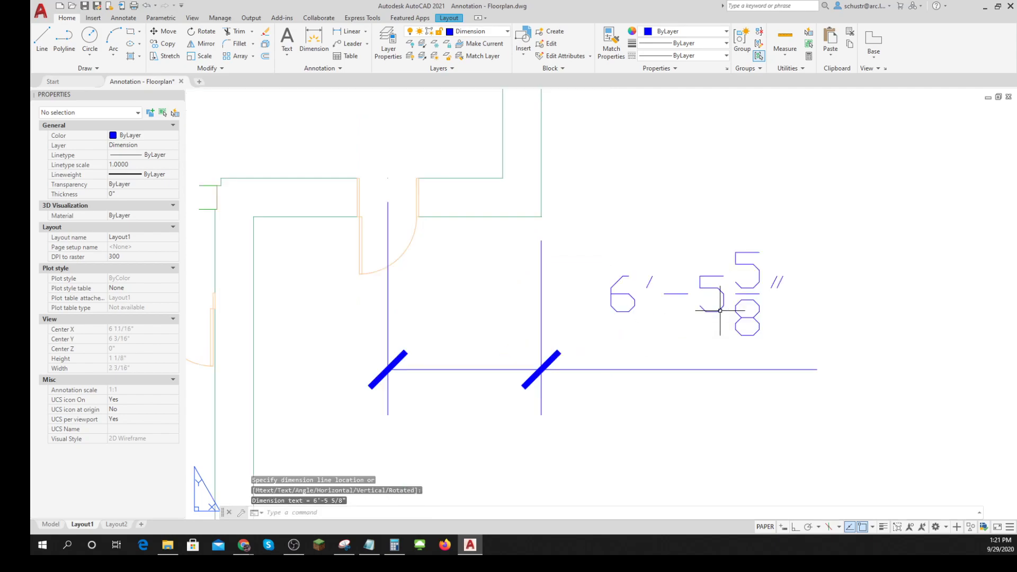
- Review the plan's dimensions on the Layout1 sheet and check whether they also appear in model space
scroll(720, 310, "down", 5)
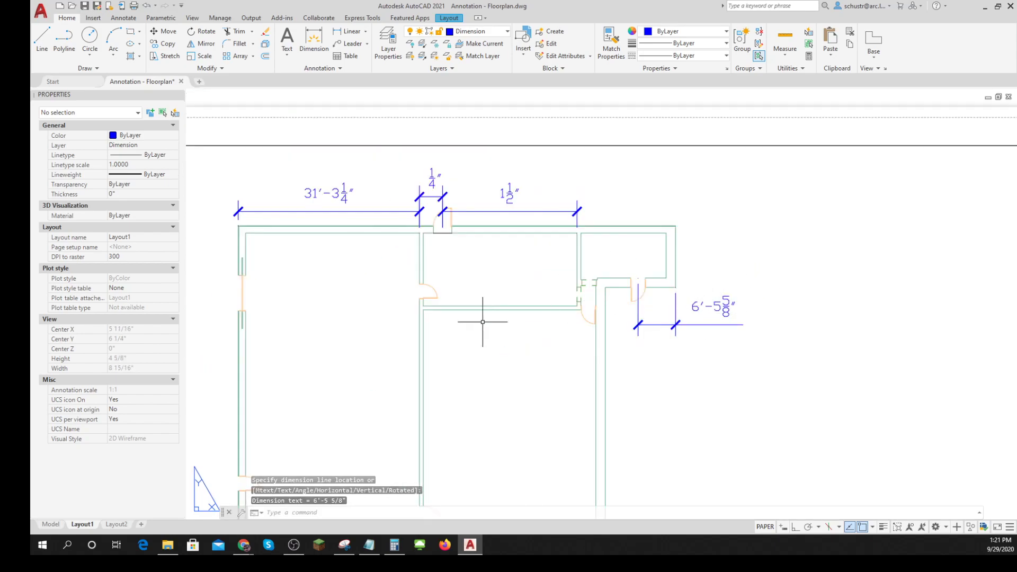
scroll(488, 288, "down", 4)
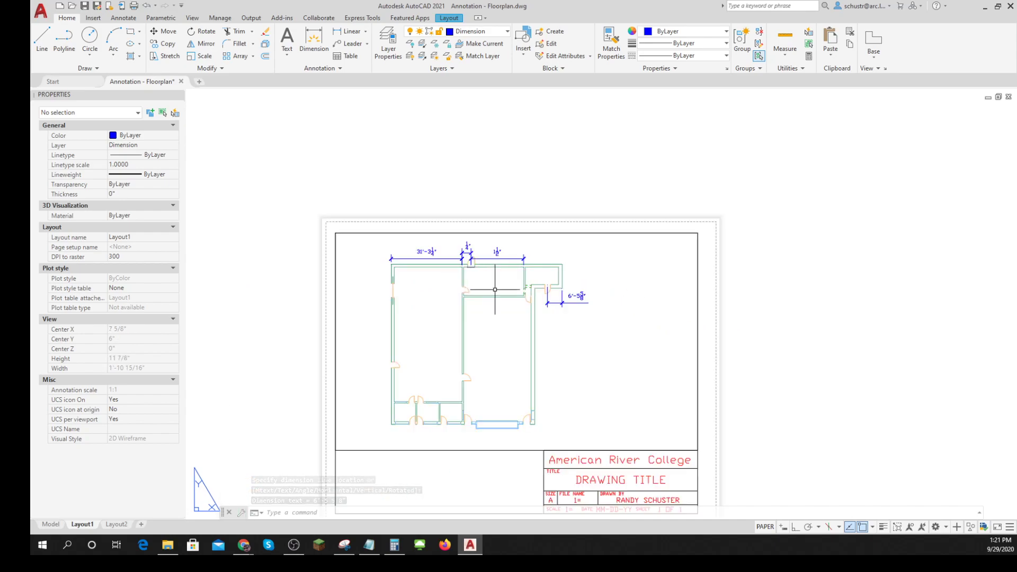
middle_click_drag(546, 243, 547, 244)
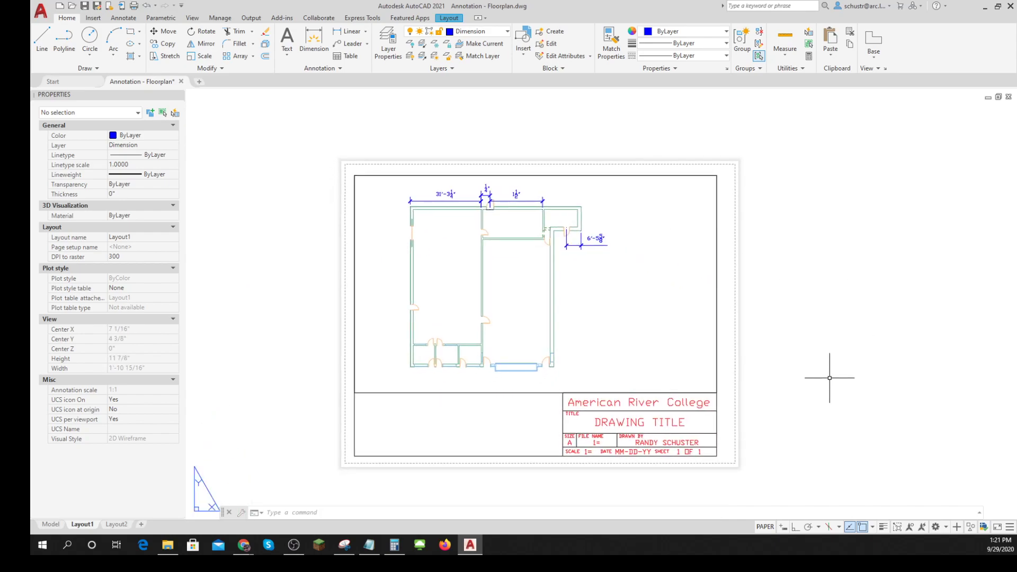
key("Escape")
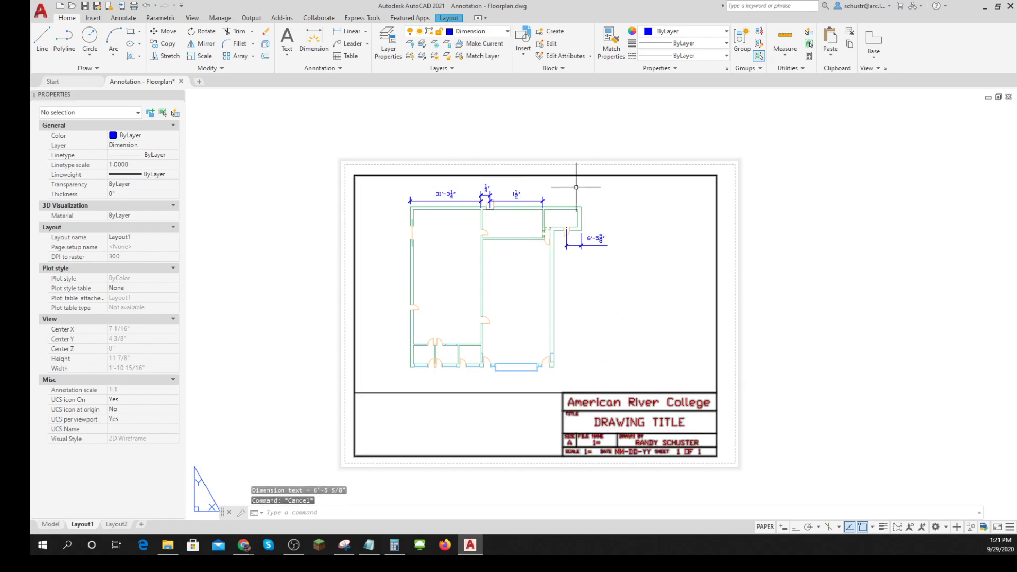
scroll(465, 194, "up", 6)
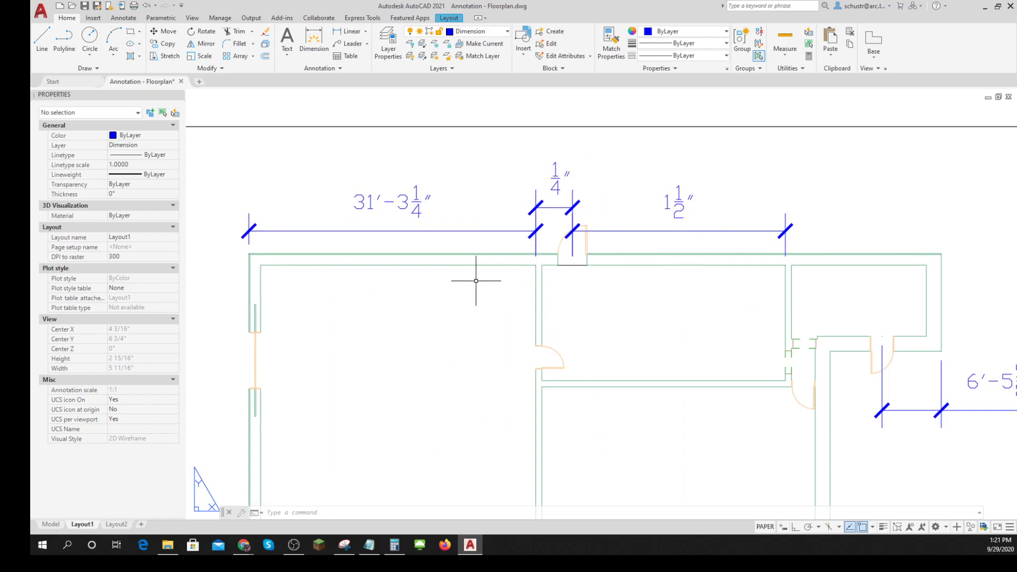
scroll(576, 358, "down", 1)
scroll(575, 358, "down", 4)
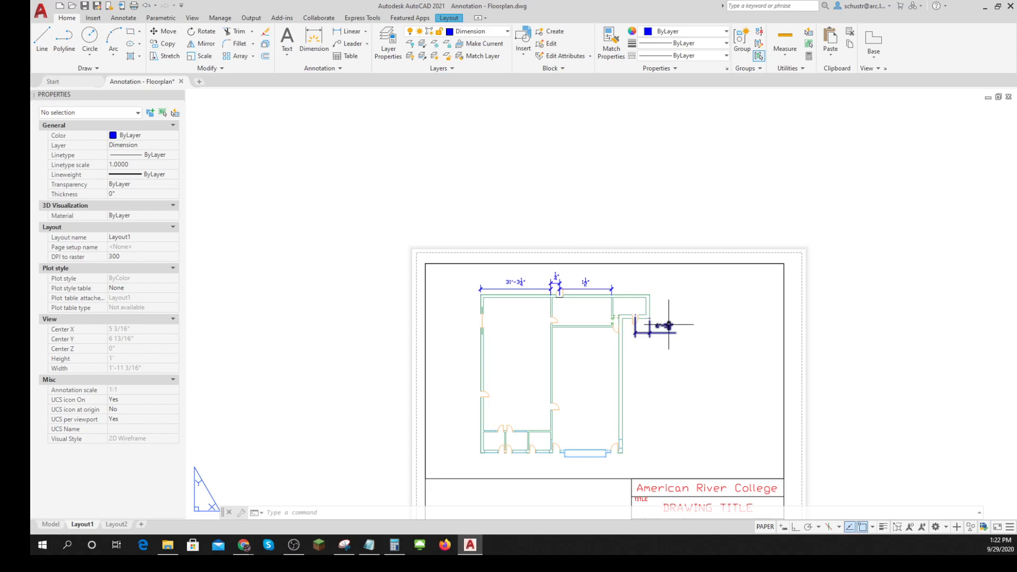
left_click(51, 524)
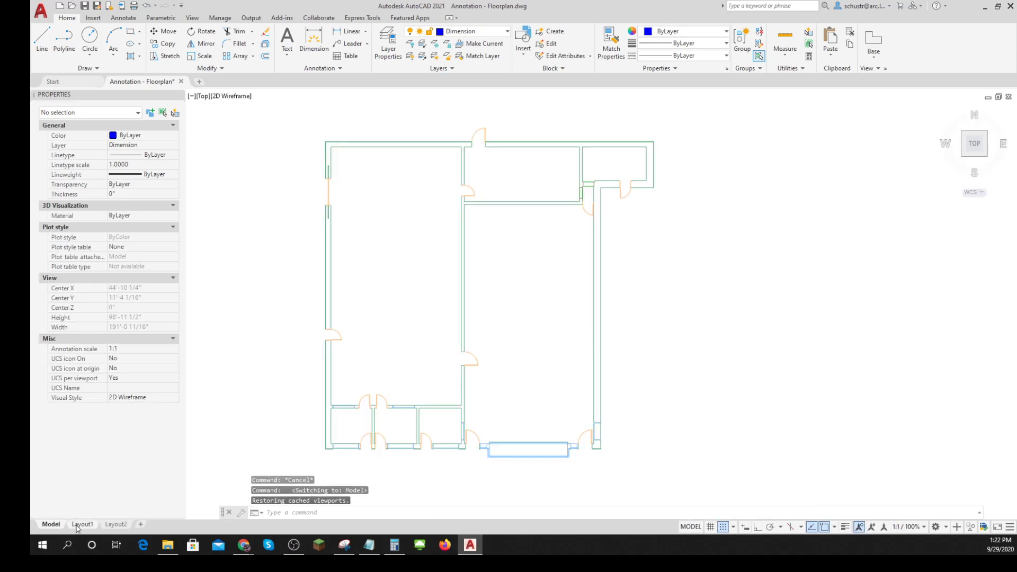
left_click(76, 526)
middle_click_drag(878, 375, 847, 304)
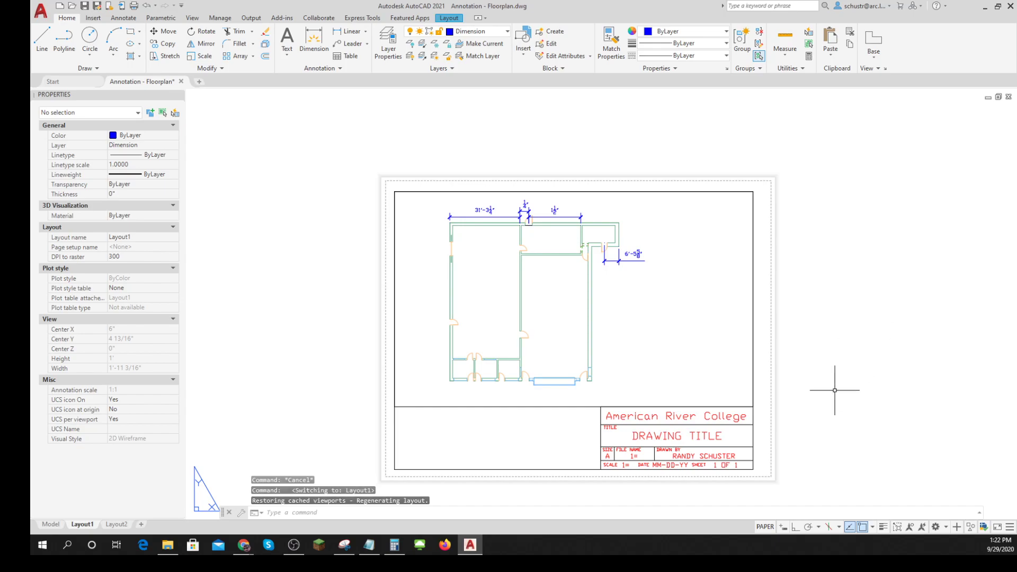
- Explode the title block's block reference on the Layout1 sheet
left_click(678, 436)
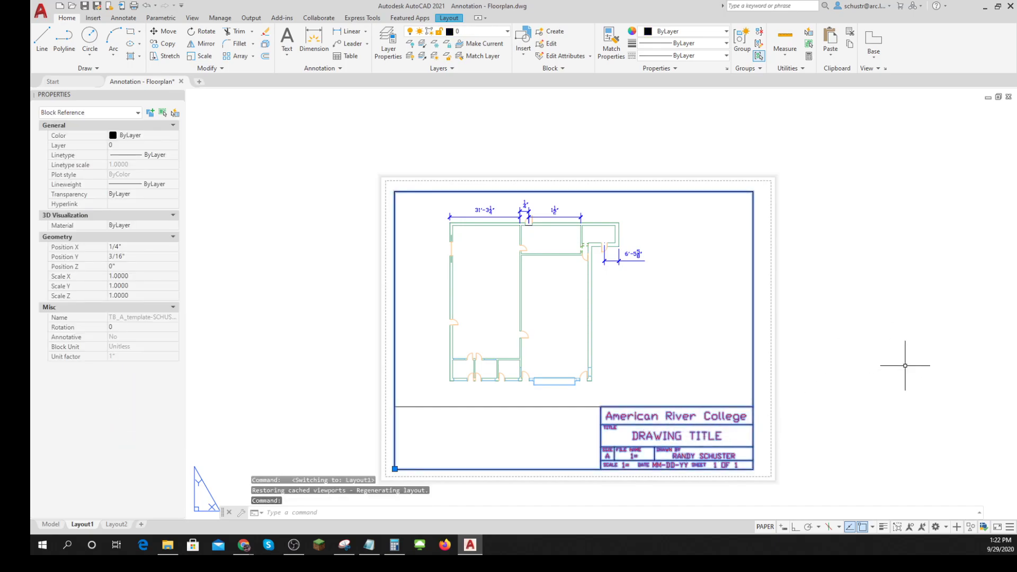
key("Escape")
key("Escape")
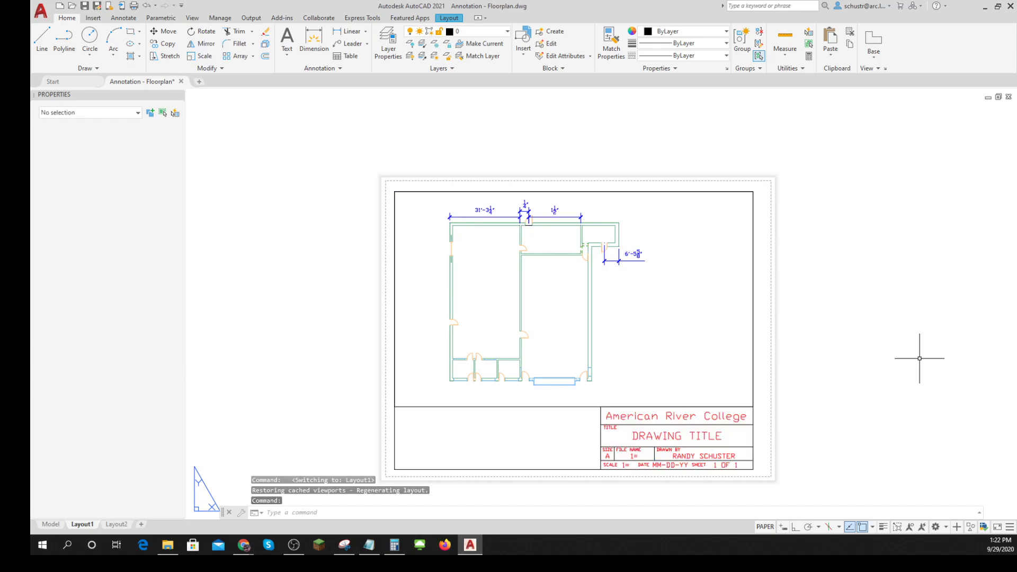
type("expl")
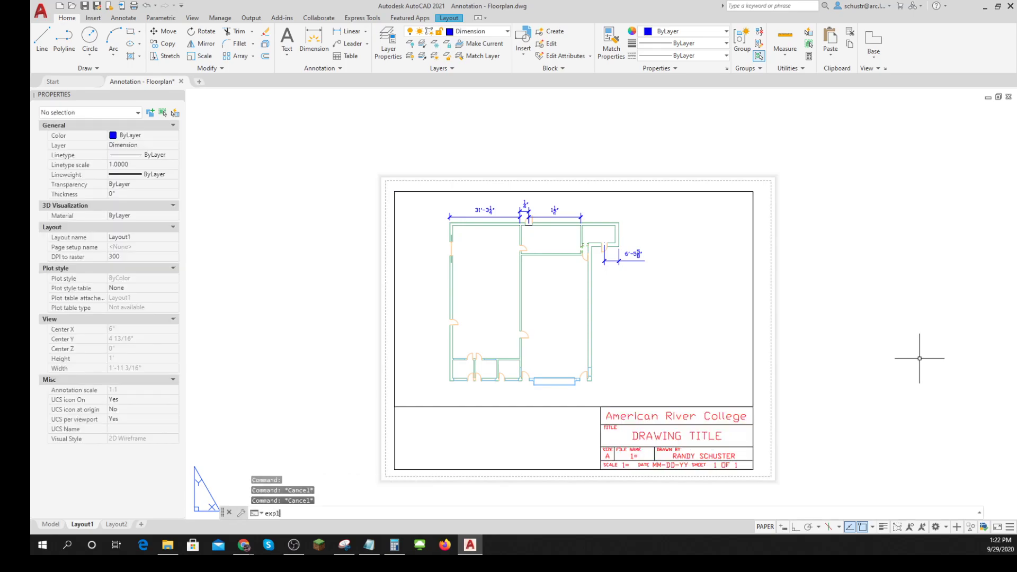
type("ode")
key("Return")
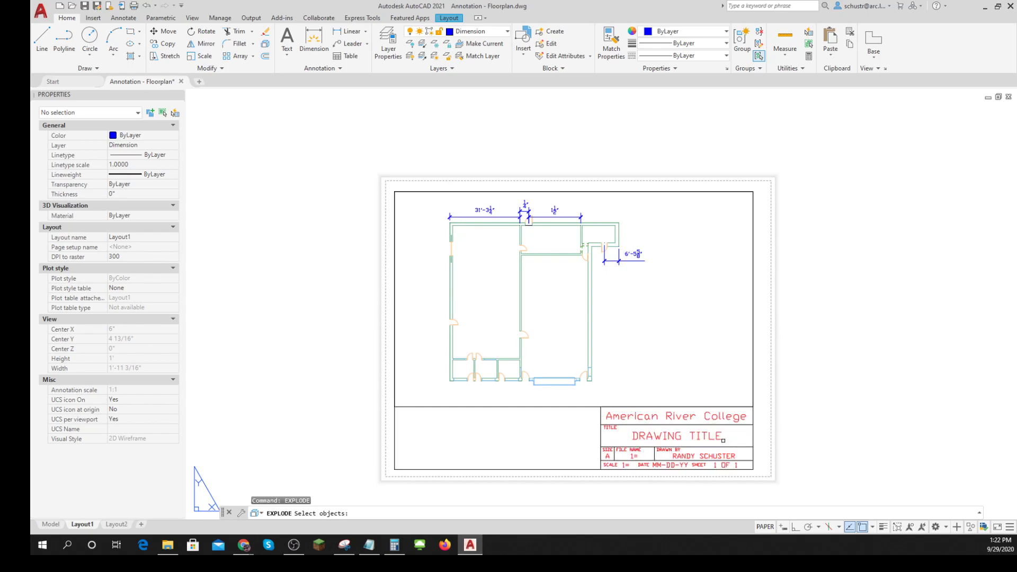
left_click(717, 436)
key("Return")
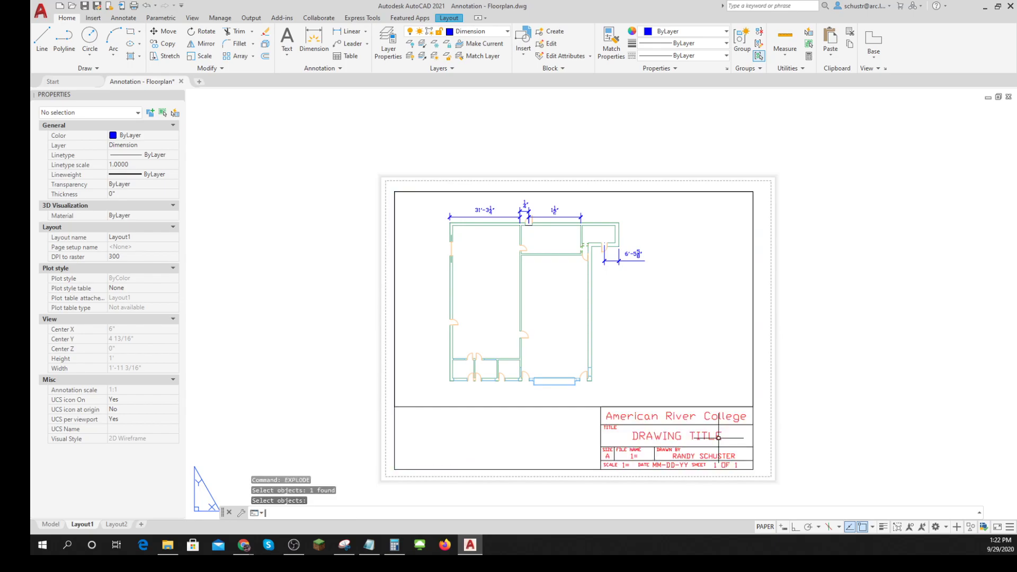
- Change the drawing title text in the title block to FLOOR PLAN
double_click(701, 437)
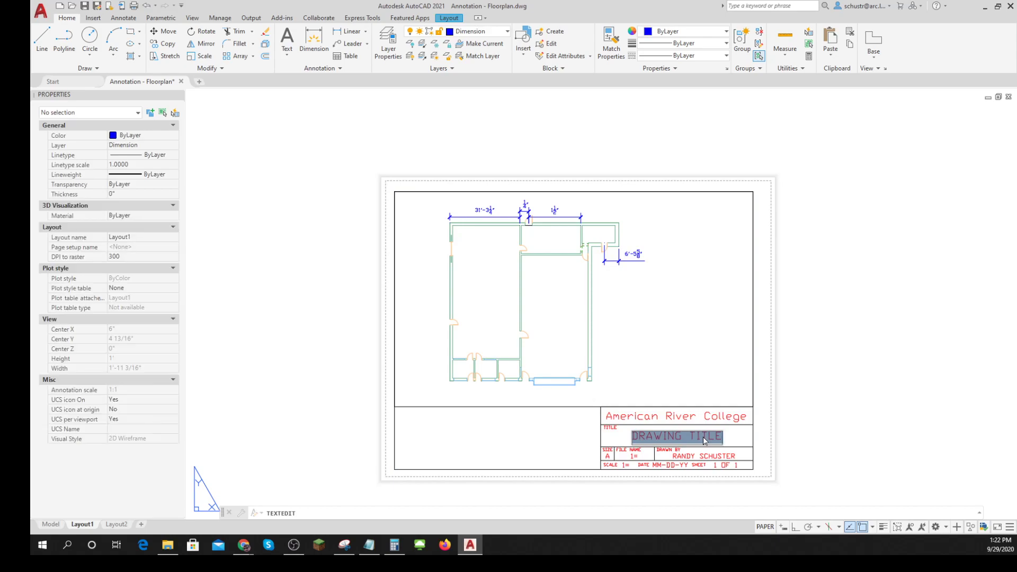
type("FLOOR PLAN")
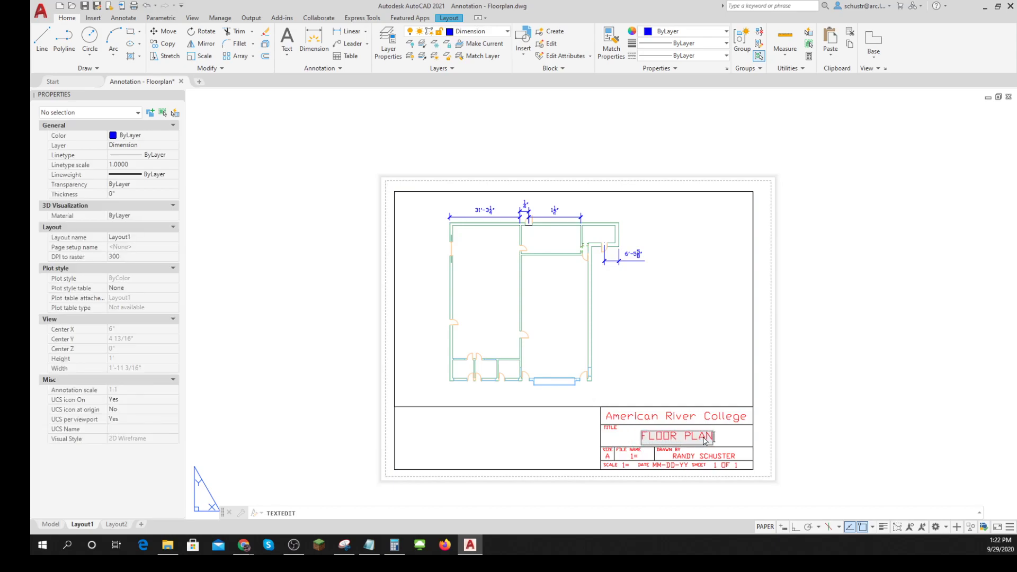
left_click(848, 427)
- Change the text under FILE NAME in the title block to 1/16"=1'
scroll(666, 472, "up", 4)
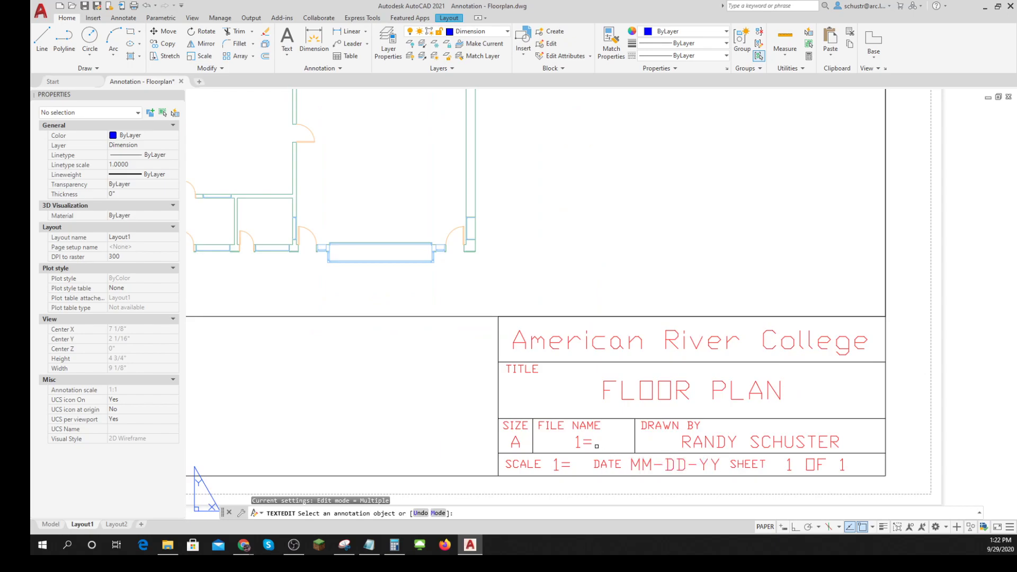
left_click(585, 439)
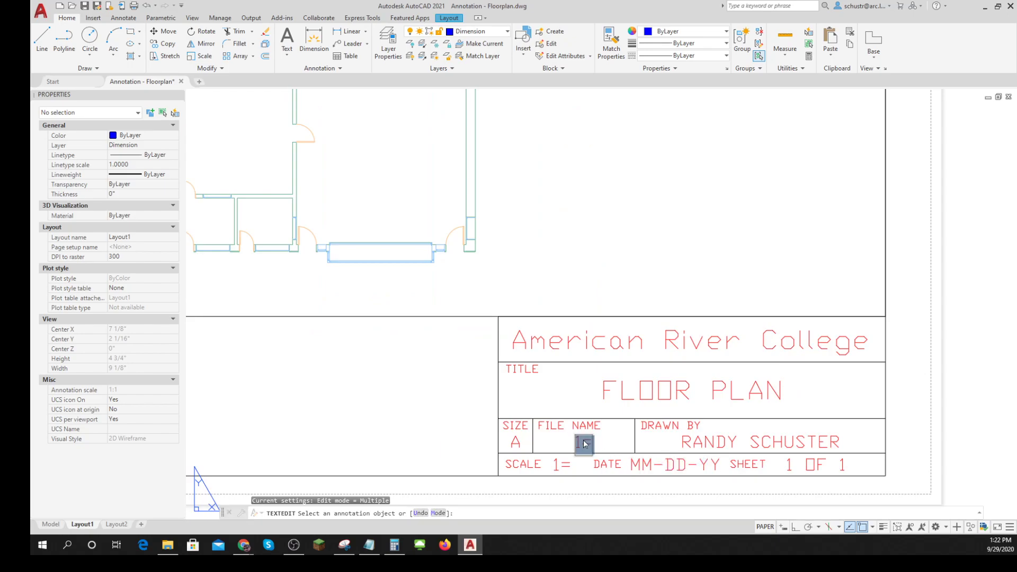
left_click(584, 444)
key("BackSpace")
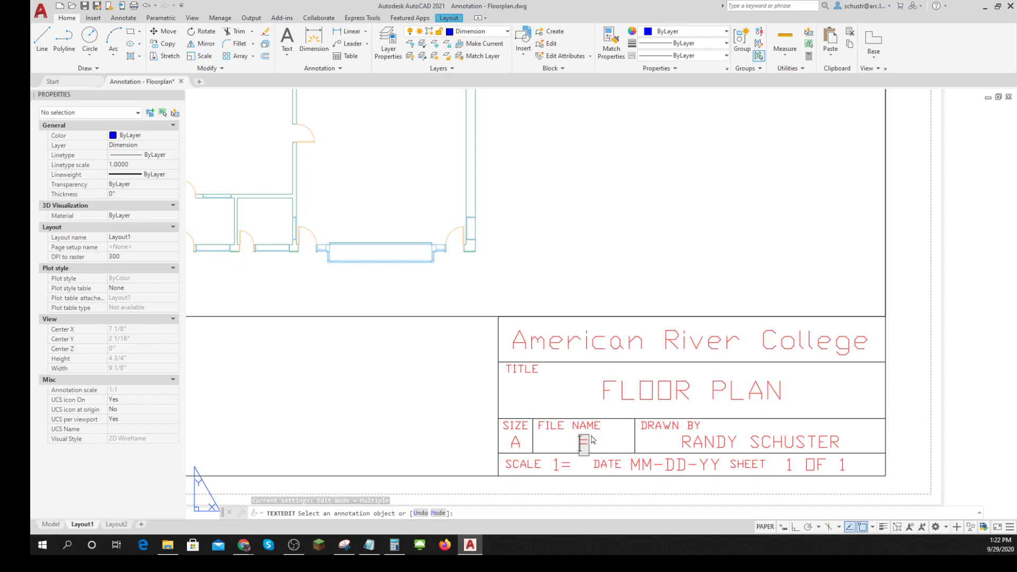
type("\"")
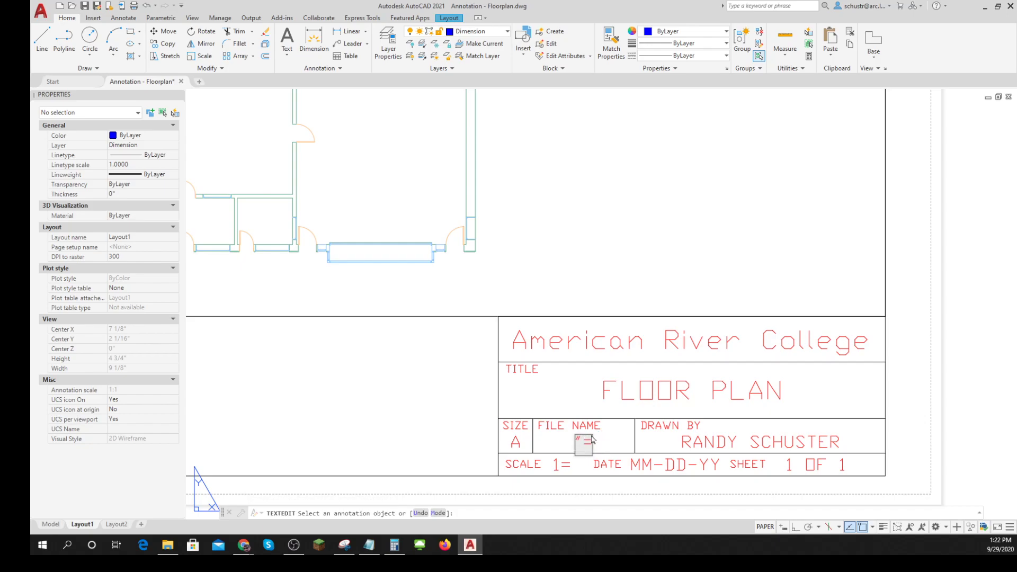
key("Home")
type("1")
type("/16\"")
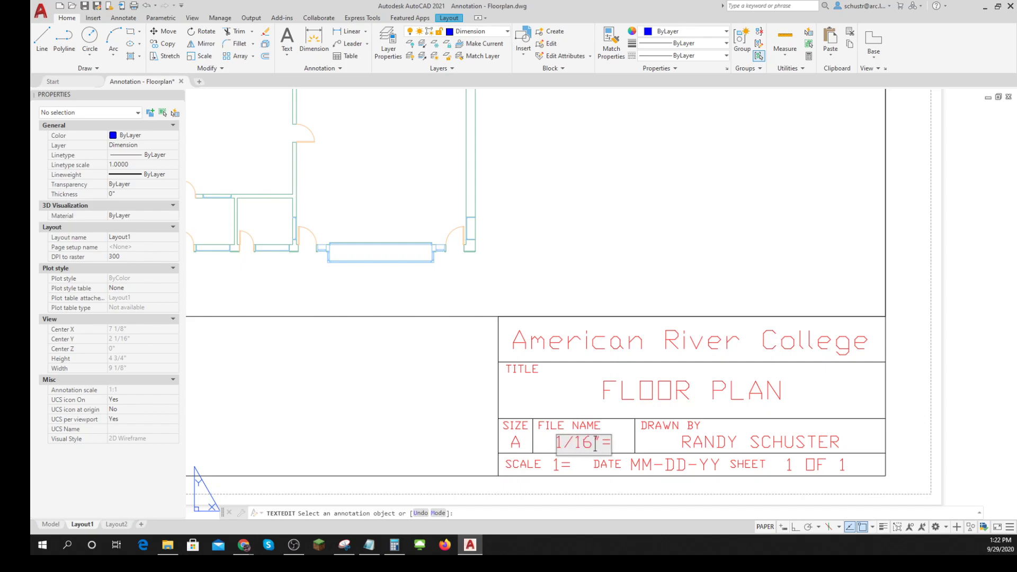
type("1'")
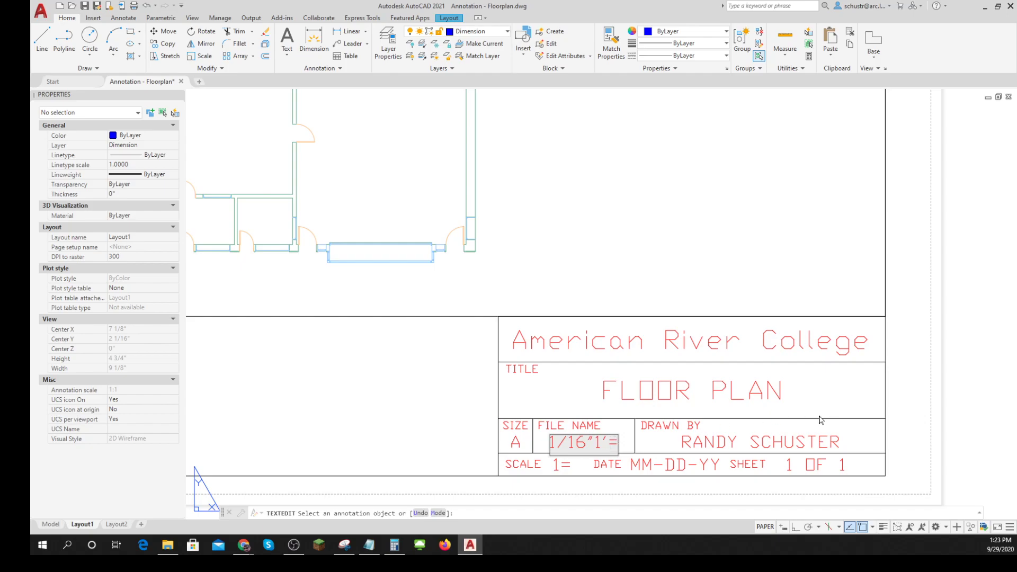
key("BackSpace")
key("BackSpace")
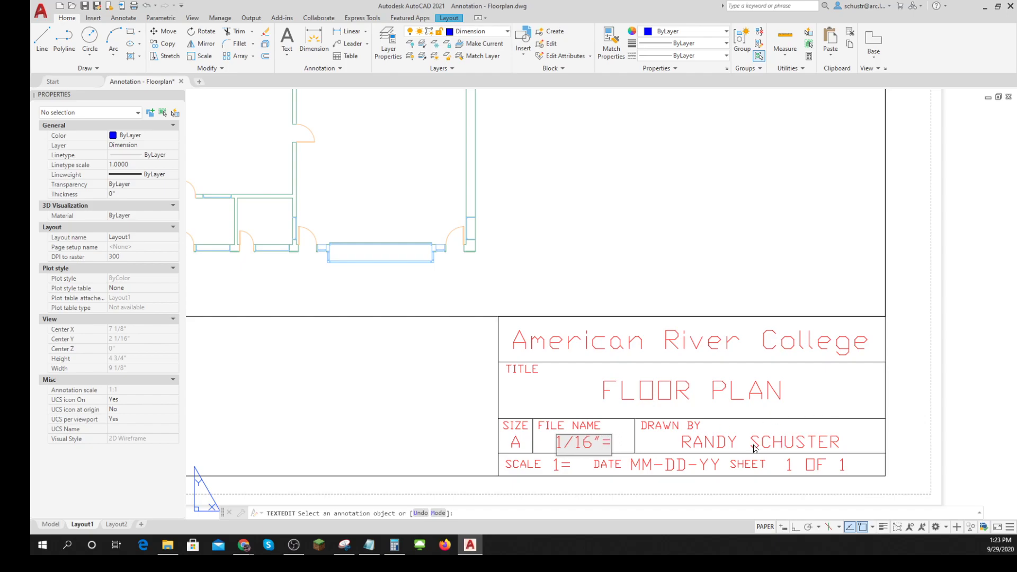
type("1'")
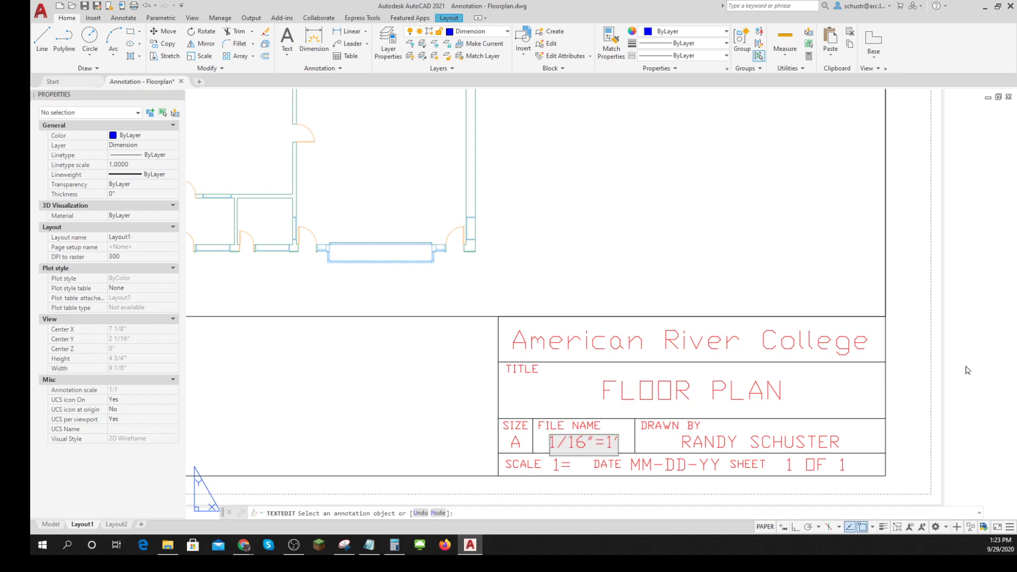
left_click(965, 334)
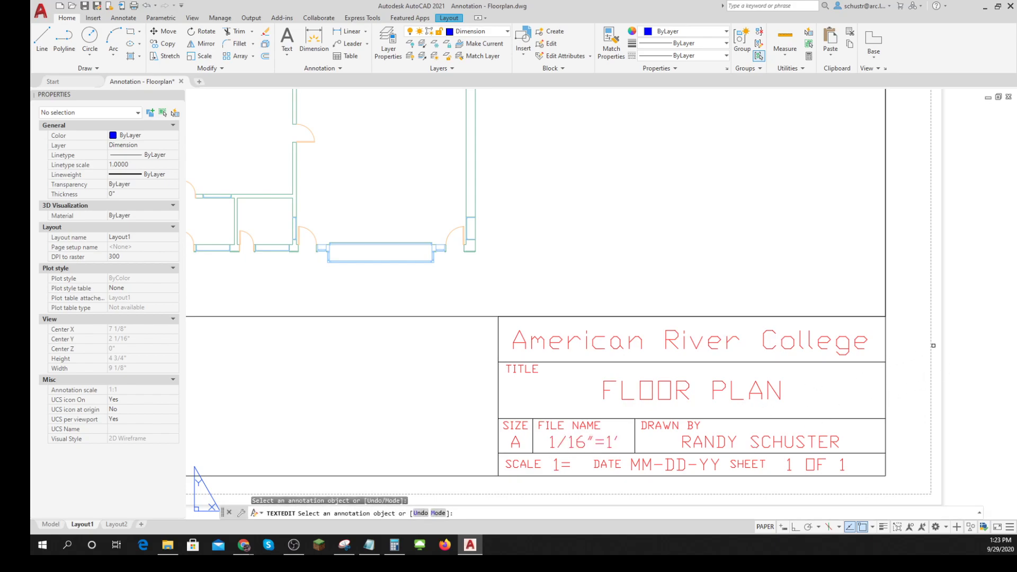
- Change the title block's SCALE value to 1/16"=1' and finish text editing
left_click(565, 465)
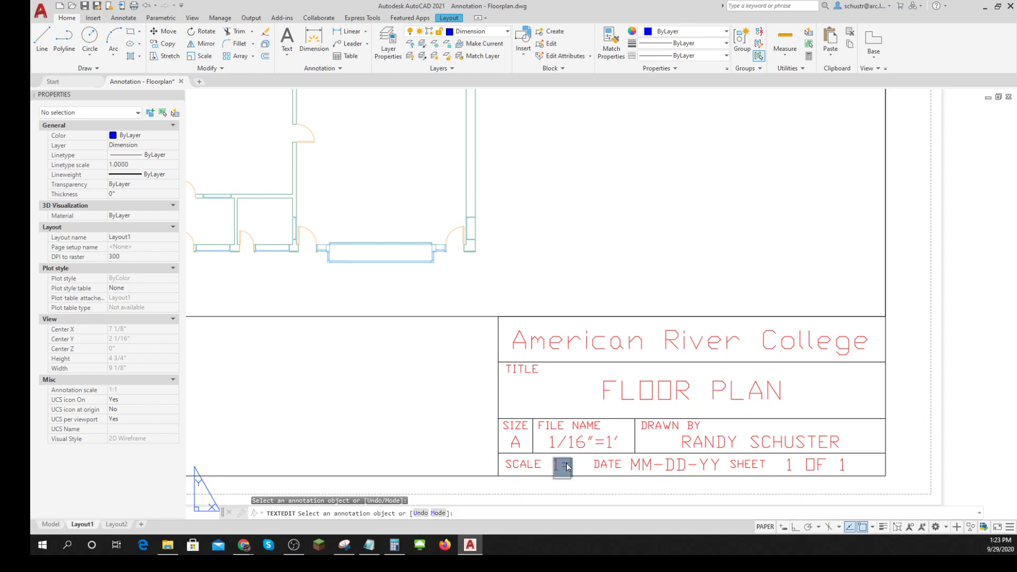
left_click(562, 469)
type("/16\"=")
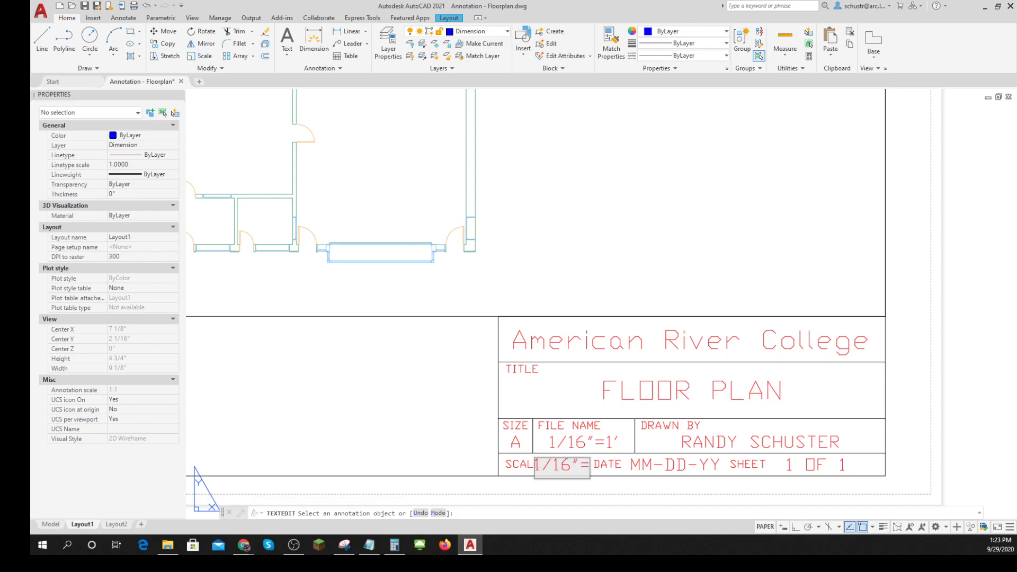
type("1'")
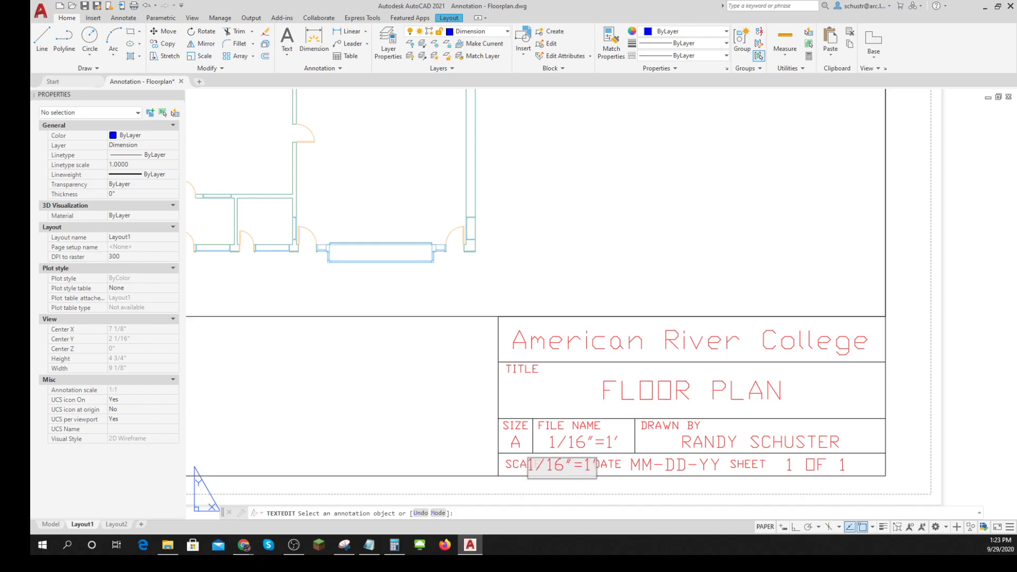
left_click(982, 364)
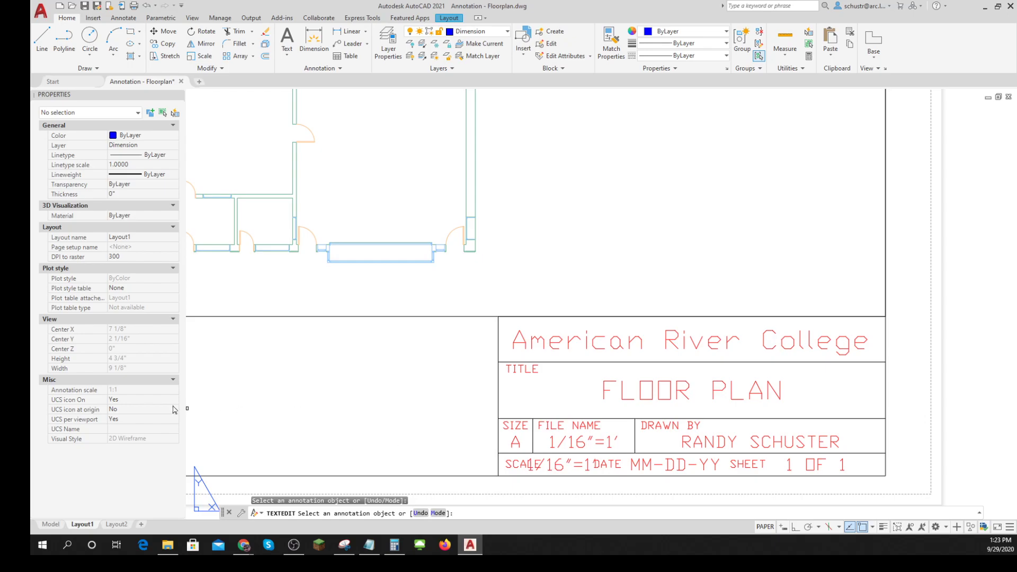
key("Escape")
key("Escape")
key("Escape")
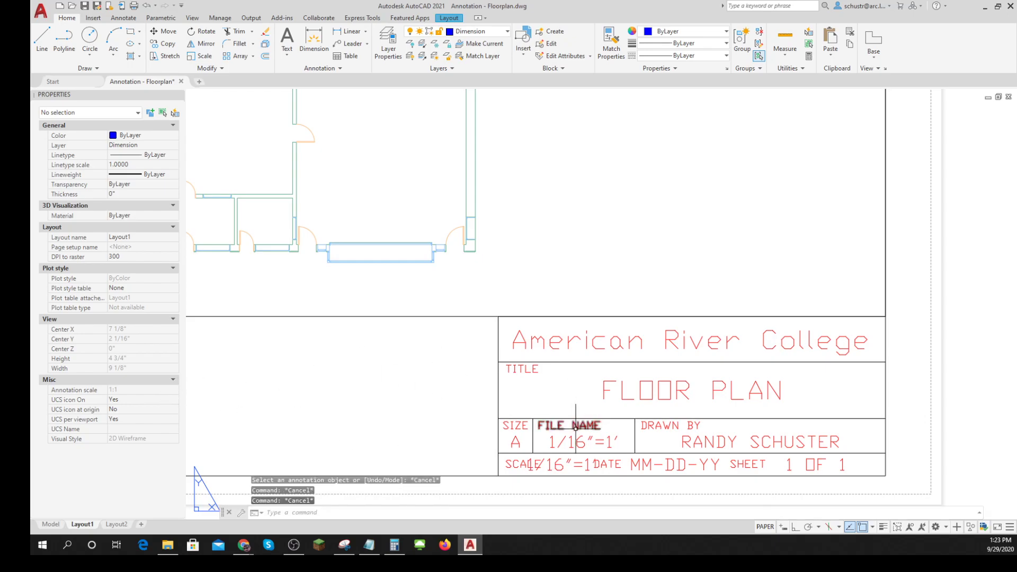
- Set the height of the title block's SCALE value text to 1/16"
left_click(560, 465)
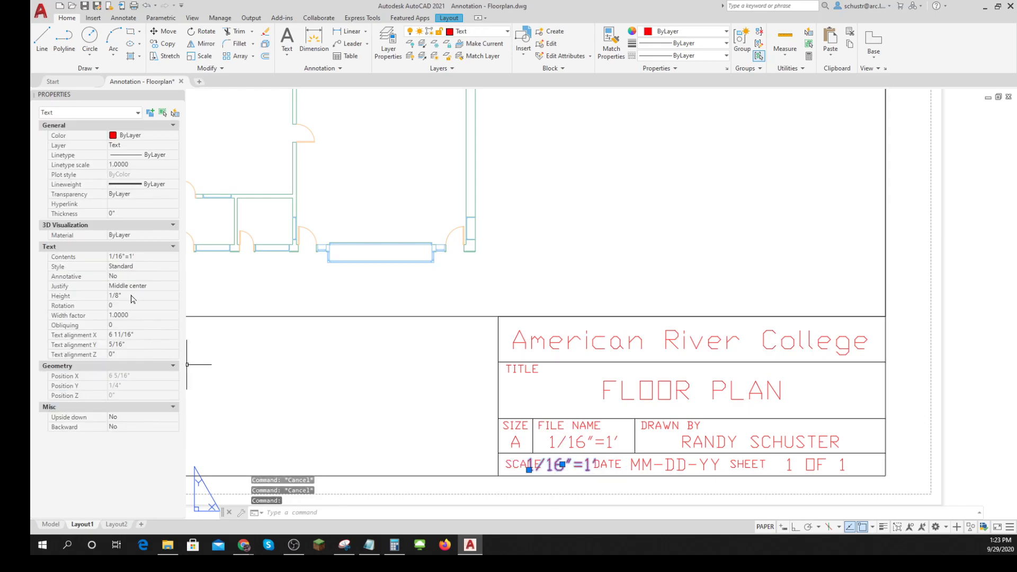
left_click(133, 297)
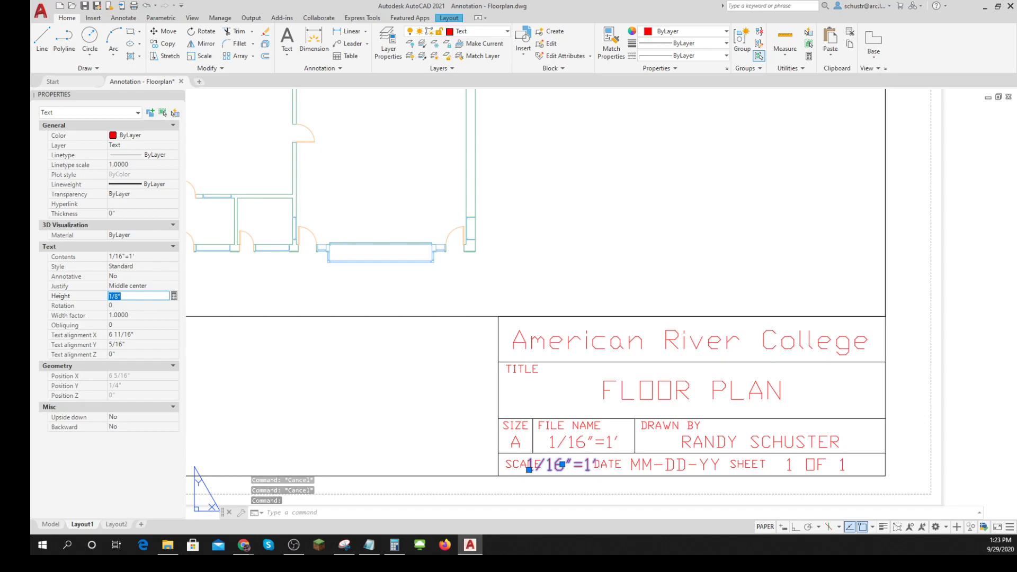
type(".")
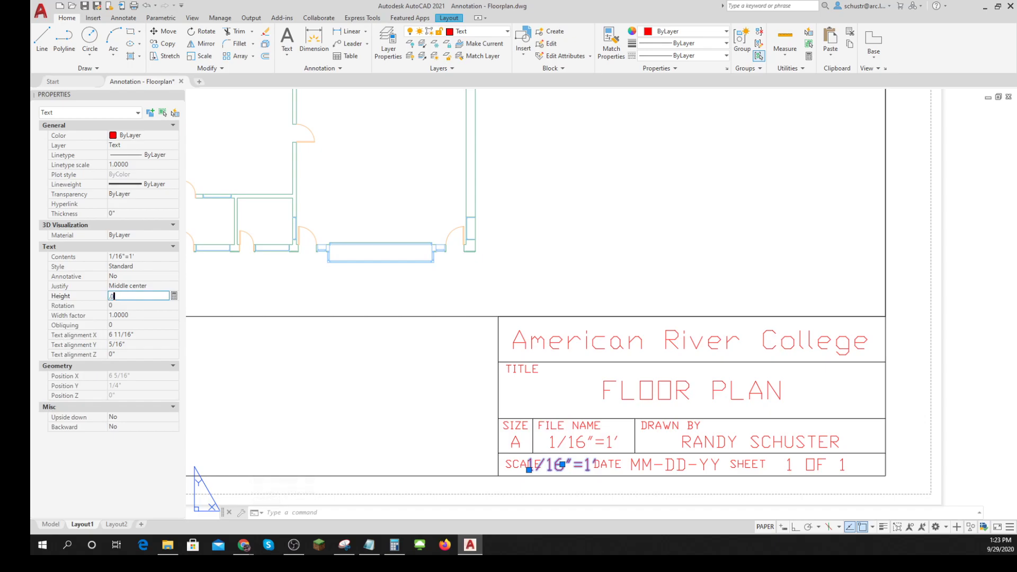
key("Tab")
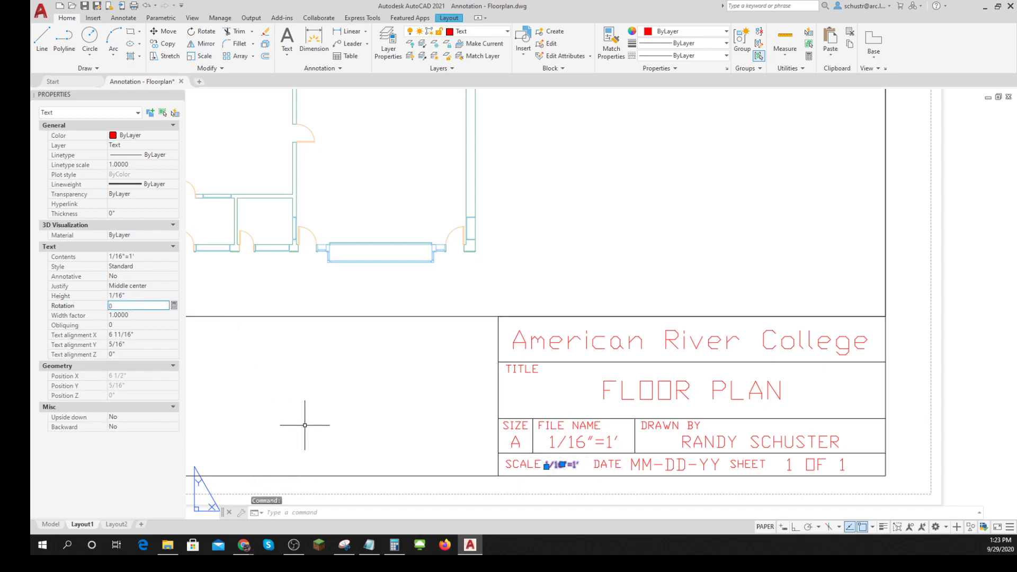
left_click(306, 420)
key("F1")
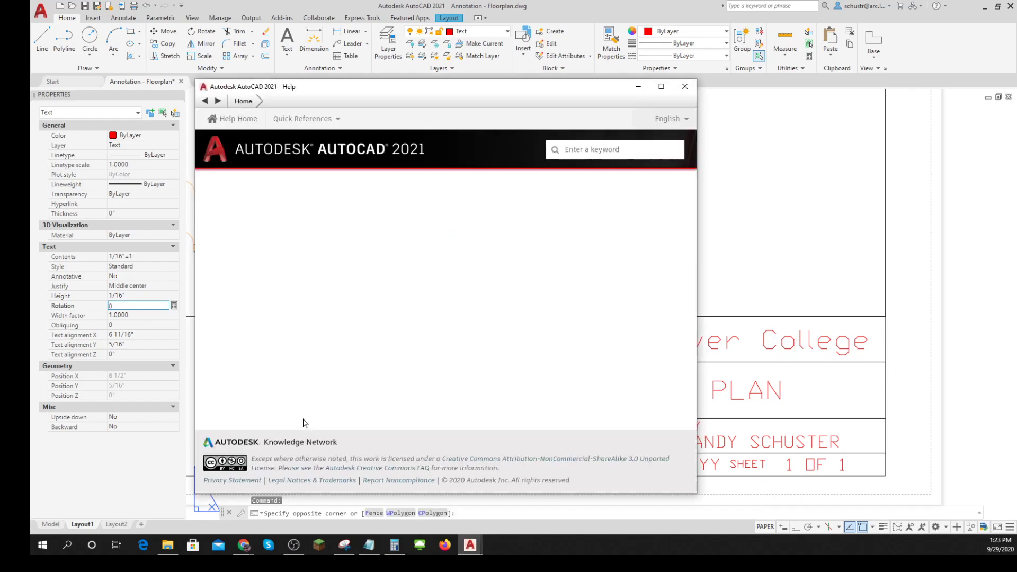
left_click(685, 87)
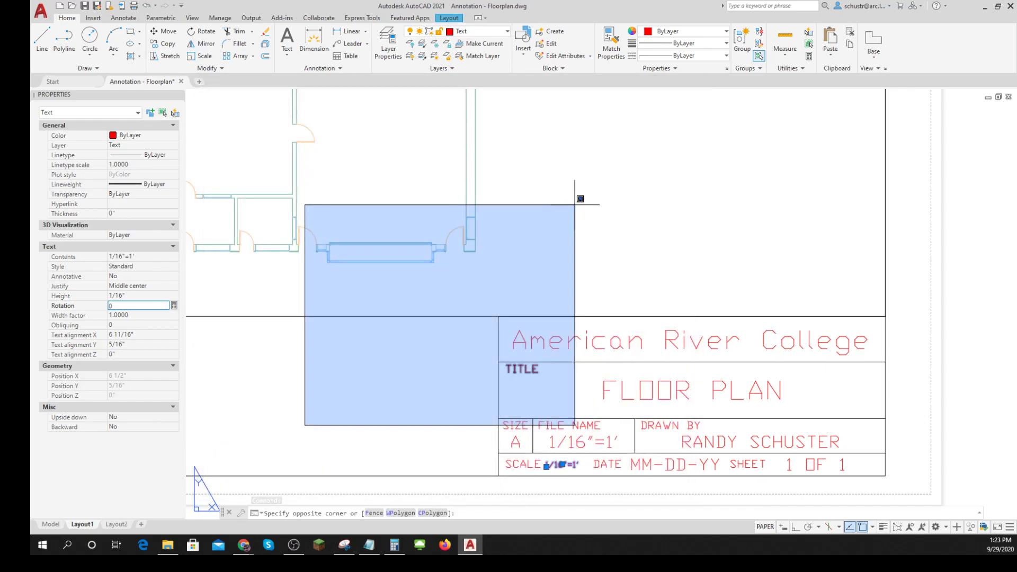
key("Escape")
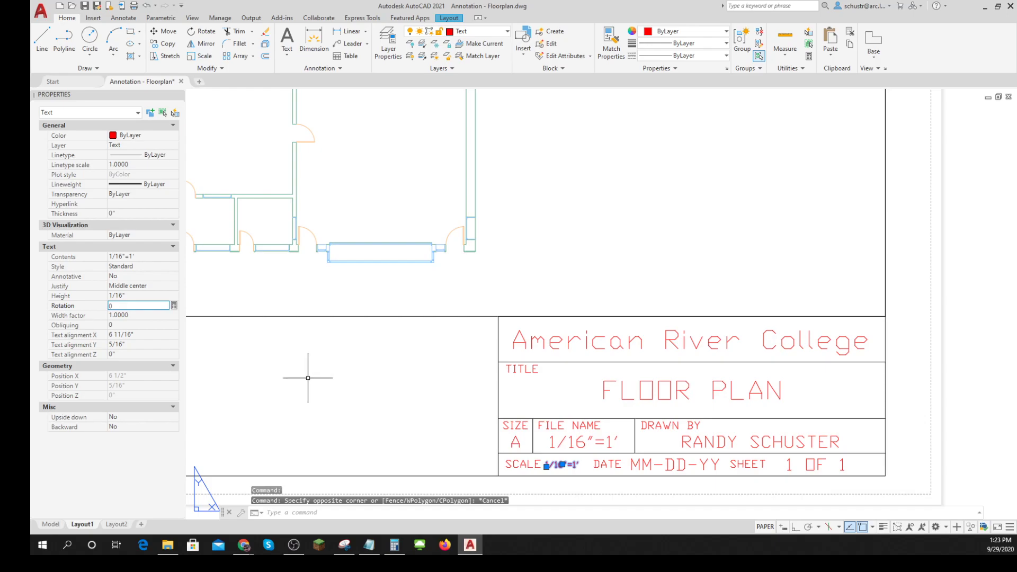
key("Escape")
- Check the title block's scale text against the floor plan viewport's scale, activating the viewport and returning to paper space
scroll(455, 469, "up", 5)
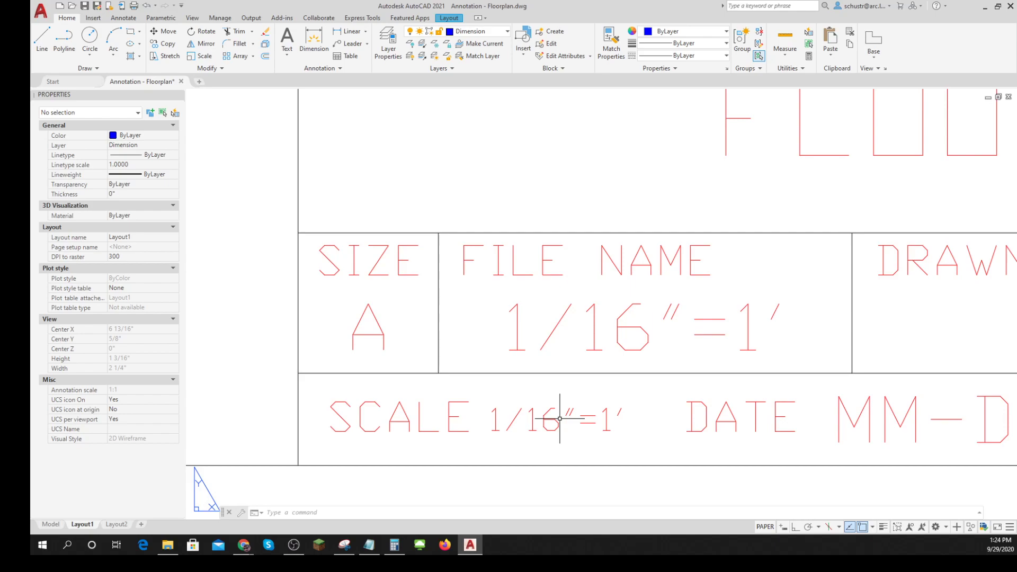
scroll(560, 419, "down", 9)
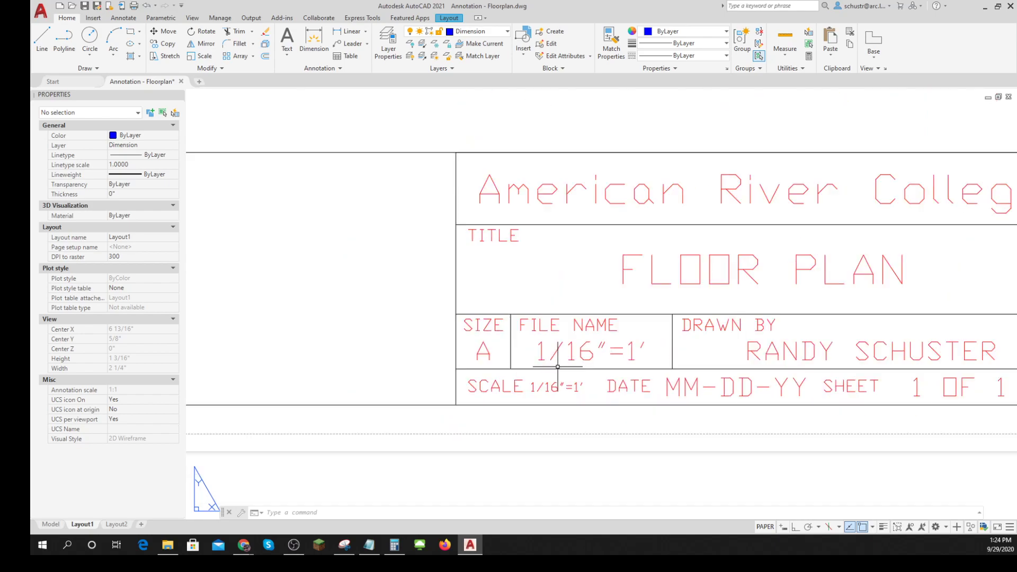
middle_click_drag(561, 332, 587, 419)
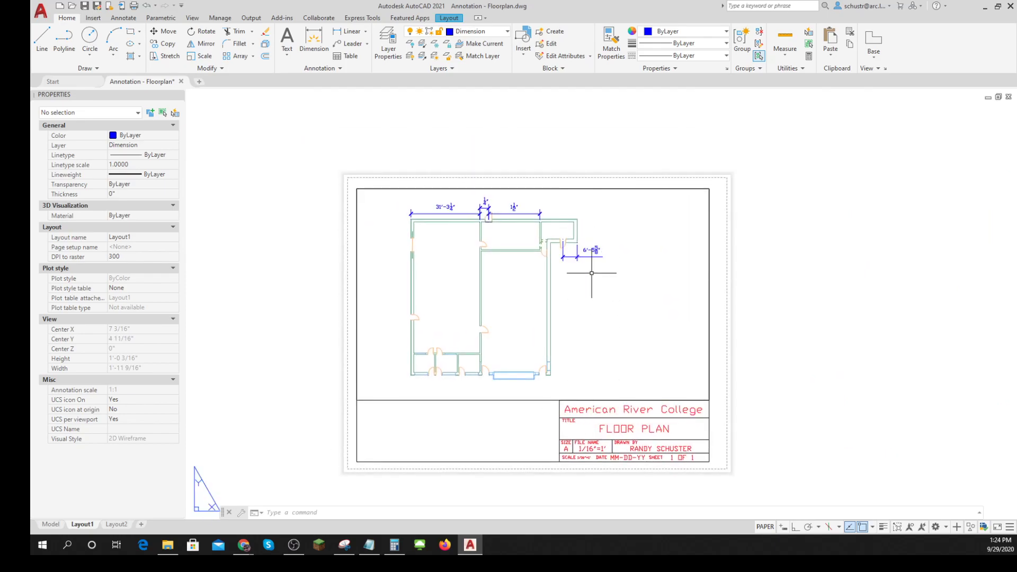
left_click(766, 527)
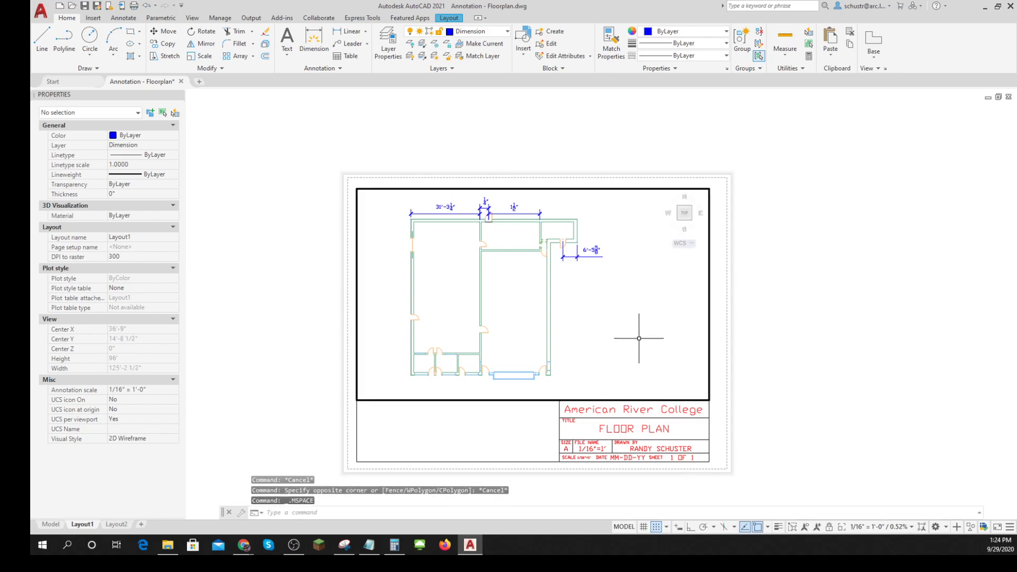
left_click(912, 532)
left_click(816, 461)
left_click(623, 528)
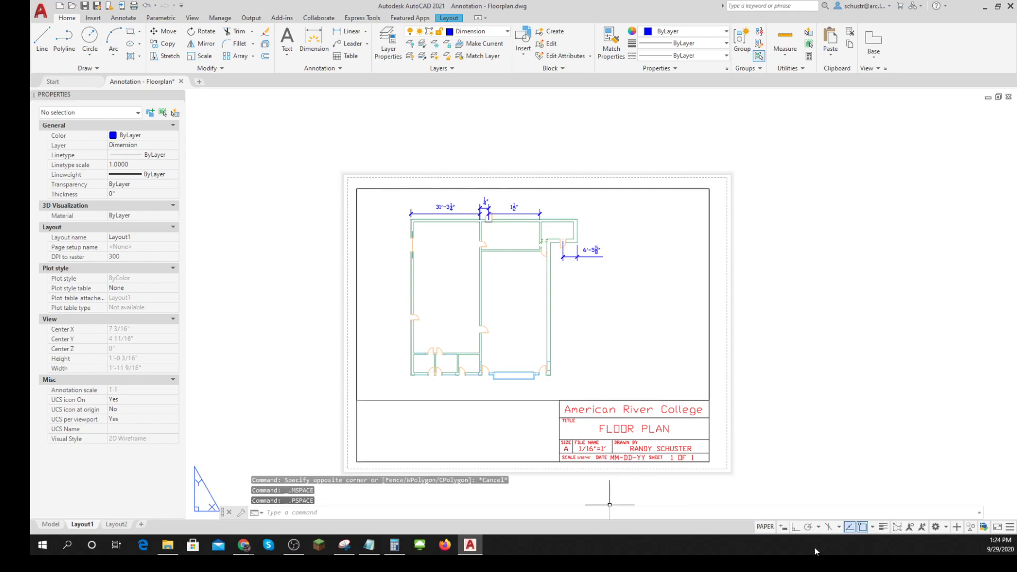
left_click(765, 528)
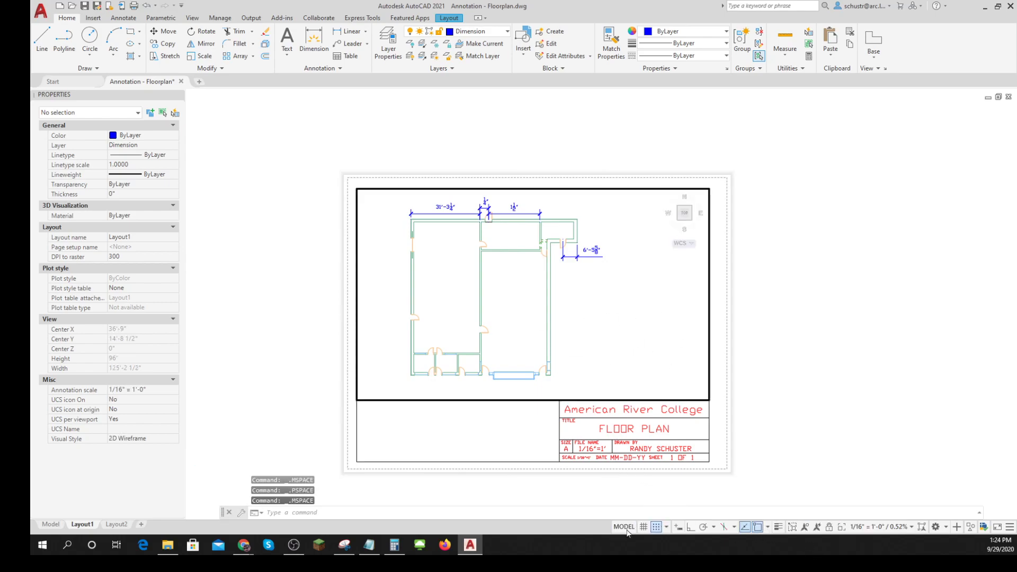
left_click(625, 528)
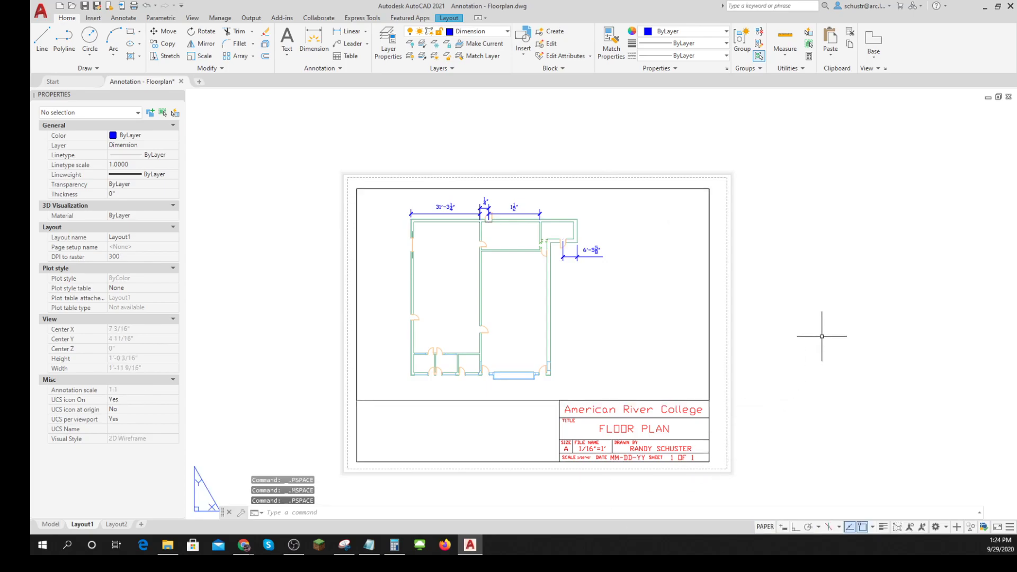
scroll(655, 461, "up", 4)
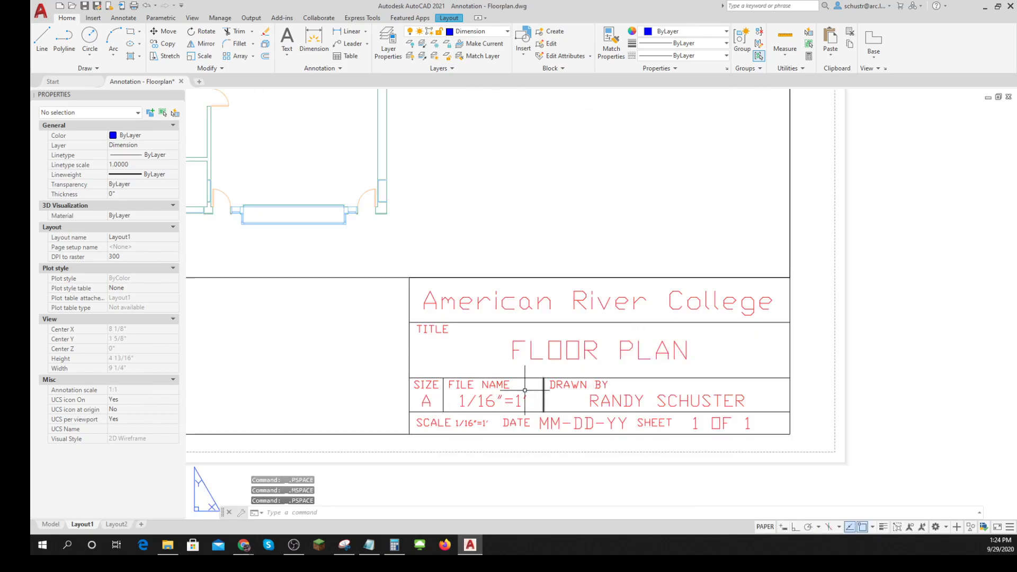
scroll(703, 375, "down", 4)
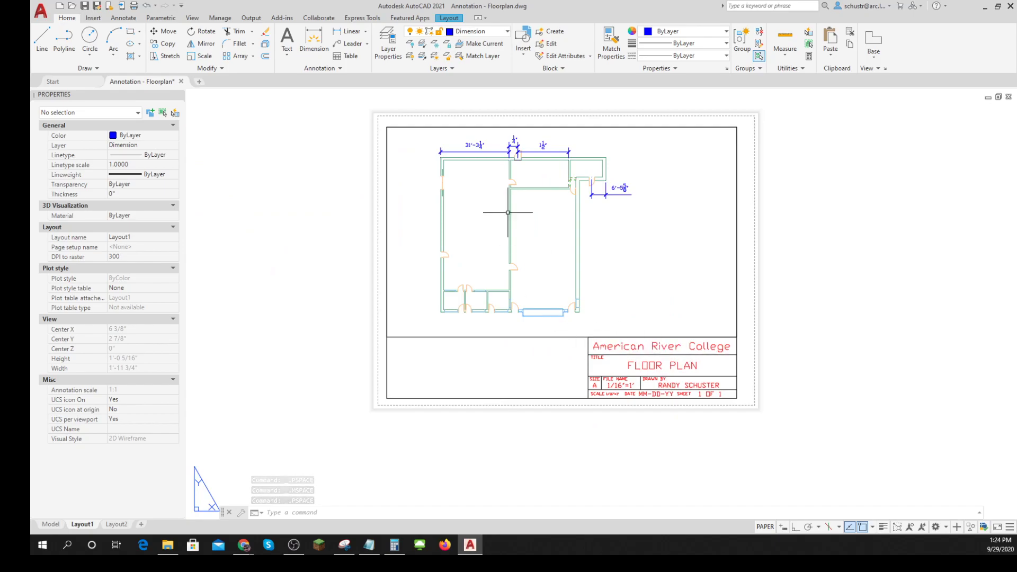
left_click(507, 32)
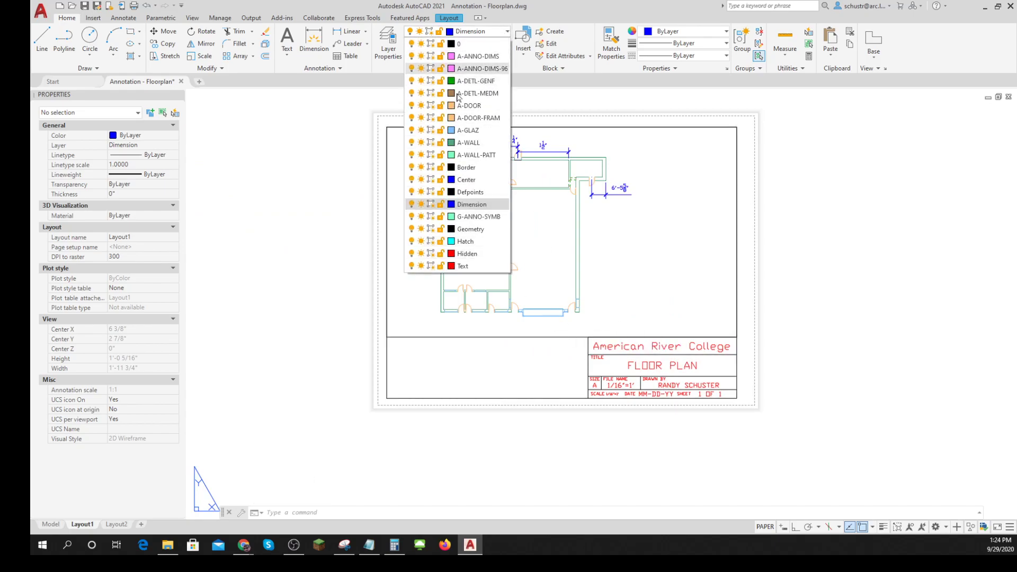
left_click(819, 207)
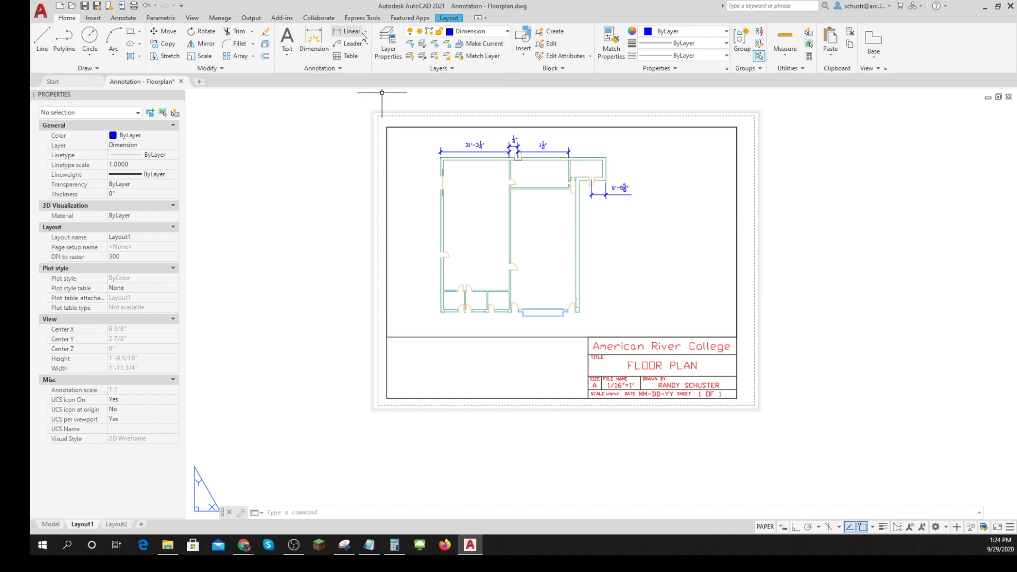
left_click(342, 72)
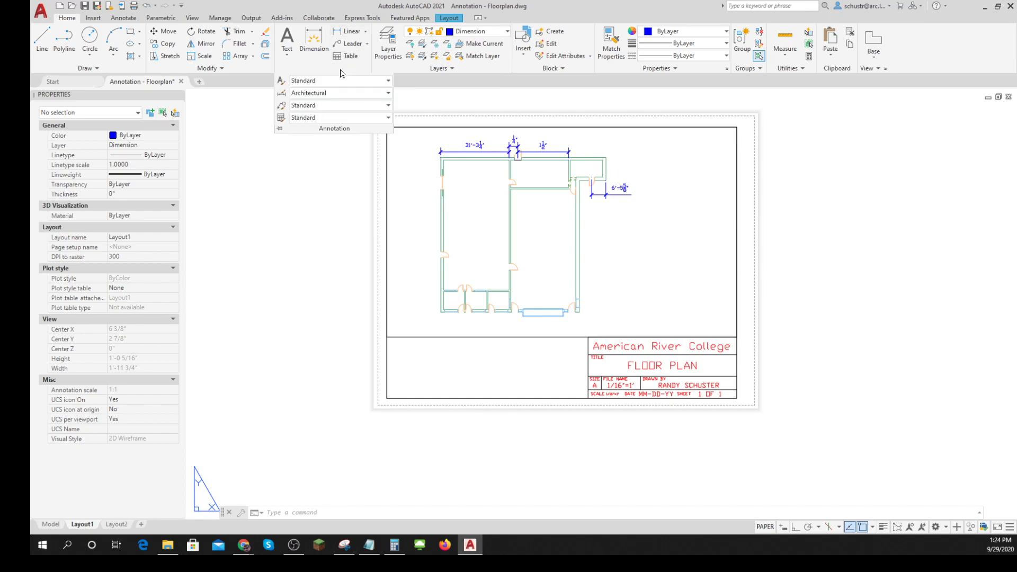
left_click(387, 94)
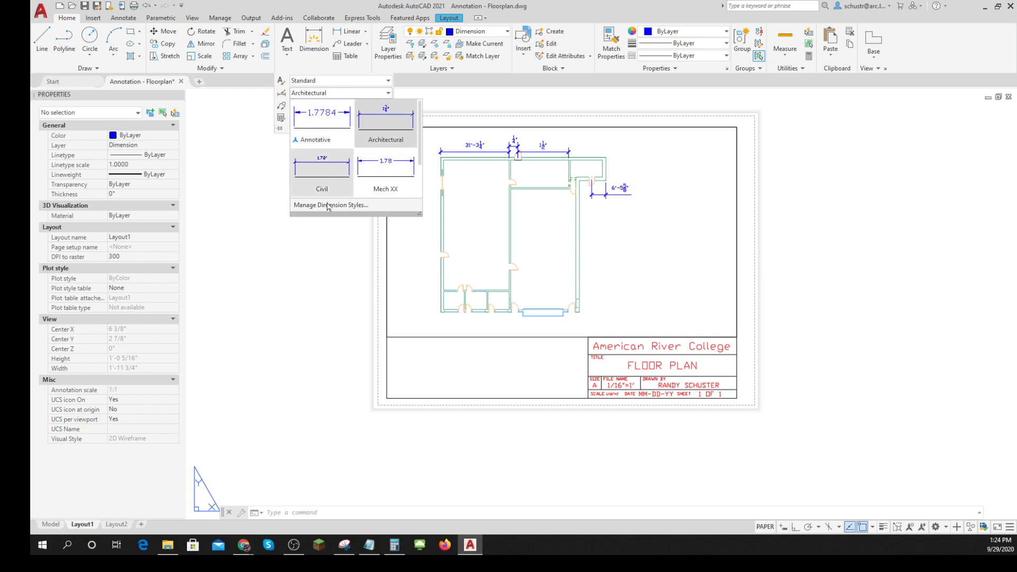
left_click(301, 301)
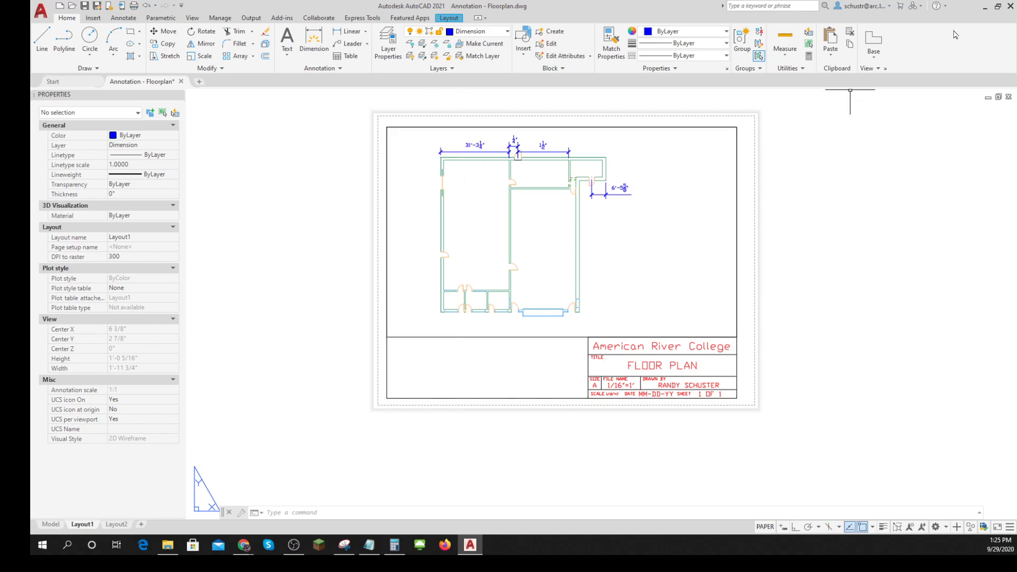
- Switch to Chrome, open the floor plan solution PDF and rotate it upright to examine the dimensions along the top wall
left_click(984, 8)
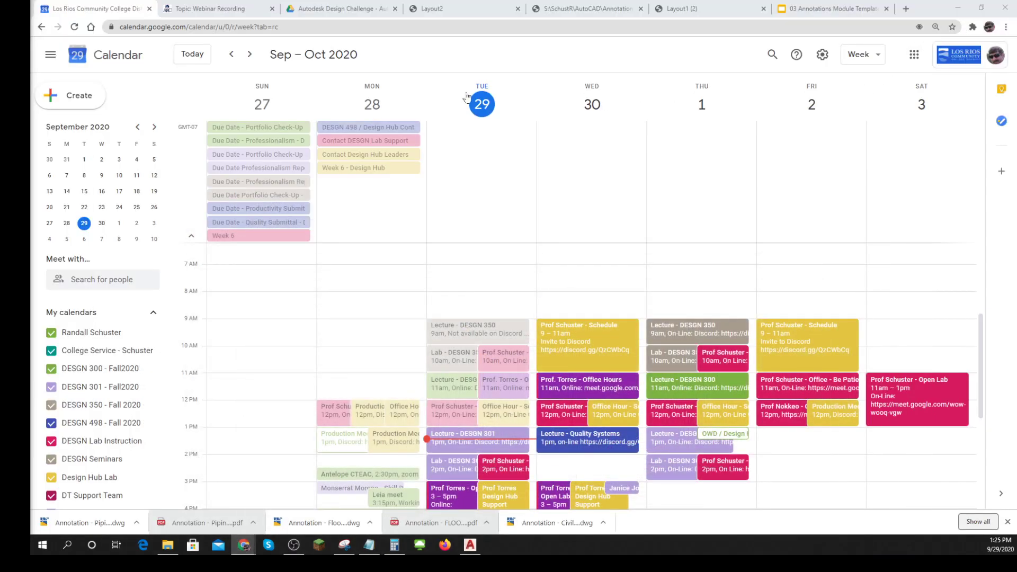
left_click(691, 11)
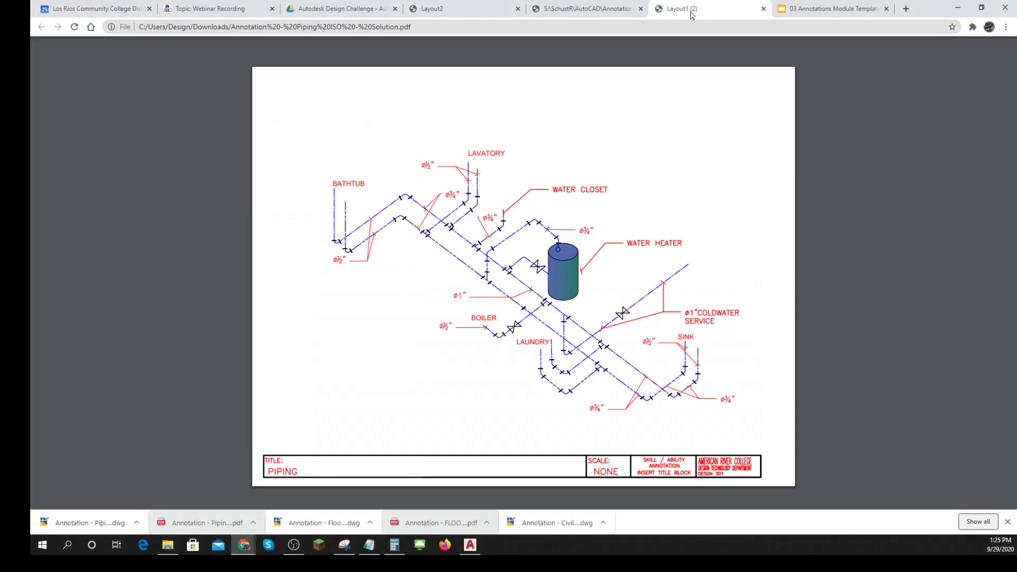
left_click(600, 11)
scroll(629, 292, "down", 2)
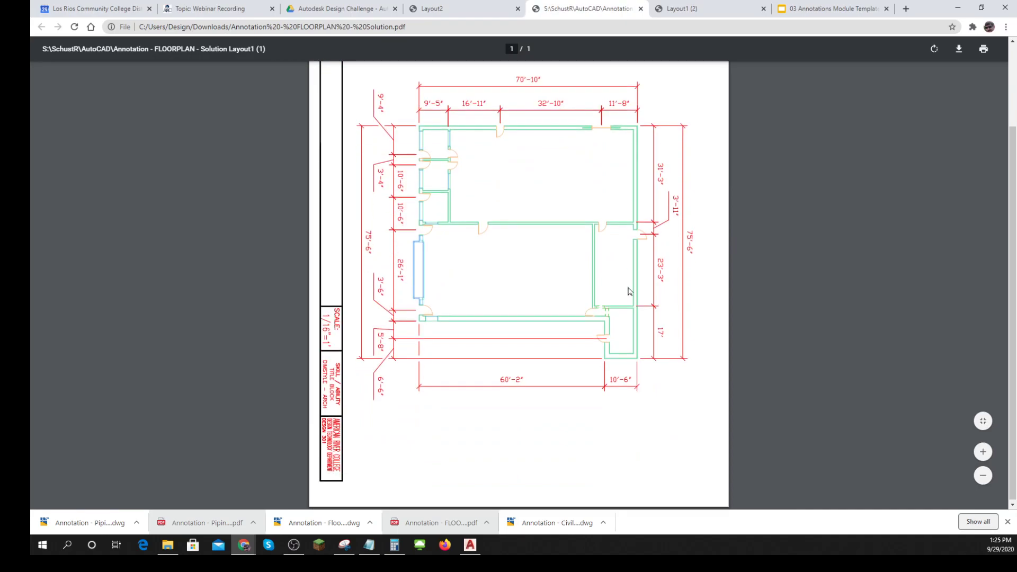
left_click(934, 51)
left_click(935, 50)
left_click(935, 50)
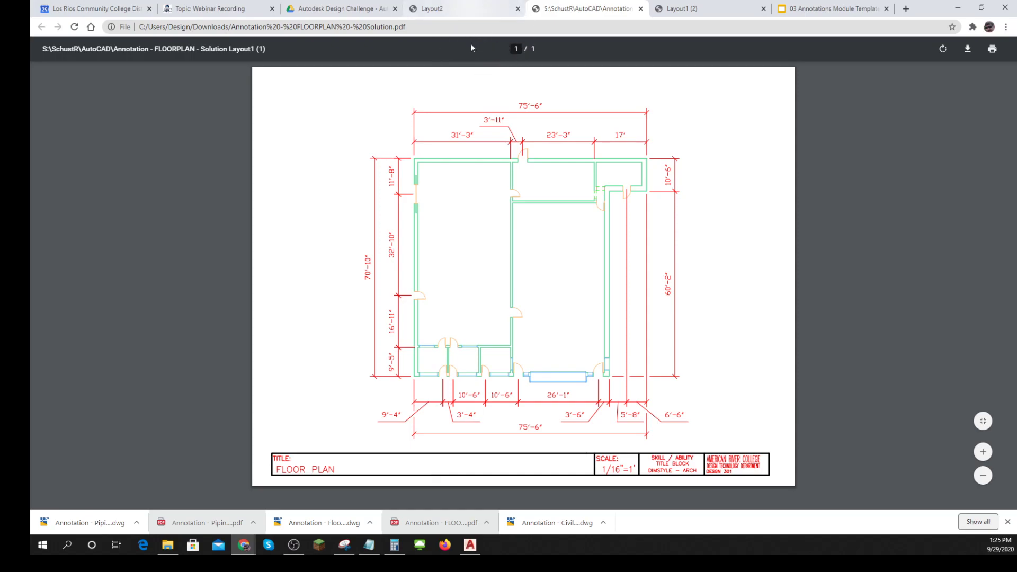
key("ctrl")
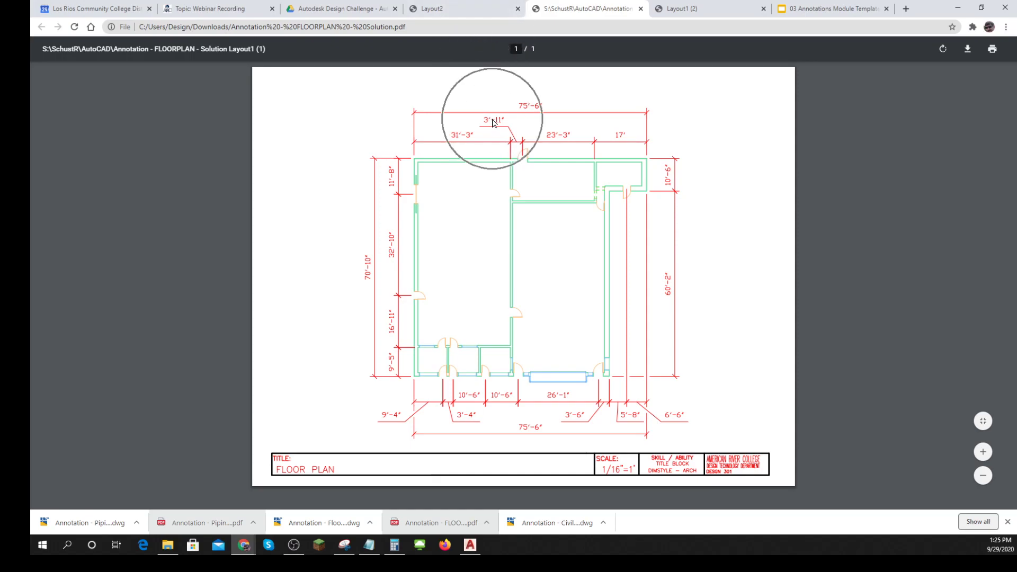
key("ctrl")
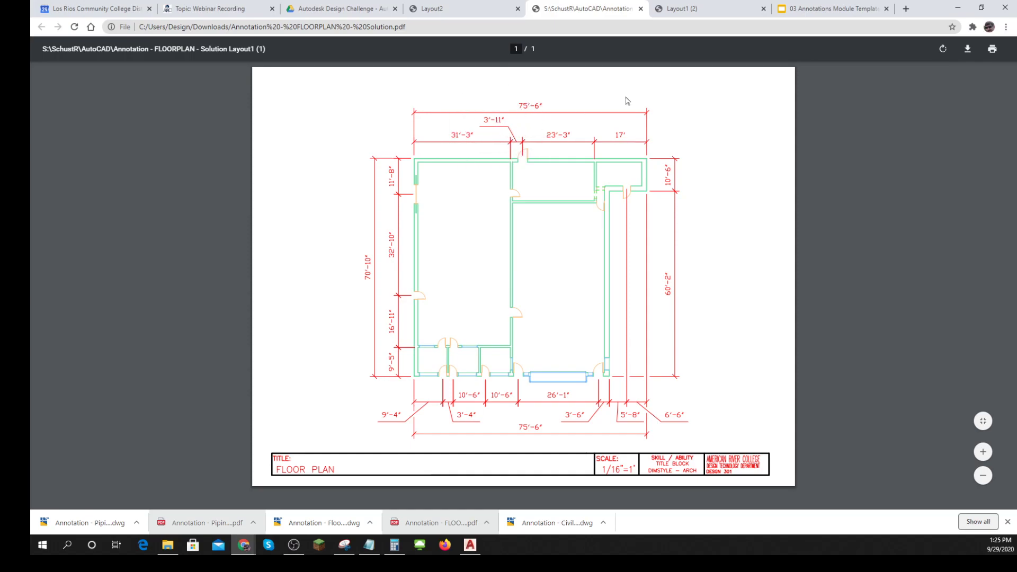
- Return to AutoCAD and erase the 1/4" and 1 1/2" dimensions and the short line across the top wall's door opening
left_click(470, 545)
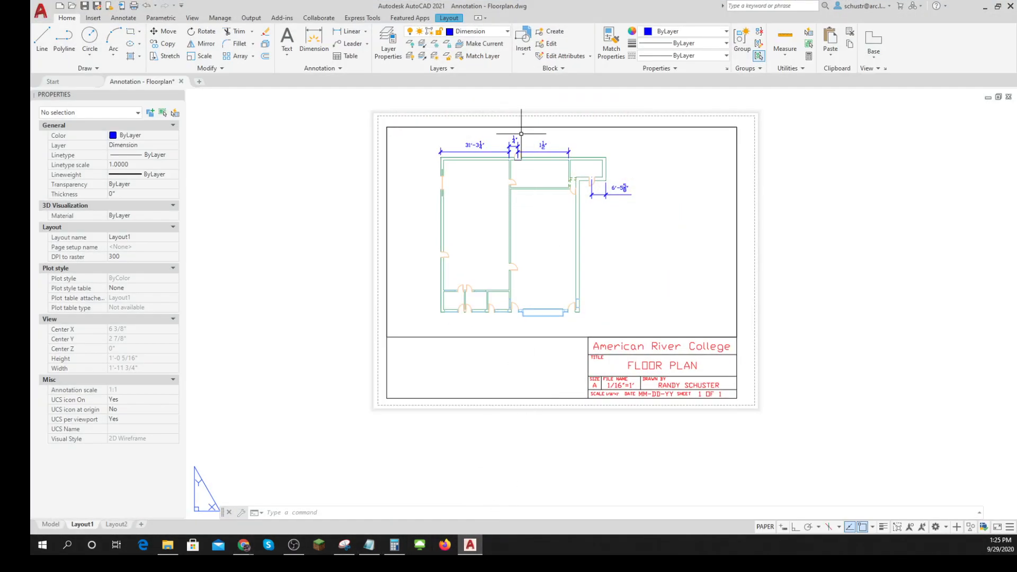
scroll(522, 135, "up", 6)
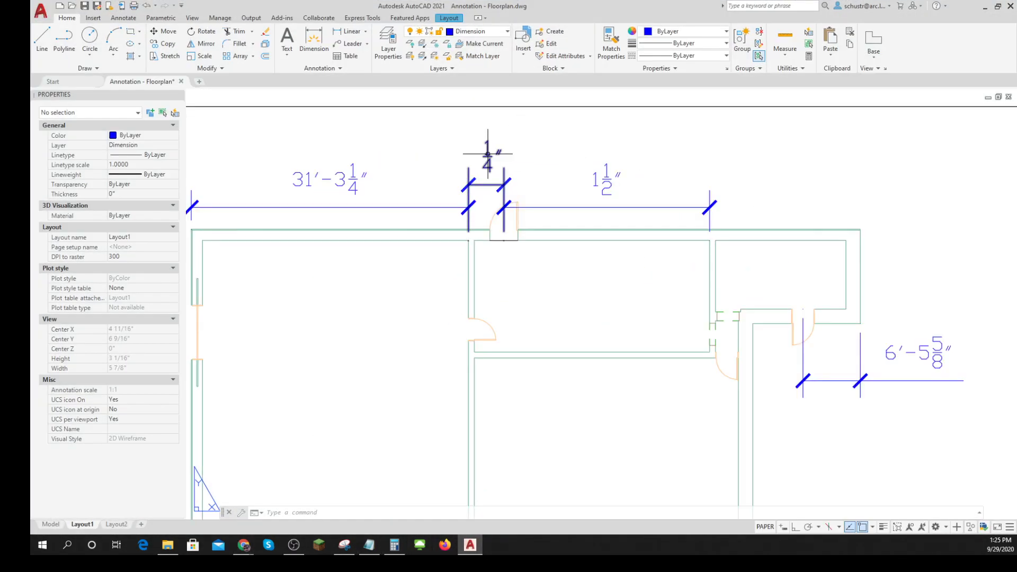
left_click(490, 153)
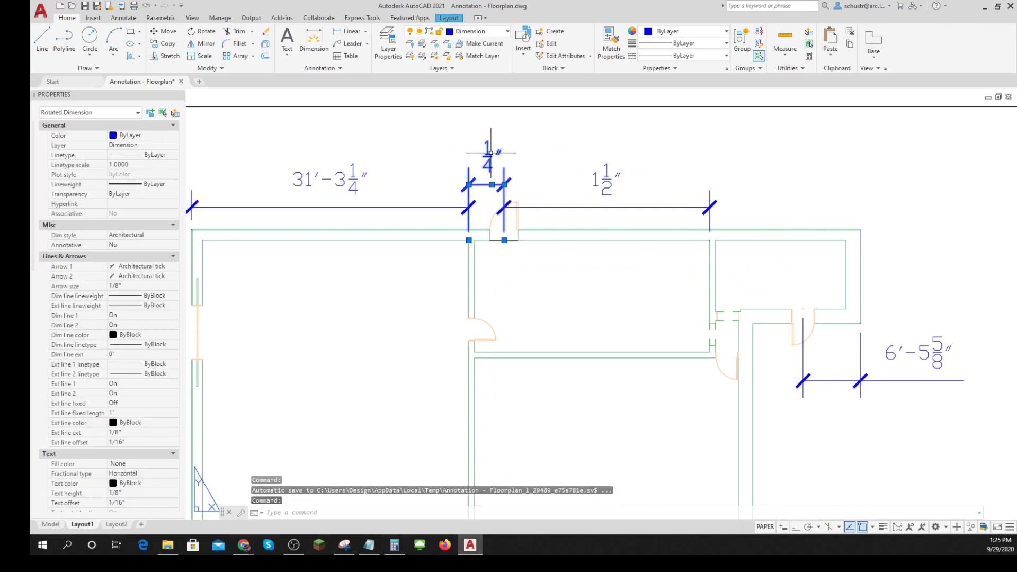
key("Delete")
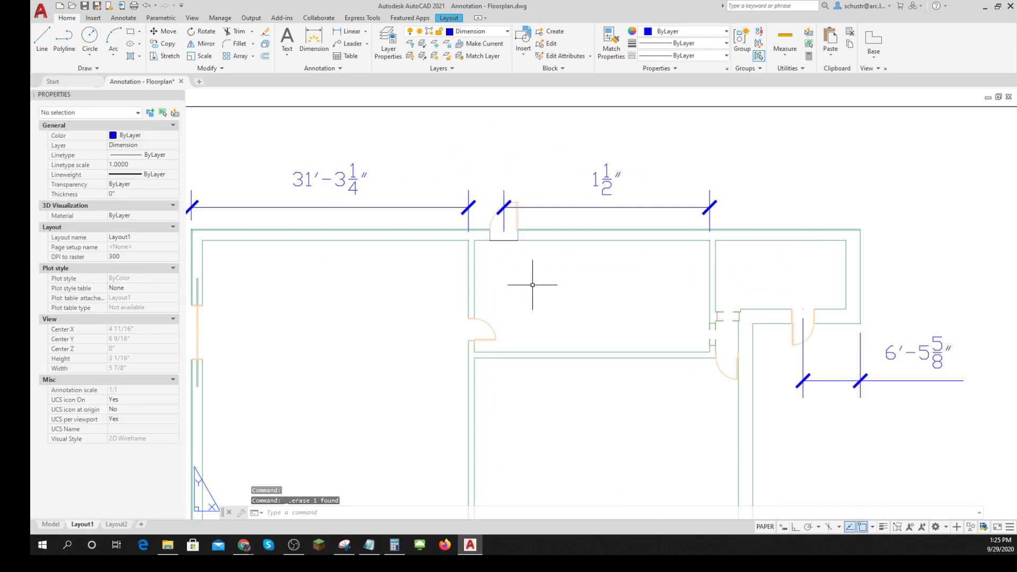
left_click(510, 250)
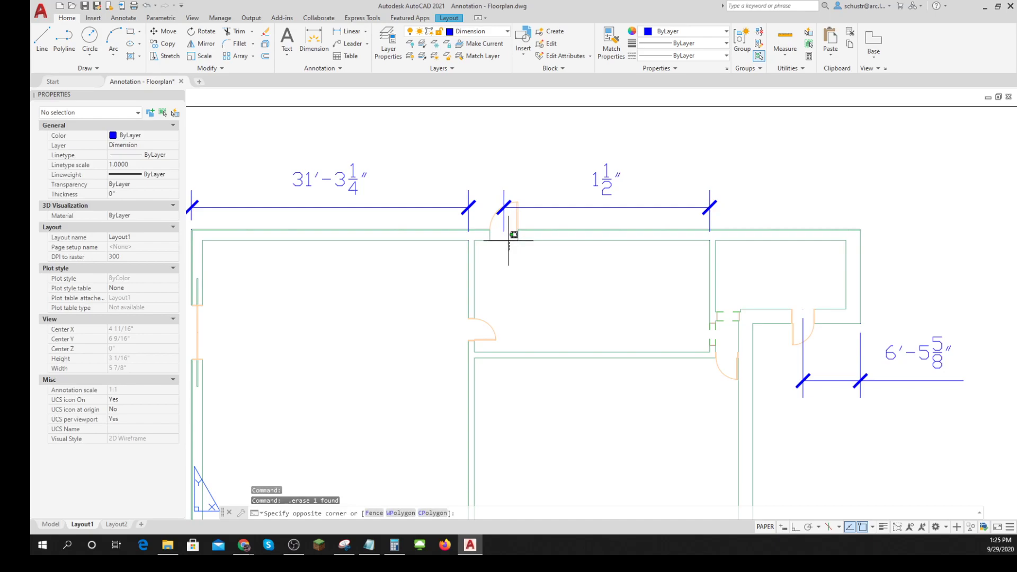
left_click(508, 239)
key("Delete")
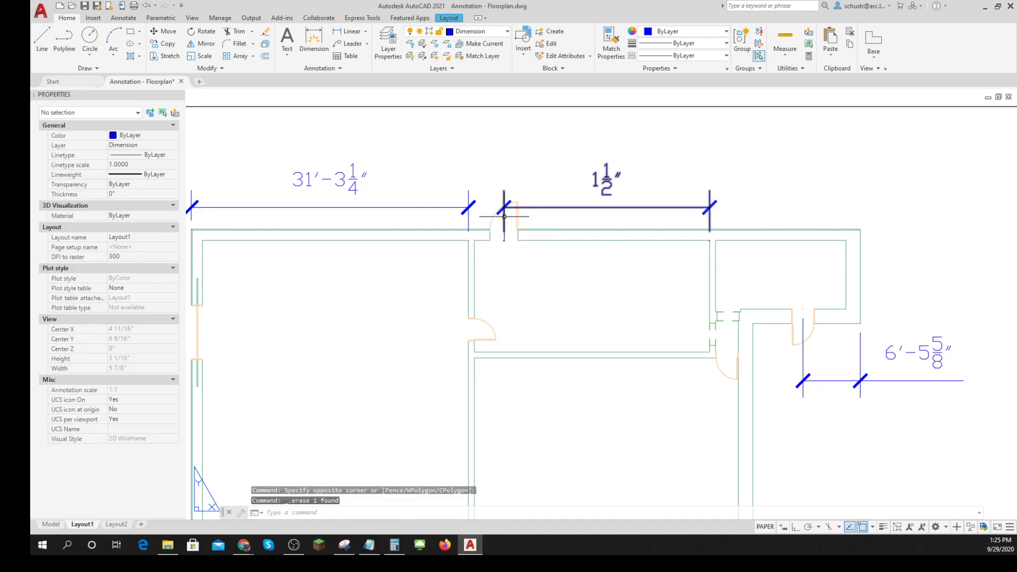
left_click(505, 216)
key("Delete")
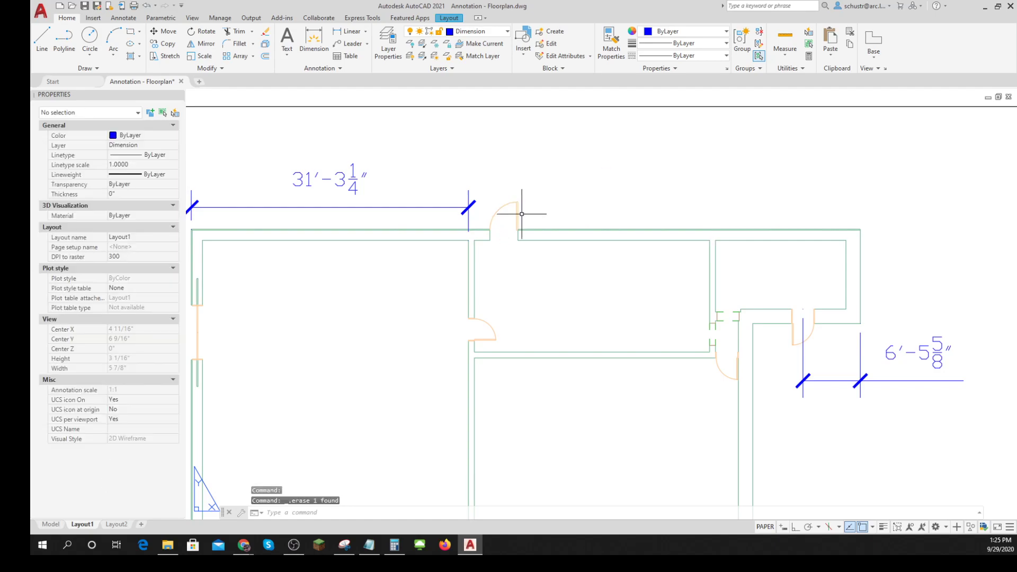
- Switch to model space and make Defpoints the current layer
left_click(51, 524)
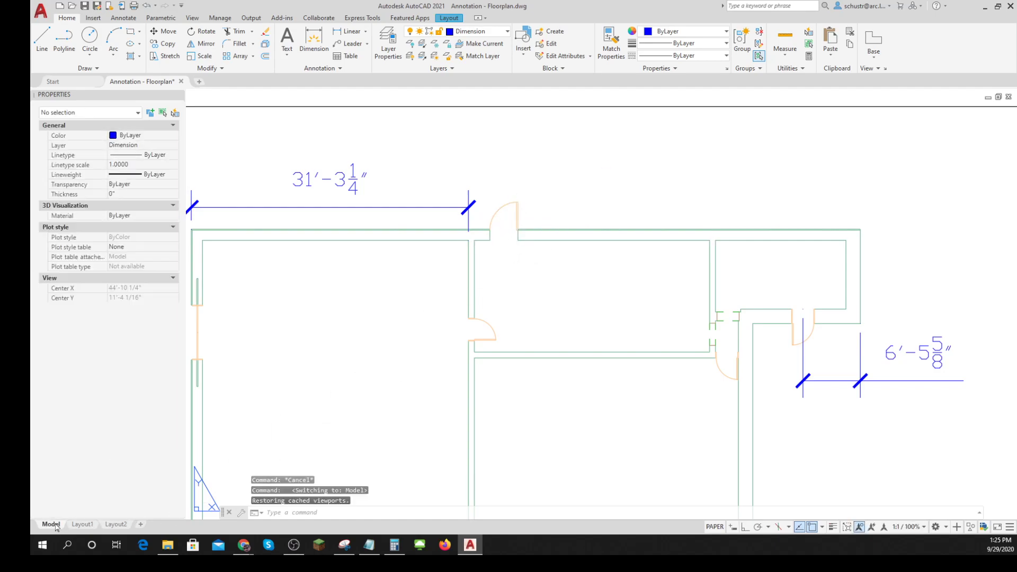
left_click(507, 32)
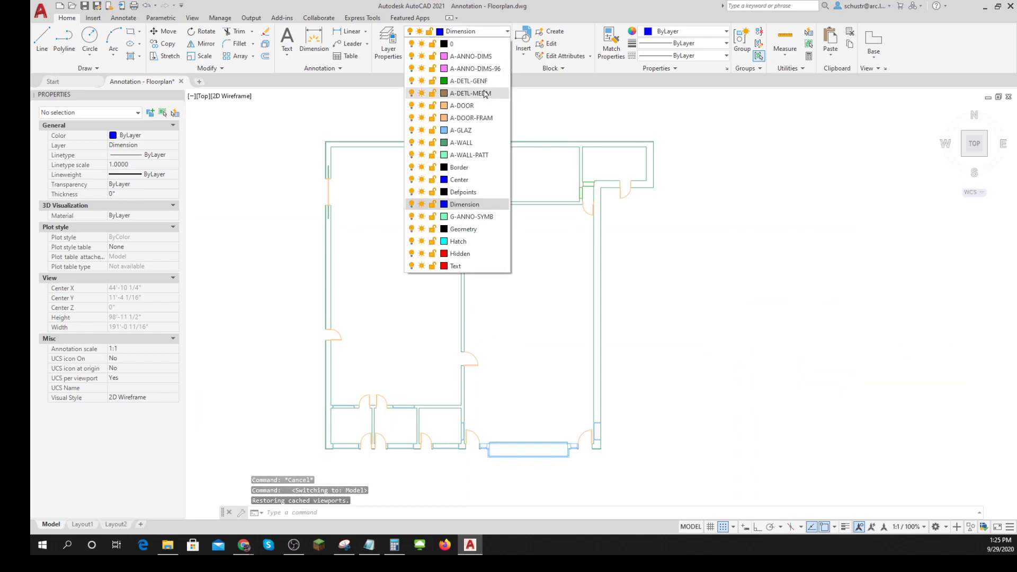
left_click(464, 192)
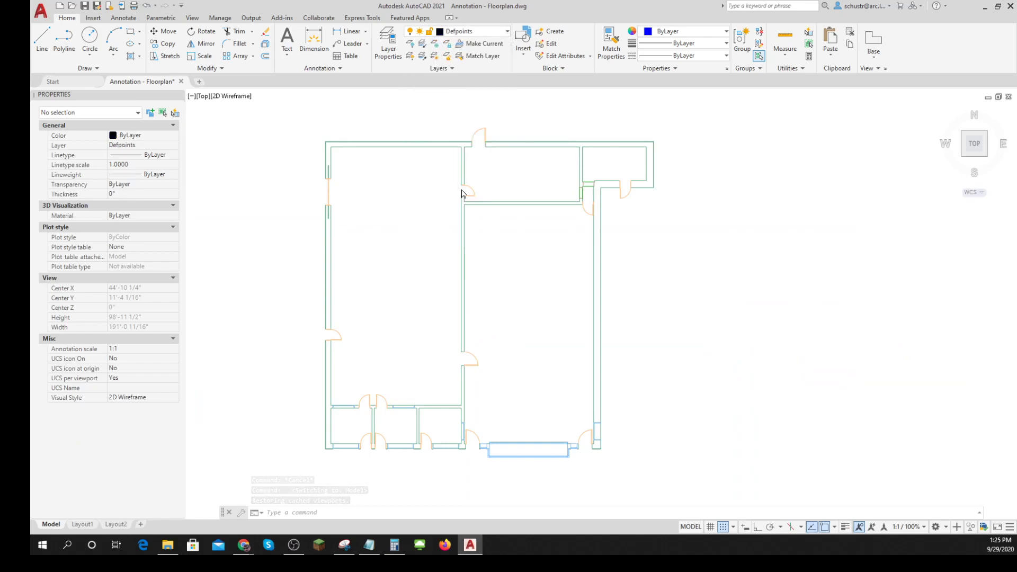
- Draw a line across the top wall's door opening, joining the inner corners of its two jambs
left_click(42, 40)
scroll(494, 149, "up", 8)
middle_click_drag(406, 132, 438, 292)
scroll(438, 293, "up", 2)
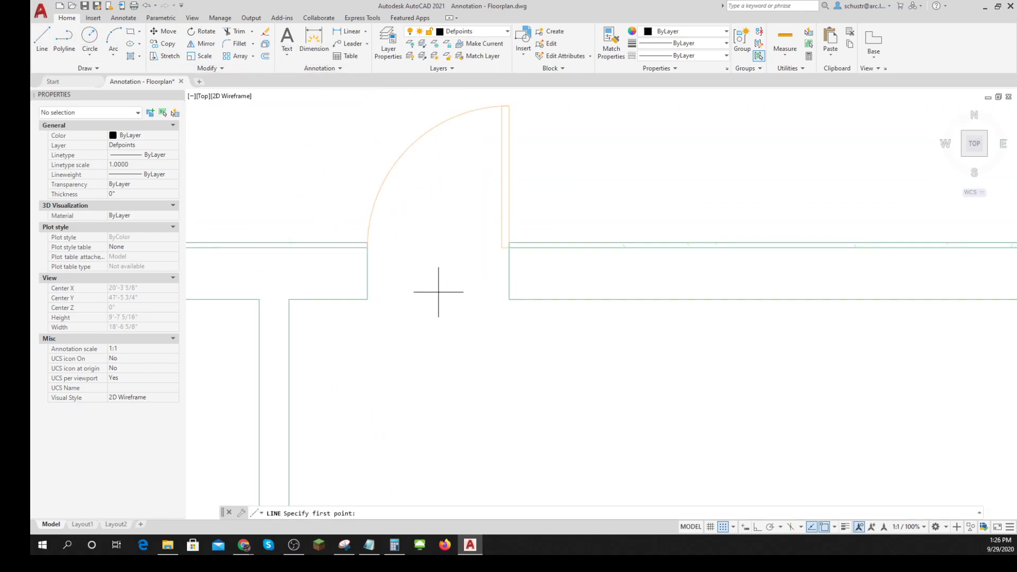
left_click(367, 300)
left_click(509, 299)
key("Return")
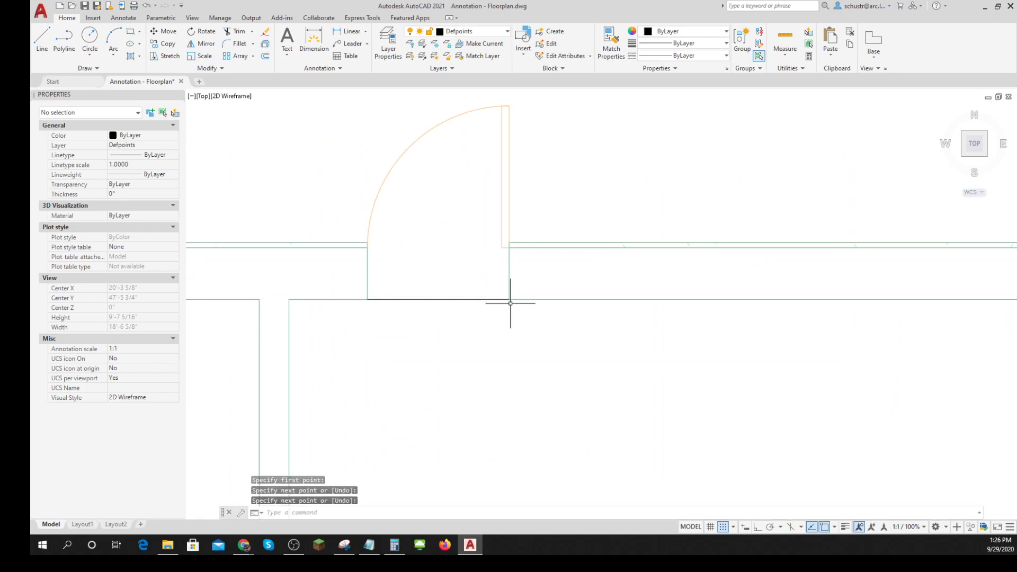
- Draw a line across the inner side of the door opening in the small upper-right room's lower wall
scroll(510, 304, "down", 5)
key("Return")
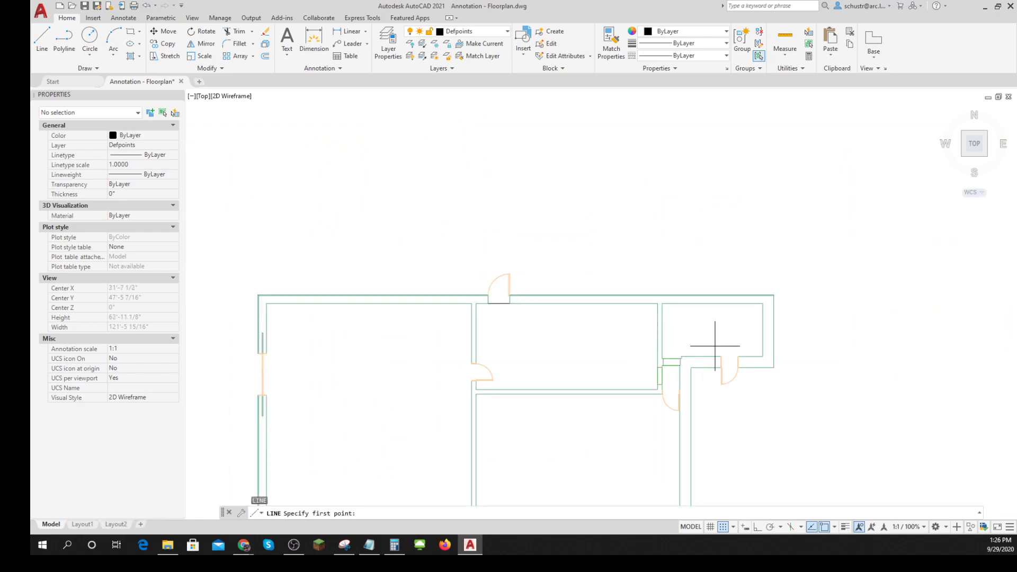
left_click(721, 356)
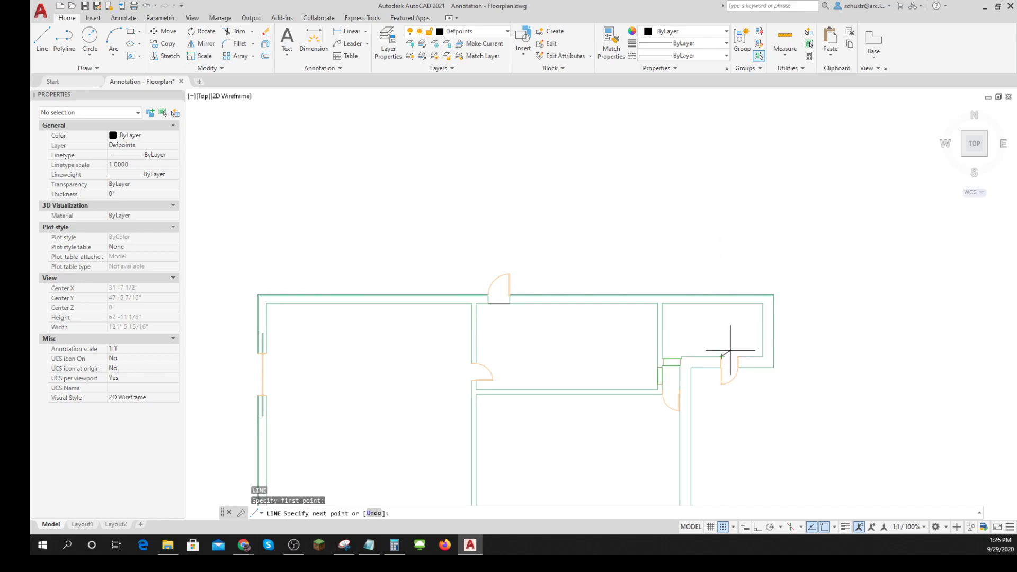
left_click(734, 352)
key("Return")
scroll(751, 334, "down", 4)
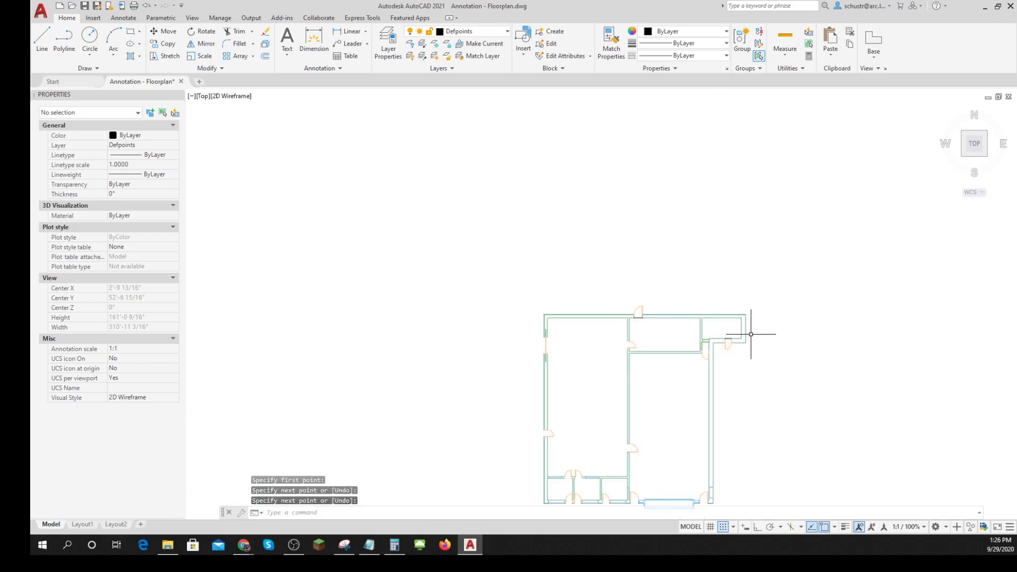
scroll(528, 361, "down", 2)
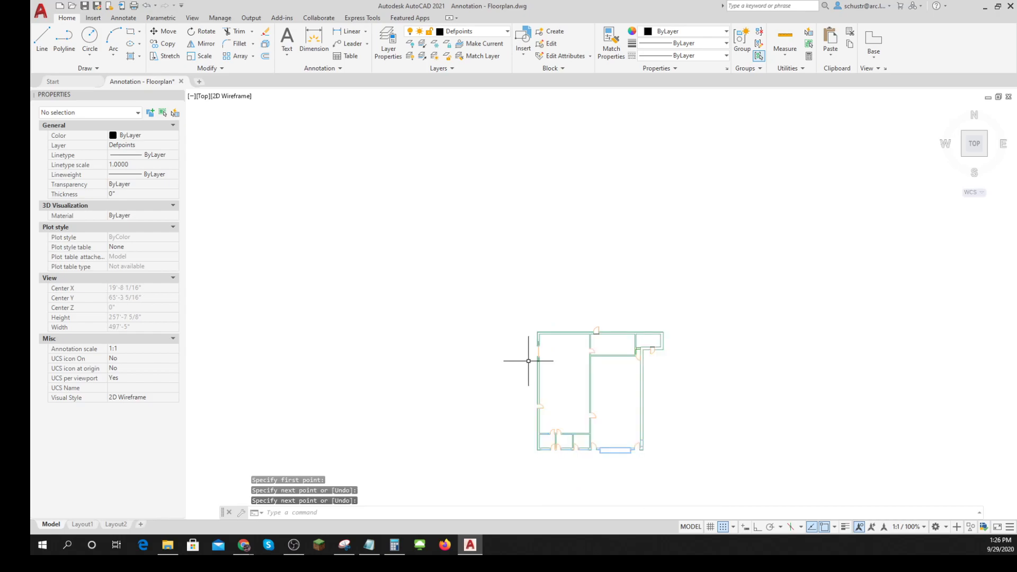
- On Layout1, add a linear dimension from the interior wall corner to the top door line's midpoint, aligned with the 31'-3 1/4" dimension
left_click(82, 524)
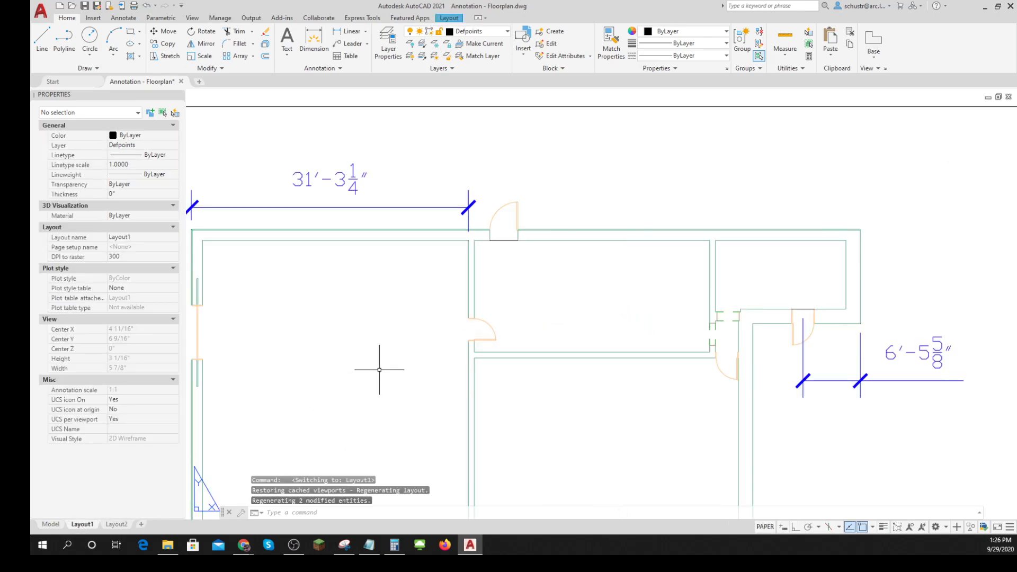
left_click(354, 39)
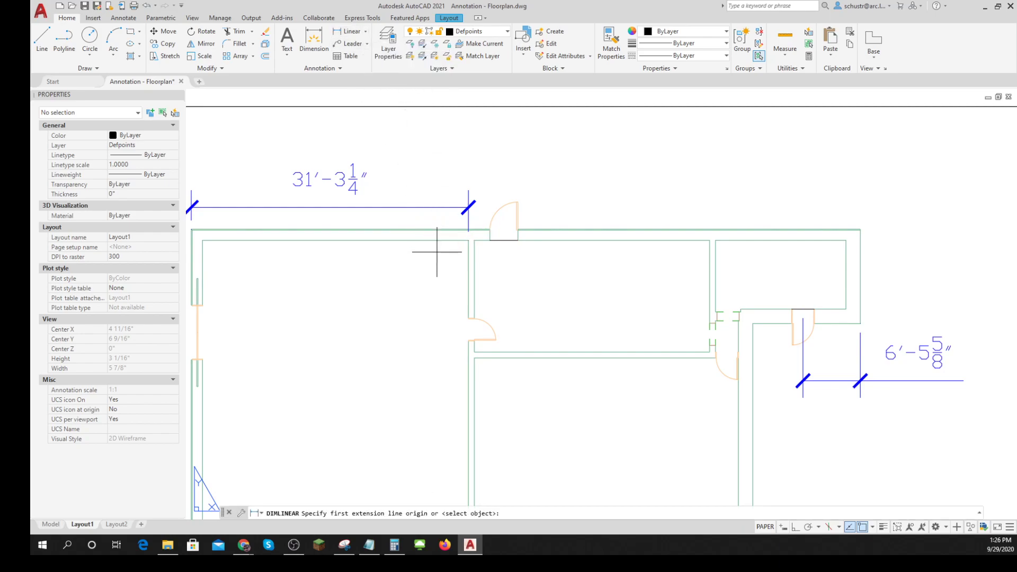
left_click(469, 241)
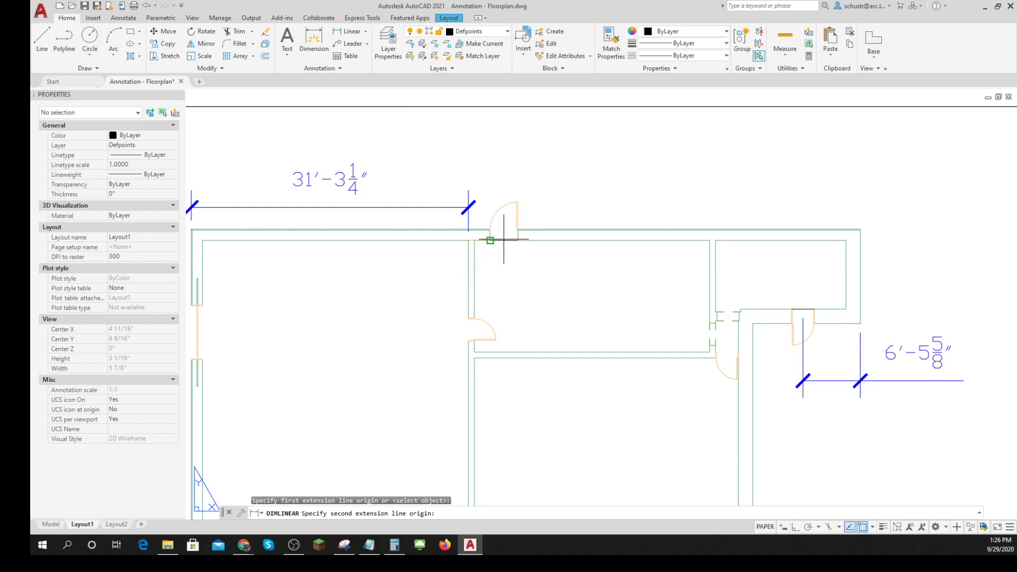
right_click(506, 240, "shift")
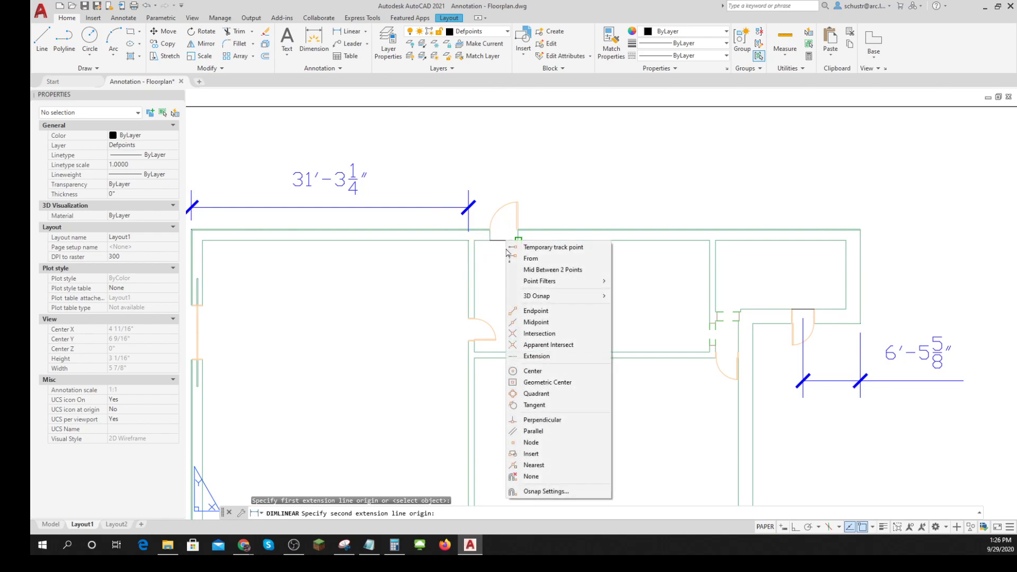
left_click(534, 322)
left_click(509, 239)
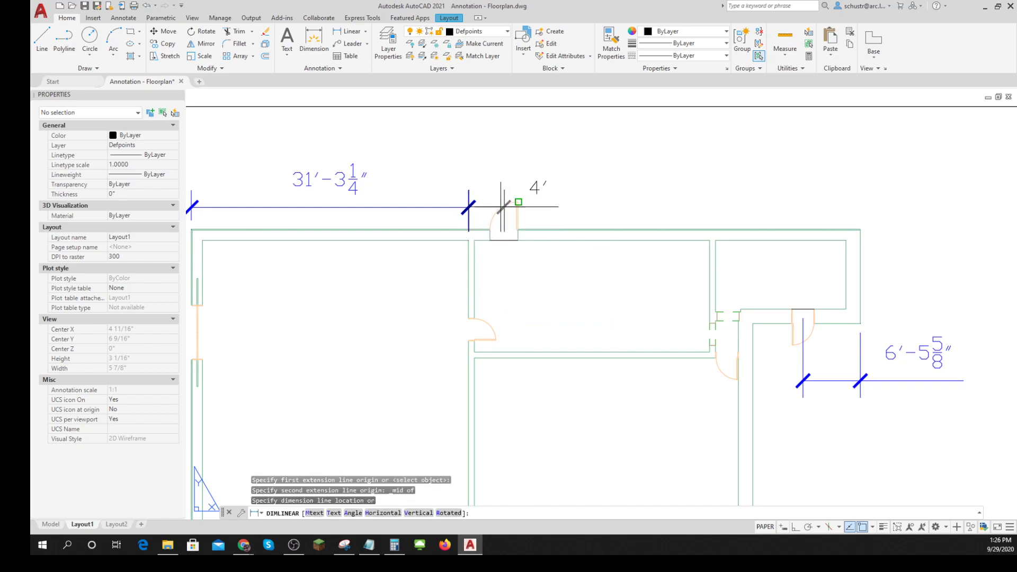
left_click(468, 207)
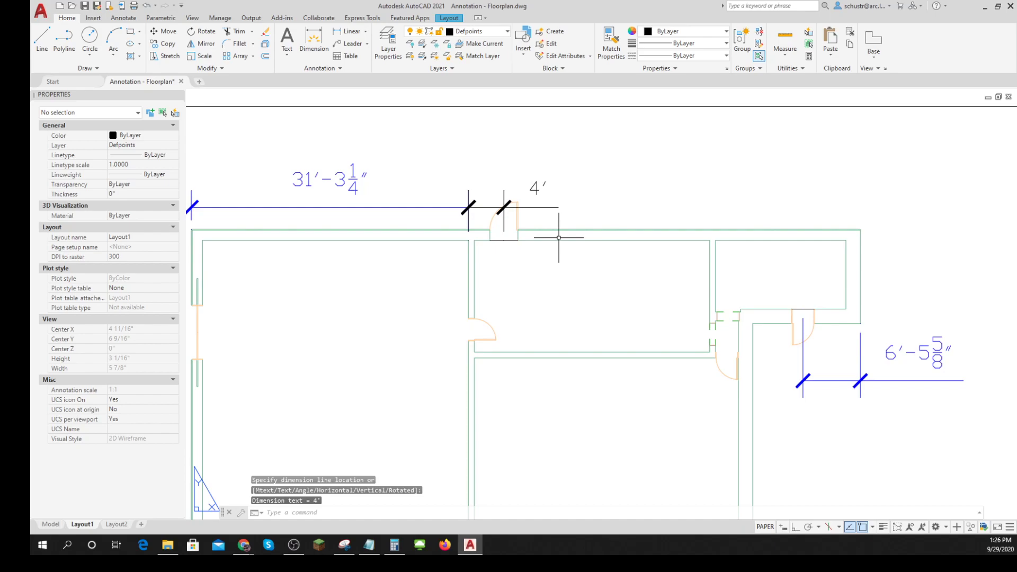
key("Escape")
key("Escape")
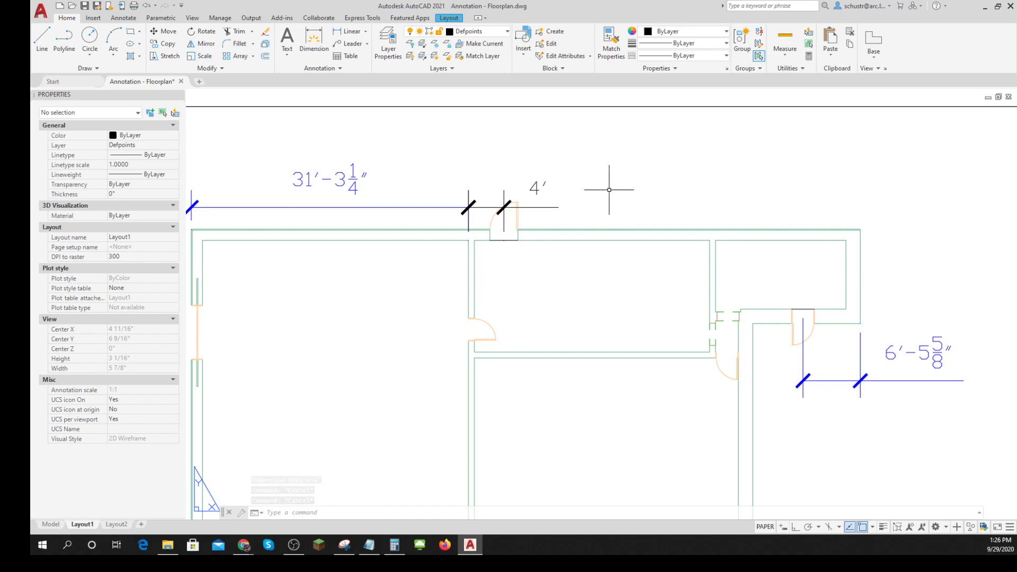
- Move the new dimension at the top door onto the Dimension layer
left_click(536, 189)
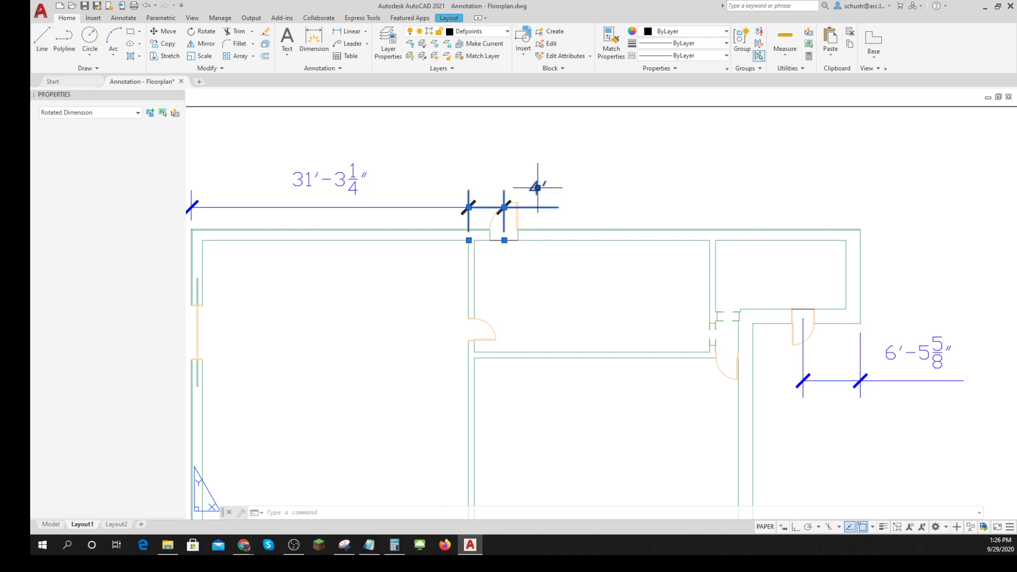
left_click(507, 33)
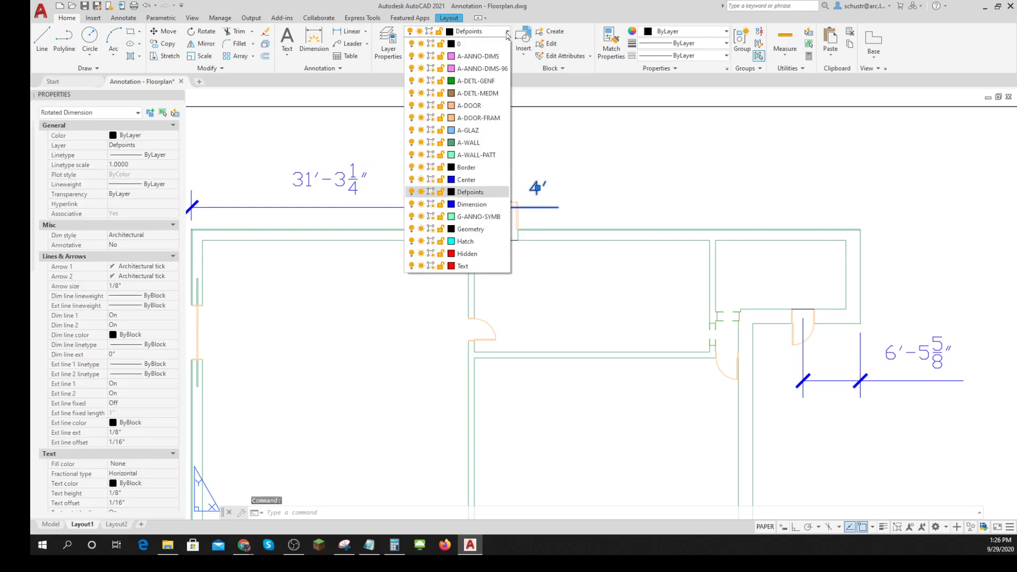
left_click(486, 207)
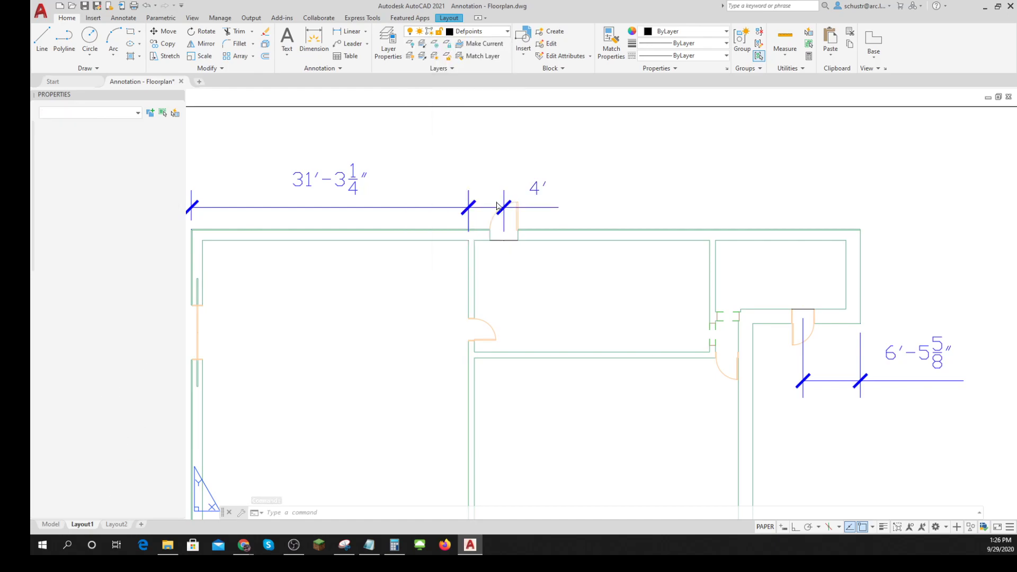
- Reposition the top door dimension's text centrally between its extension lines, raising its dimension line slightly above the adjacent 31'-3 1/4" one
key("Escape")
key("Escape")
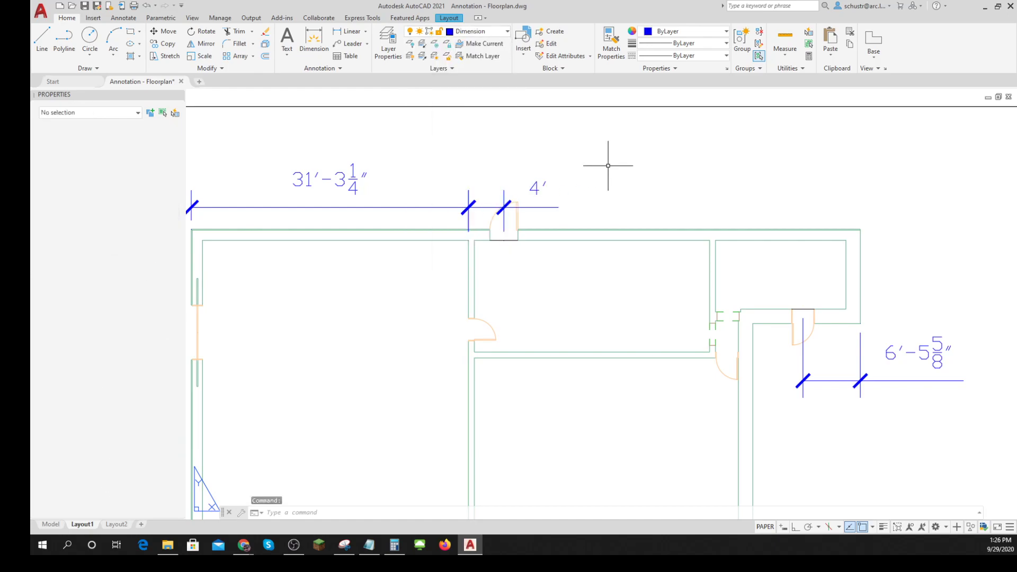
left_click(537, 189)
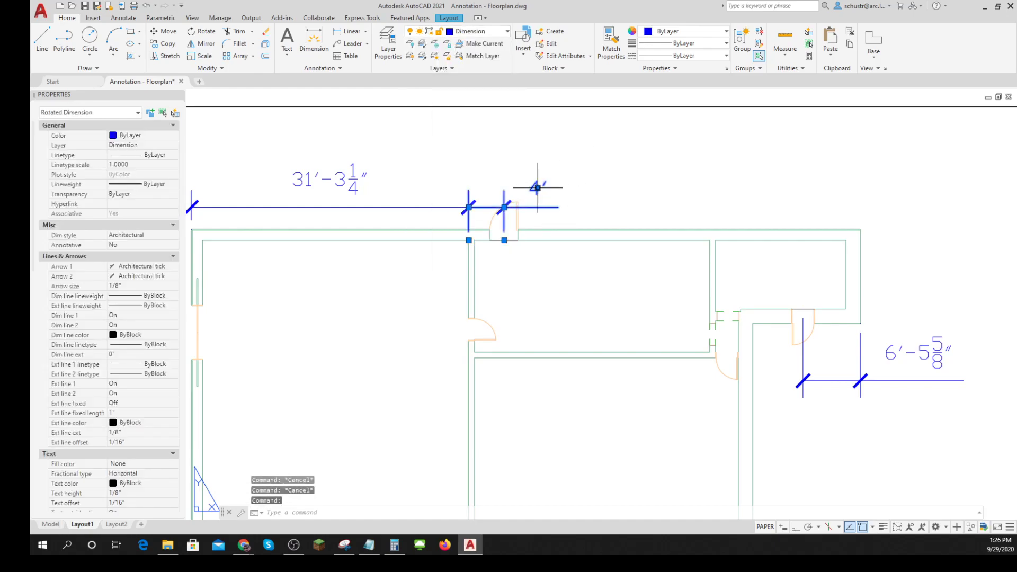
left_click(538, 188)
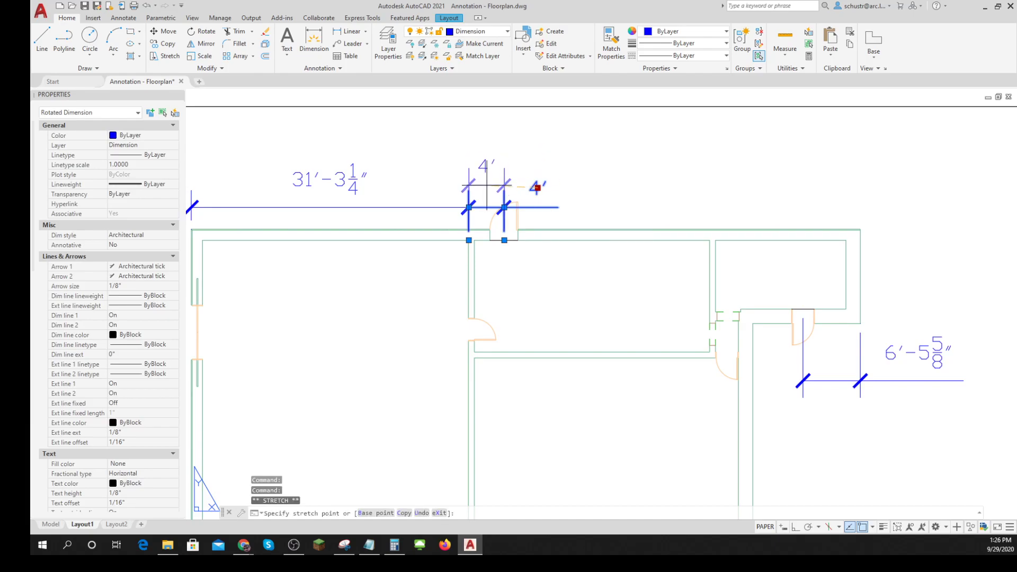
left_click(485, 175)
key("Escape")
key("Escape")
key("Escape")
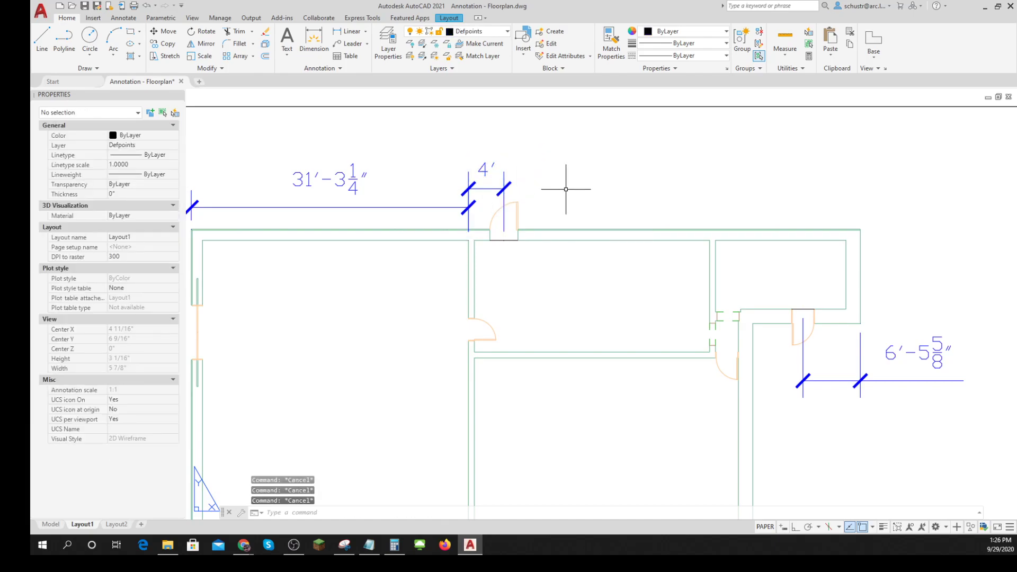
- Make Dimension the current layer with no objects selected
left_click(479, 31)
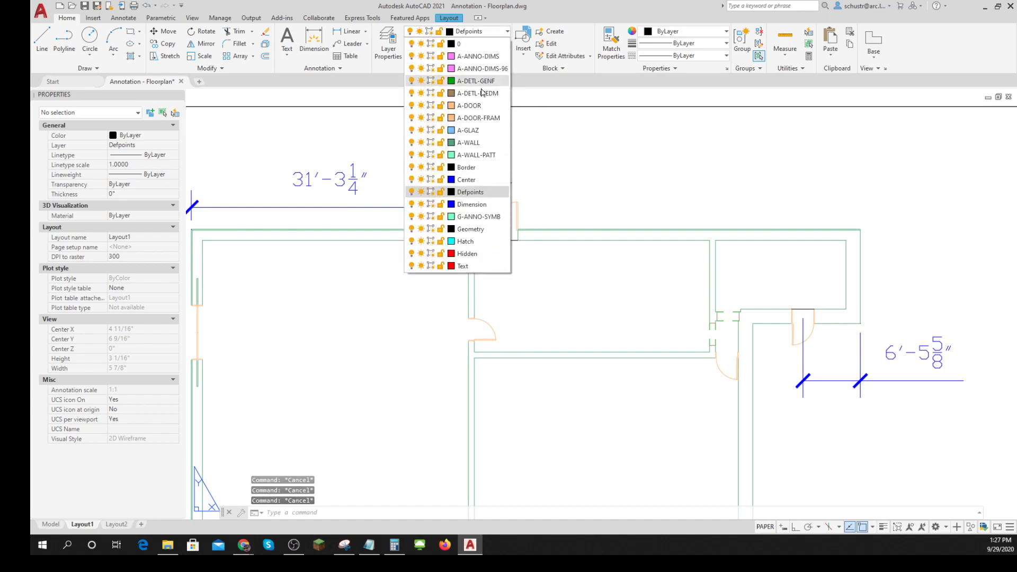
left_click(469, 205)
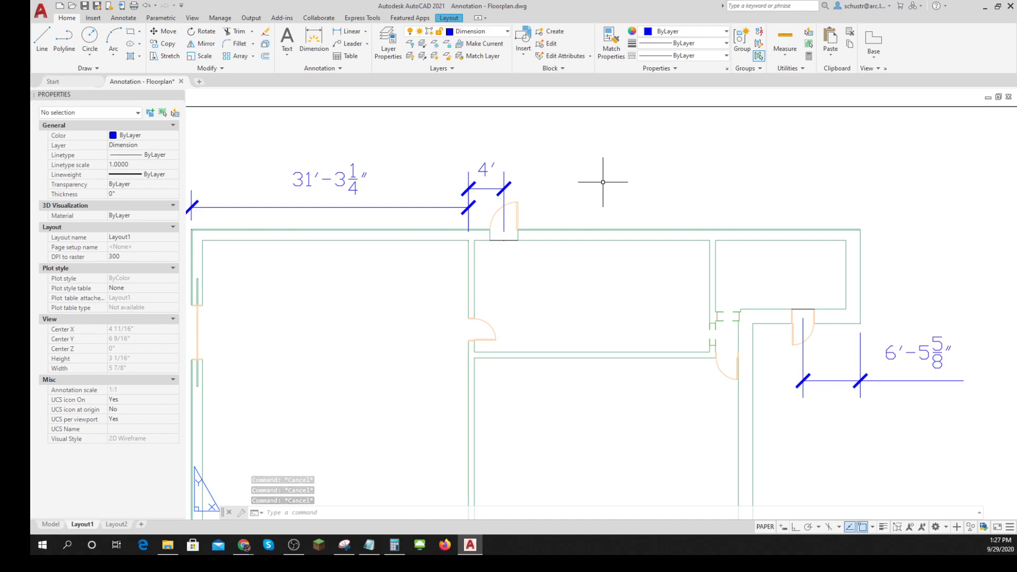
left_click(479, 32)
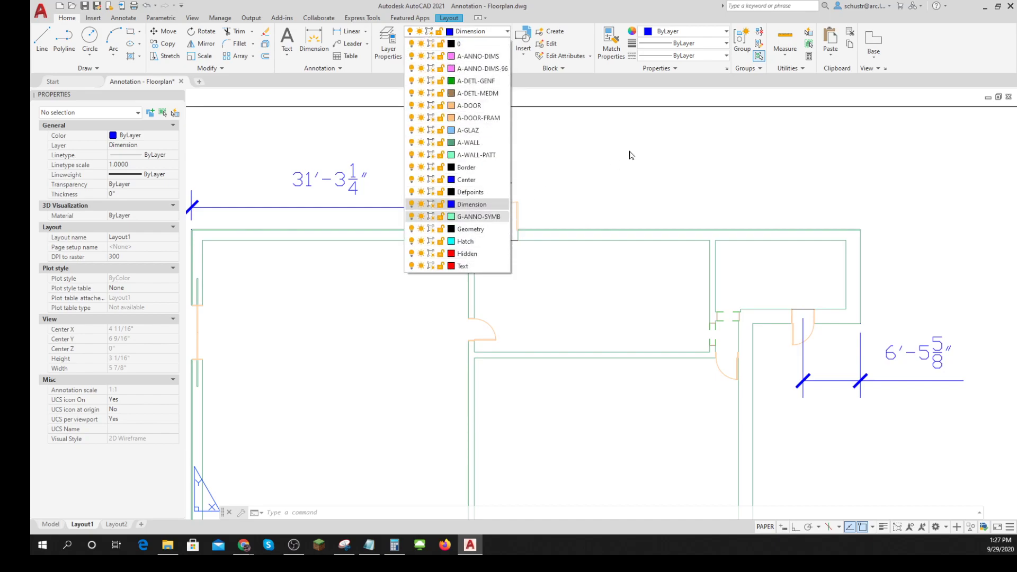
key("Escape")
key("Escape")
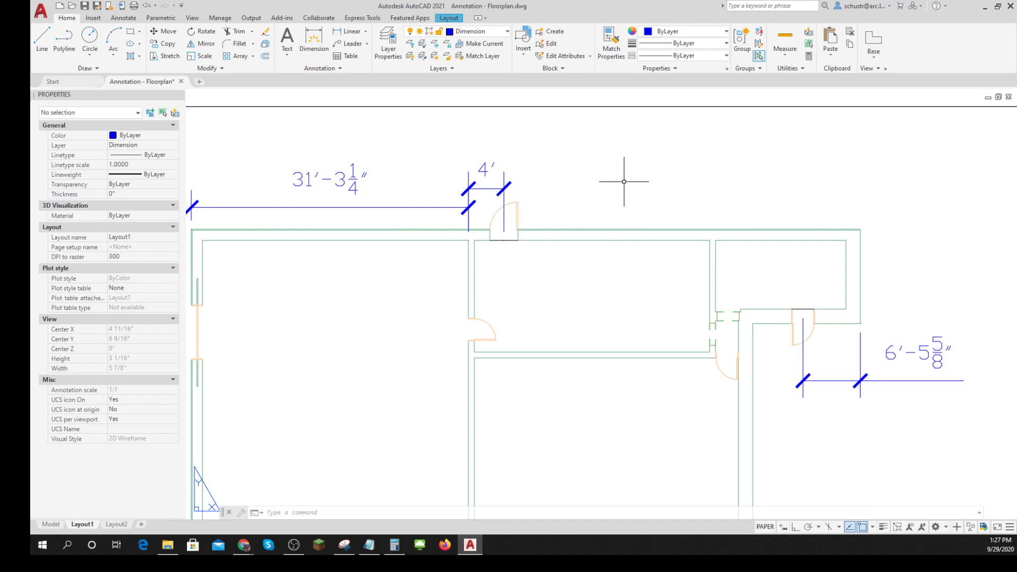
- Choose Architectural as the current dimension style with no objects selected
scroll(625, 193, "down", 2)
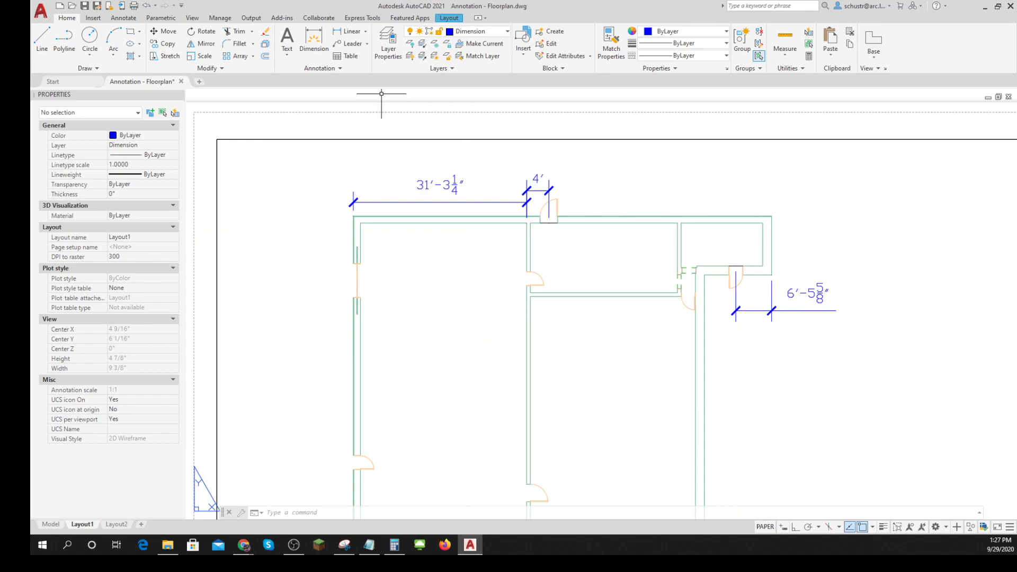
left_click(341, 68)
left_click(388, 95)
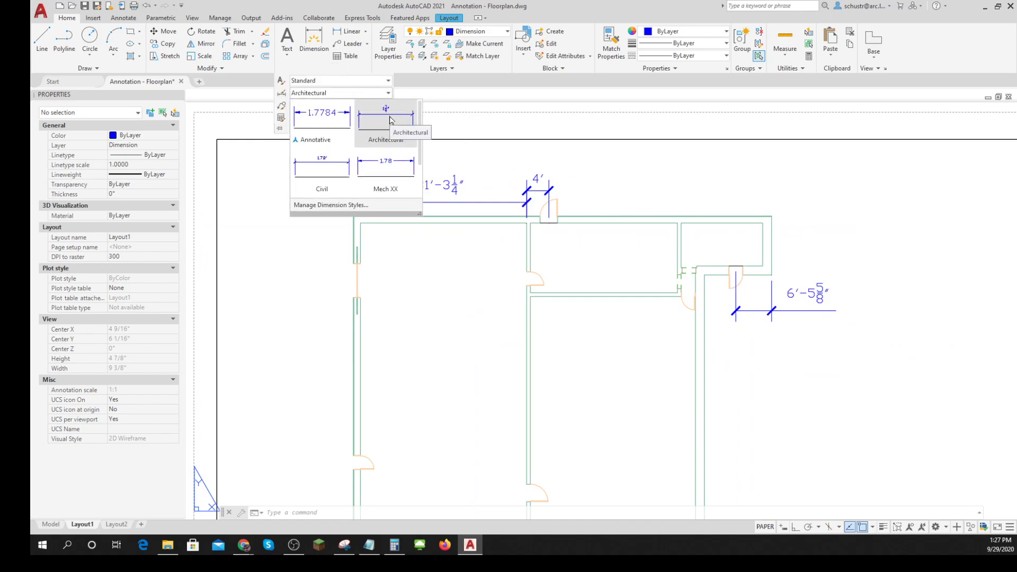
left_click(390, 120)
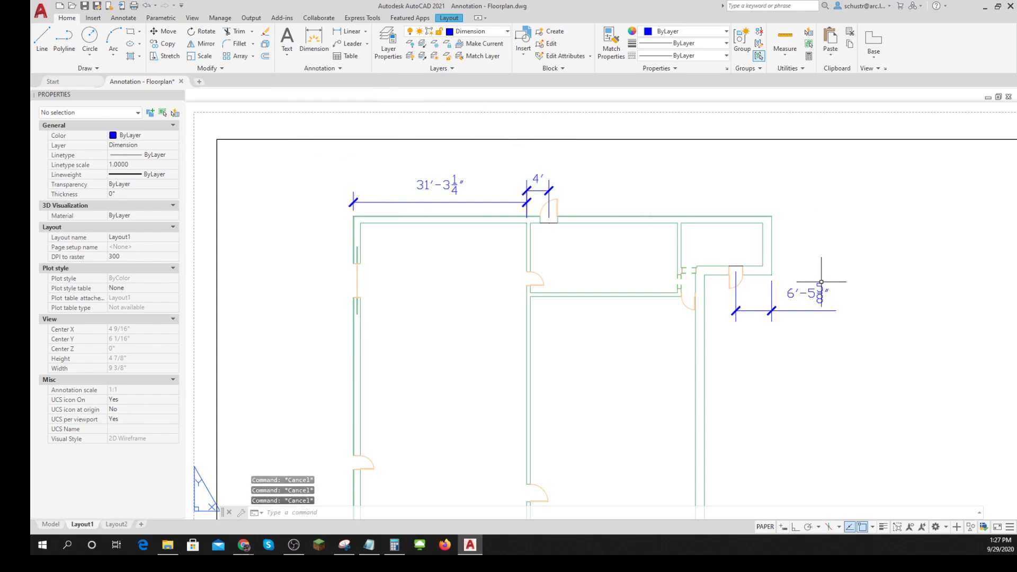
- Change the dimension below the small upper-right room's door to the Mech XX dimension style
left_click(806, 294)
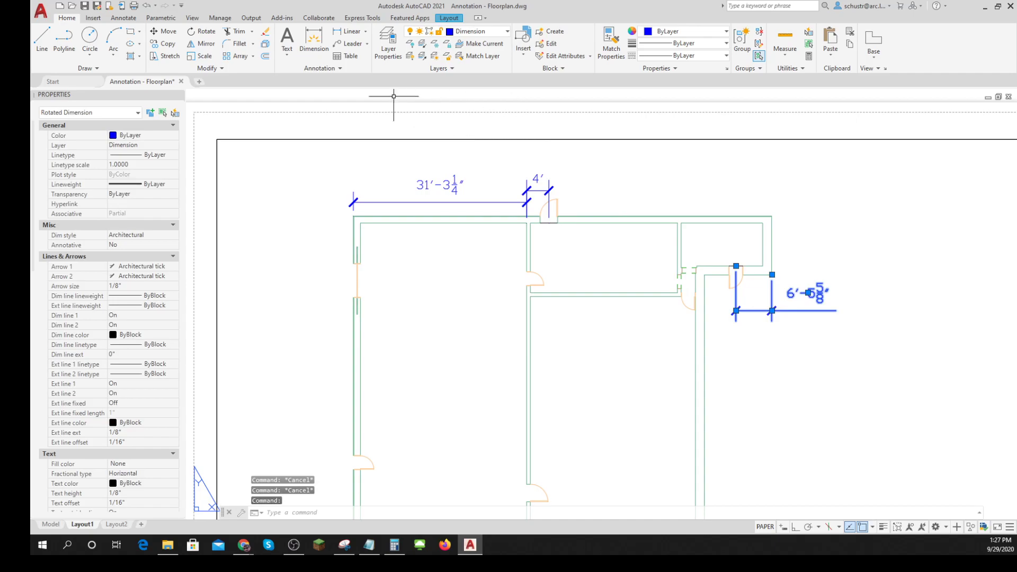
left_click(344, 72)
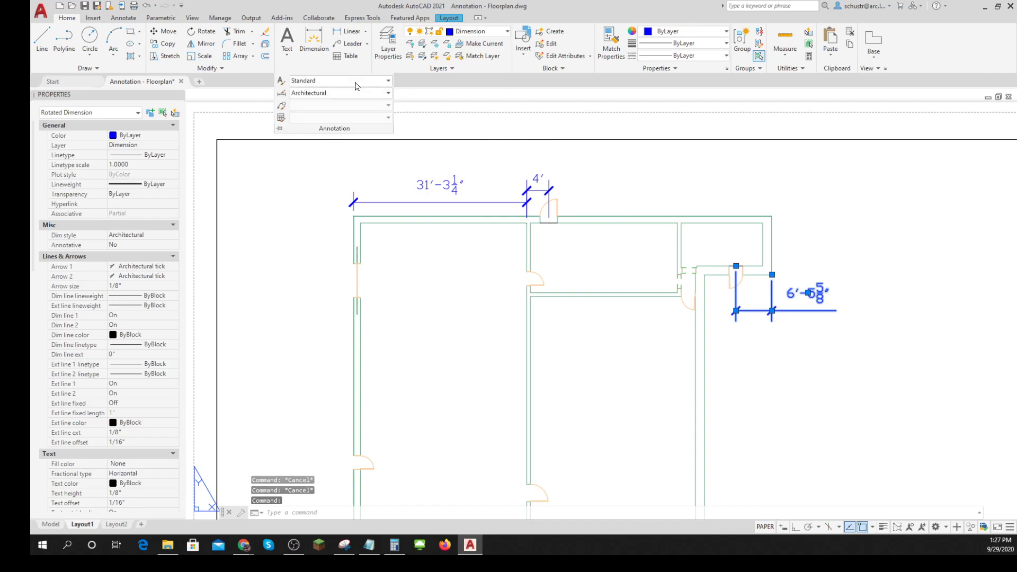
left_click(389, 94)
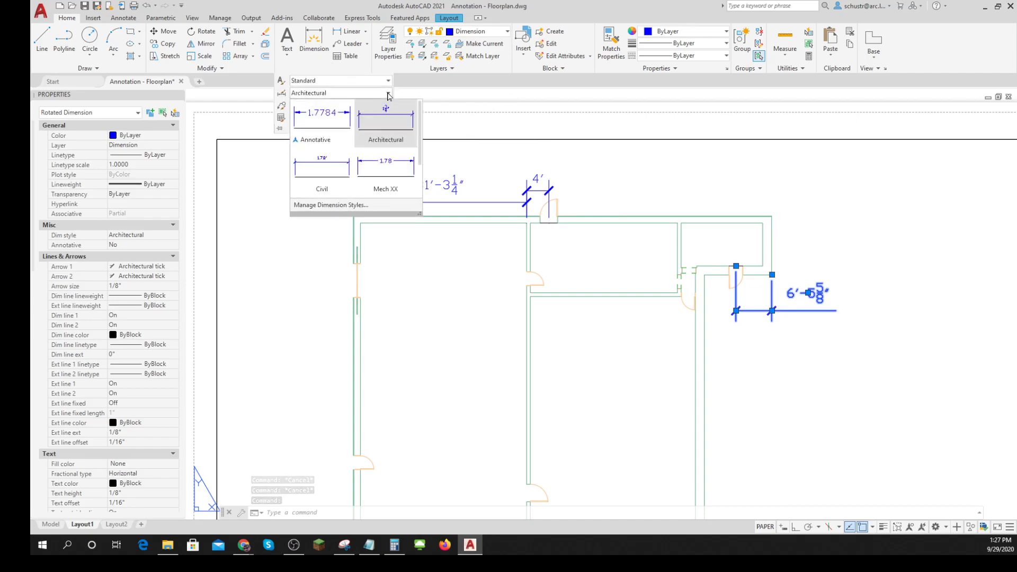
left_click(385, 170)
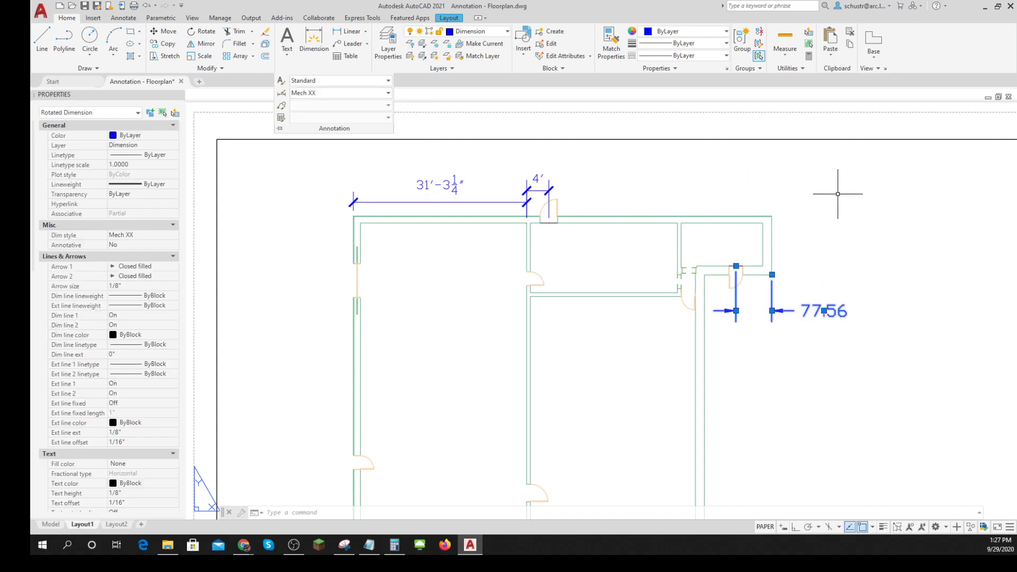
key("Escape")
key("Escape")
key("Escape")
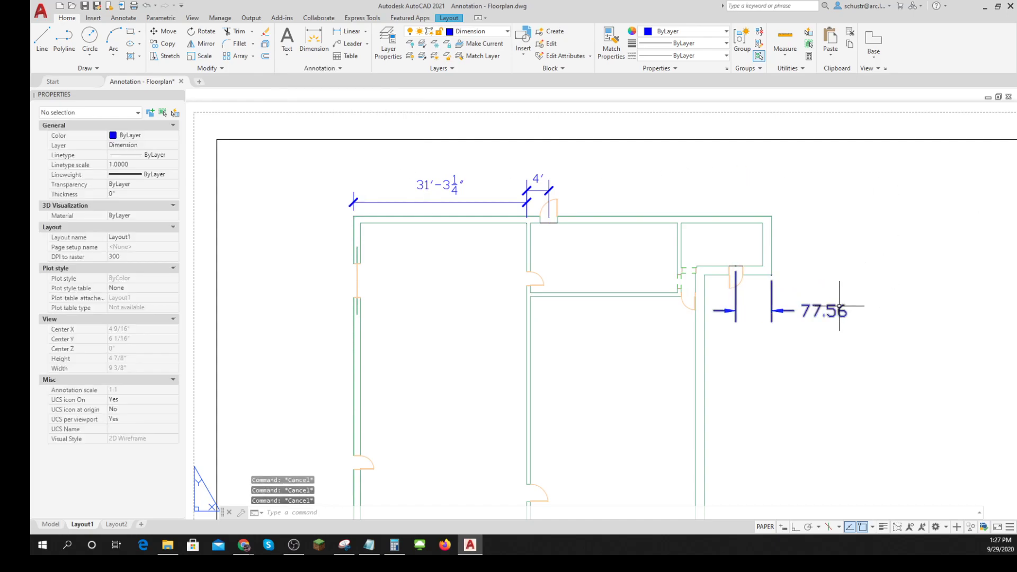
- Assign the Architectural dimension style to the dimension below the small upper-right room's door
left_click(839, 306)
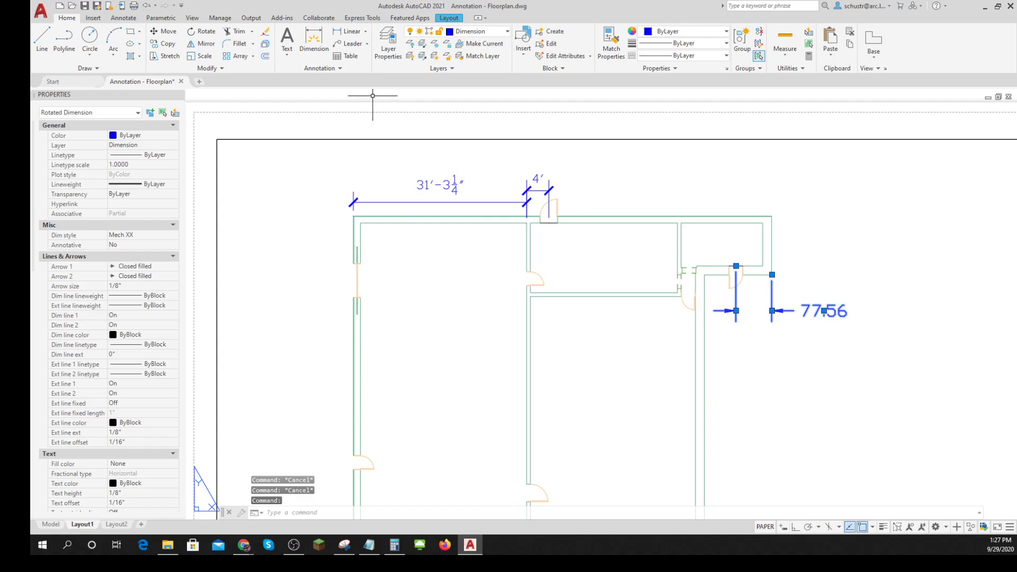
left_click(336, 69)
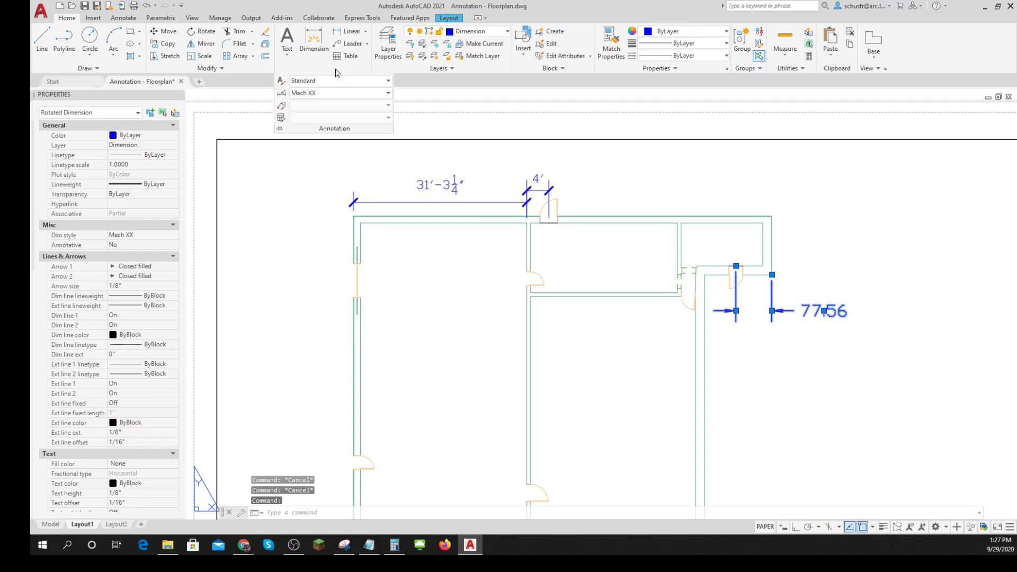
left_click(387, 93)
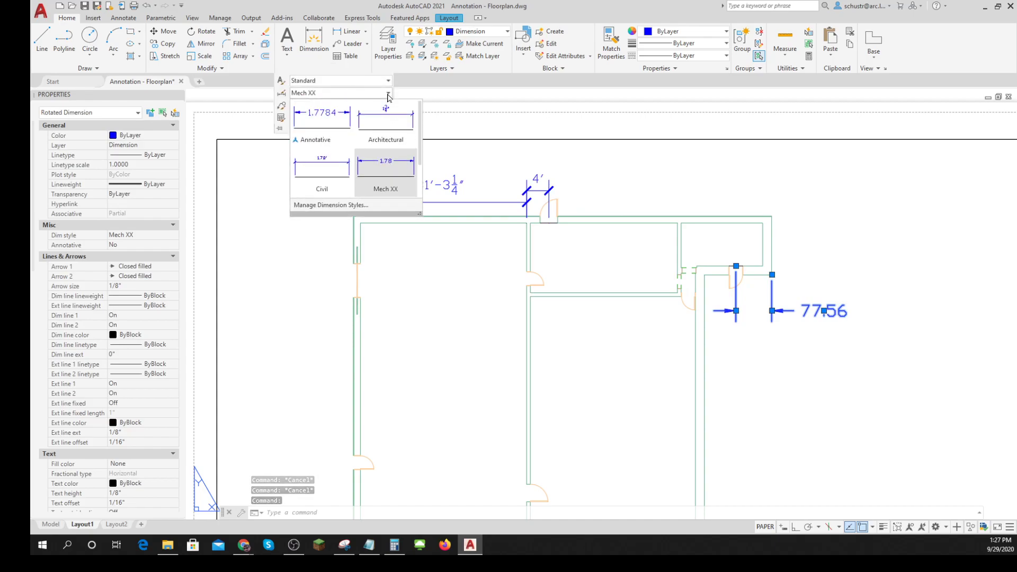
left_click(398, 125)
key("Escape")
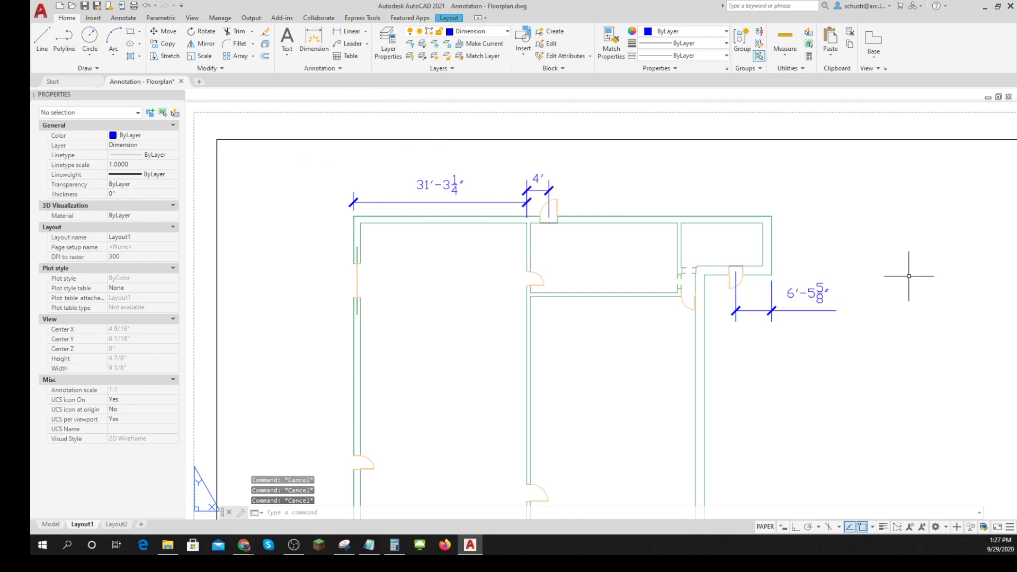
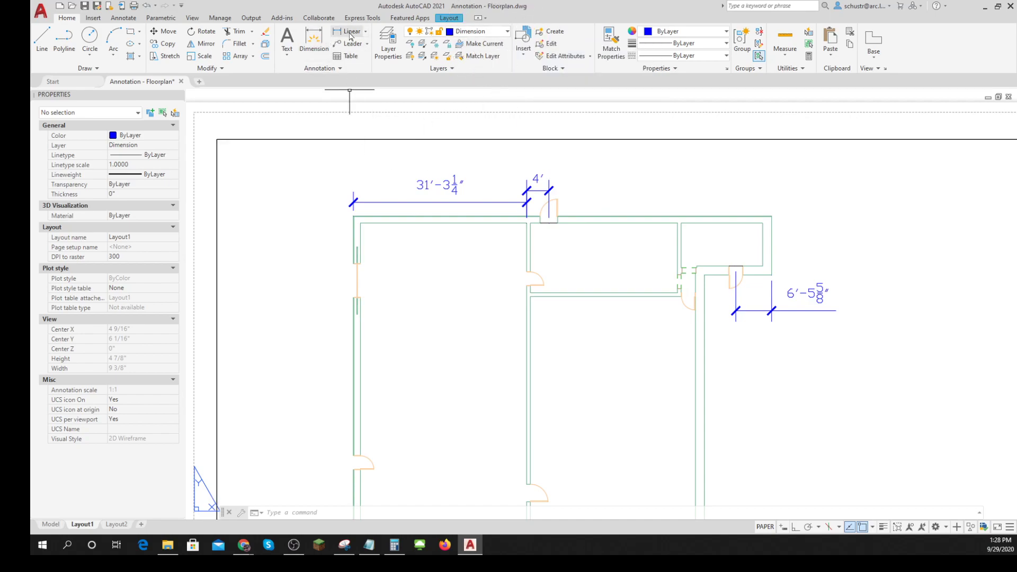
scroll(666, 349, "down", 10)
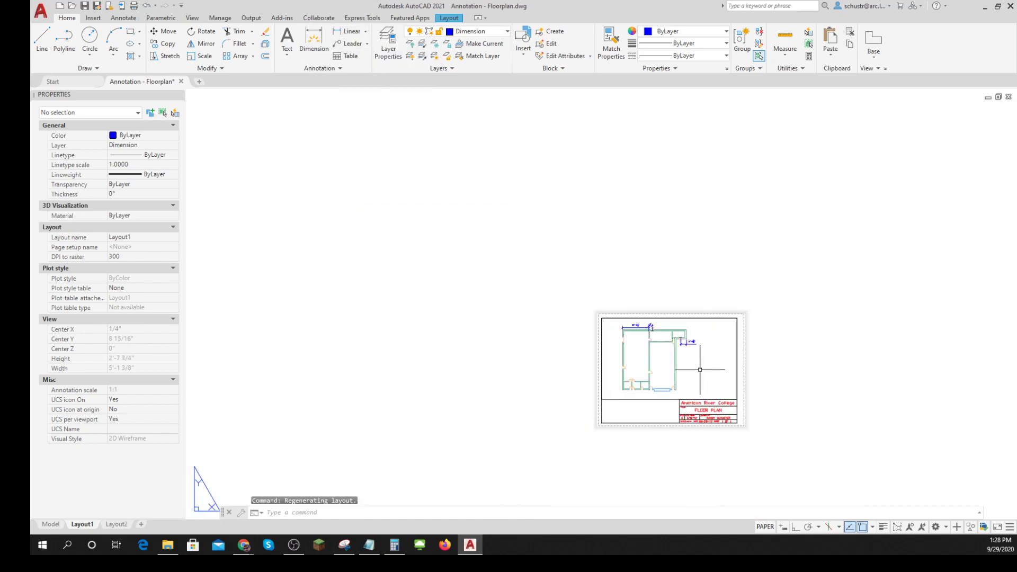
scroll(629, 363, "up", 10)
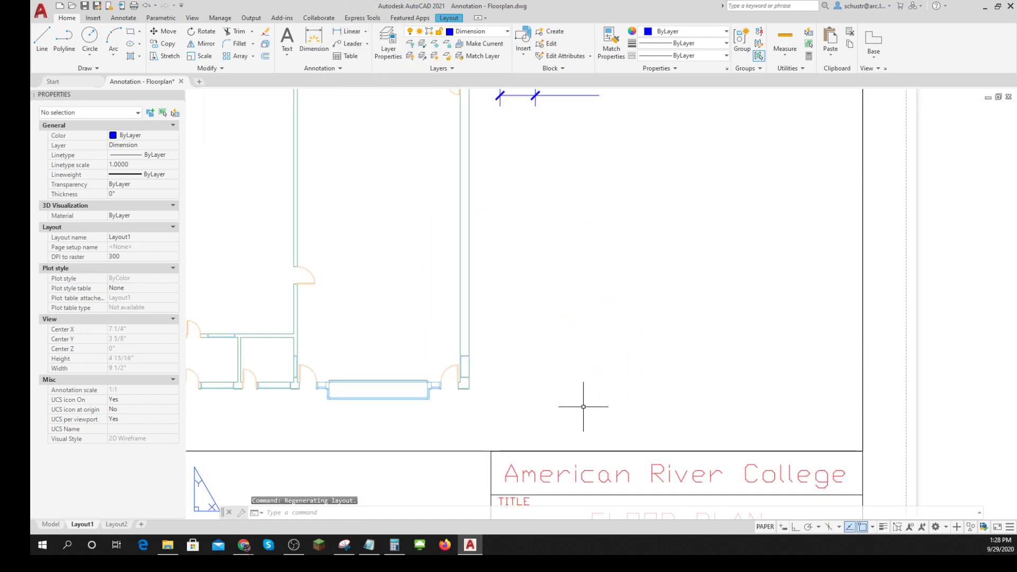
left_click(453, 451)
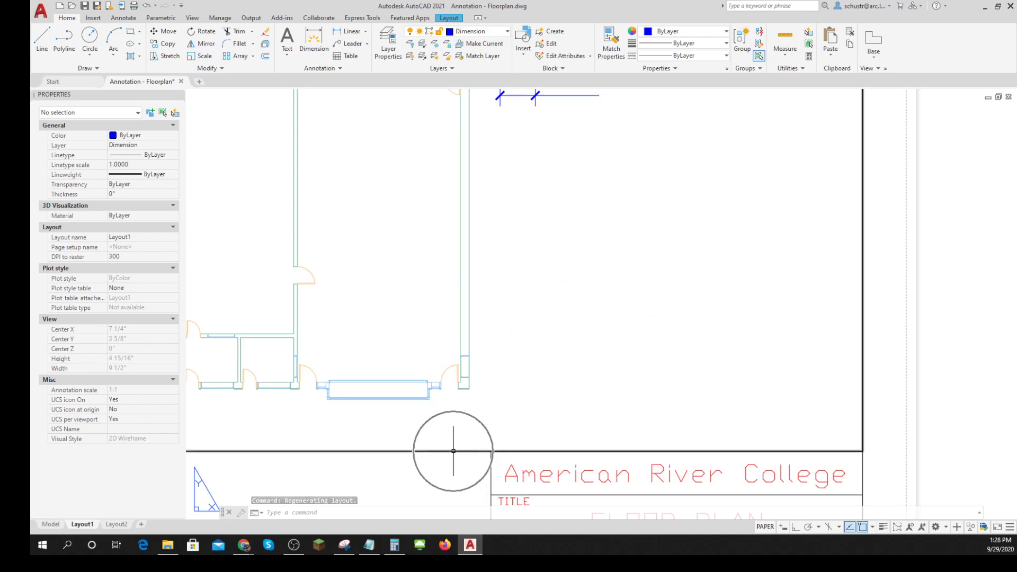
scroll(464, 432, "down", 4)
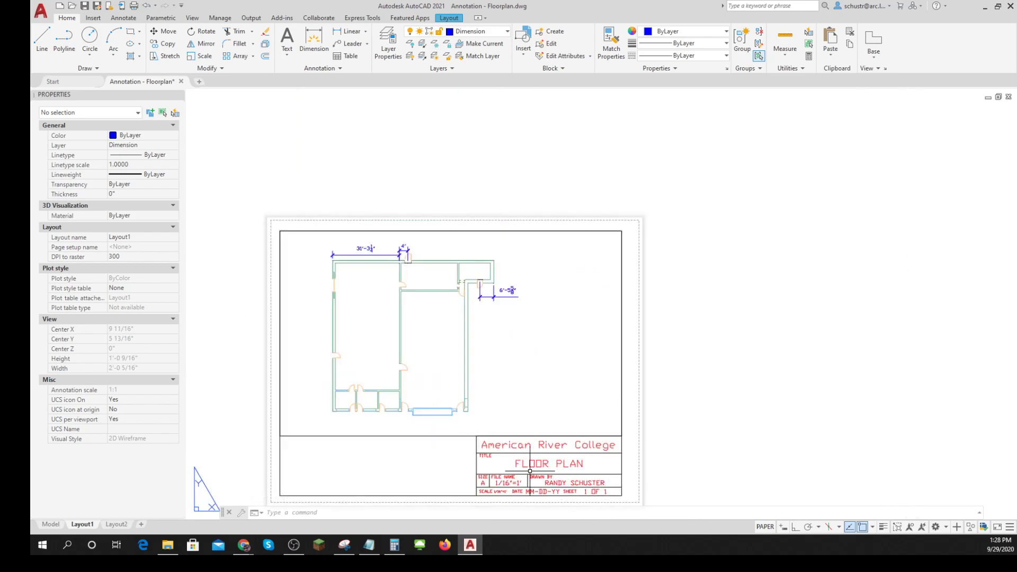
middle_click_drag(565, 466, 629, 406)
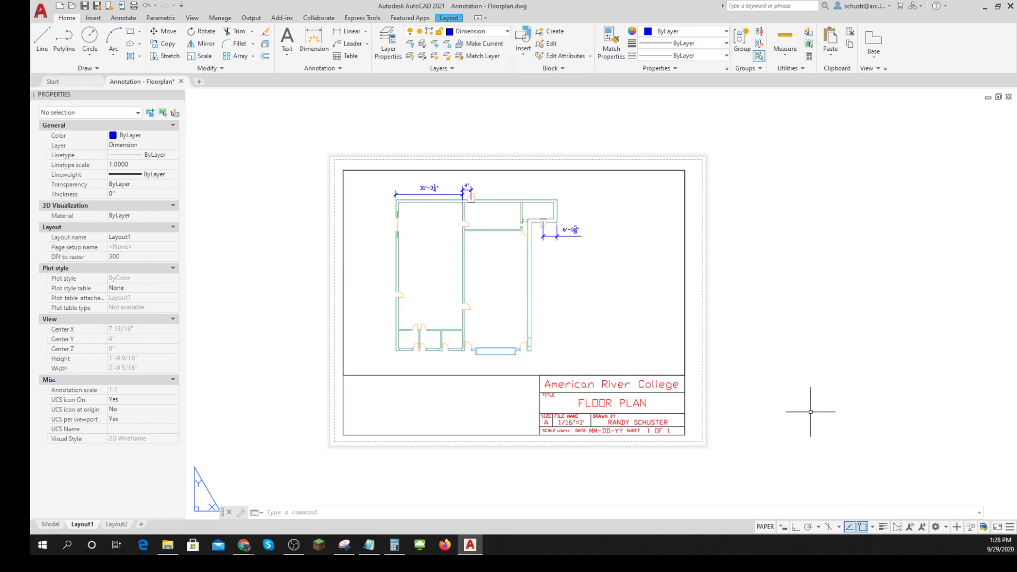
key("Escape")
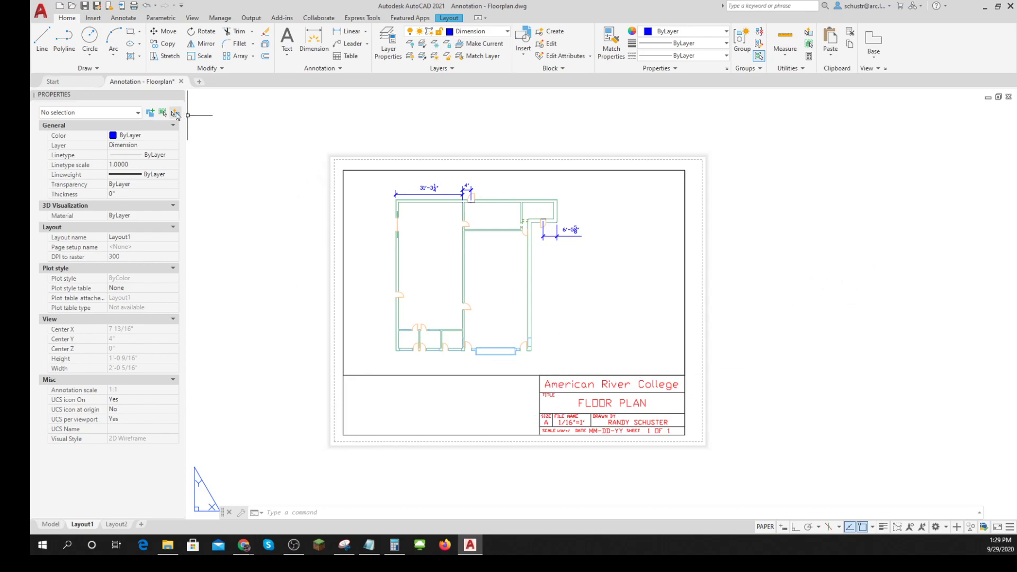
- Open the Annotation - Civil Plot Plan drawing
left_click(64, 82)
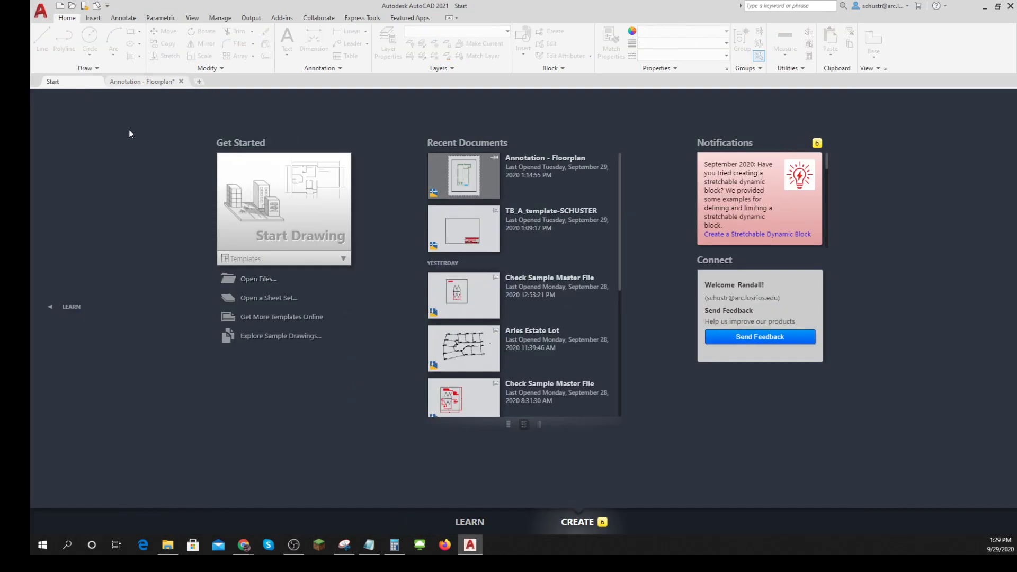
left_click(256, 279)
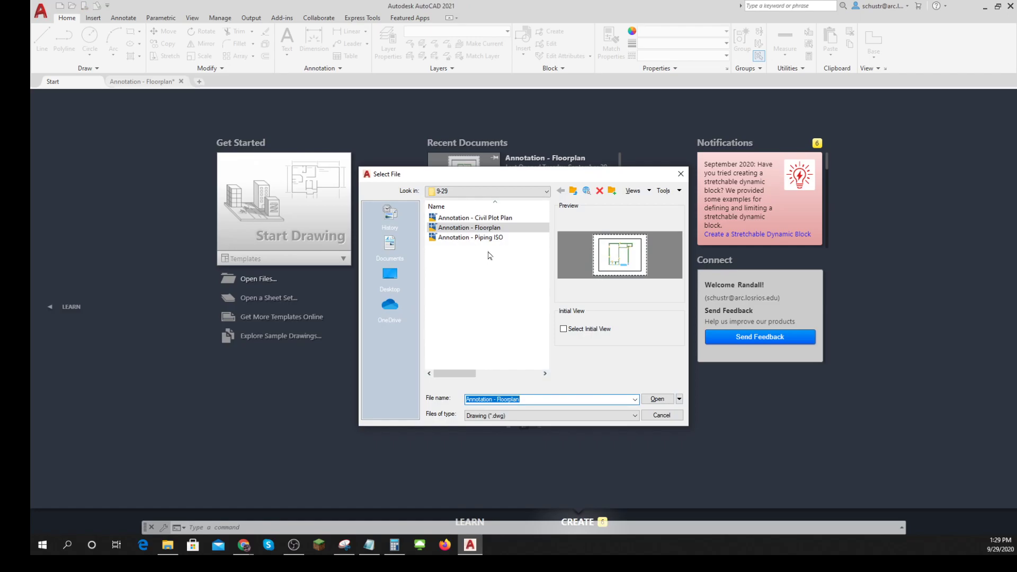
left_click(466, 218)
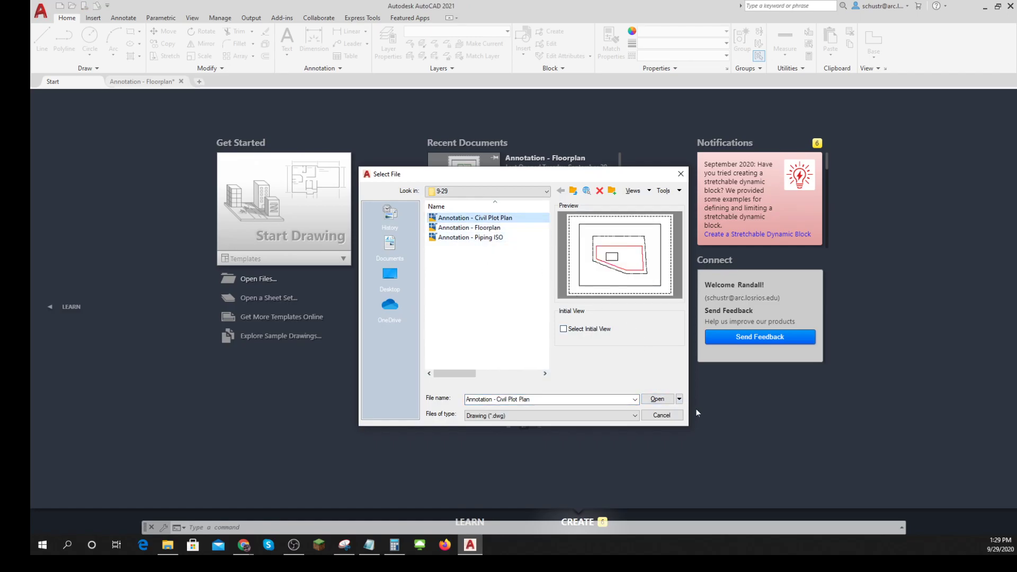
left_click(657, 400)
scroll(757, 373, "down", 1)
scroll(777, 341, "down", 1)
middle_click_drag(776, 344, 718, 334)
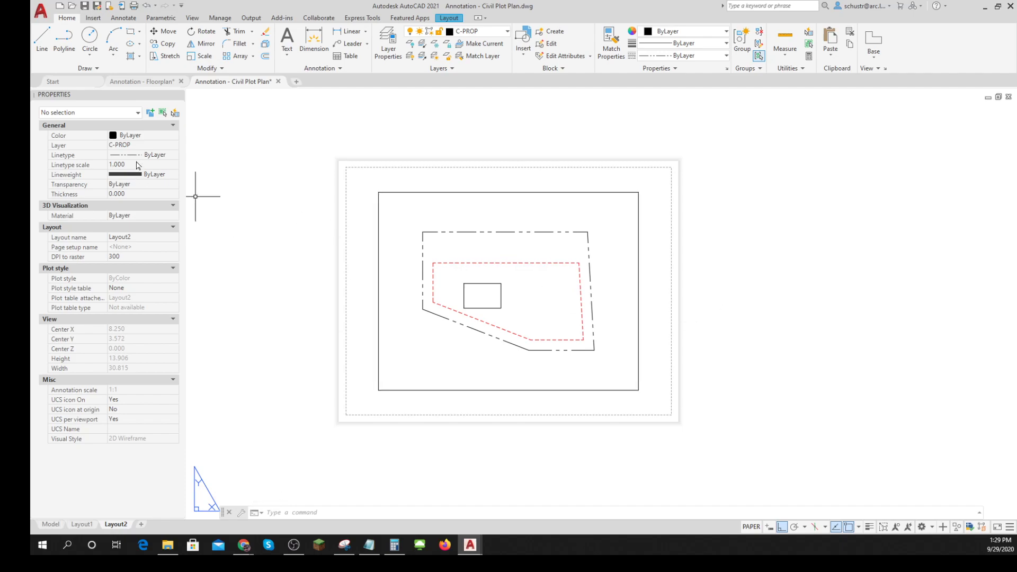
- Insert the TB_A template title block from the block library at scale 1 near the Layout2 sheet's lower-left corner
left_click(99, 20)
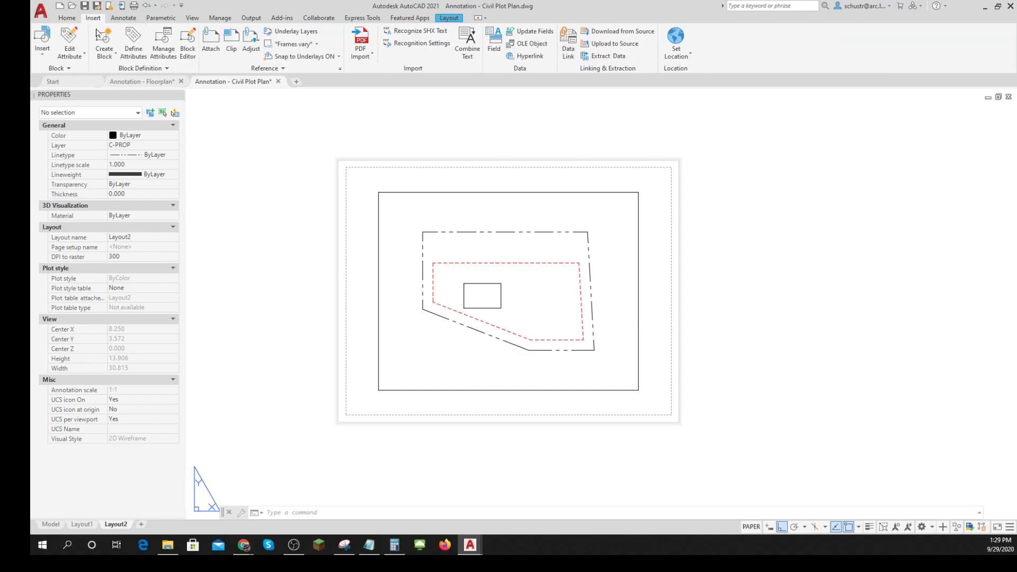
left_click(43, 58)
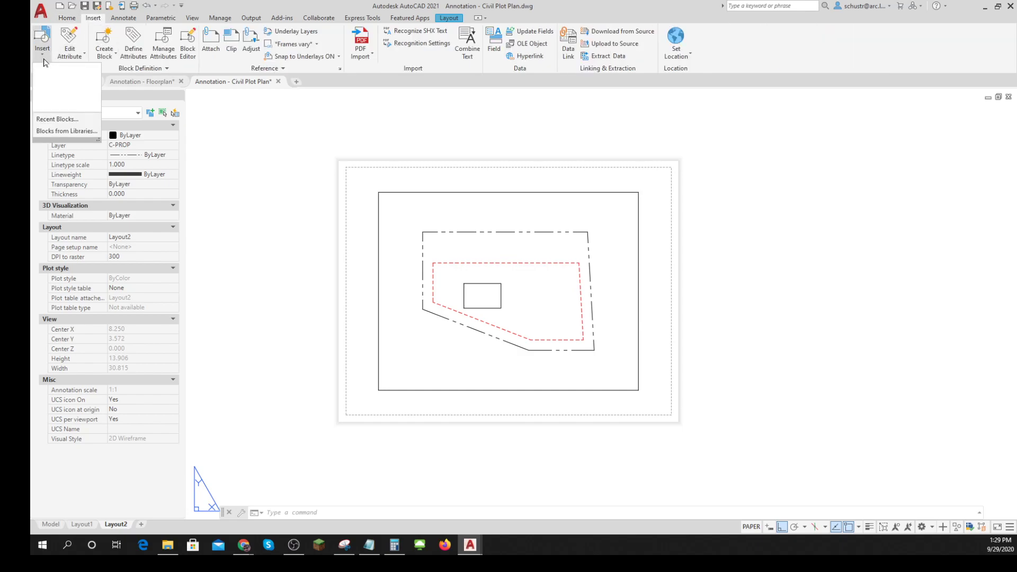
left_click(59, 134)
left_click(836, 278)
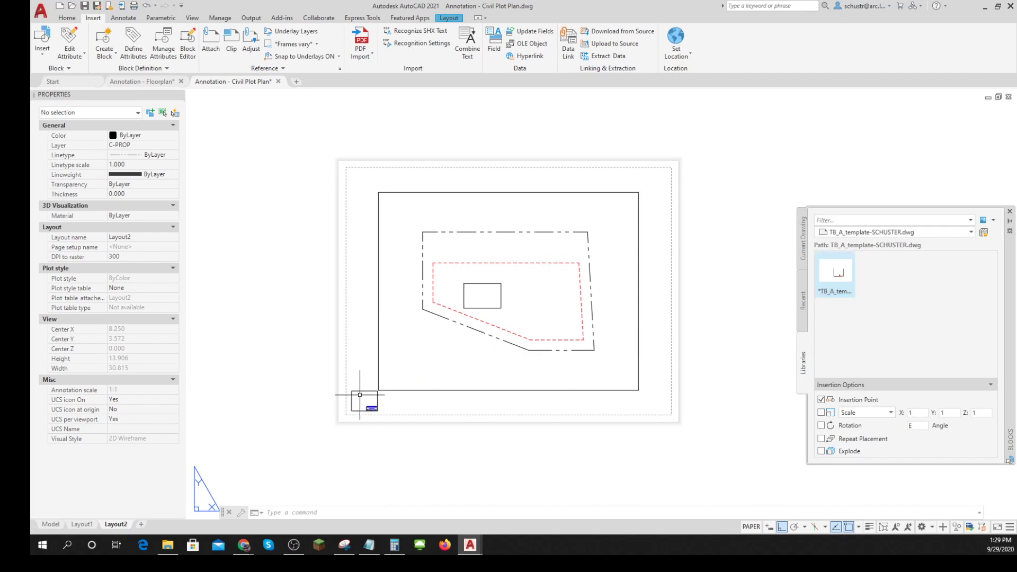
left_click(354, 416)
scroll(360, 388, "up", 6)
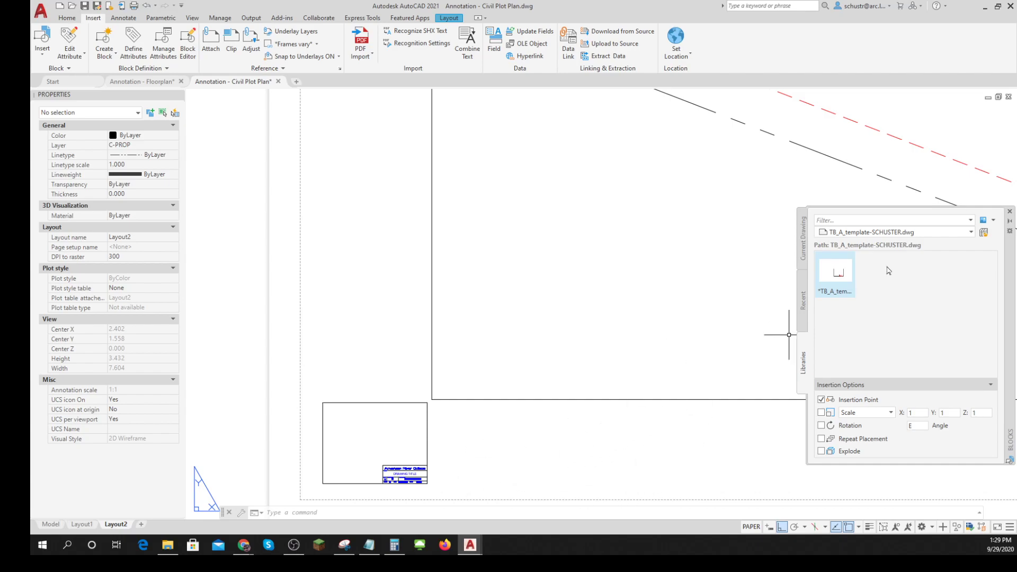
left_click(1010, 212)
- Delete the undersized title block from the sheet's lower-left corner
scroll(757, 354, "down", 2)
scroll(753, 360, "down", 2)
scroll(663, 386, "up", 3)
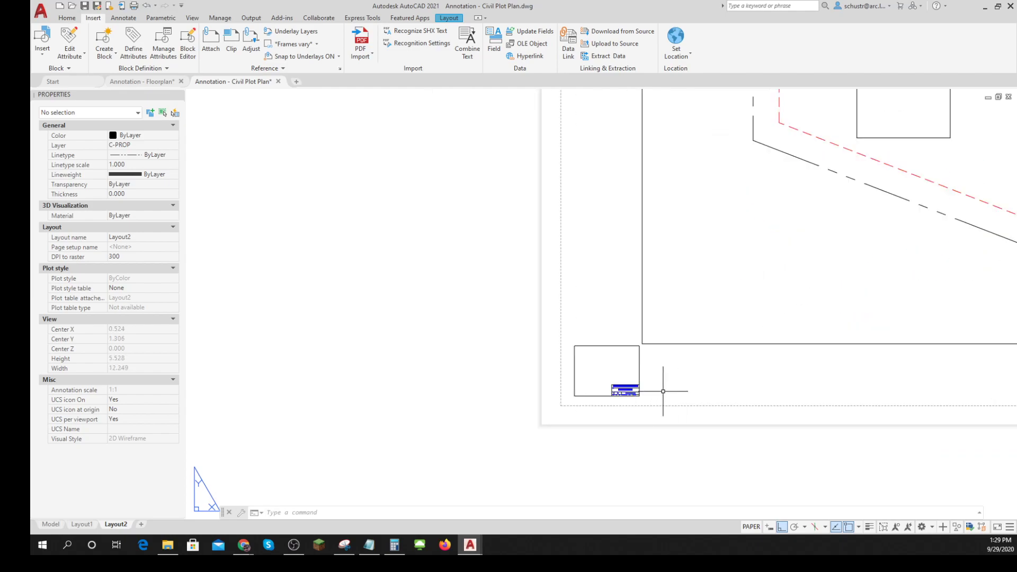
scroll(643, 404, "up", 2)
left_click(643, 403)
left_click(600, 380)
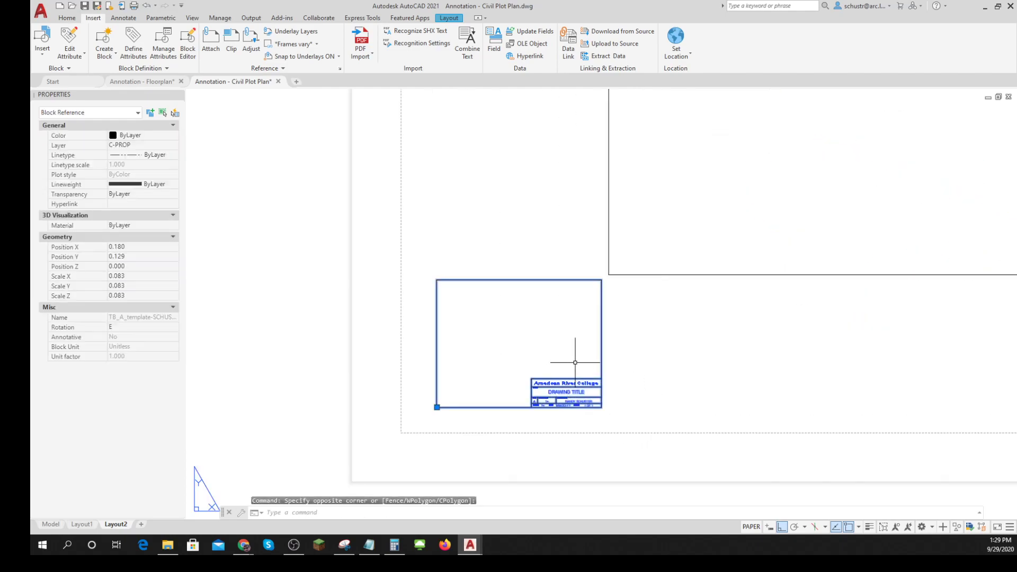
key("Delete")
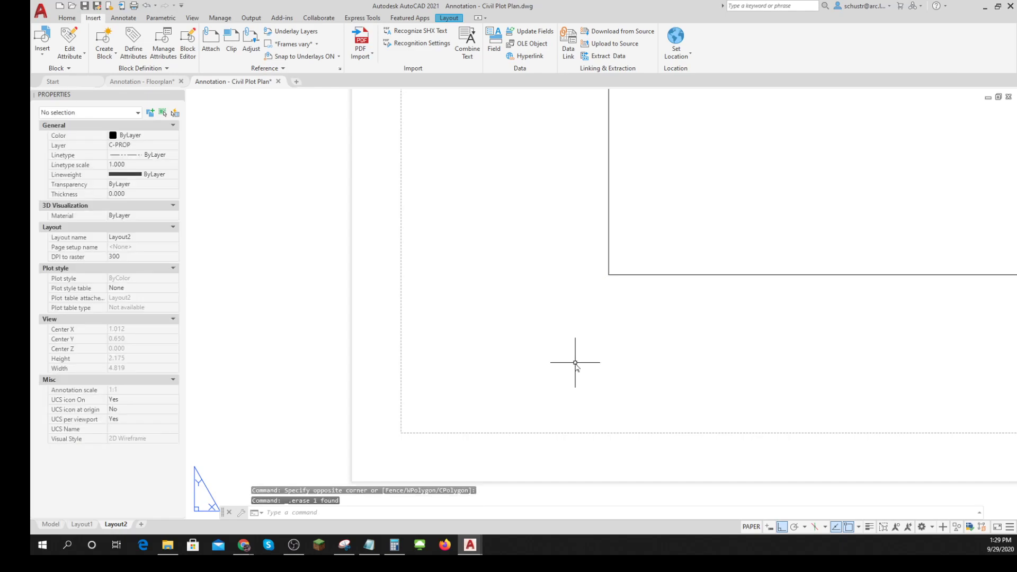
scroll(576, 363, "down", 8)
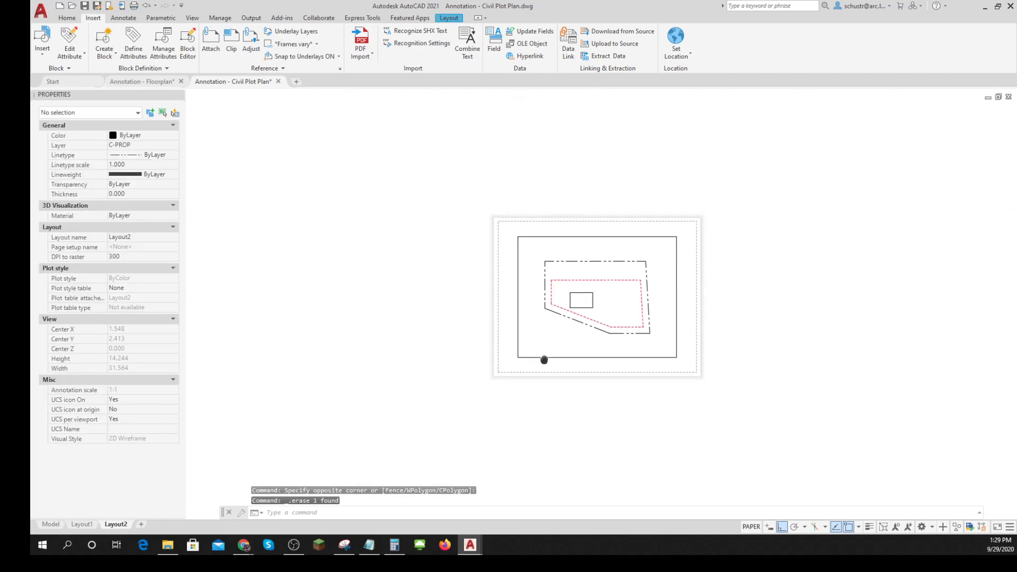
- Check the drawing's length, angle and insertion scale units
type("UNITS")
key("Return")
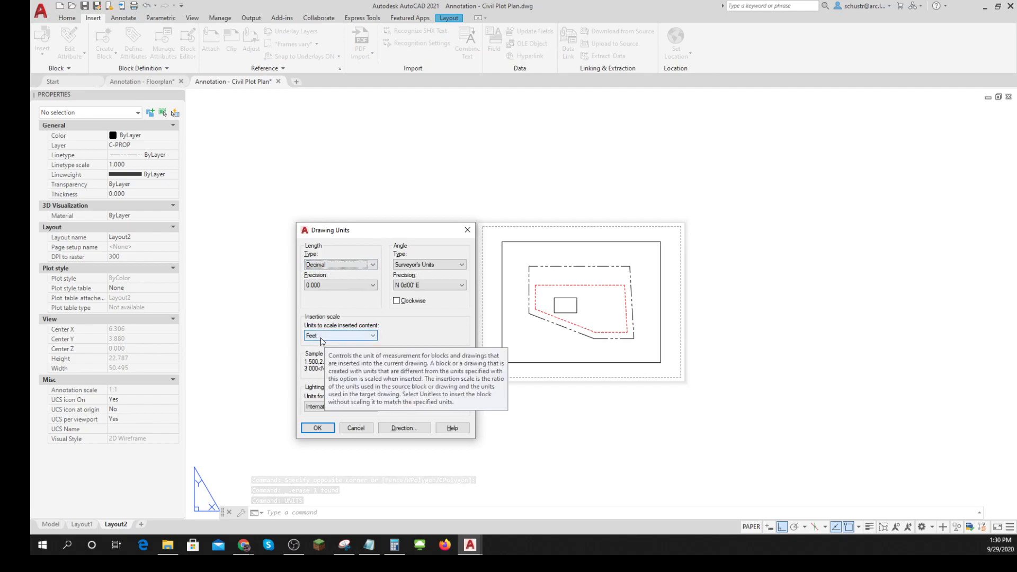
left_click(321, 429)
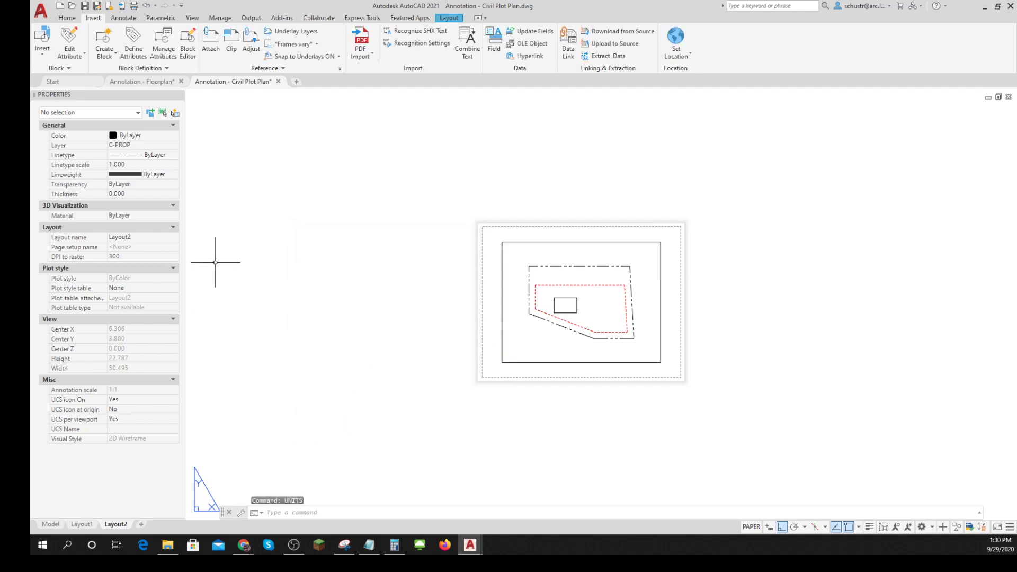
- Set the insertion scale for library blocks to 12 in X, Y and Z
left_click(43, 59)
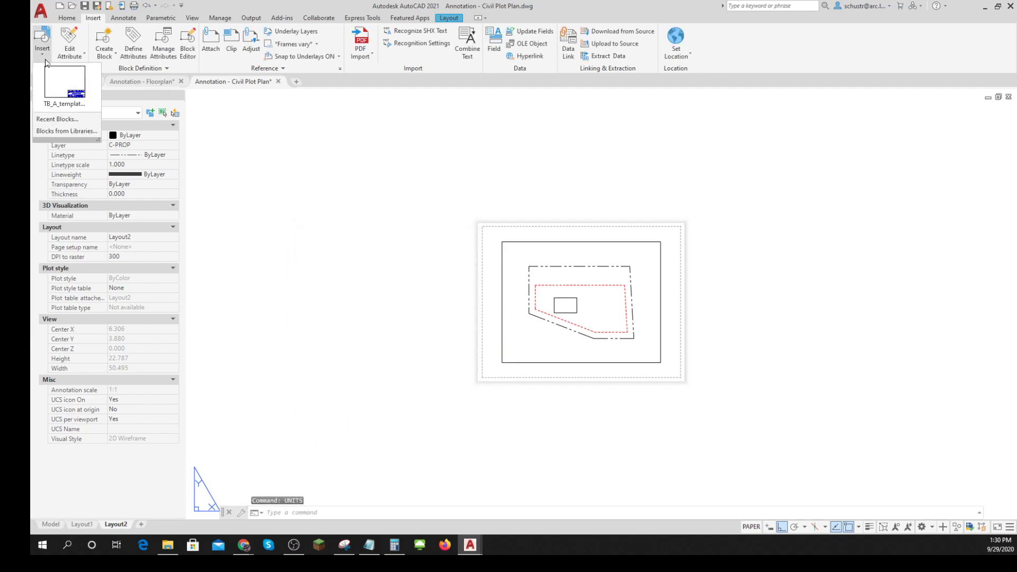
left_click(66, 133)
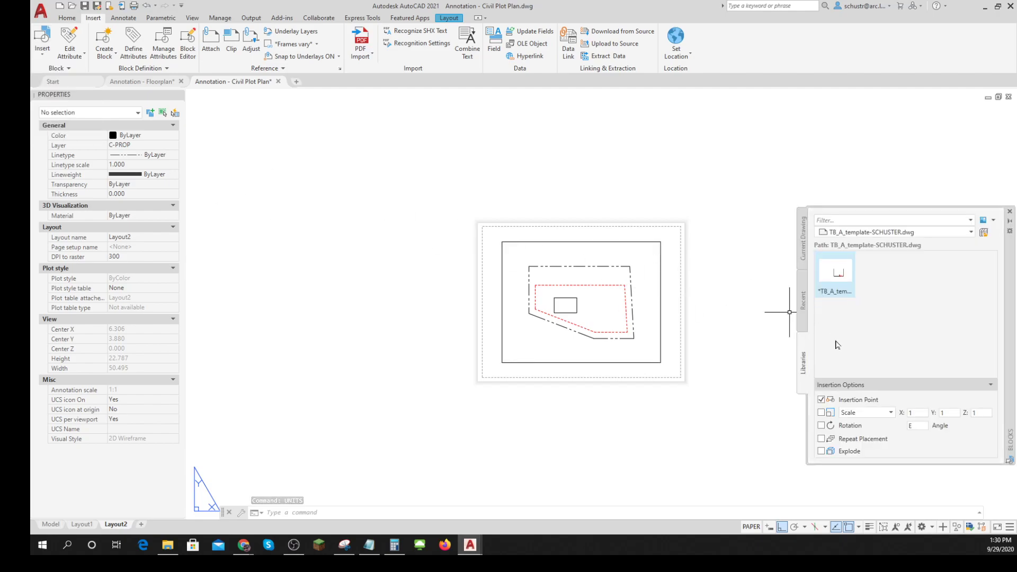
left_click(822, 413)
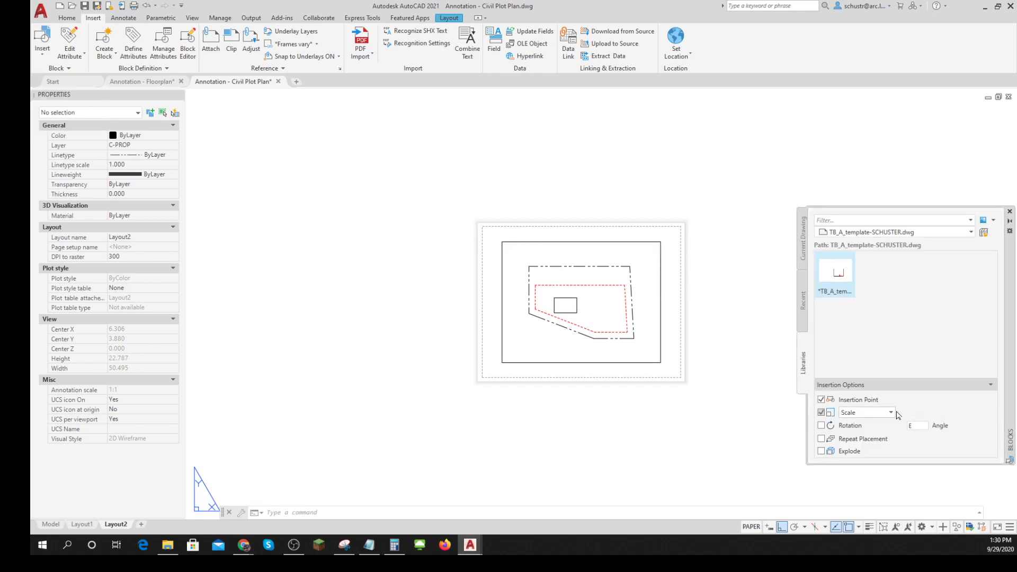
left_click(892, 413)
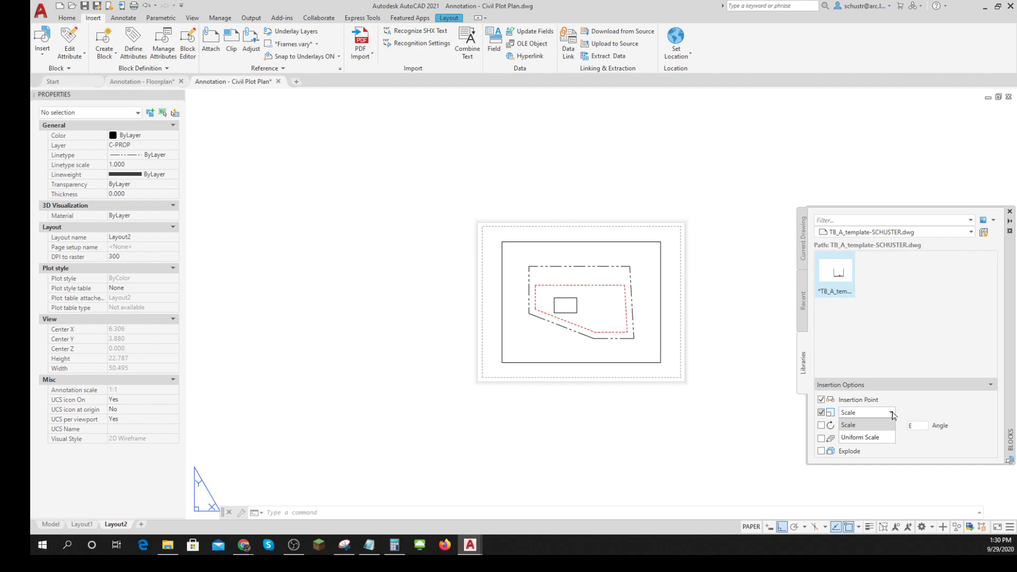
left_click(821, 415)
left_click(822, 413)
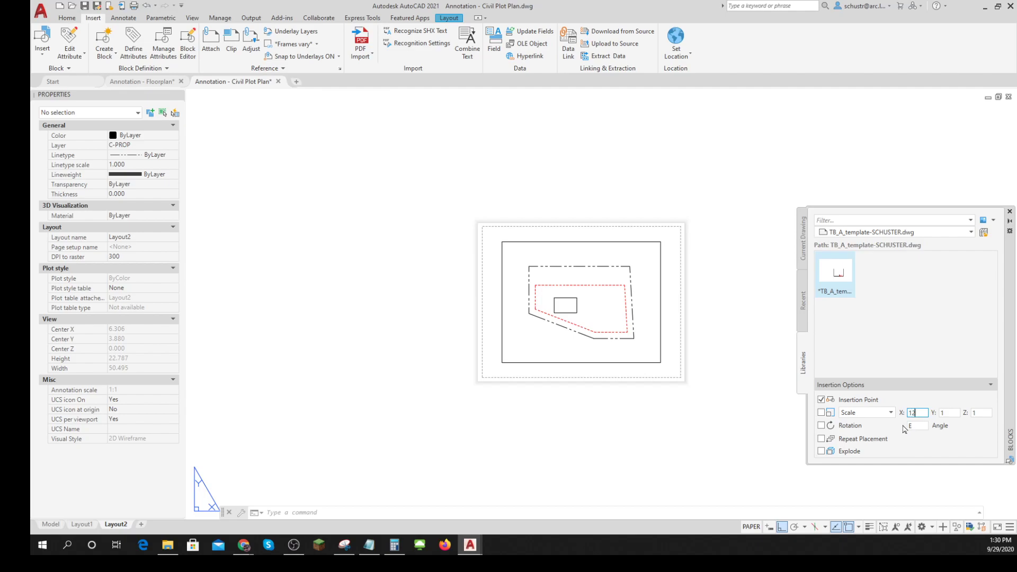
left_click(938, 413)
type("12")
key("Tab")
- Insert the TB_A template title block inside the Layout2 printable area, starting at its lower-left corner
left_click(845, 291)
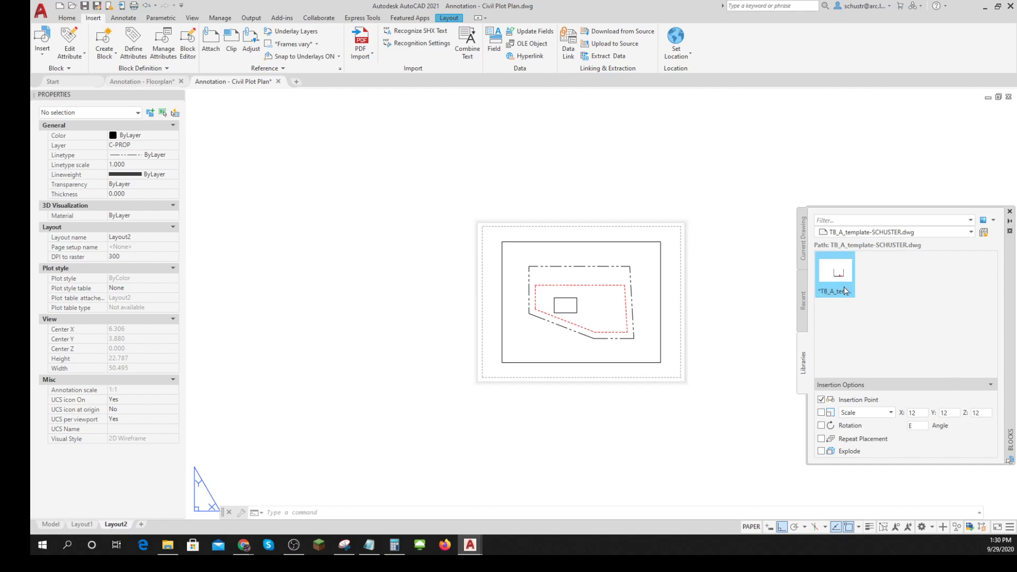
left_click_drag(835, 293, 488, 381)
left_click(540, 424)
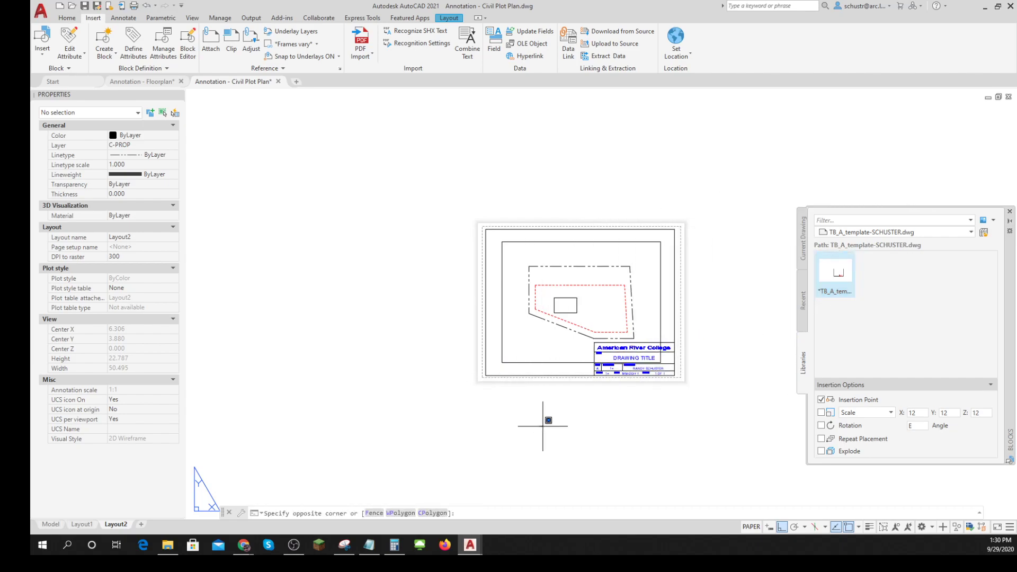
key("Escape")
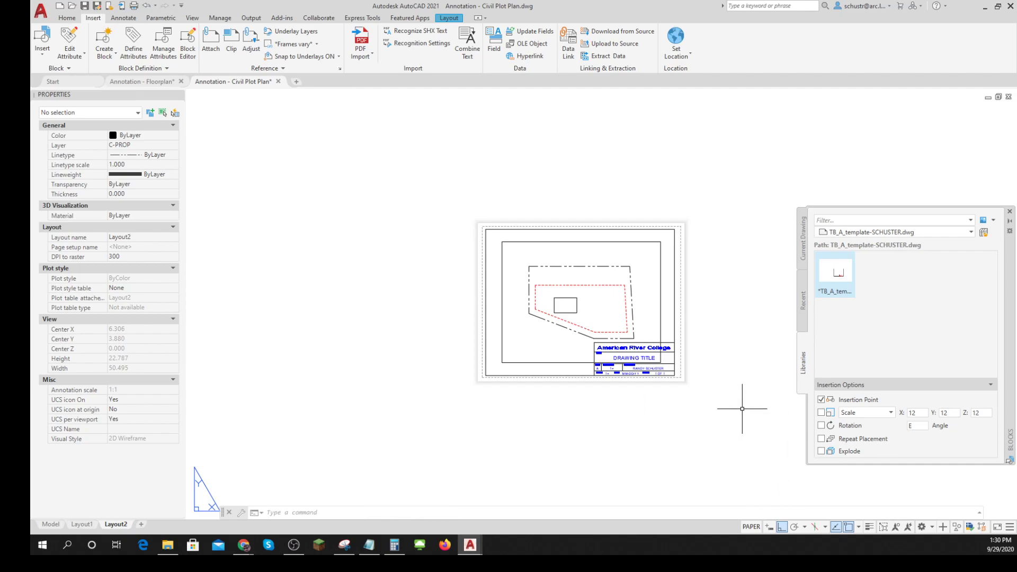
- Review the units for scaling inserted content again and leave the settings without changes
type("UNITS")
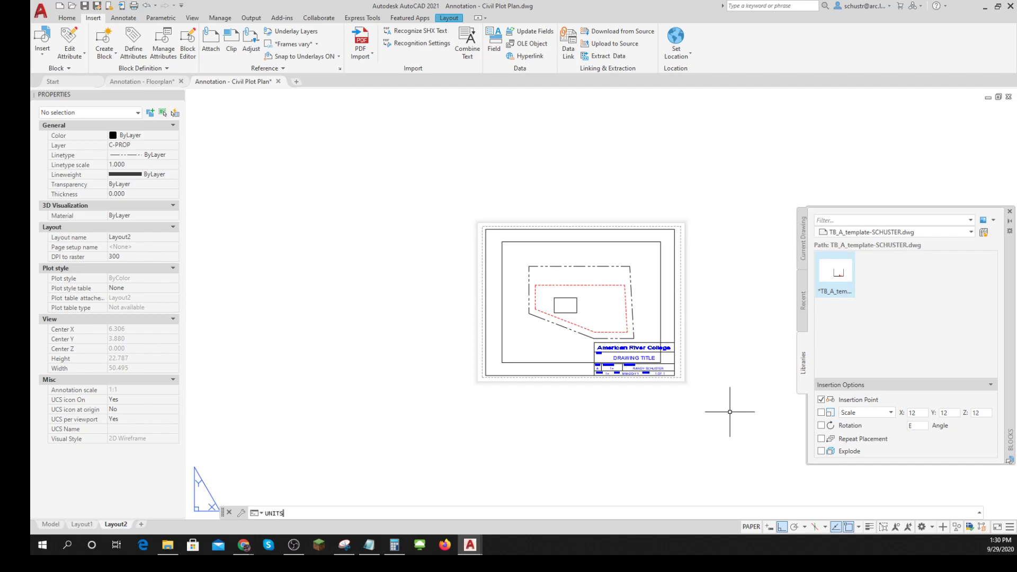
key("Return")
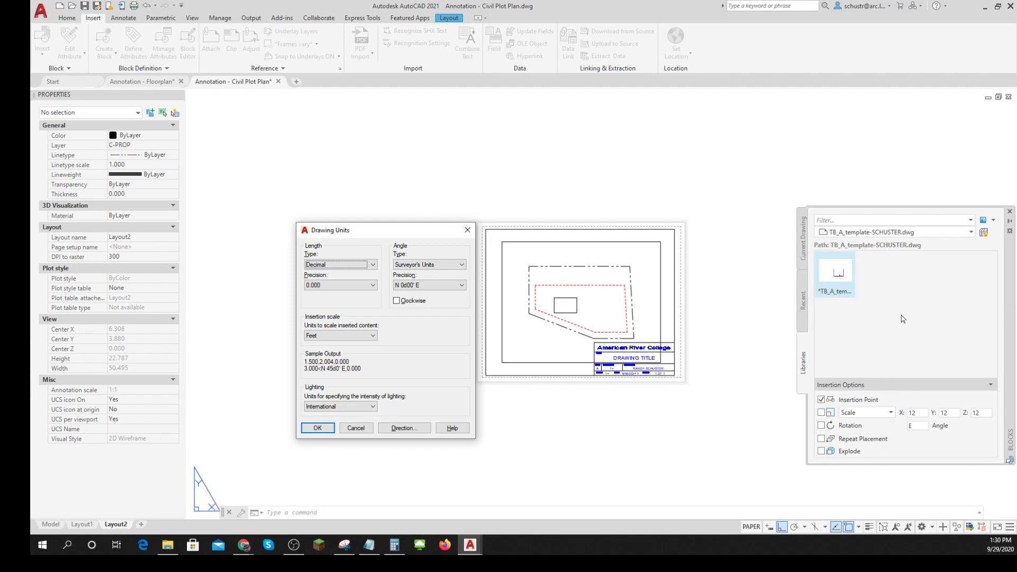
left_click(350, 430)
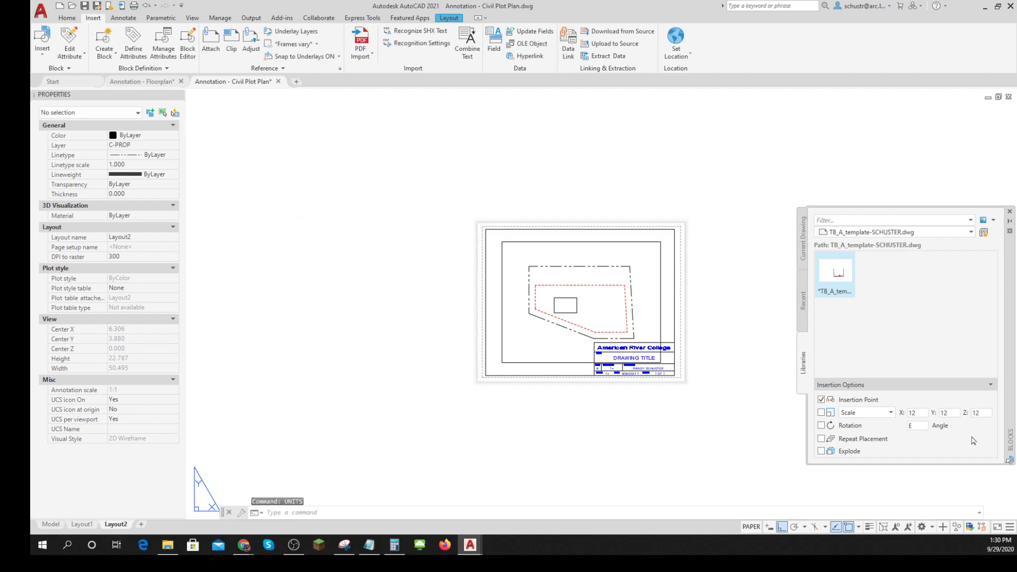
- Switch the block insertion scaling option to Uniform Scale and close the block library
left_click(893, 415)
left_click(866, 437)
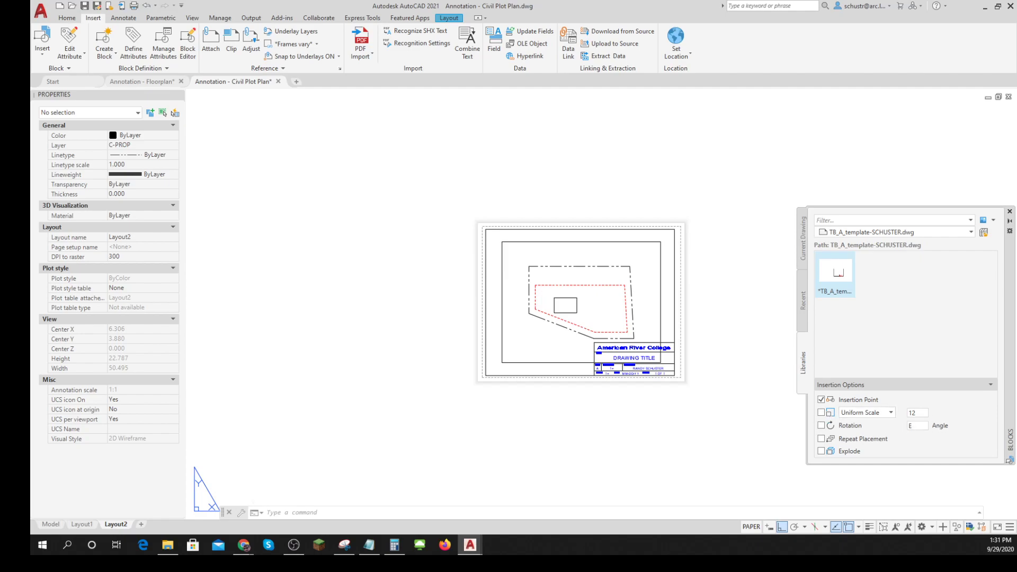
left_click(823, 414)
left_click(821, 413)
scroll(721, 338, "up", 2)
scroll(723, 342, "up", 2)
middle_click_drag(723, 342, 775, 344)
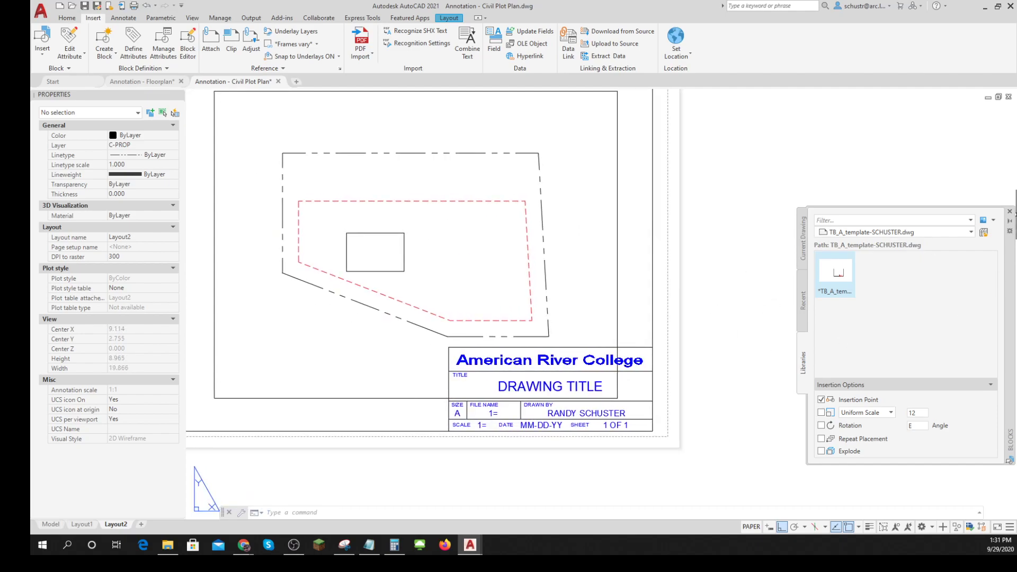
left_click(1011, 212)
middle_click_drag(874, 271, 953, 284)
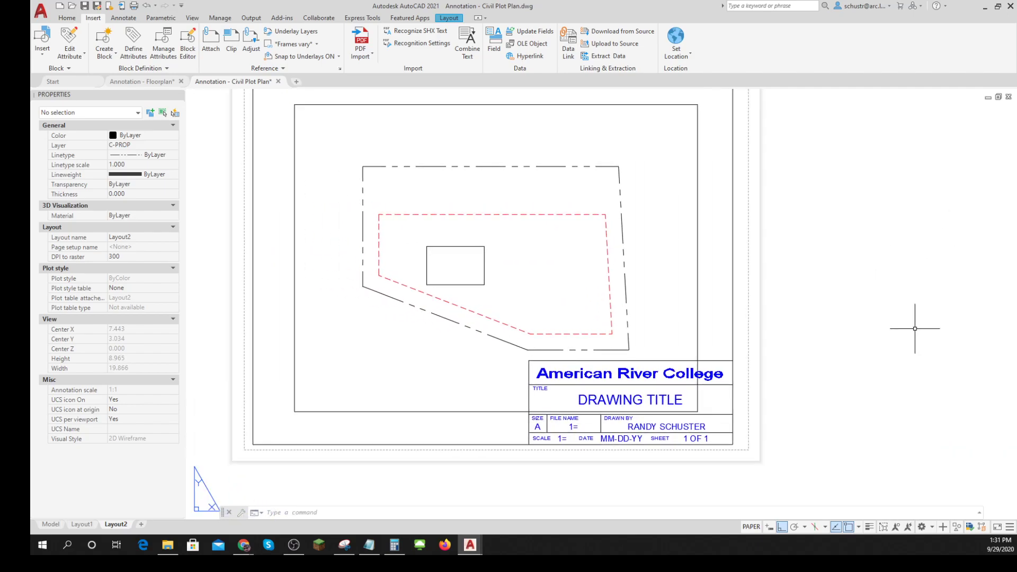
middle_click_drag(816, 244, 874, 352)
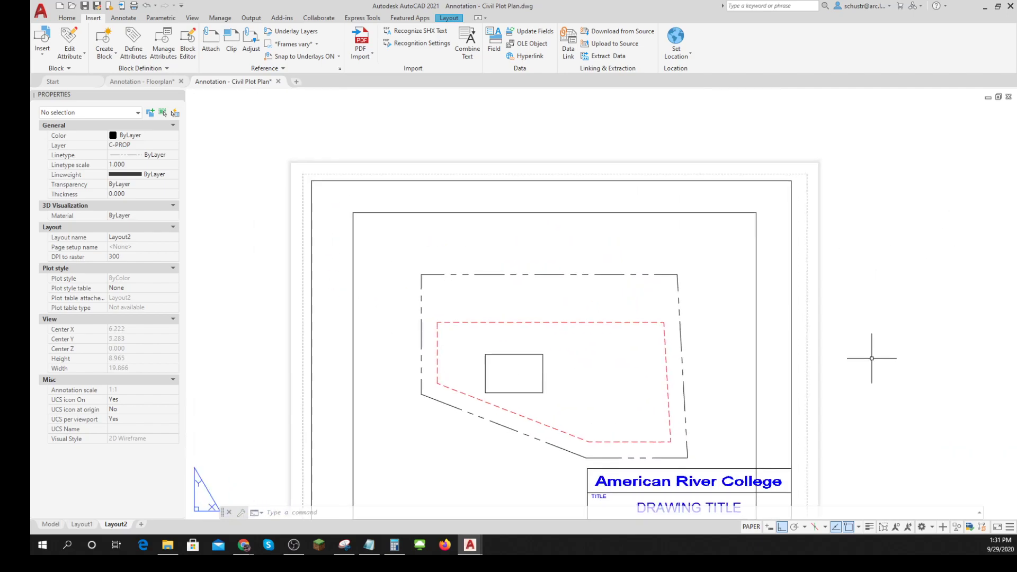
- Move the Layout2 viewport so its upper-left corner meets the upper-left corner of the title block border
left_click(667, 212)
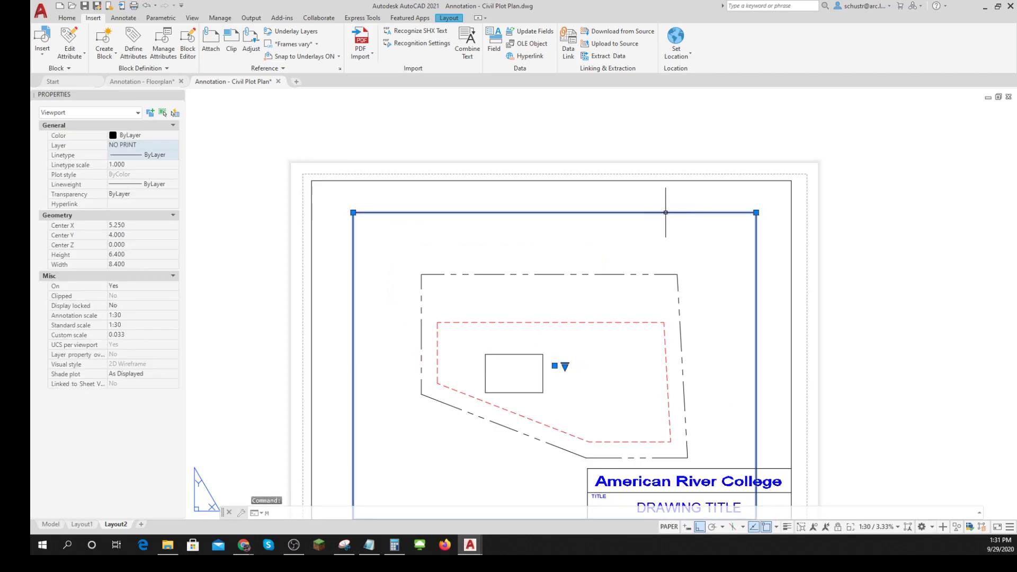
type("M")
key("Return")
left_click(353, 213)
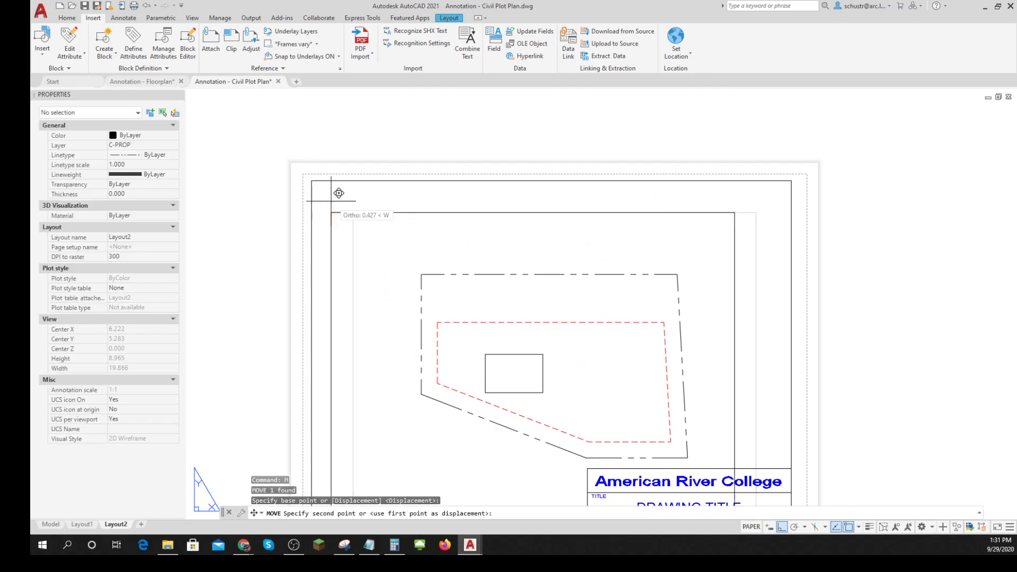
left_click(311, 181)
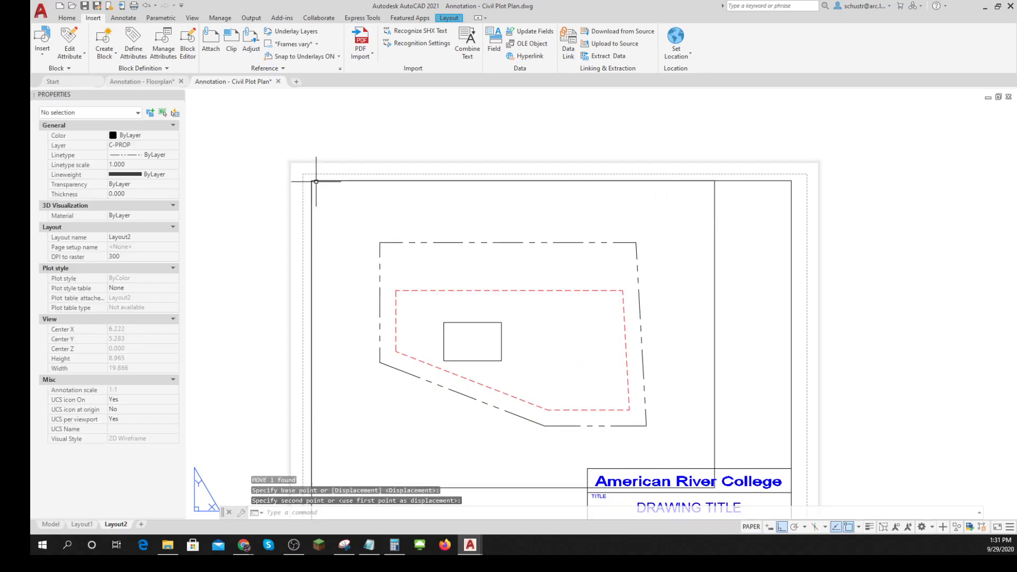
- Stretch the viewport's right-hand corners to fill the title block's drawing area, out to the right border and down to the title strip line
left_click(715, 231)
left_click(715, 180)
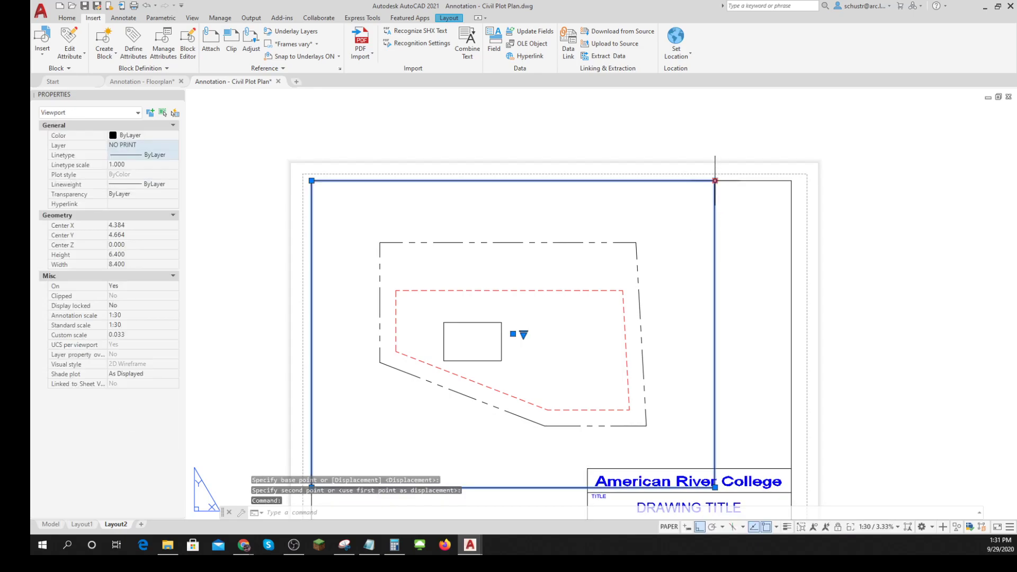
left_click(791, 181)
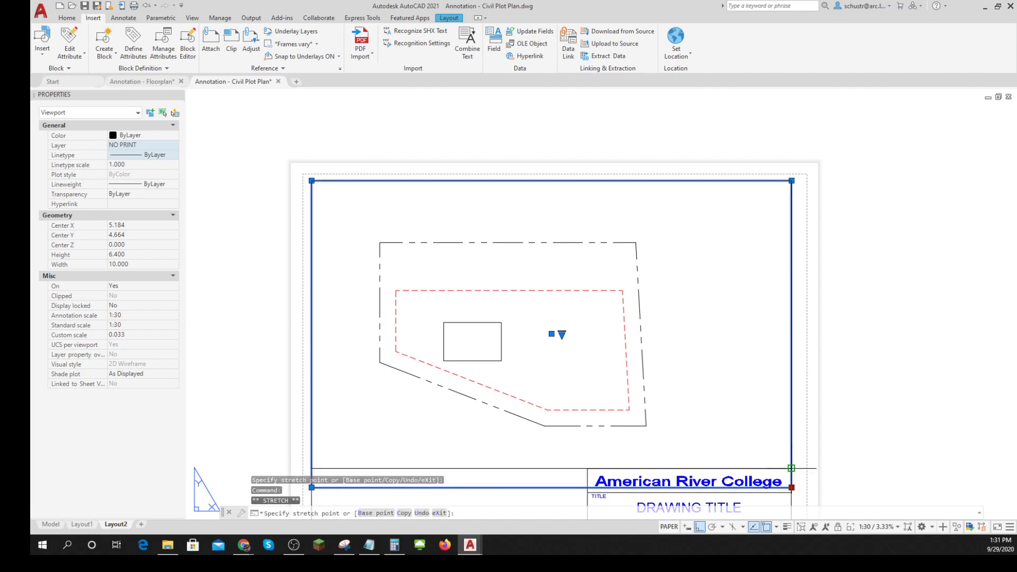
left_click(791, 469)
key("Escape")
key("Escape")
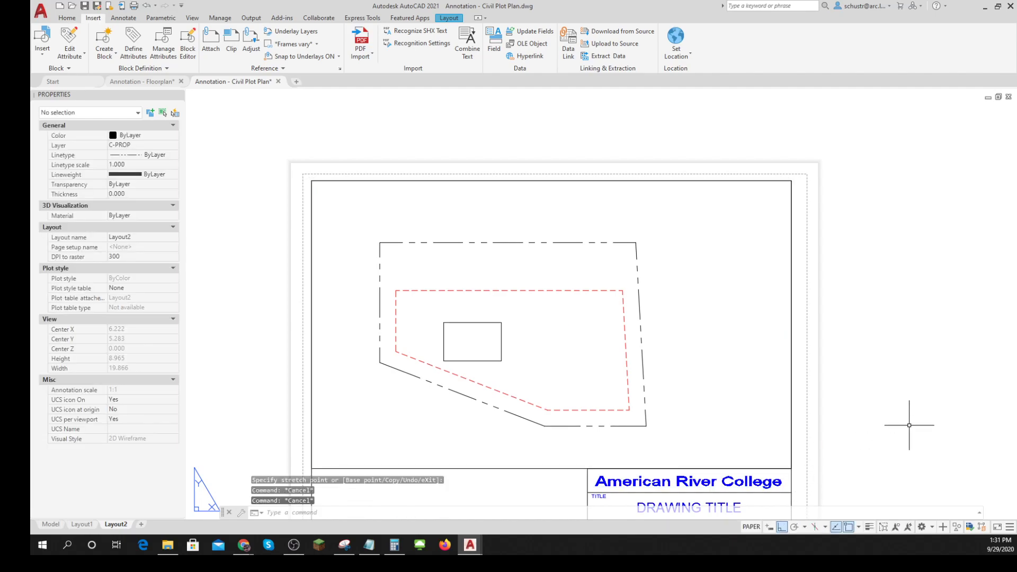
- Make Dimension the current layer
scroll(916, 407, "down", 2)
middle_click_drag(915, 402, 870, 359)
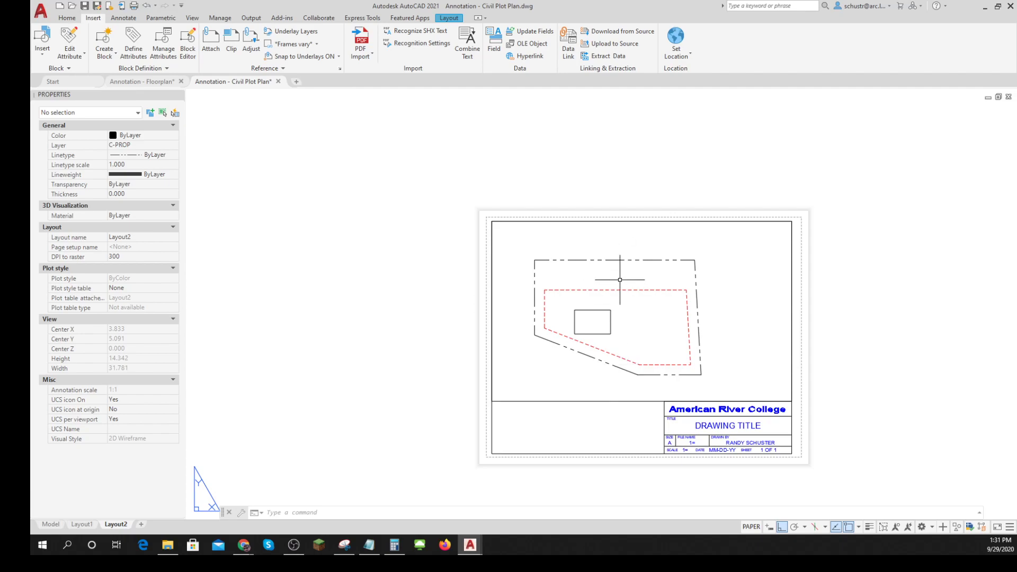
scroll(615, 299, "up", 2)
middle_click_drag(617, 302, 533, 280)
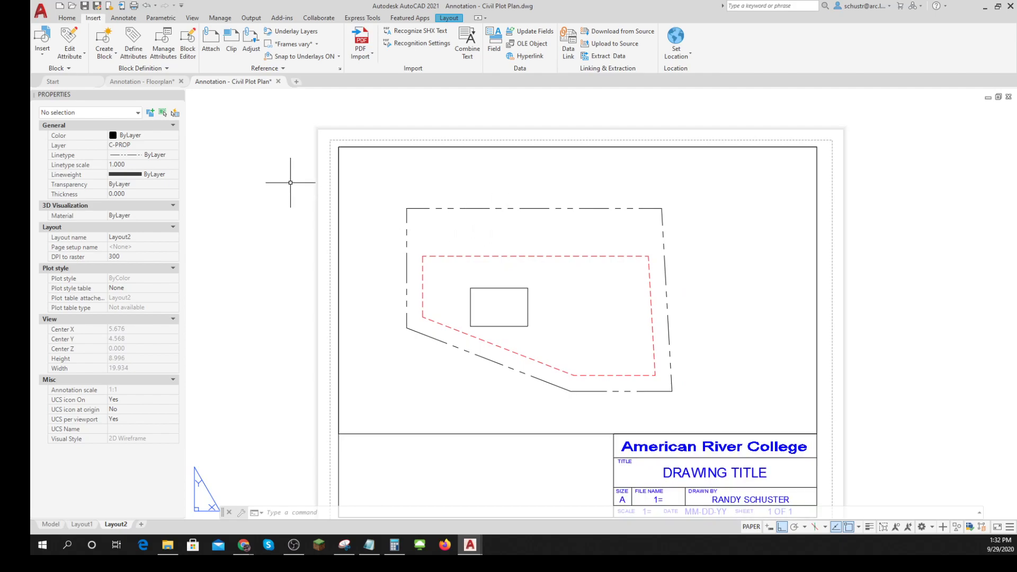
left_click(125, 18)
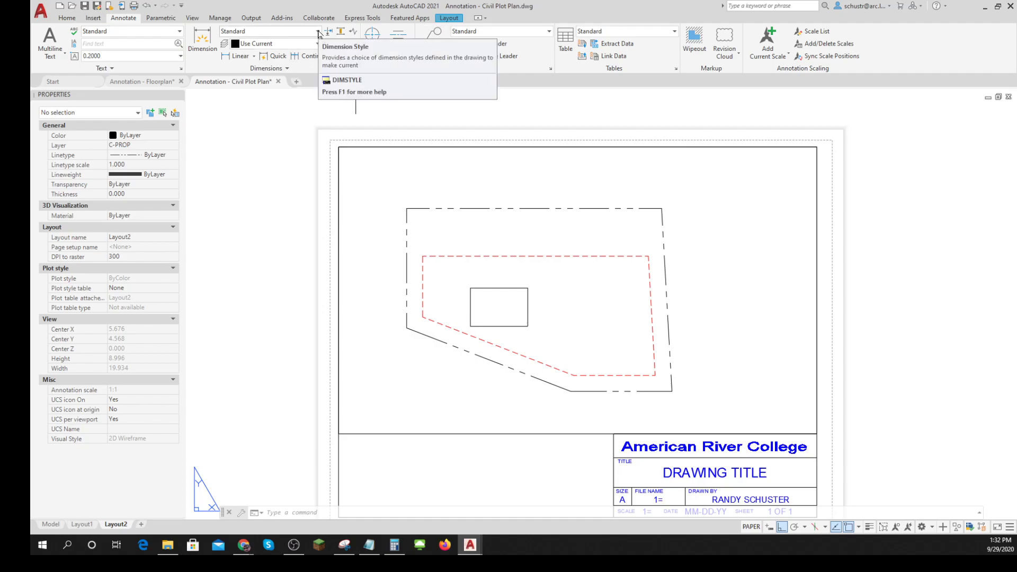
left_click(67, 18)
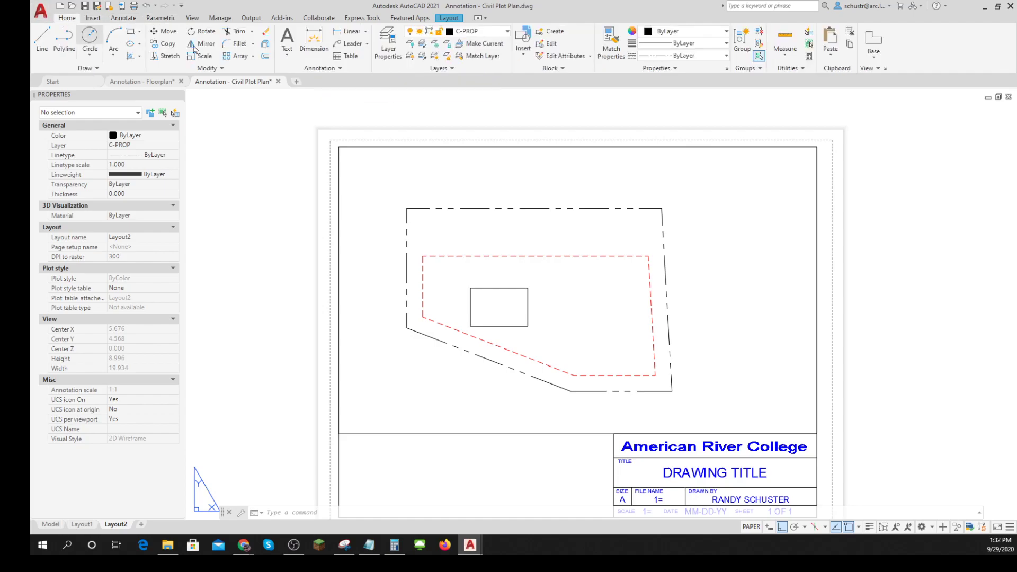
left_click(506, 31)
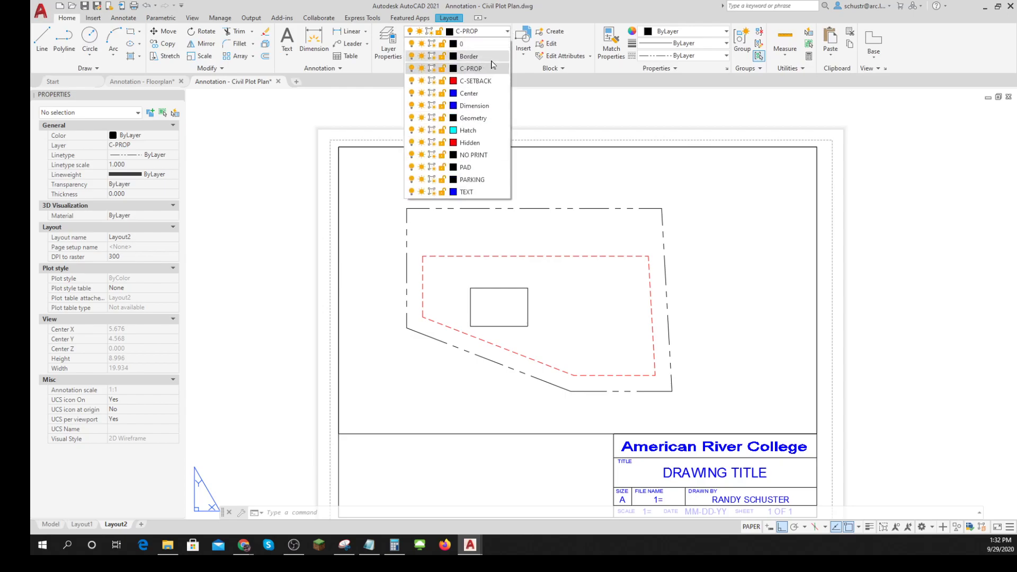
left_click(473, 106)
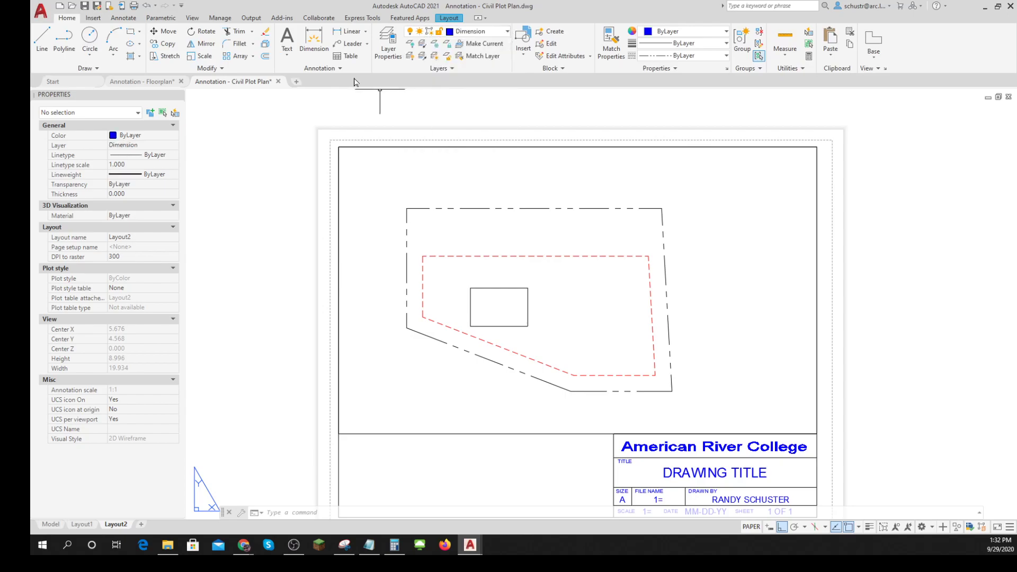
- Add a vertical linear dimension from the top property line, using a Nearest snap, straight down to the top edge of the building rectangle
left_click(350, 32)
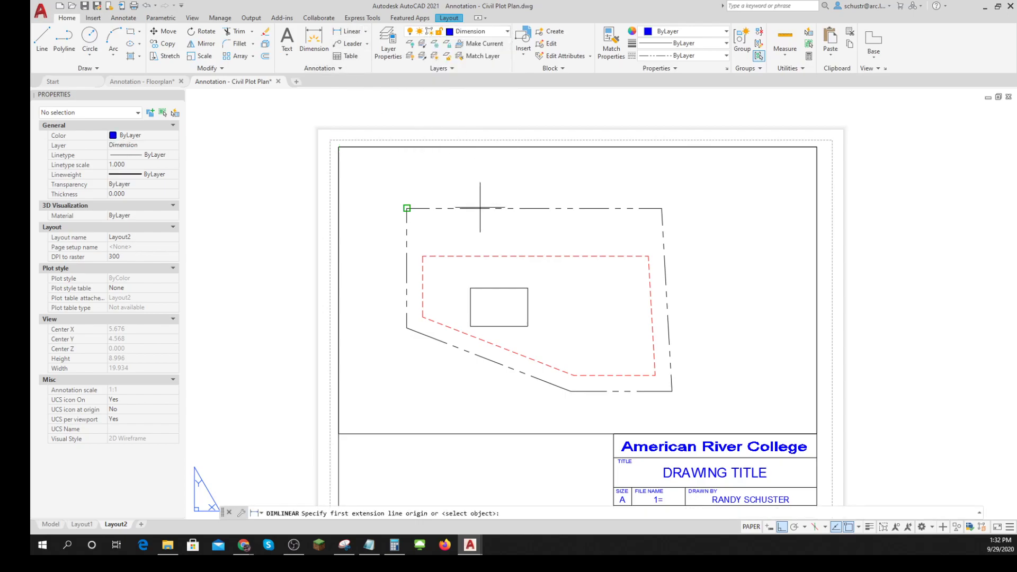
right_click(420, 208, "shift")
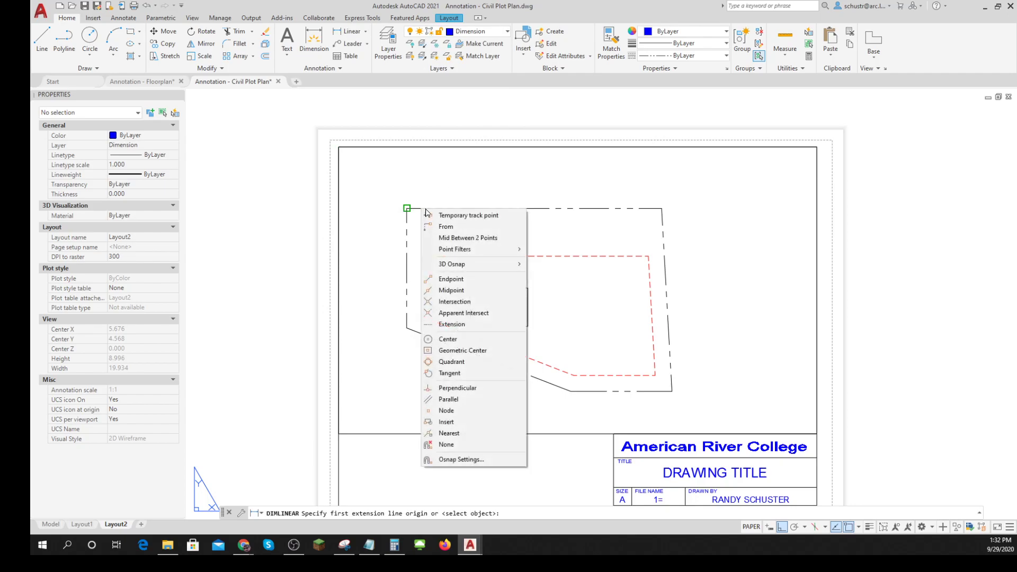
left_click(456, 433)
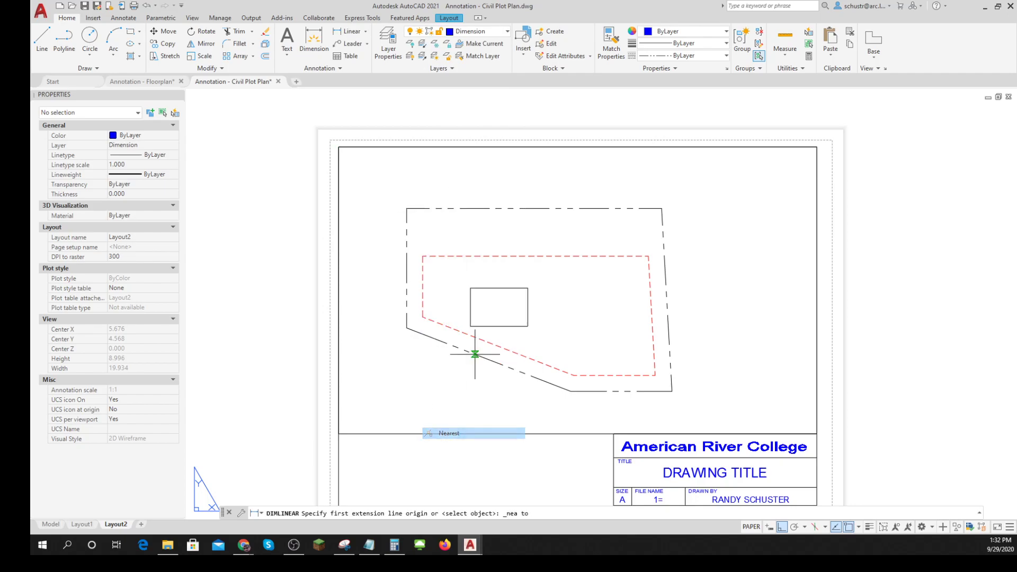
left_click(499, 208)
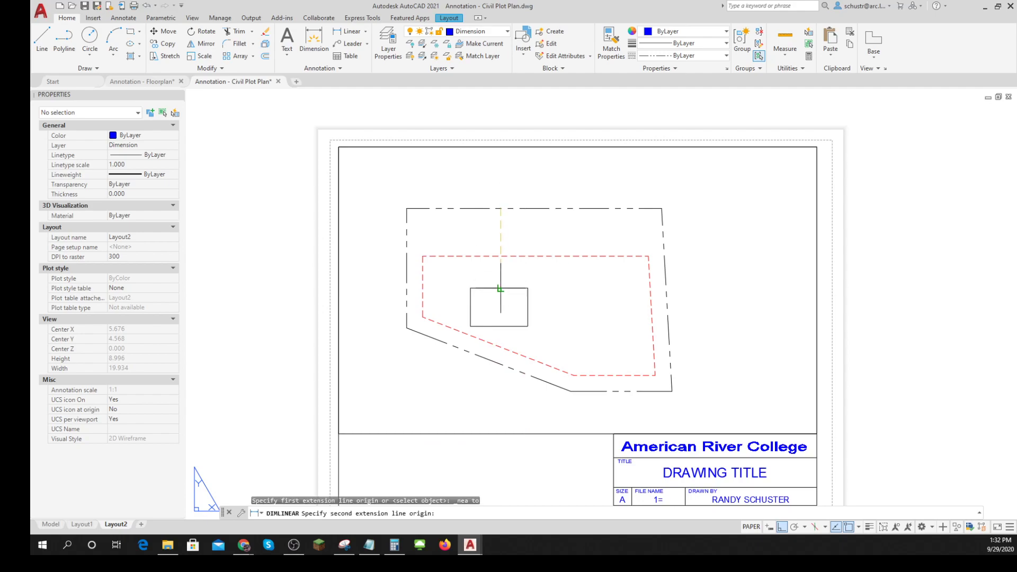
left_click(500, 288)
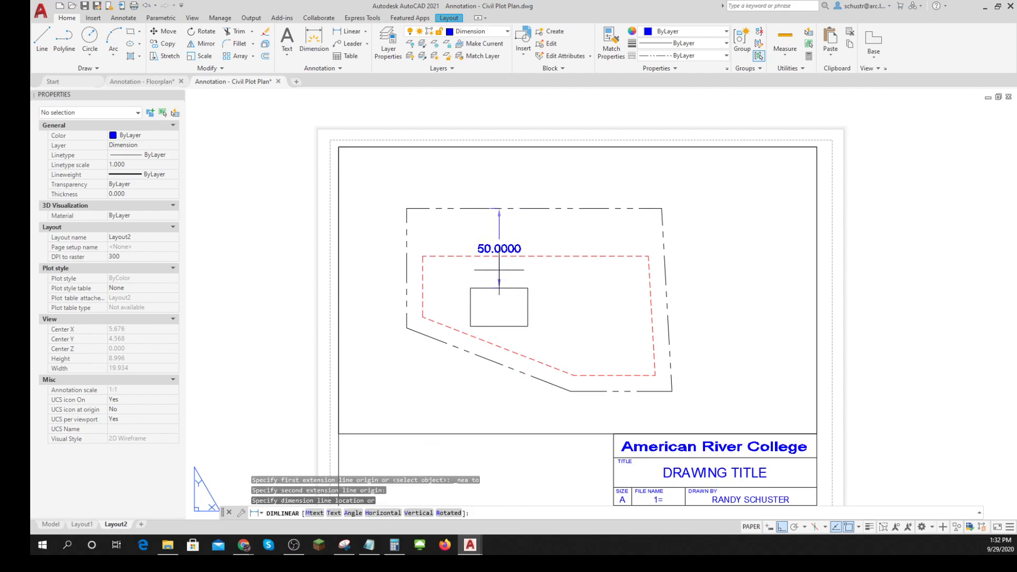
left_click(499, 270)
scroll(520, 244, "up", 3)
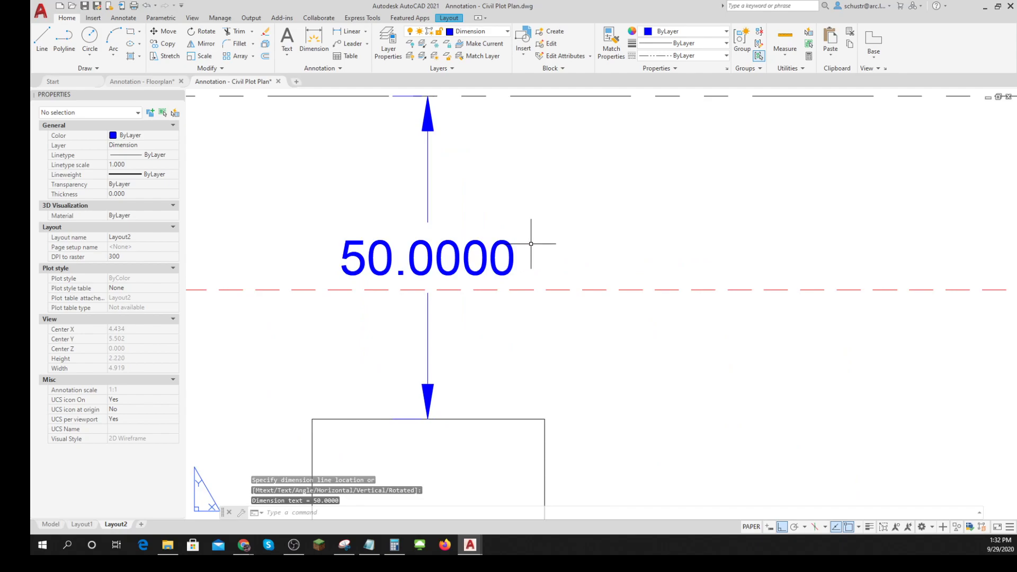
left_click(473, 242)
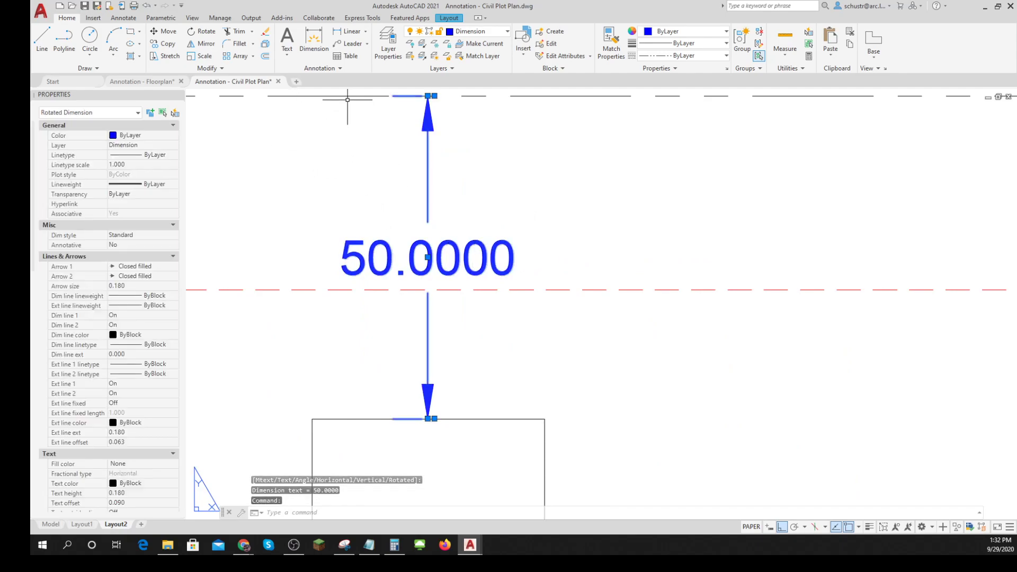
left_click(341, 73)
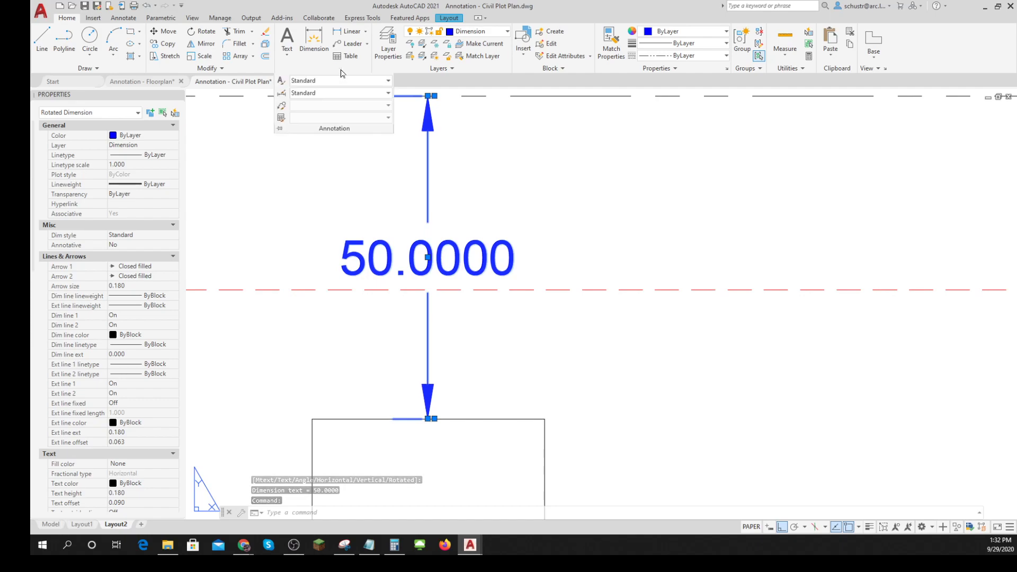
key("Escape")
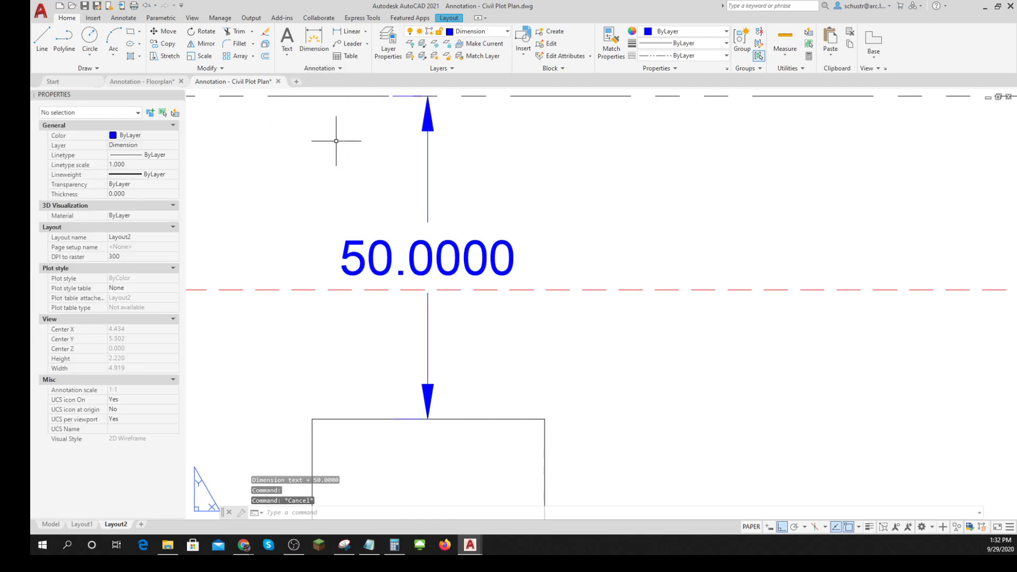
- Change the dimension style of the new vertical dimension to Civil
left_click(422, 244)
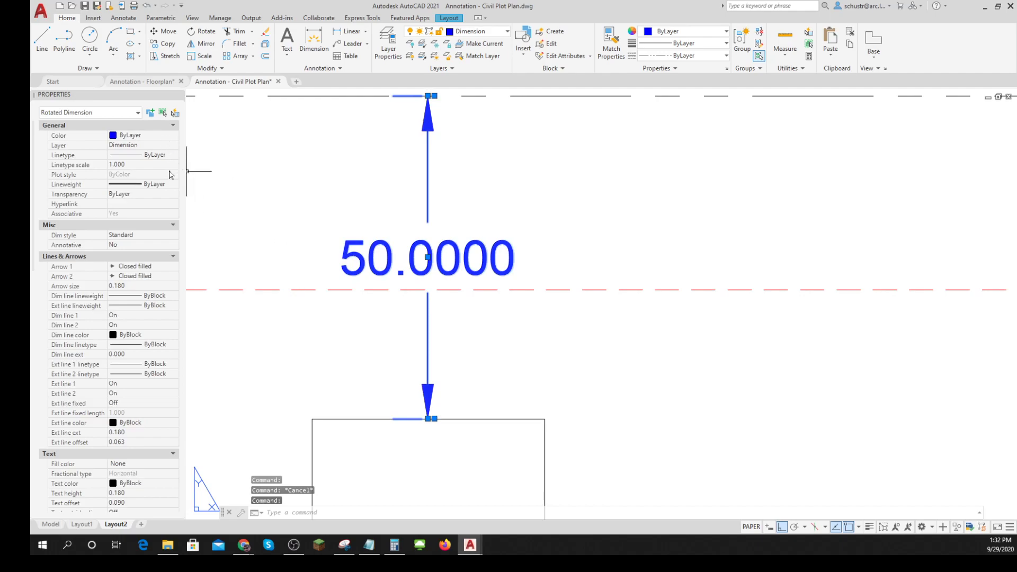
left_click(175, 235)
left_click(175, 236)
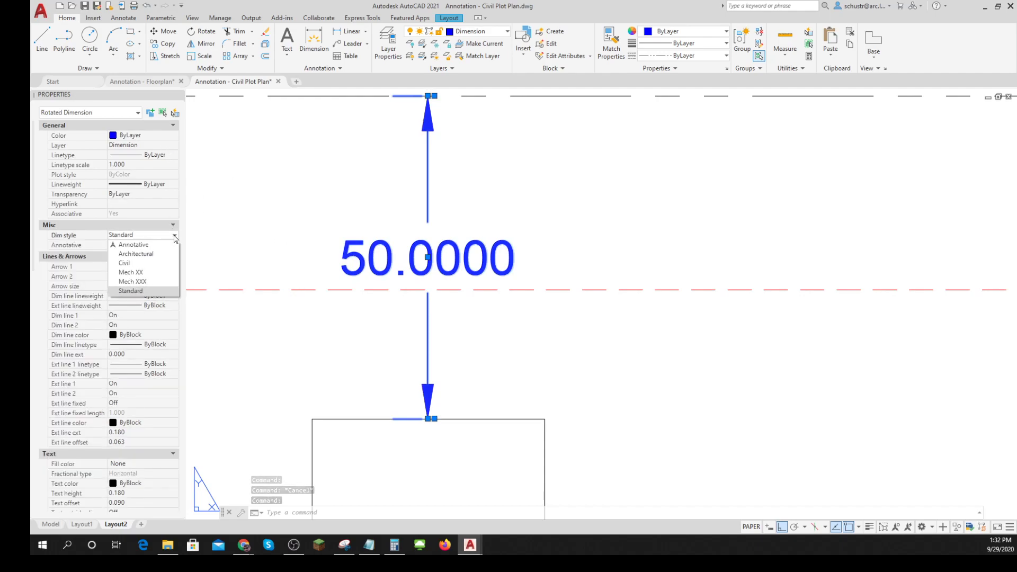
left_click(138, 264)
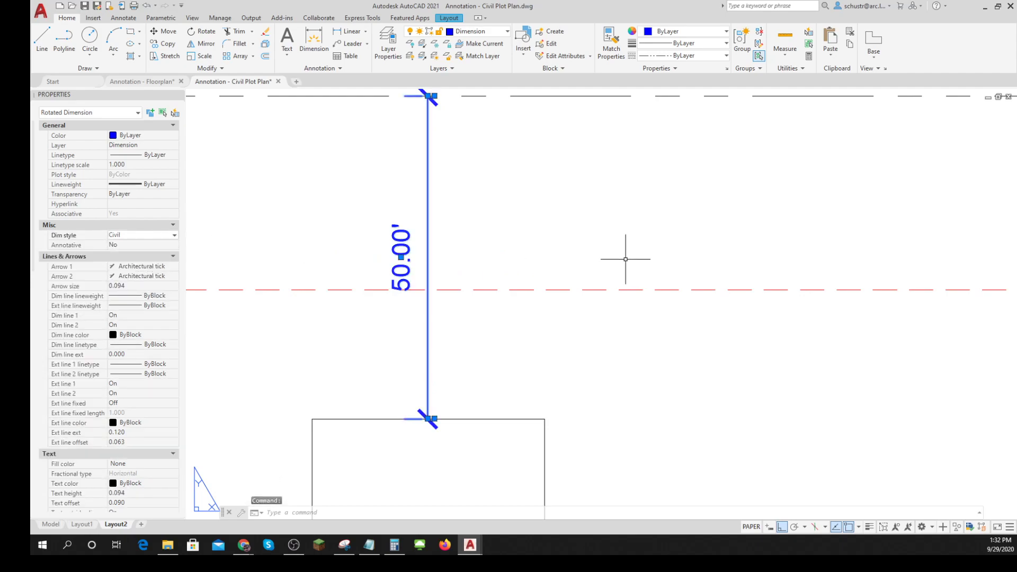
key("Escape")
key("Escape")
- Slide the vertical dimension's text up along its dimension line, clear of the red setback line
scroll(626, 260, "down", 3)
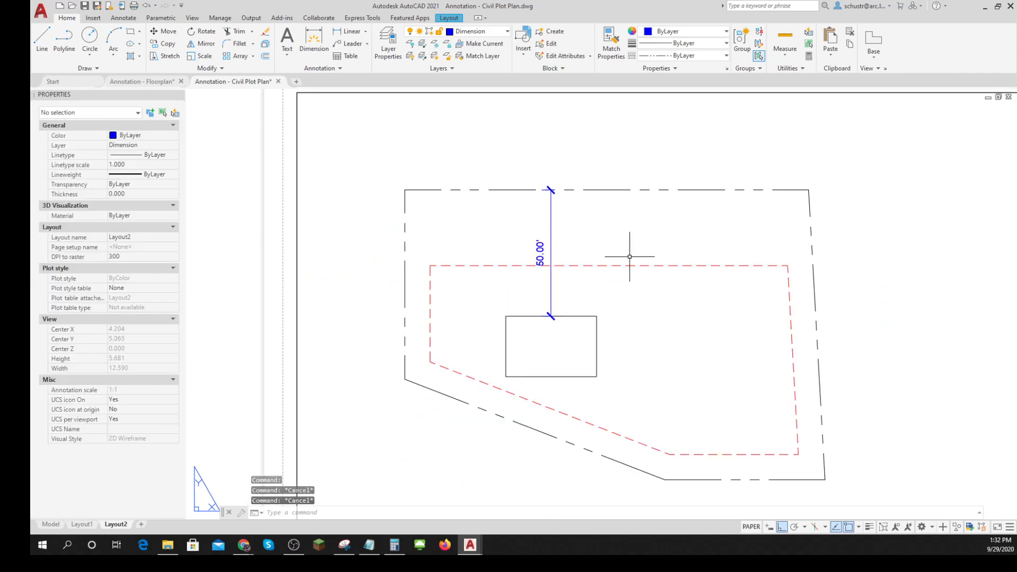
left_click(537, 252)
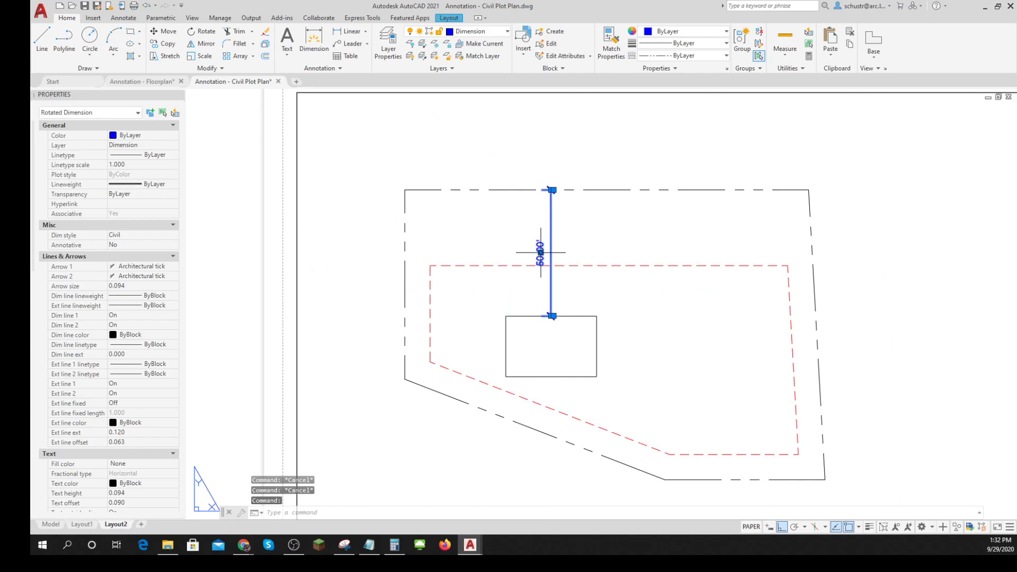
left_click(541, 253)
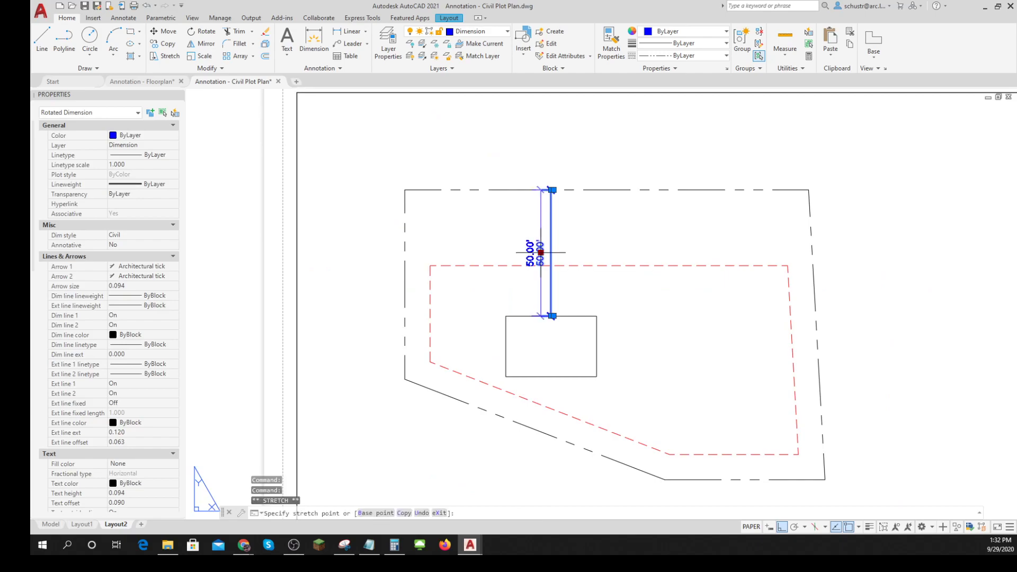
left_click(566, 238)
left_click(551, 252)
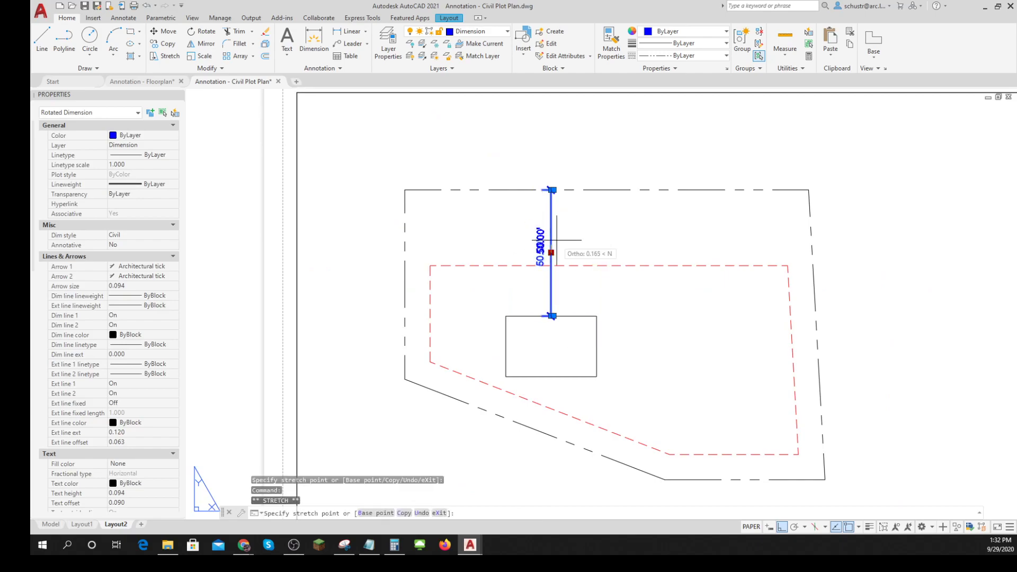
left_click(564, 234)
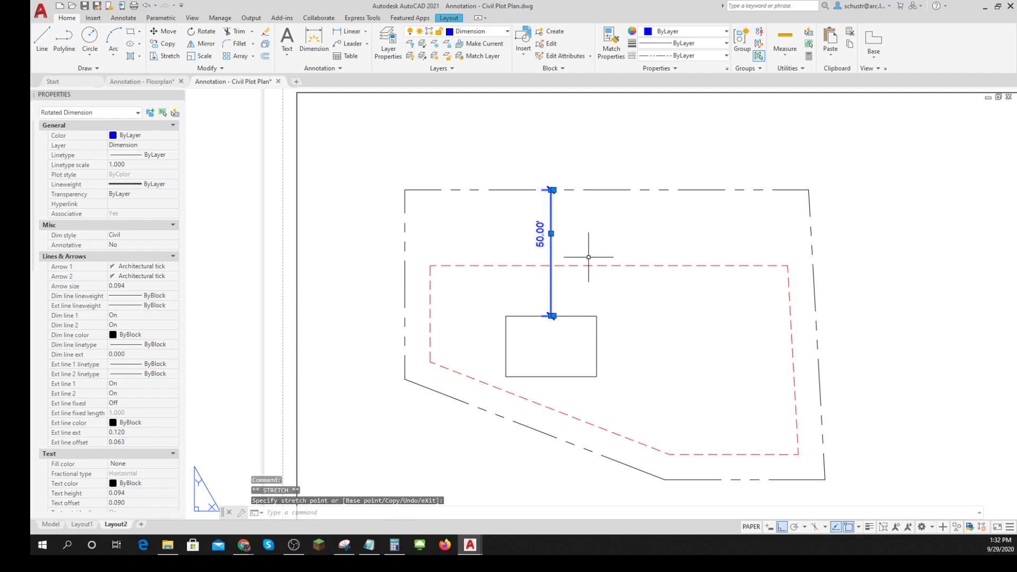
key("Escape")
key("Escape")
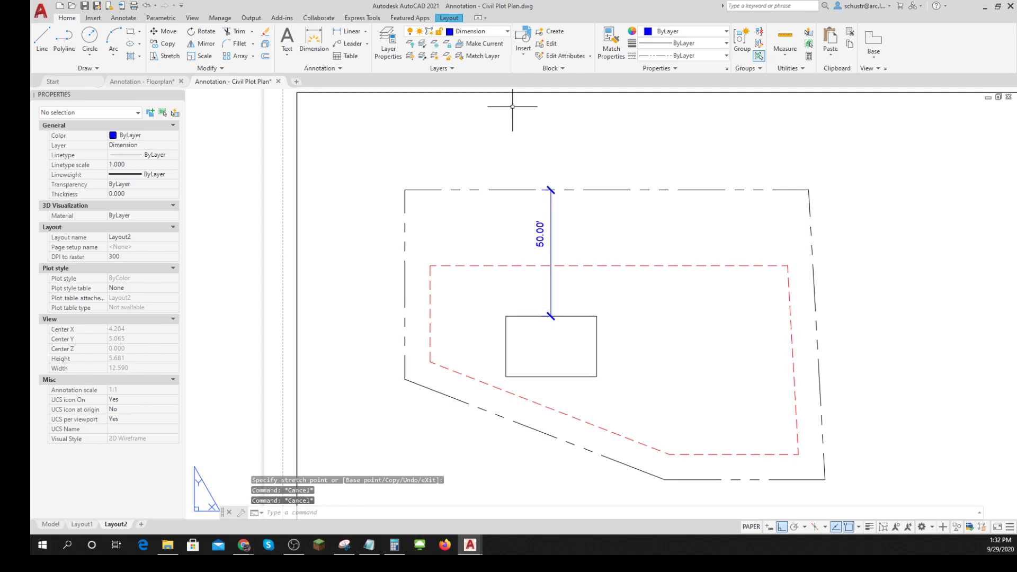
left_click(339, 67)
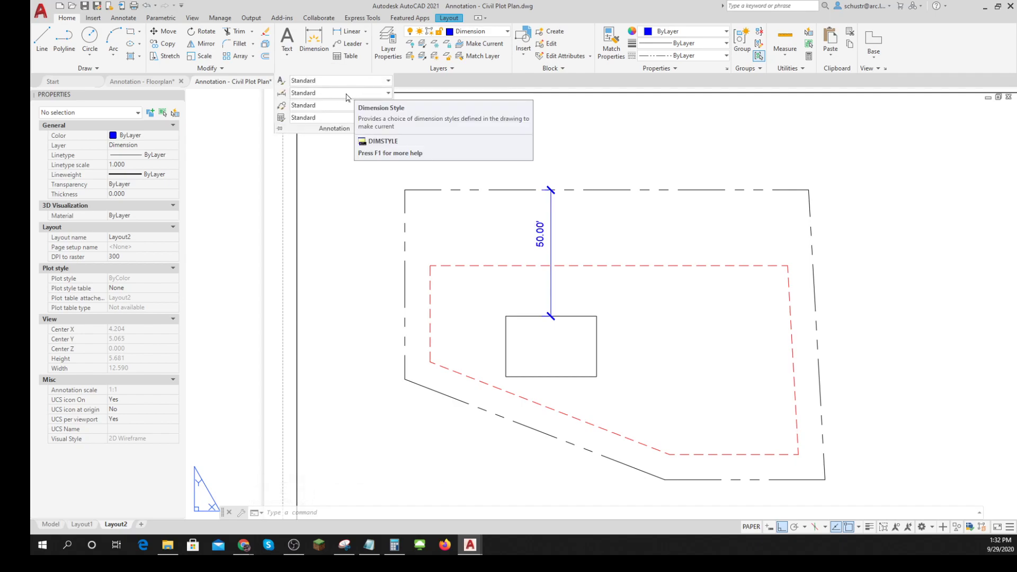
left_click(544, 228)
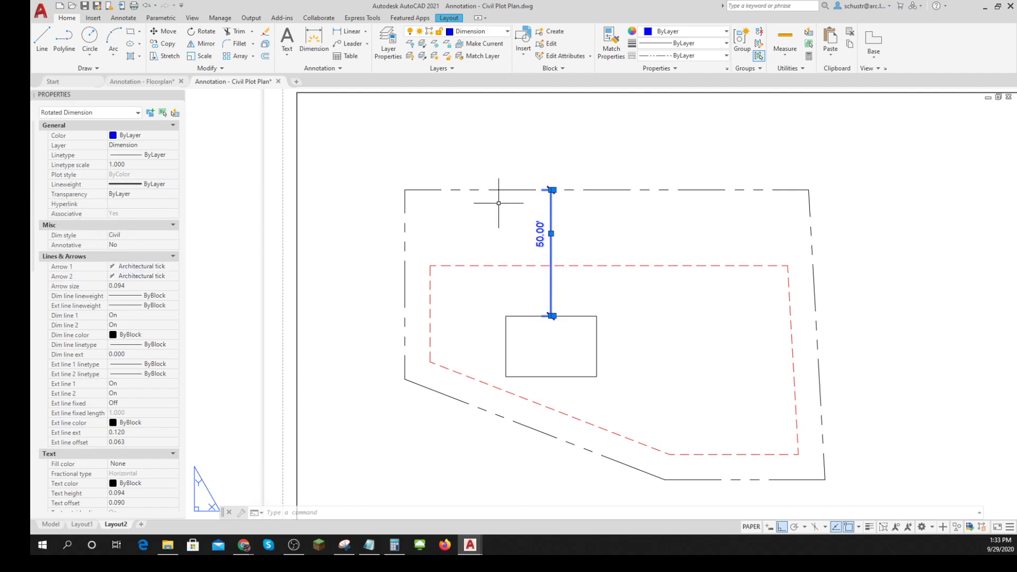
key("Escape")
key("Escape")
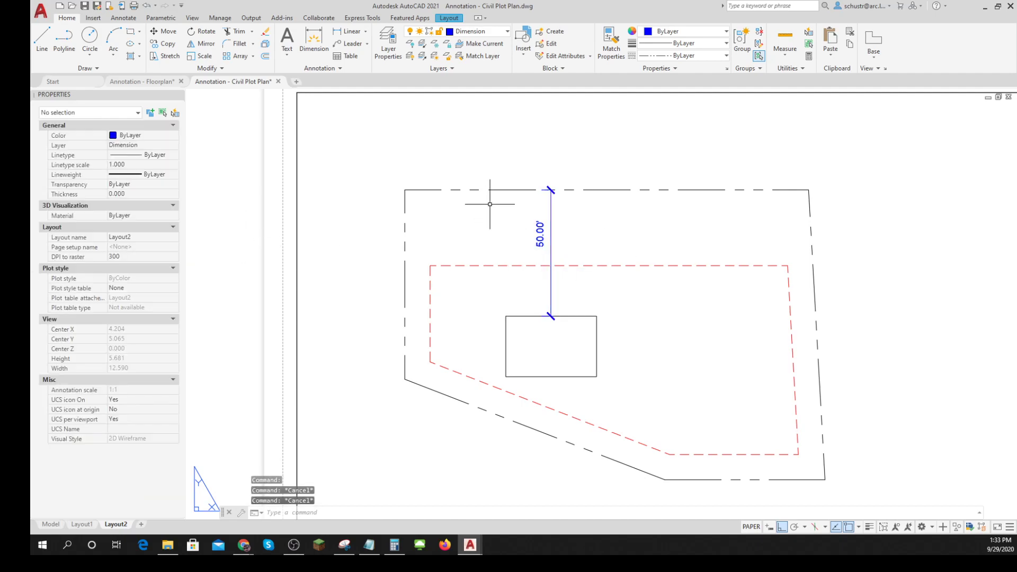
- Add a horizontal linear dimension from the plot's left property line, using a Nearest snap, straight across to the building rectangle's left edge
left_click(366, 31)
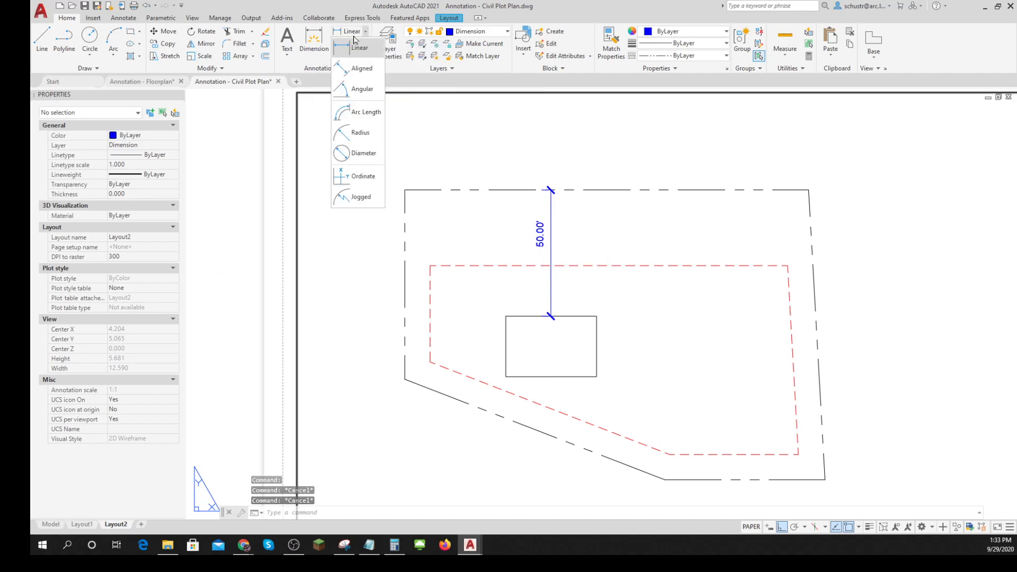
left_click(351, 48)
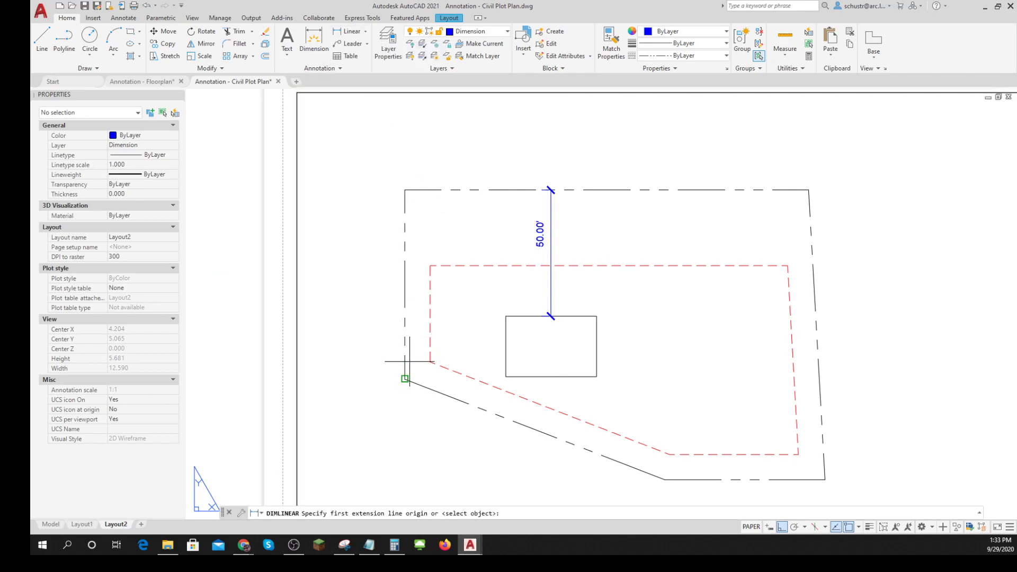
right_click(408, 352, "shift")
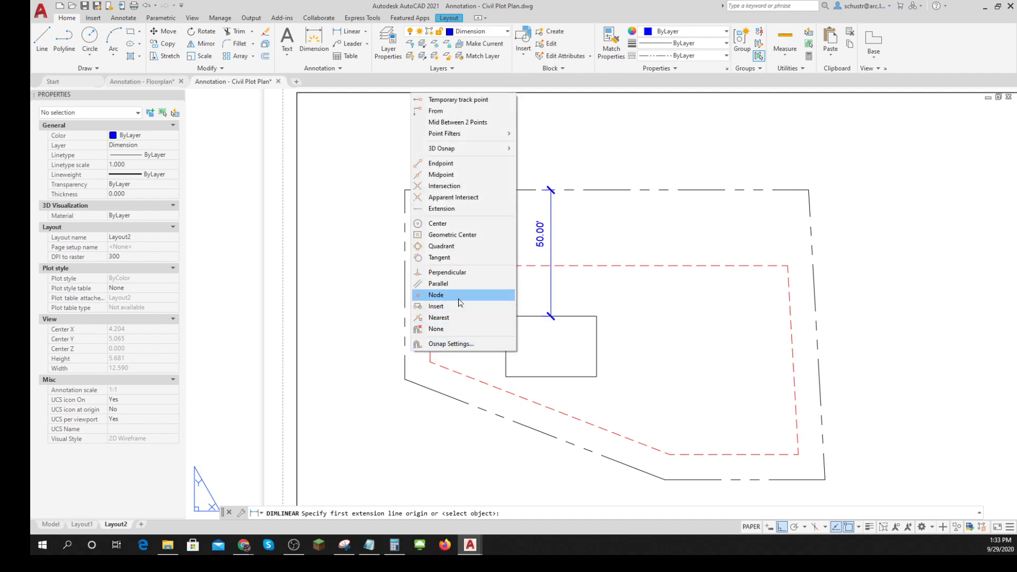
left_click(439, 317)
left_click(405, 335)
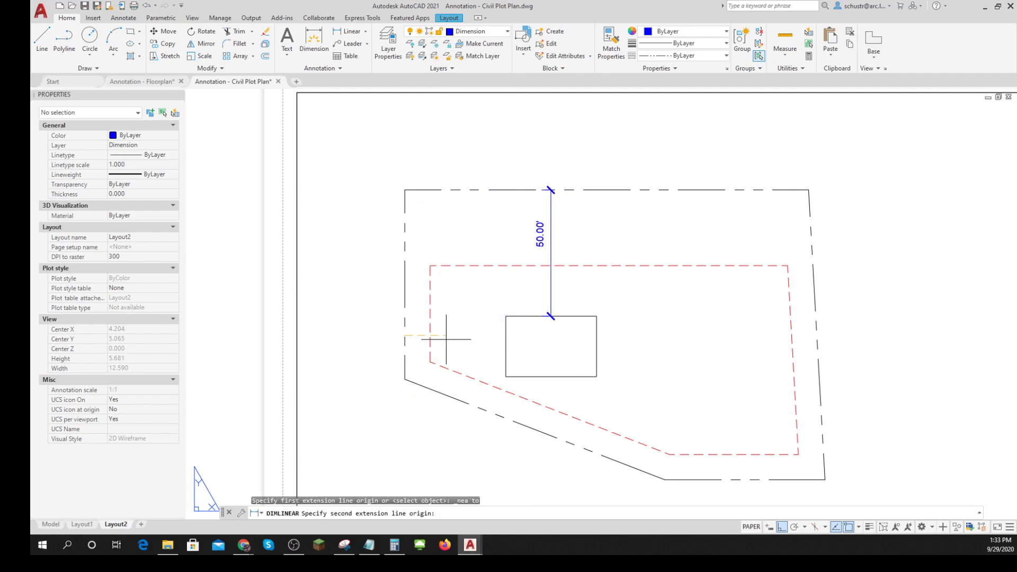
left_click(501, 335)
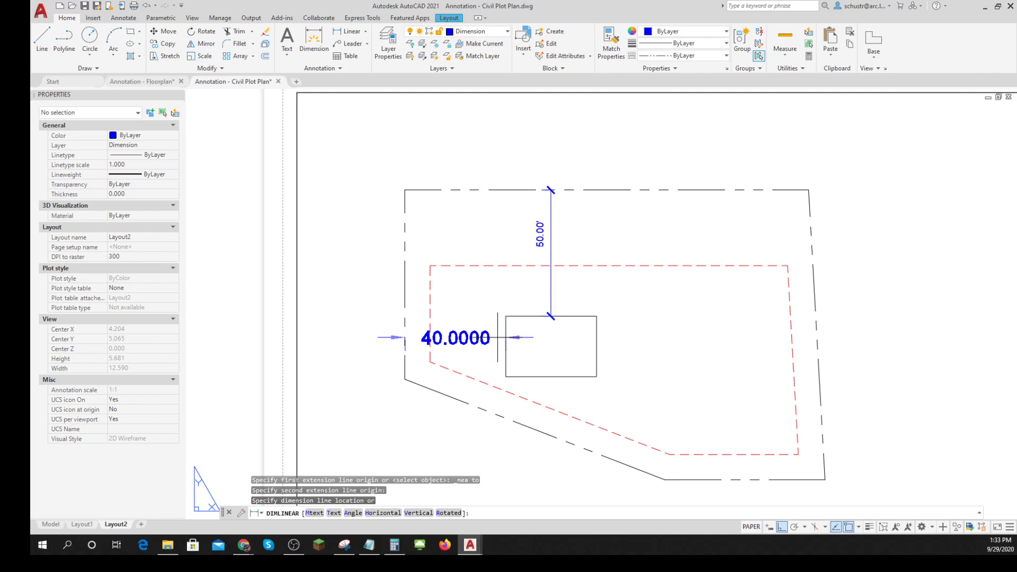
left_click(497, 337)
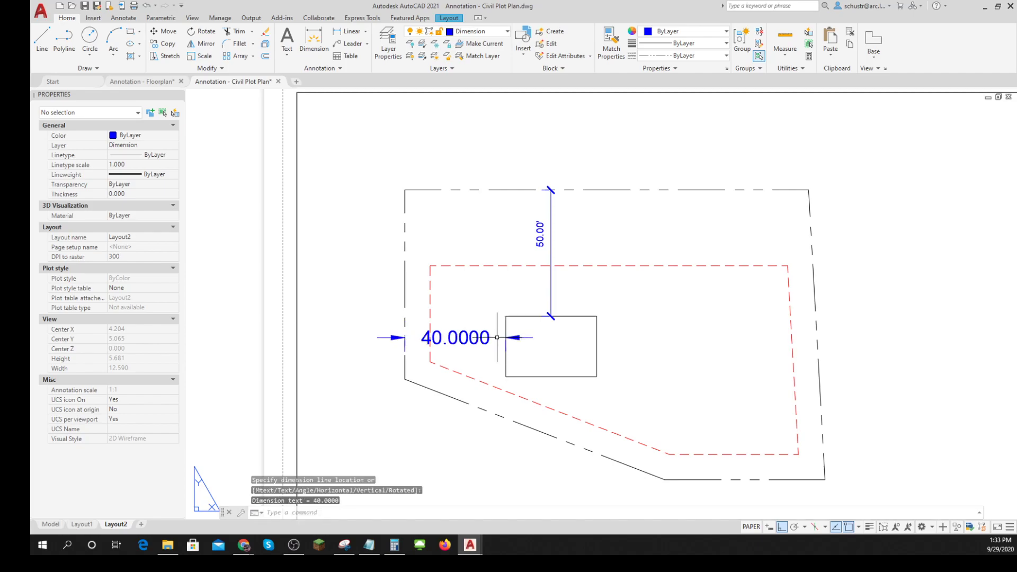
key("Escape")
key("Escape")
- Change the dimension style of the new horizontal dimension to Civil
left_click(487, 331)
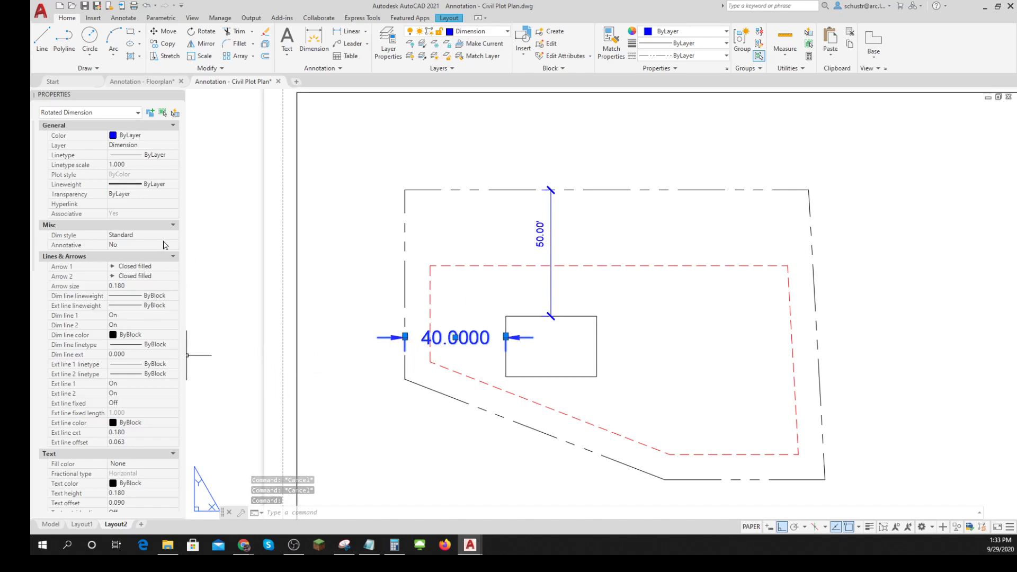
left_click(141, 235)
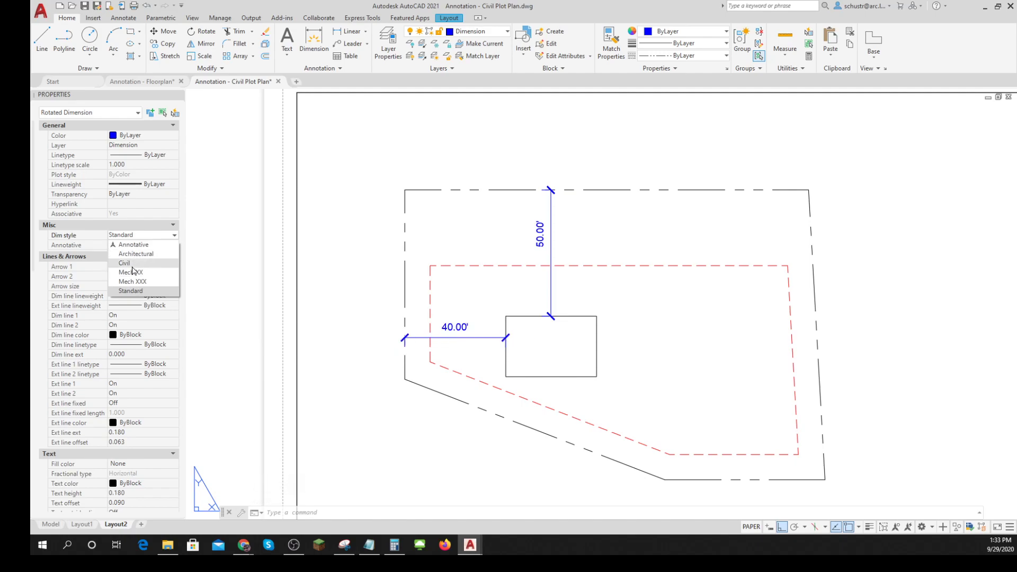
left_click(133, 264)
key("Escape")
key("Escape")
key("Escape")
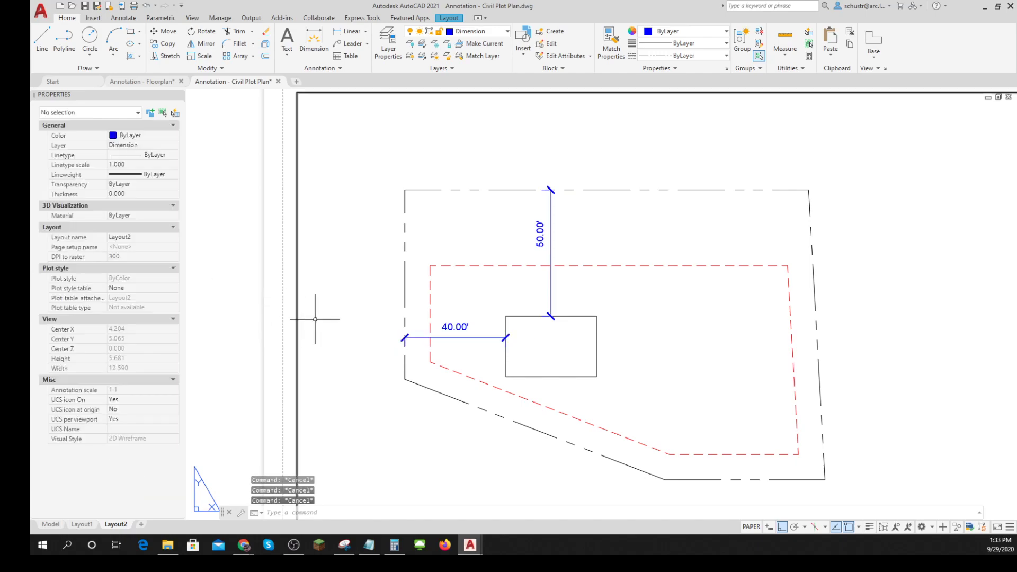
- Examine the dimensioned plot plan on the sheet and the slanted property line on its right side
scroll(393, 357, "down", 2)
middle_click_drag(403, 352, 405, 298)
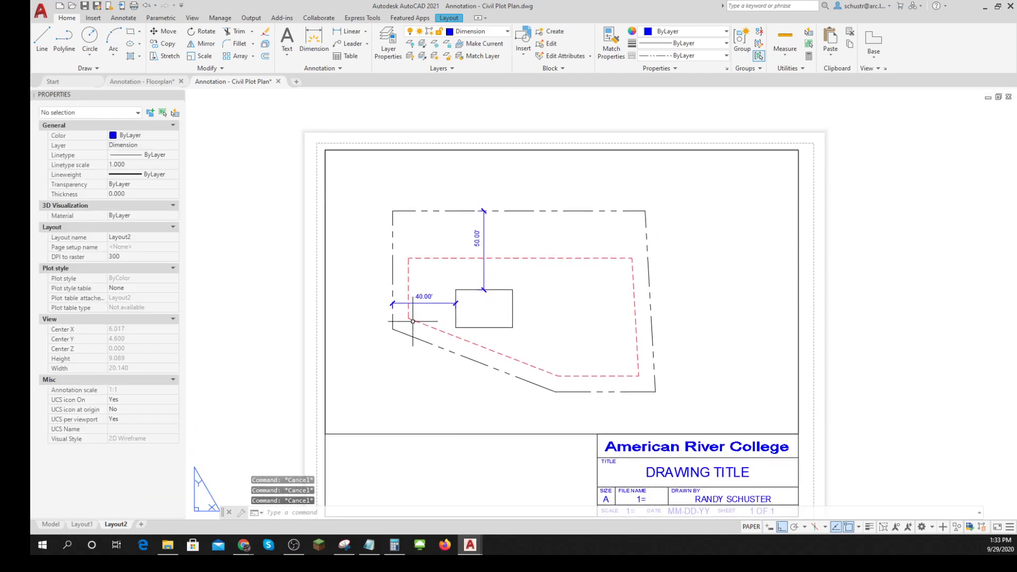
scroll(484, 316, "up", 2)
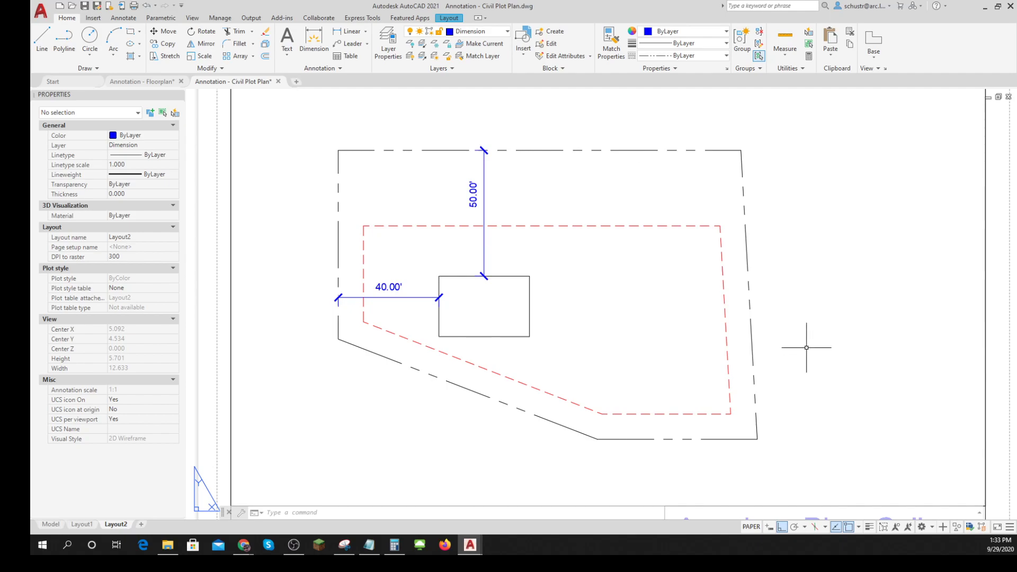
scroll(795, 350, "up", 2)
middle_click_drag(772, 345, 748, 387)
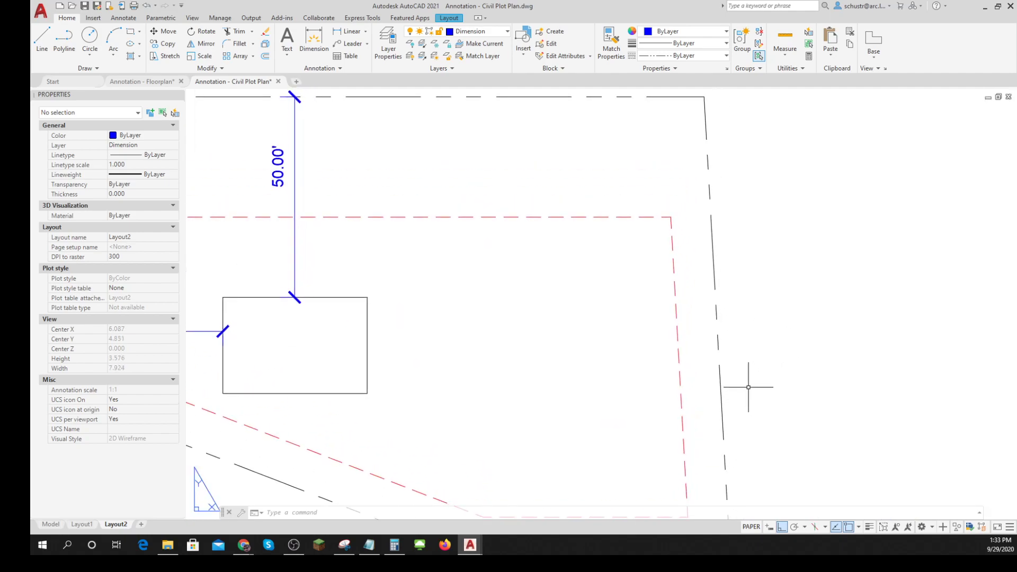
left_click(718, 336)
key("Escape")
key("Escape")
key("Escape")
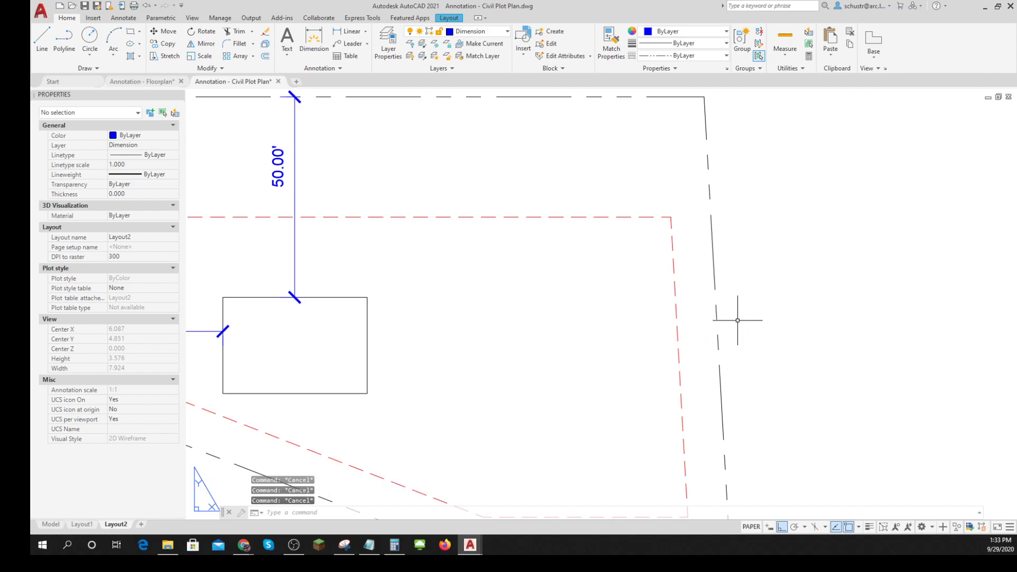
scroll(742, 318, "down", 2)
middle_click_drag(748, 311, 657, 315)
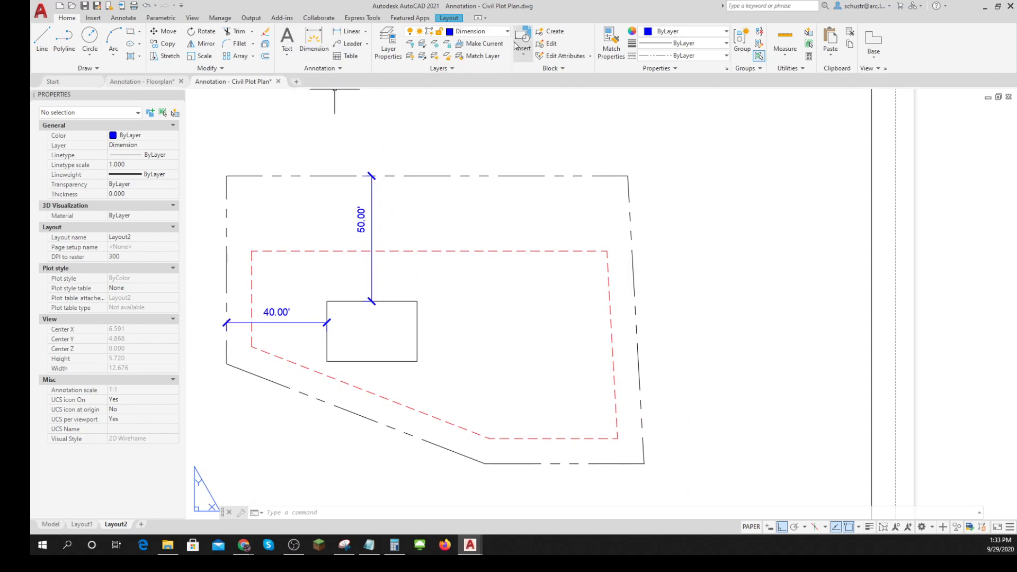
- Make TEXT the current layer
left_click(474, 31)
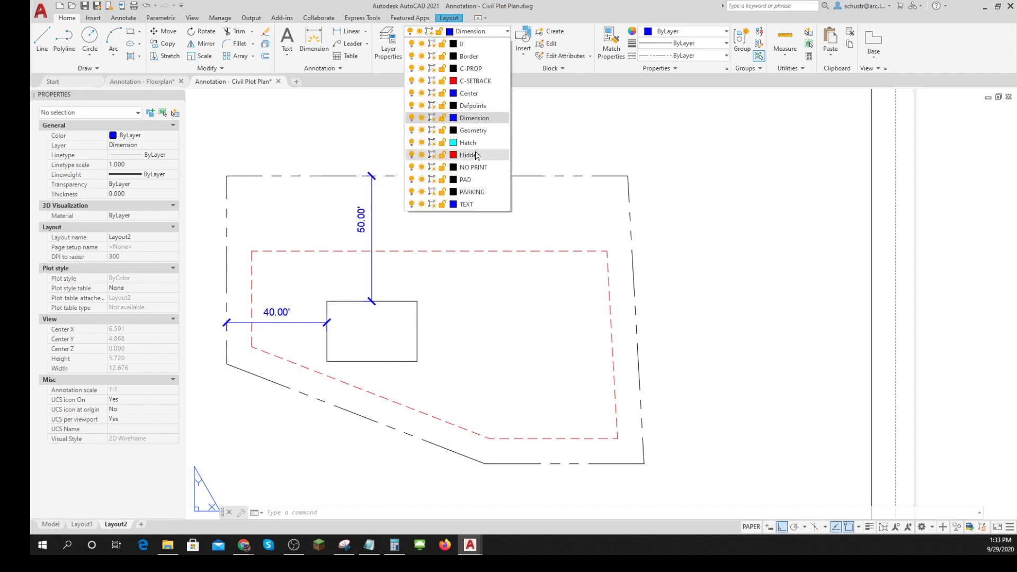
left_click(470, 204)
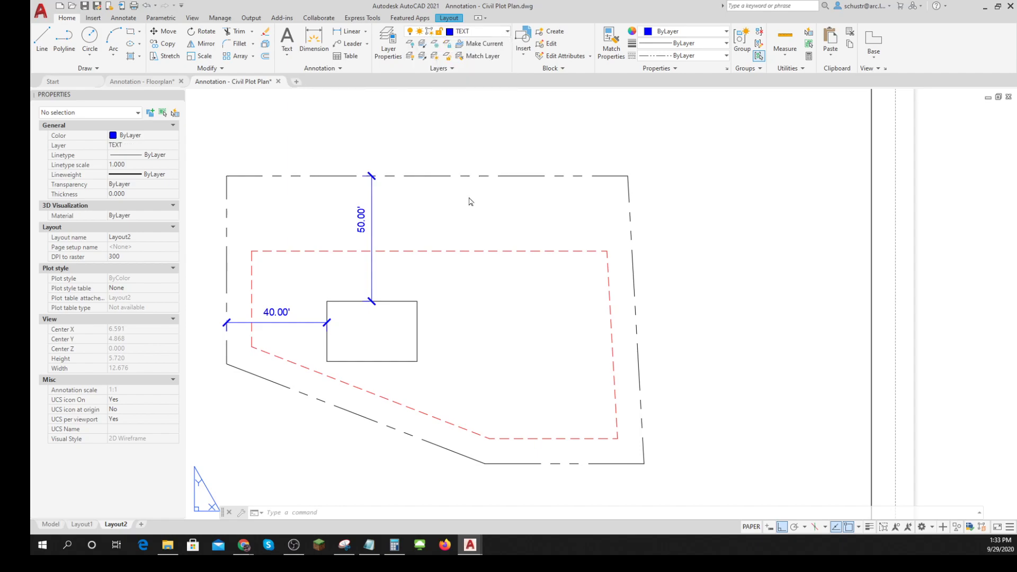
left_click(289, 38)
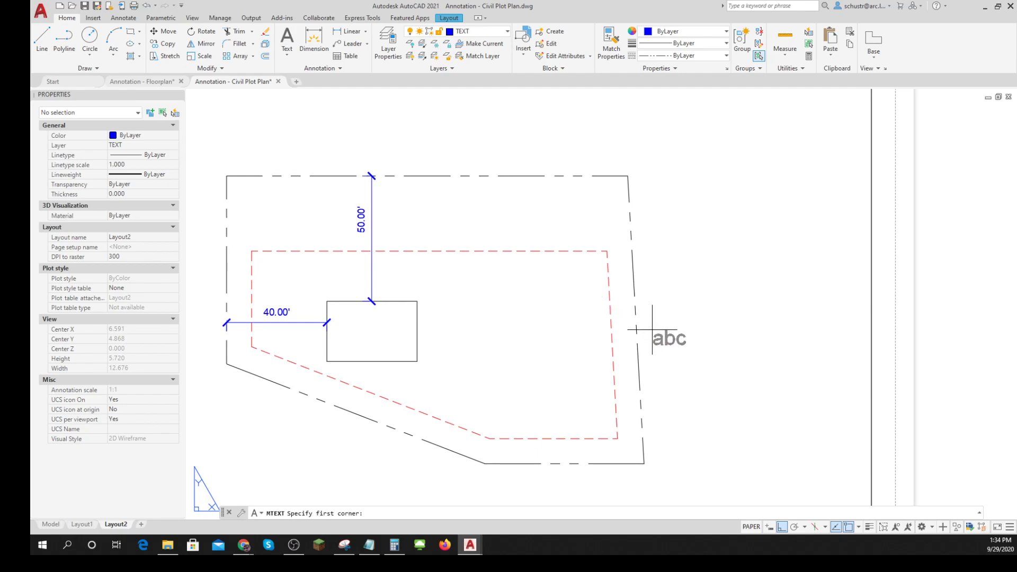
key("Escape")
- Start a middle-center single-line text just outside the slanted right property line, with height .125 and rotation N3D15'W
type("D")
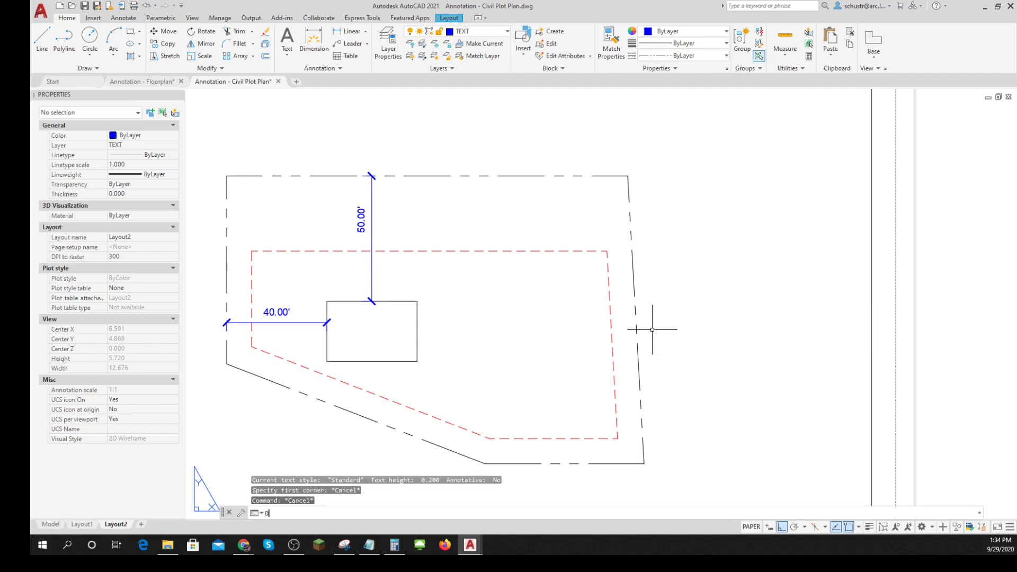
type("T")
key("Return")
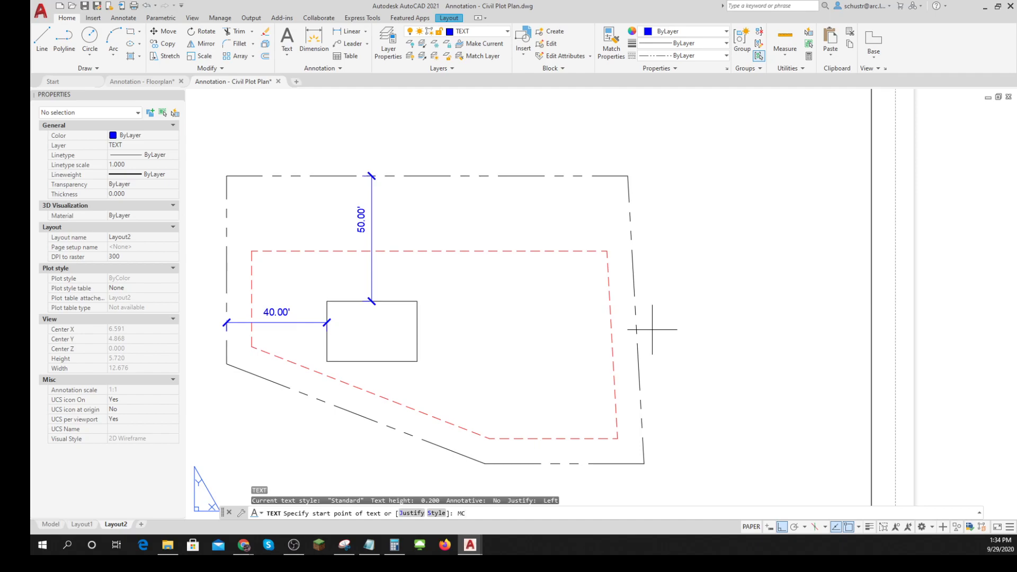
left_click(467, 506)
key("Return")
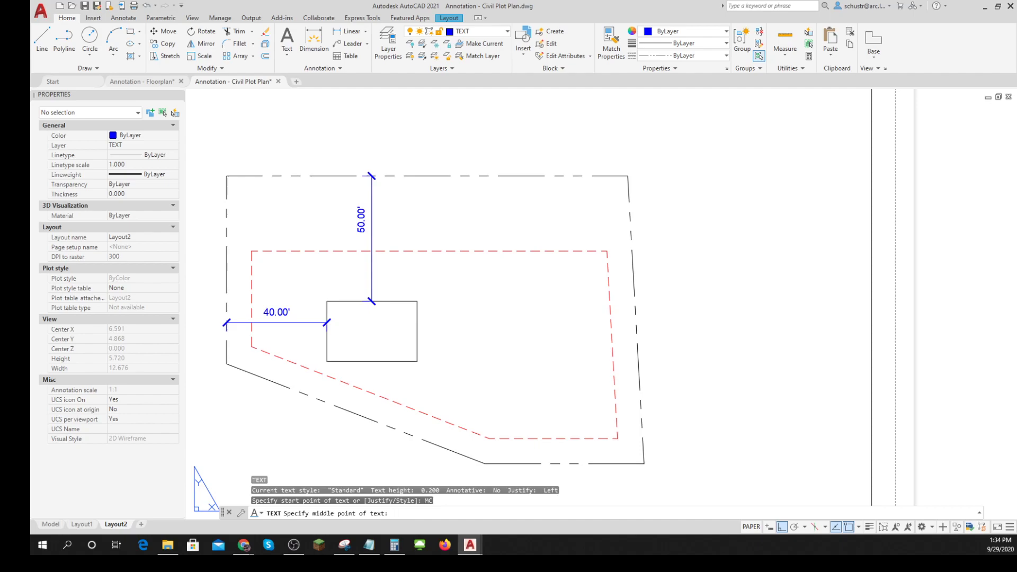
left_click(647, 327)
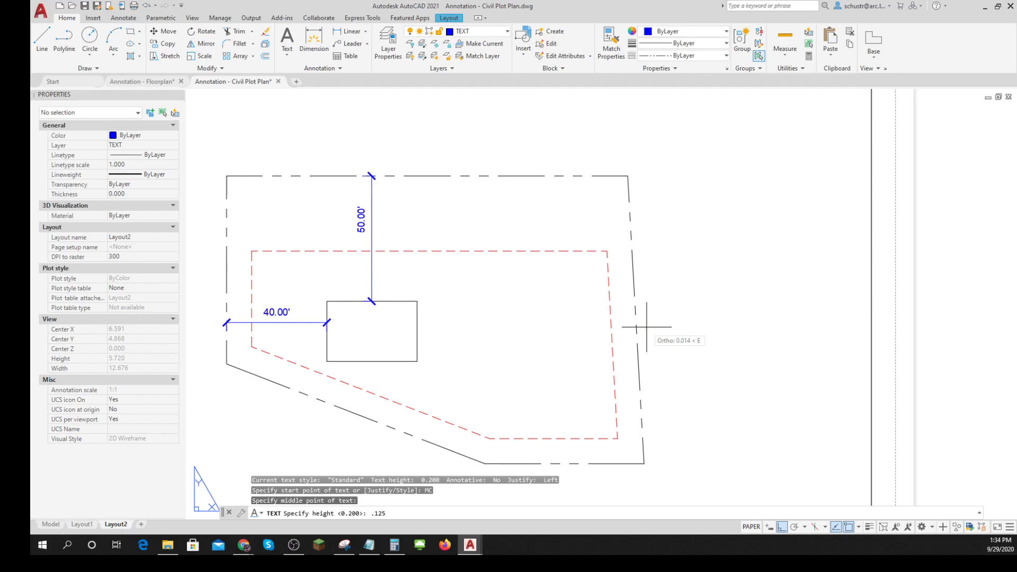
key("Return")
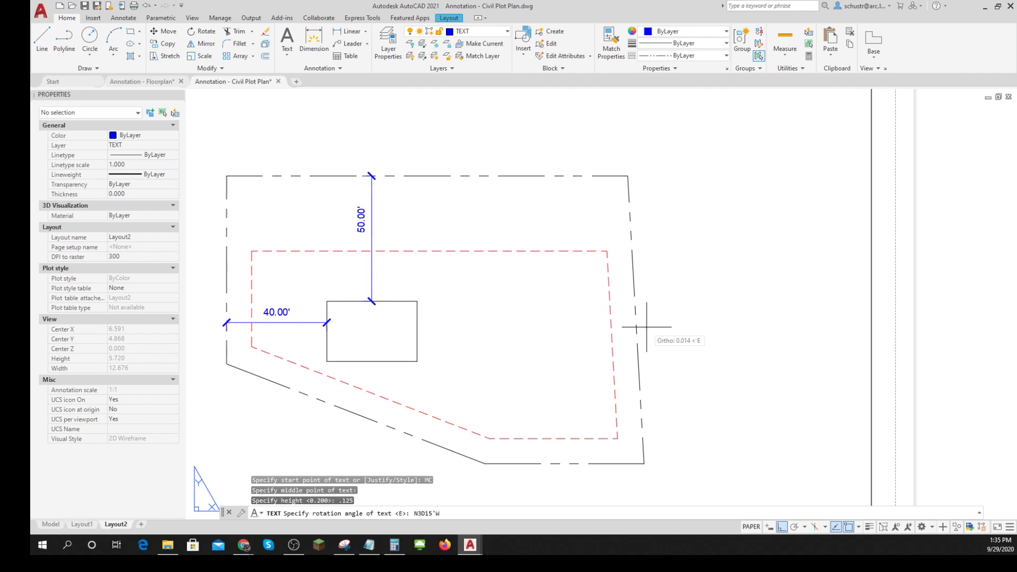
key("Return")
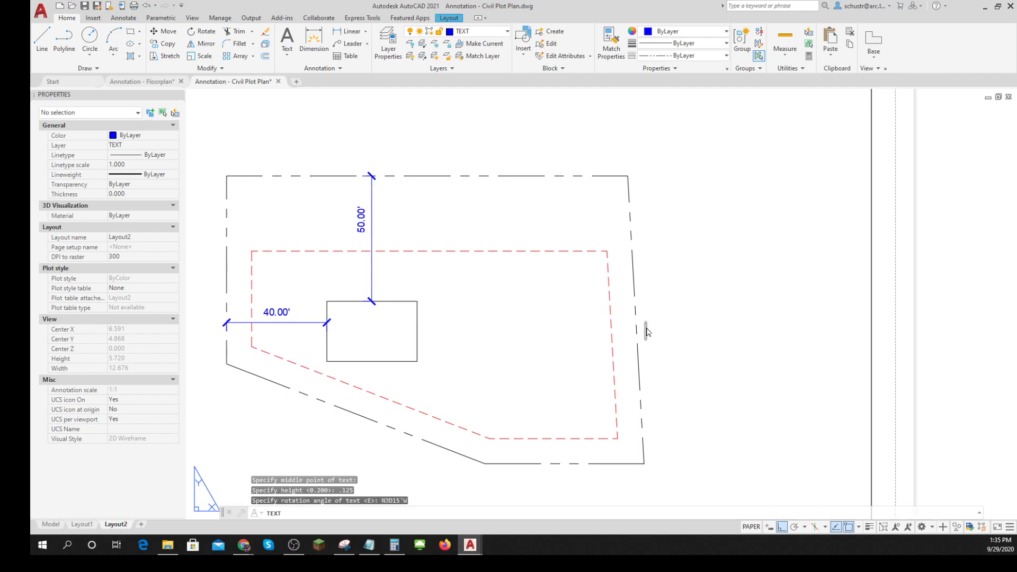
- Enter the property line label "115' N 3° 15' W" with a degree symbol, and finish the text
type("115'")
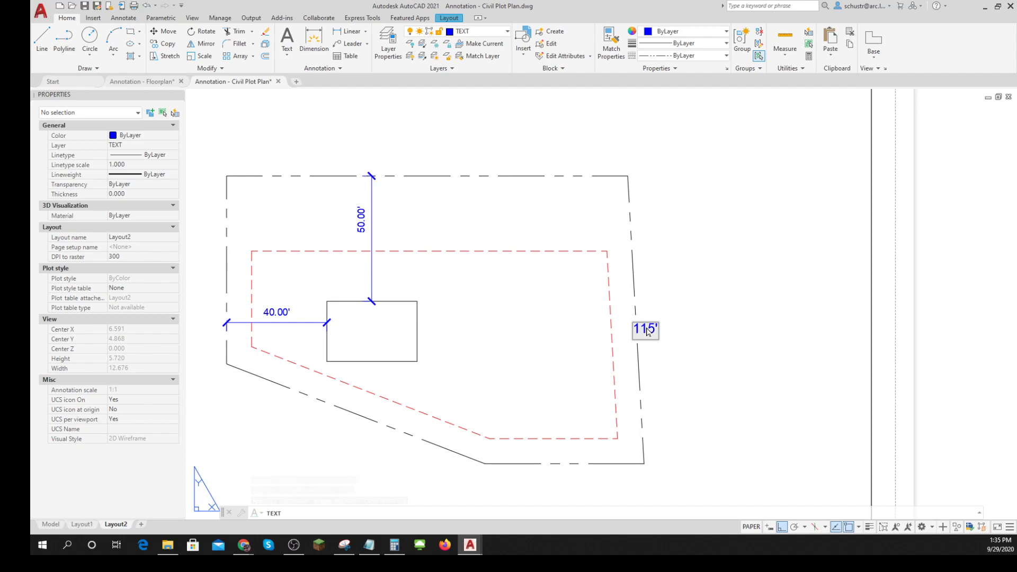
type("  N3")
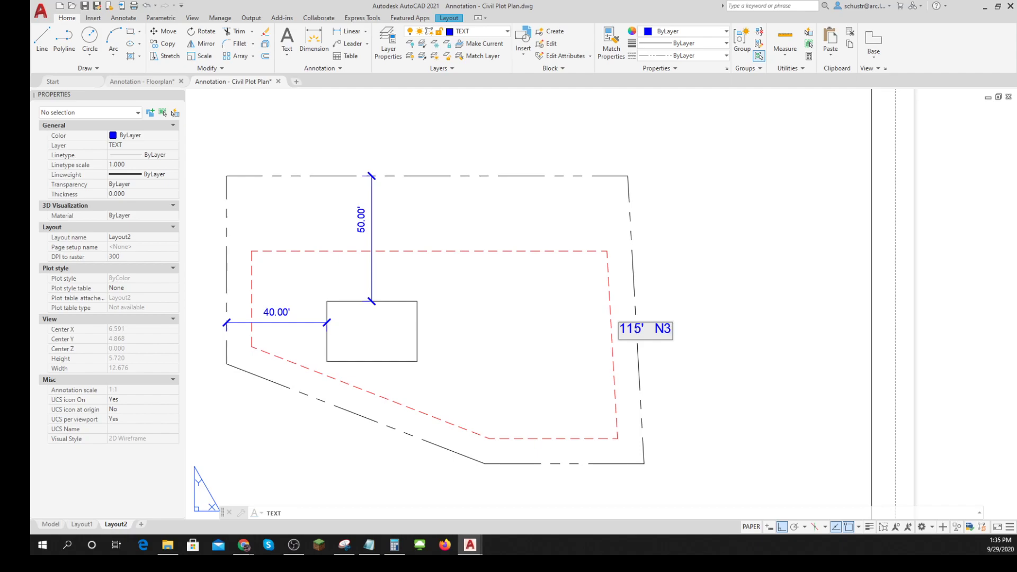
type("%%")
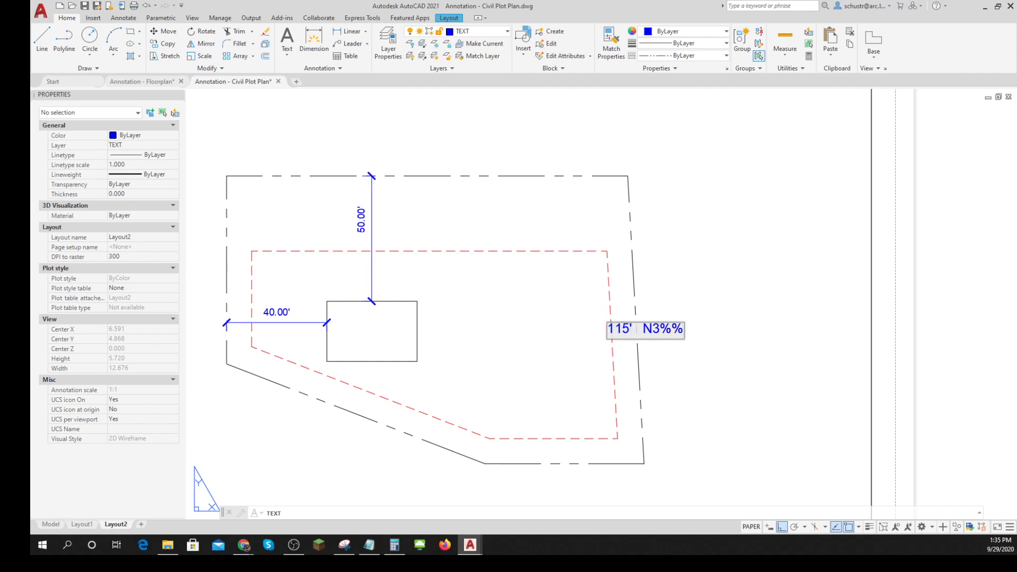
type("d")
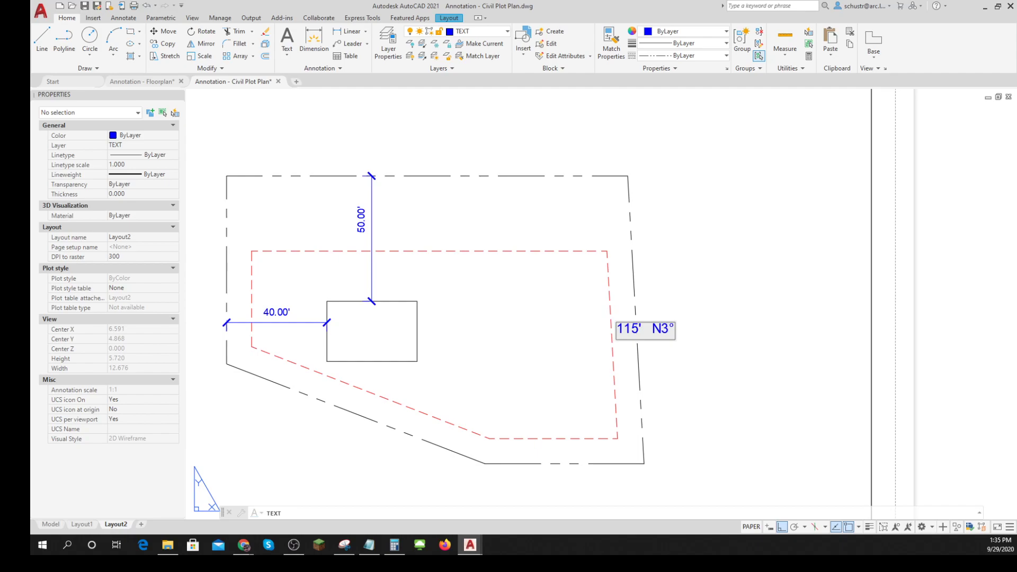
type("D")
key("BackSpace")
type("15'")
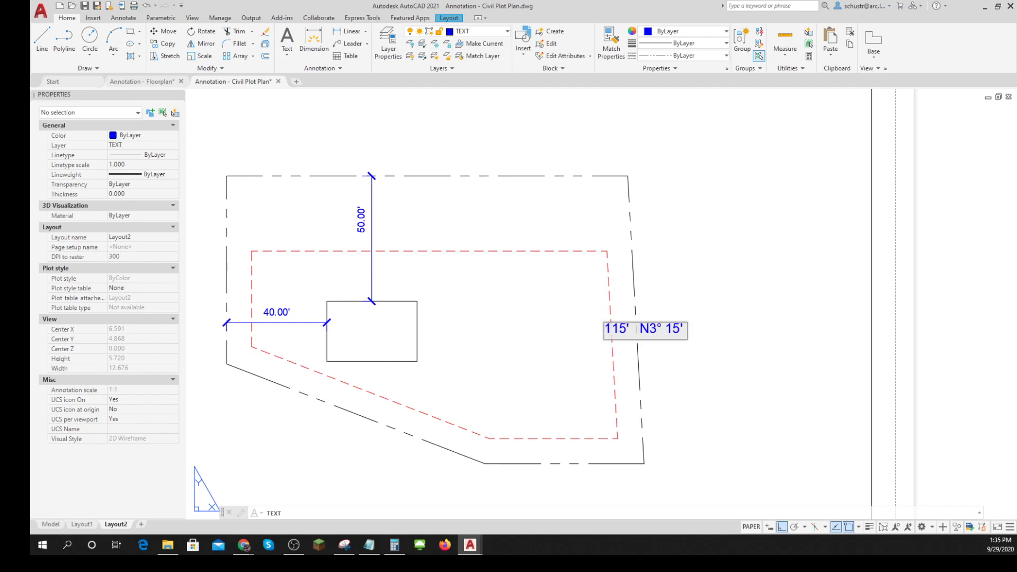
type(" W")
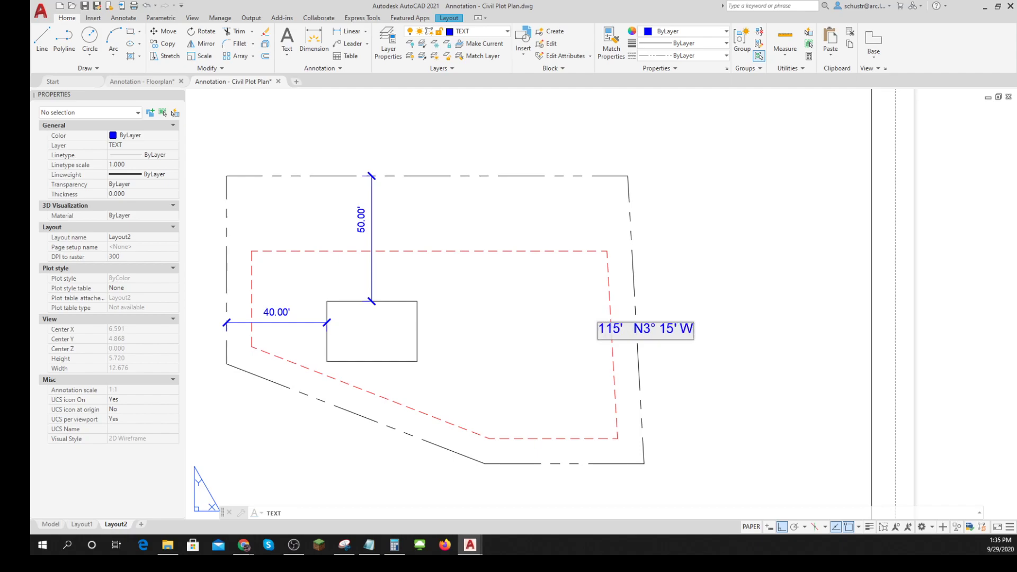
left_click(643, 329)
key("Return")
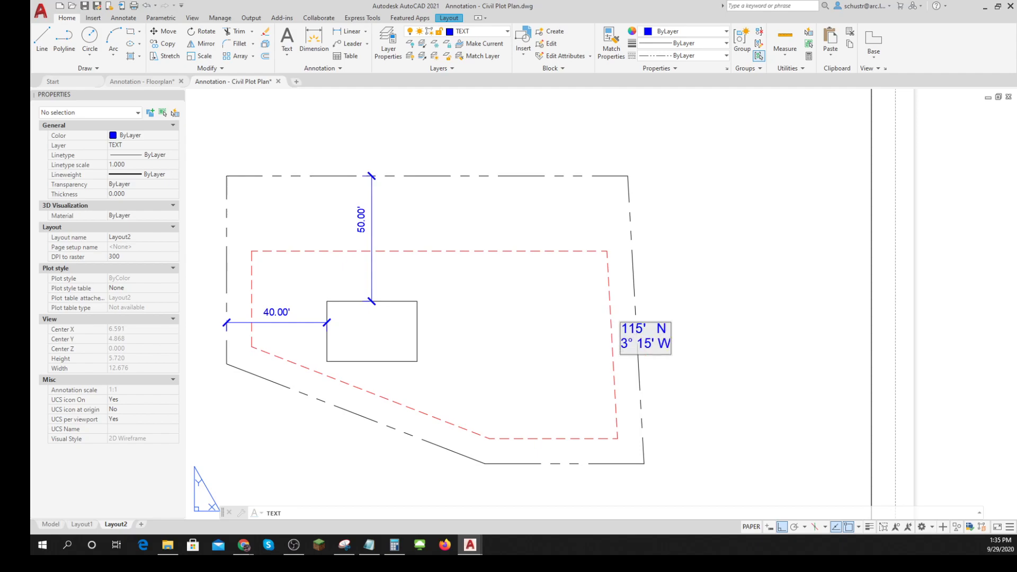
key("BackSpace")
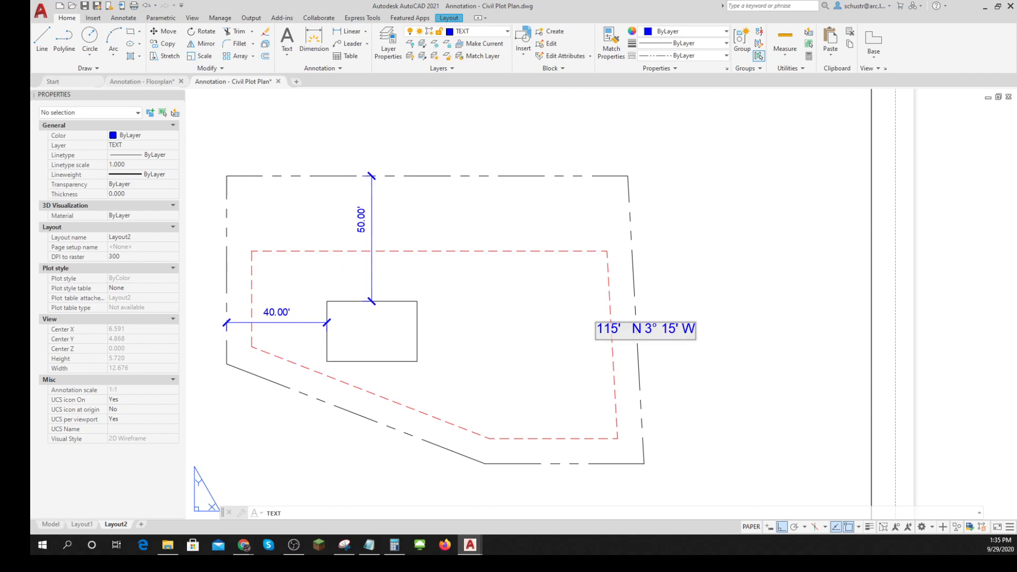
key("Return")
key("Return")
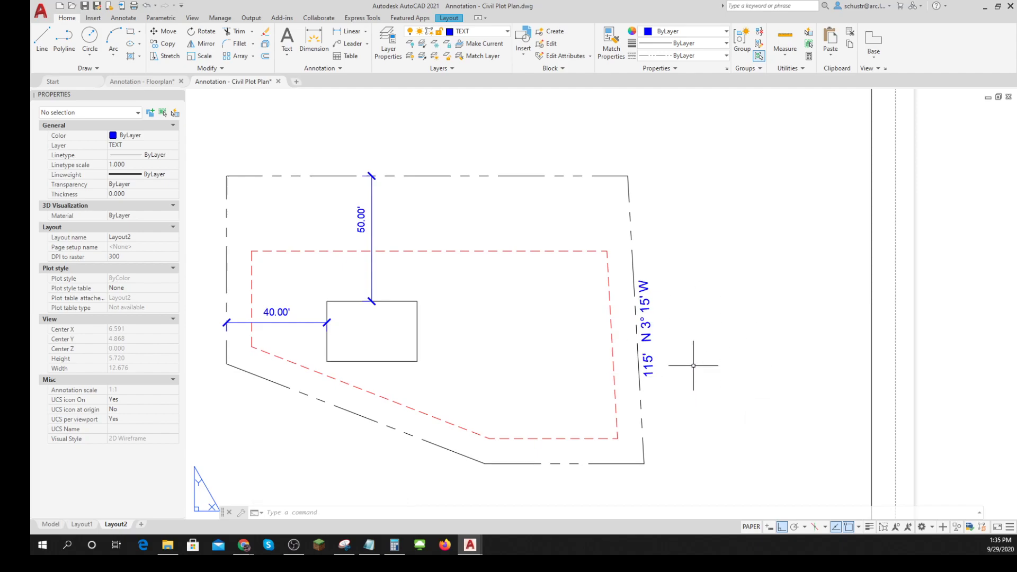
left_click(47, 45)
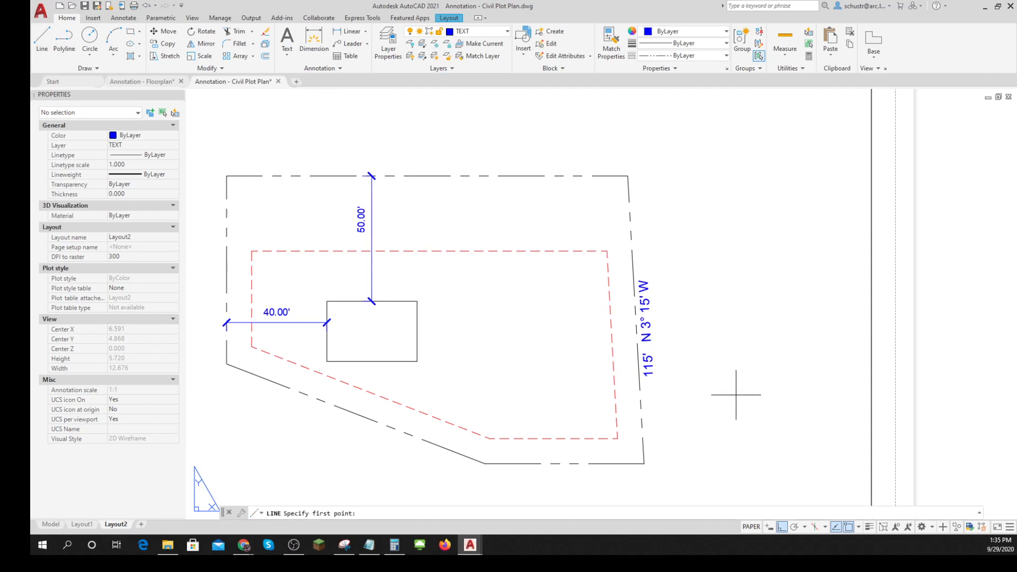
left_click(740, 447)
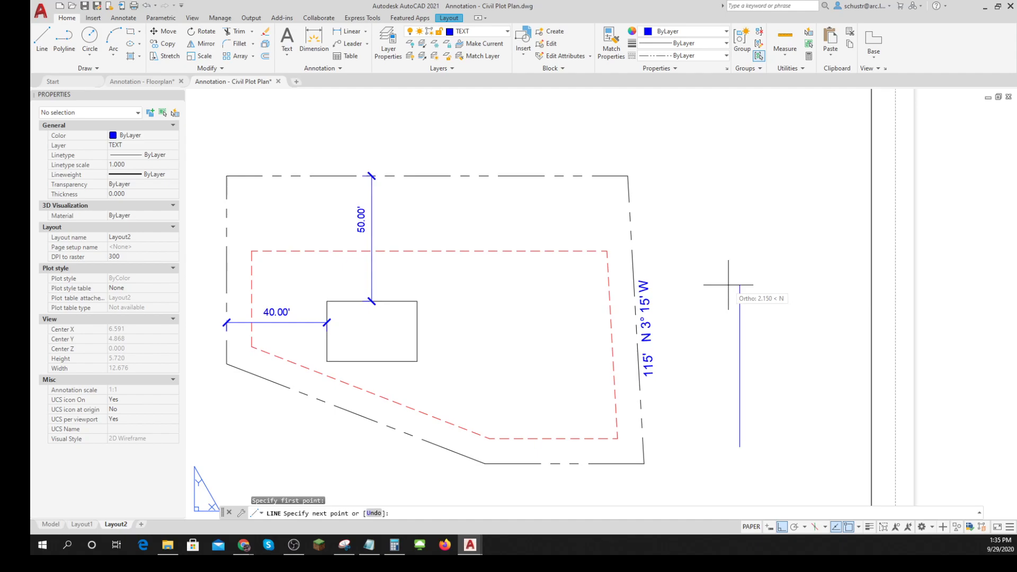
key("F9")
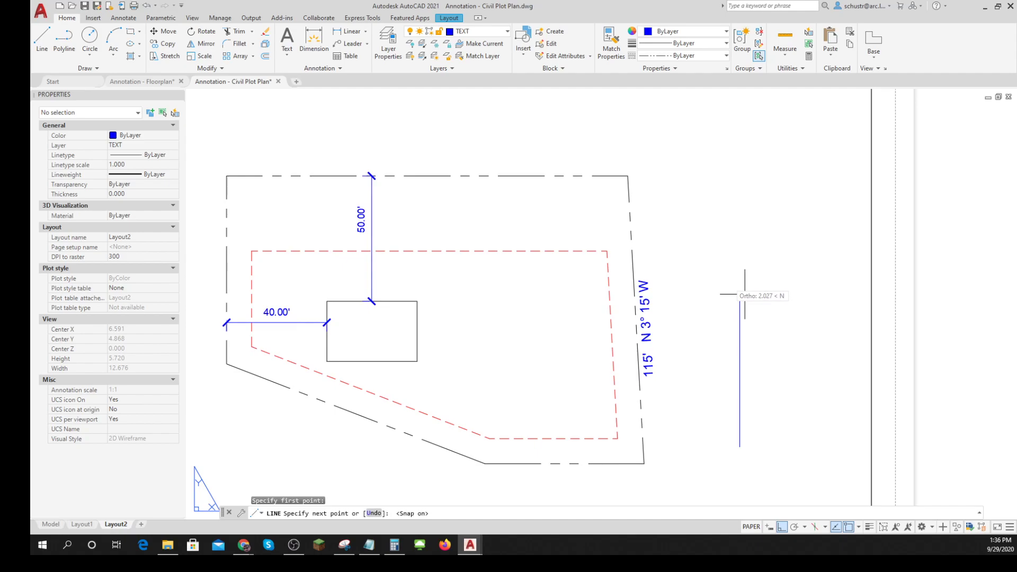
key("F8")
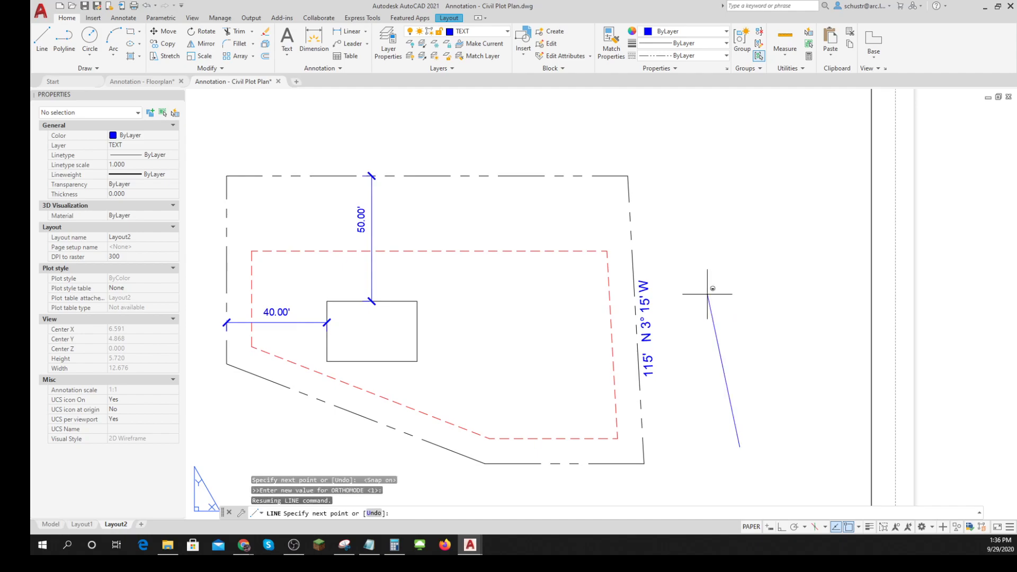
key("F8")
key("Escape")
key("Escape")
key("Escape")
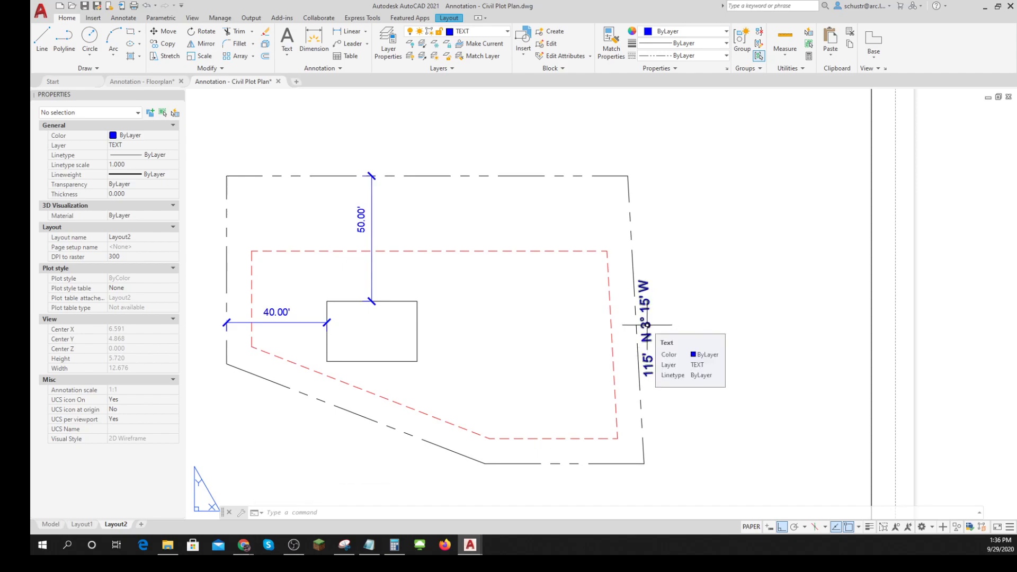
- Examine an enlarged view of the Civil Plot Plan solution PDF in the browser, and return to the AutoCAD drawing
left_click(985, 7)
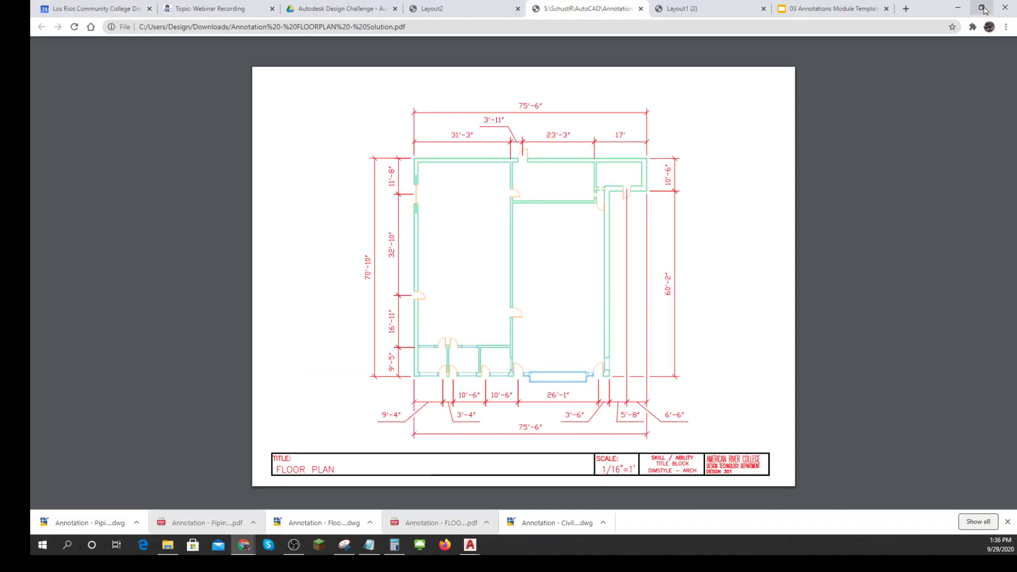
left_click(471, 9)
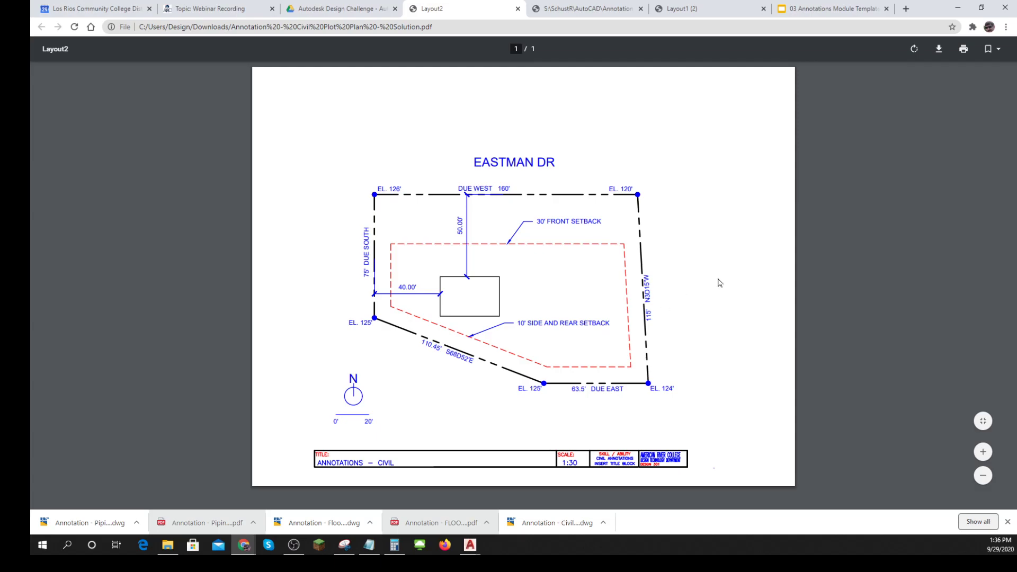
left_click(983, 452)
left_click(984, 451)
left_click(984, 452)
scroll(873, 397, "down", 4)
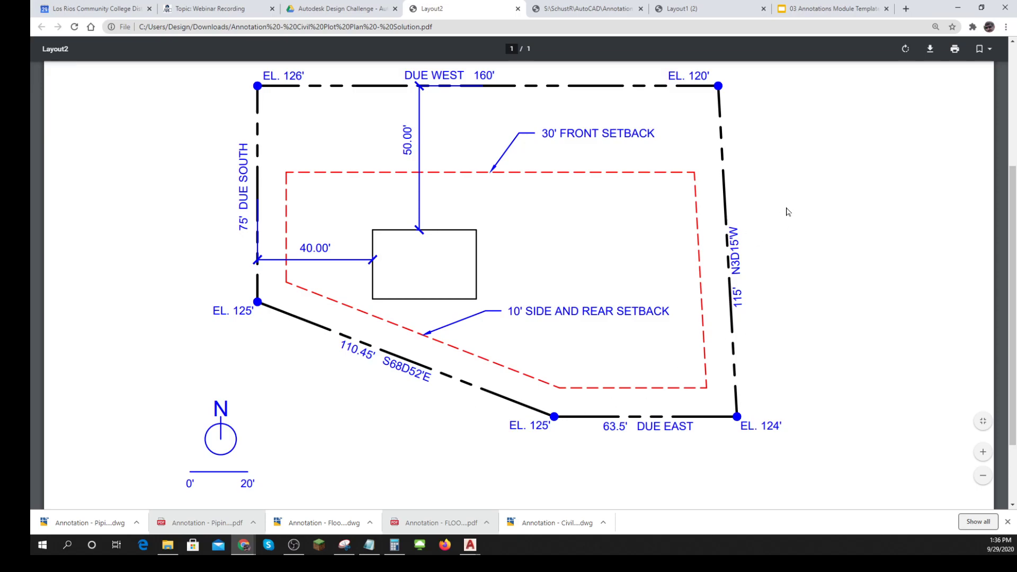
left_click(958, 7)
left_click(778, 78)
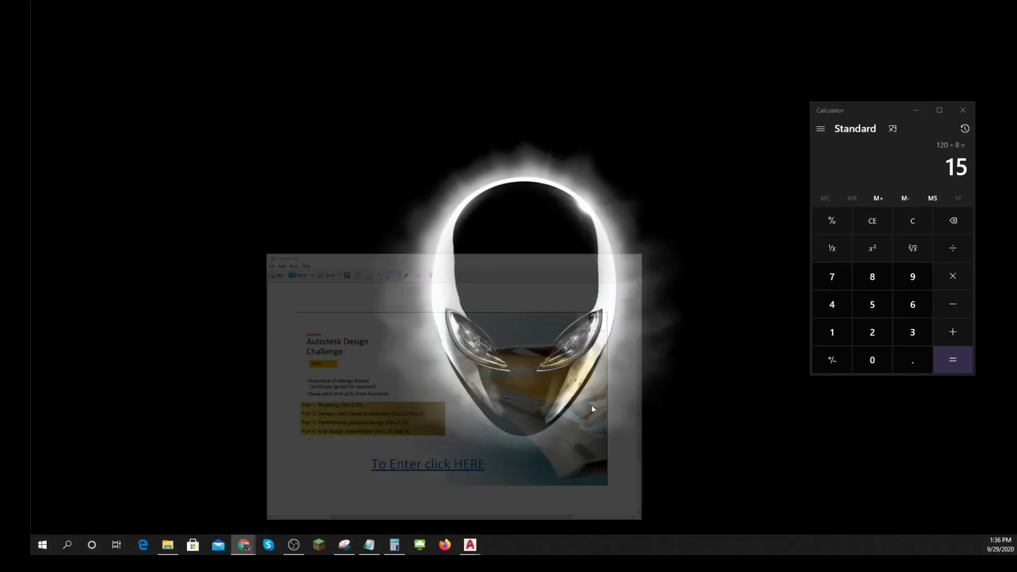
mouse_move(466, 544)
left_click(512, 513)
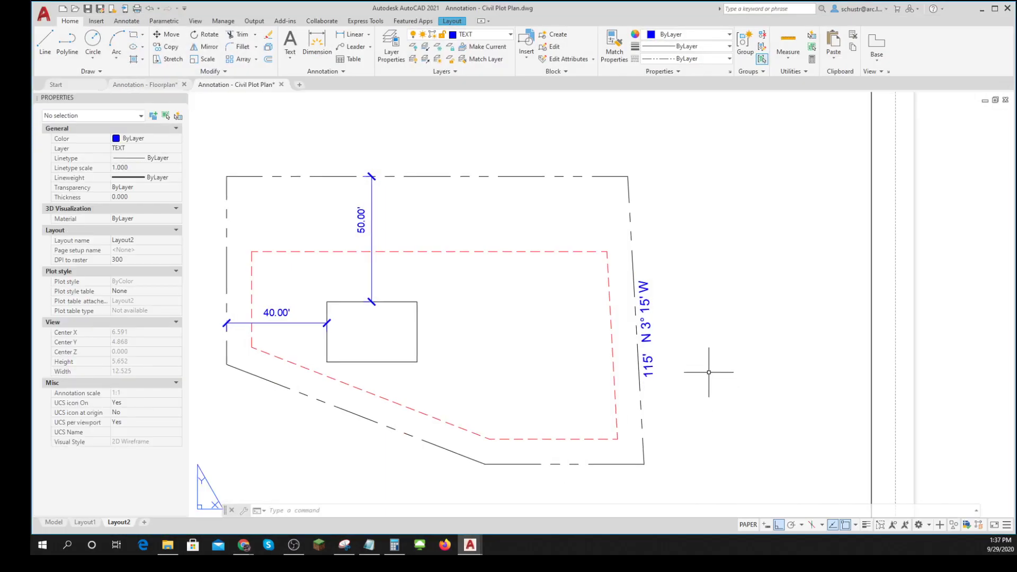
- Inspect the properties of the slanted property line's bearing label and of the vertical building dimension
left_click(647, 307)
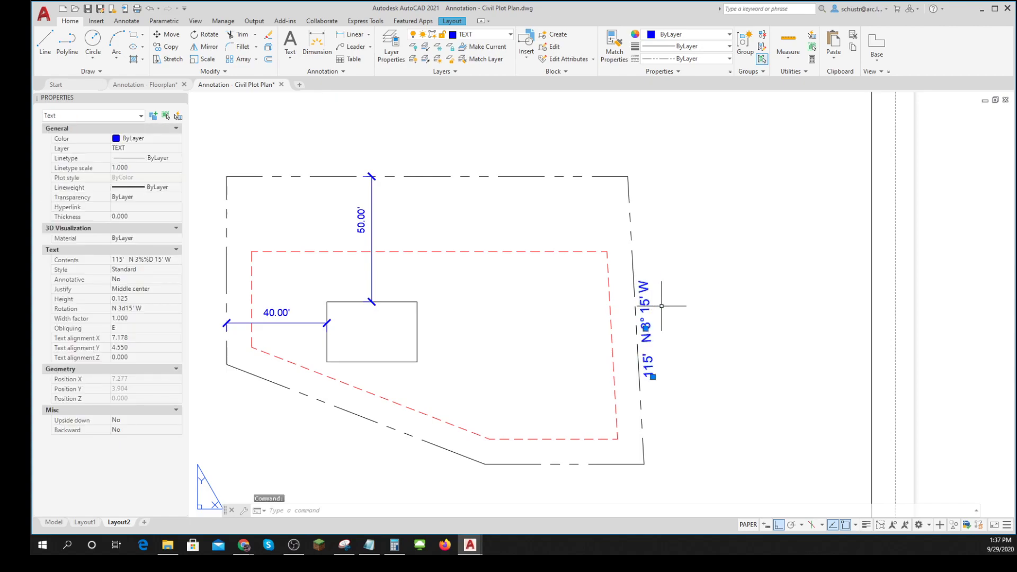
key("Escape")
key("Escape")
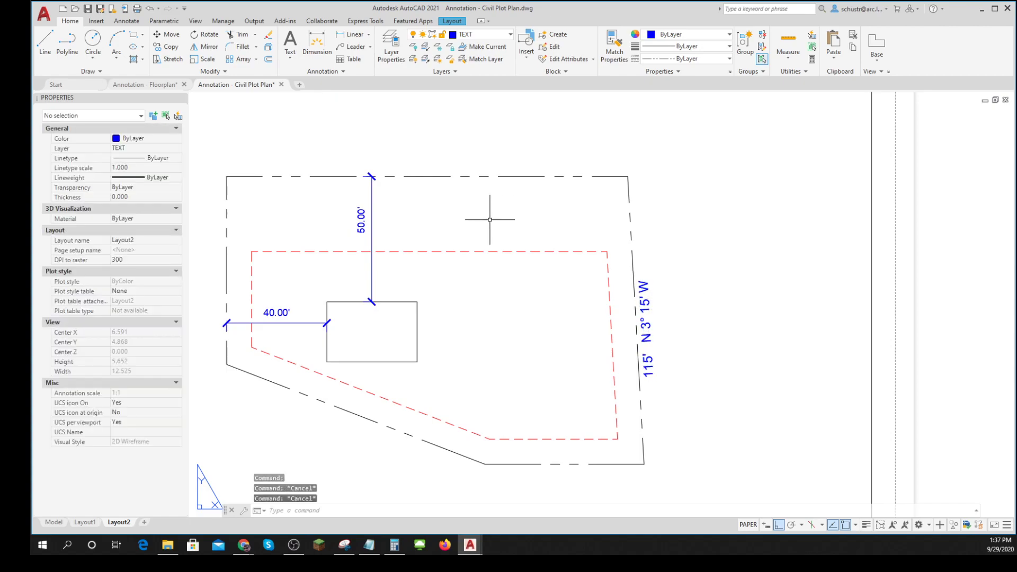
left_click(371, 222)
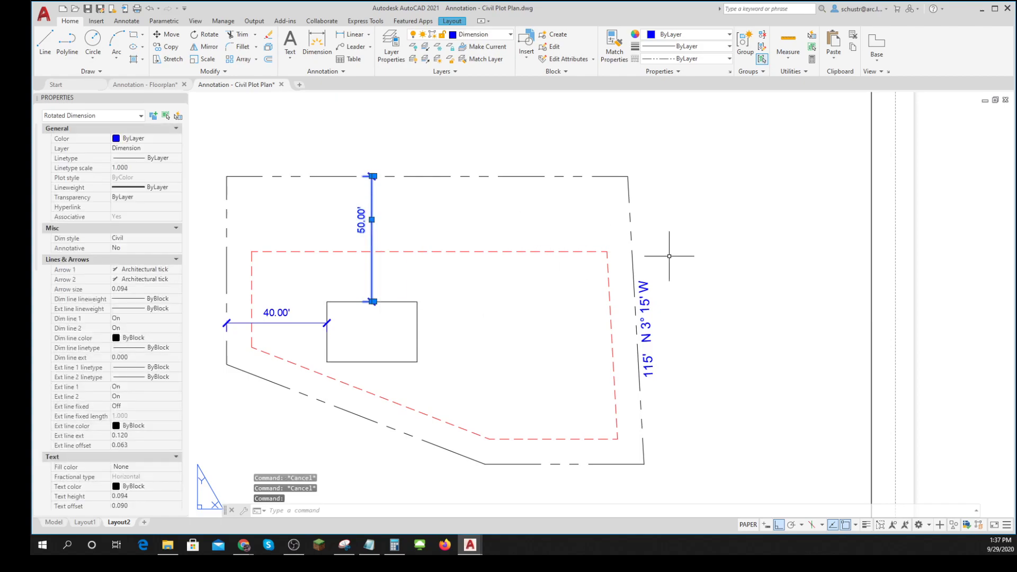
key("Escape")
scroll(744, 315, "down", 2)
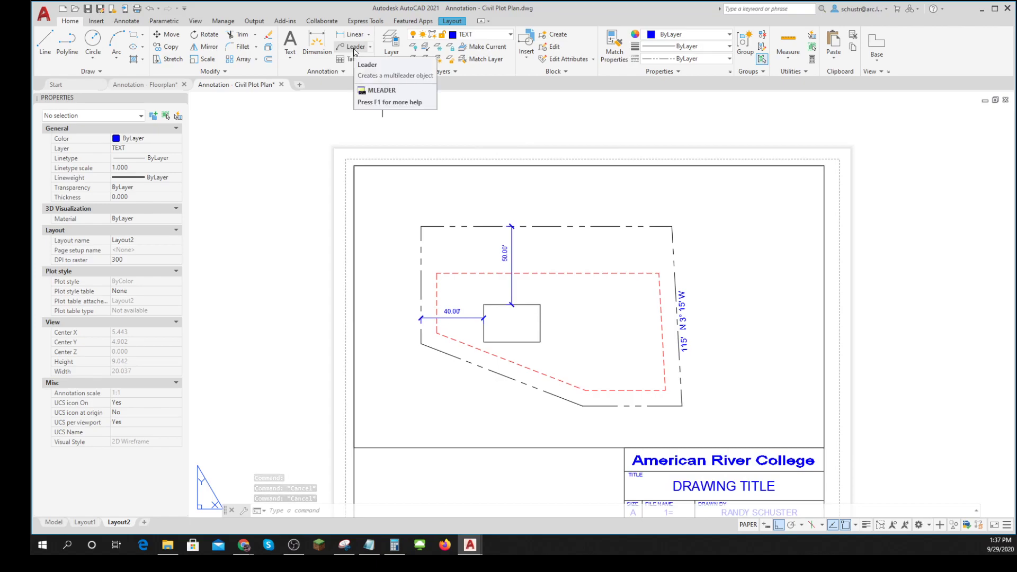
left_click(354, 48)
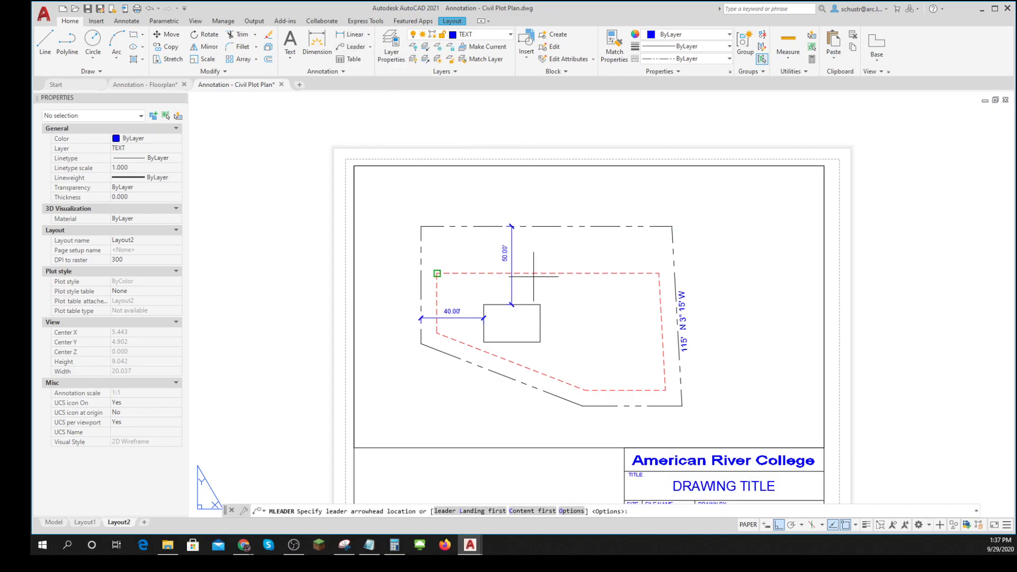
left_click(856, 527)
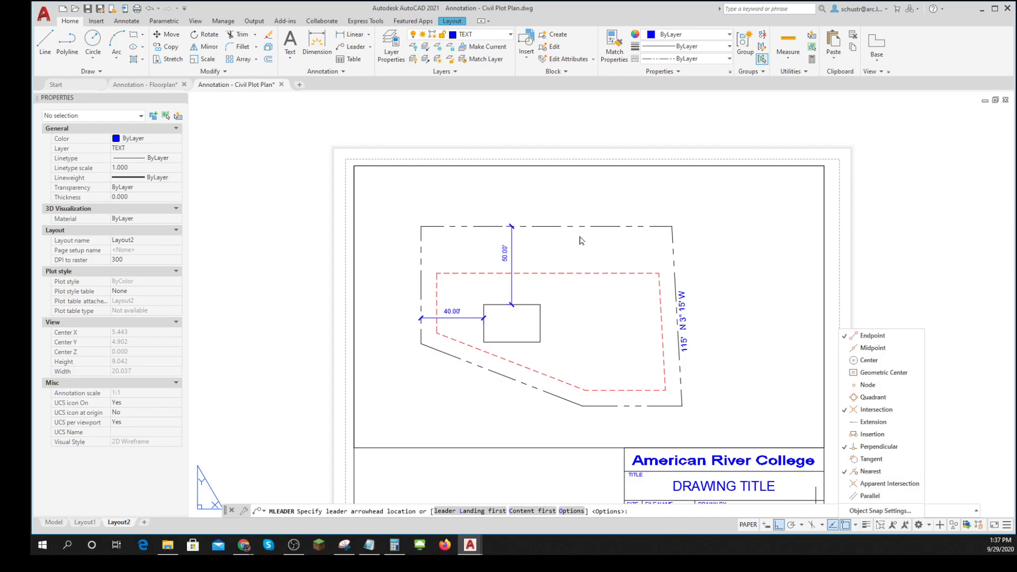
left_click(704, 338)
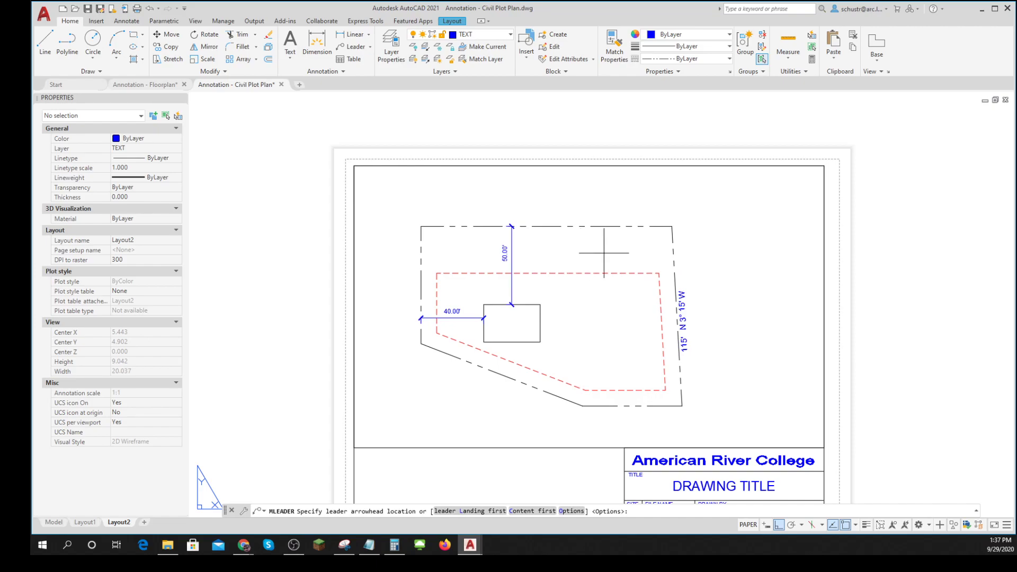
key("Escape")
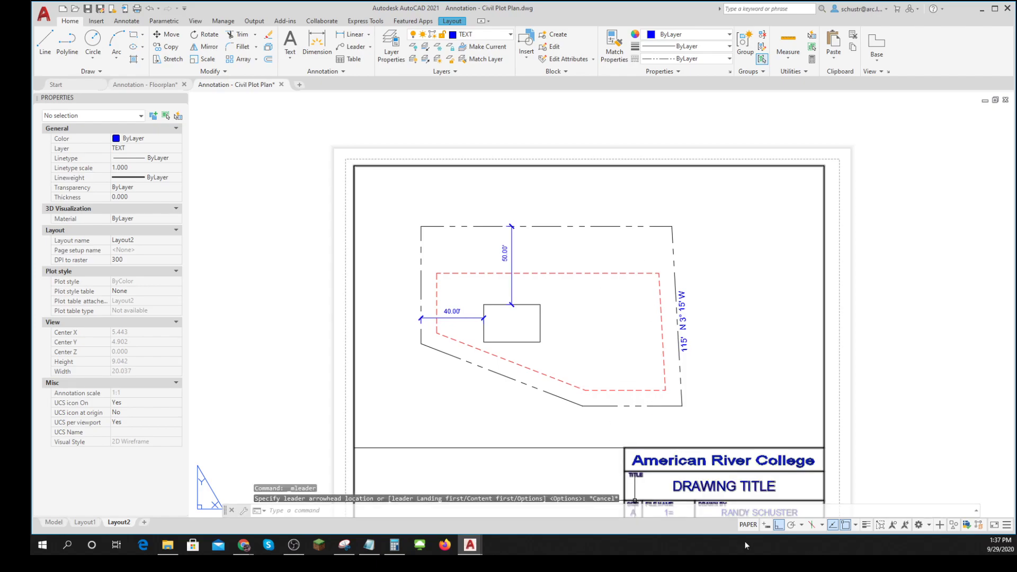
left_click(1007, 526)
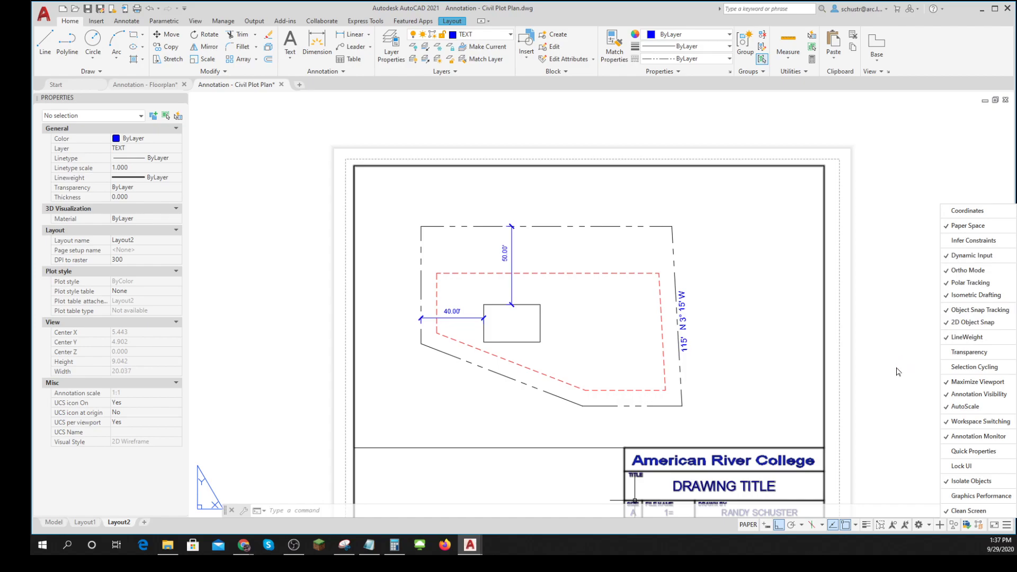
key("Escape")
key("Escape")
key("Escape")
- View the plot plan in model space and on Layout1, and return to Layout2
left_click(56, 523)
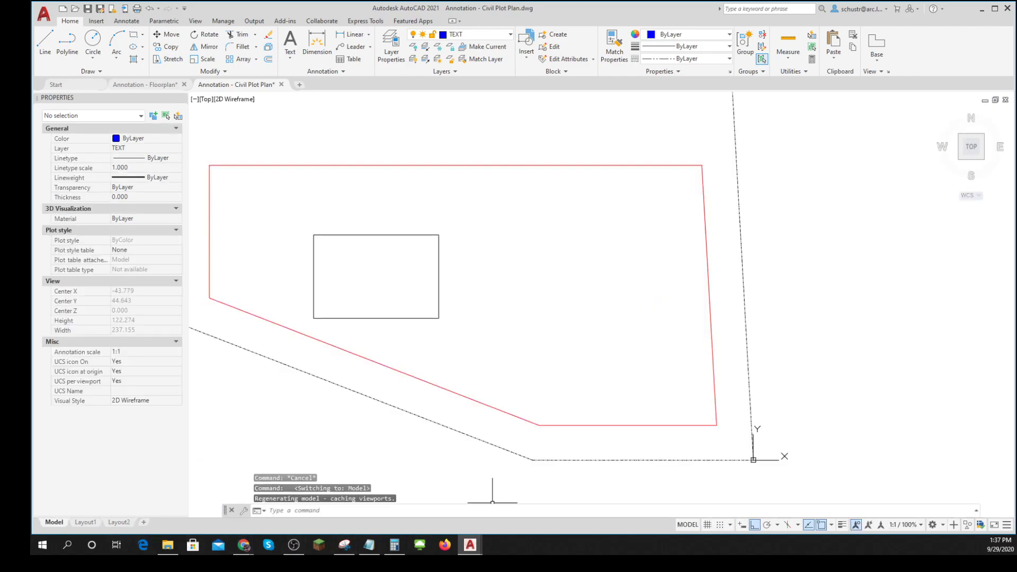
left_click(91, 524)
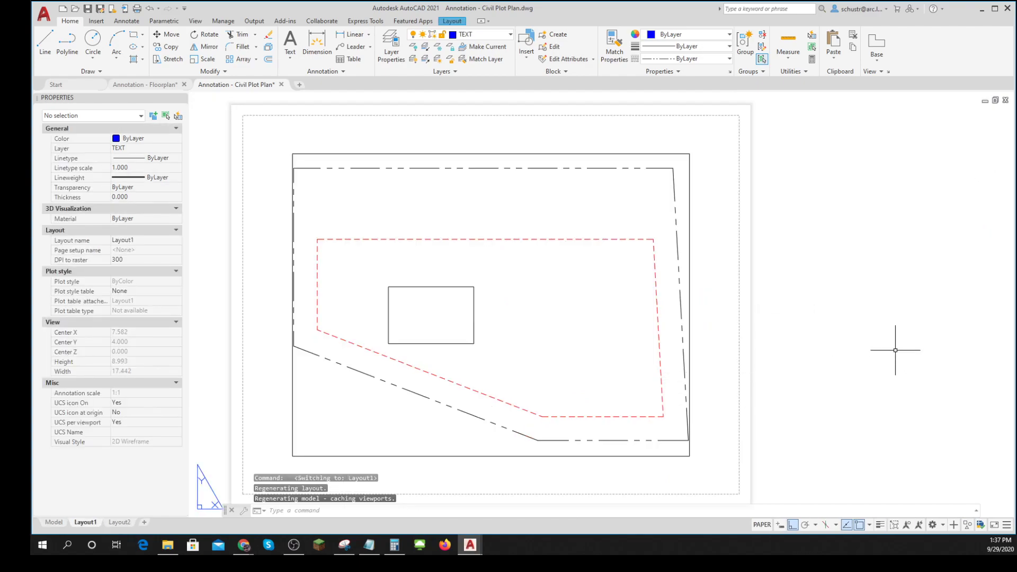
left_click(118, 523)
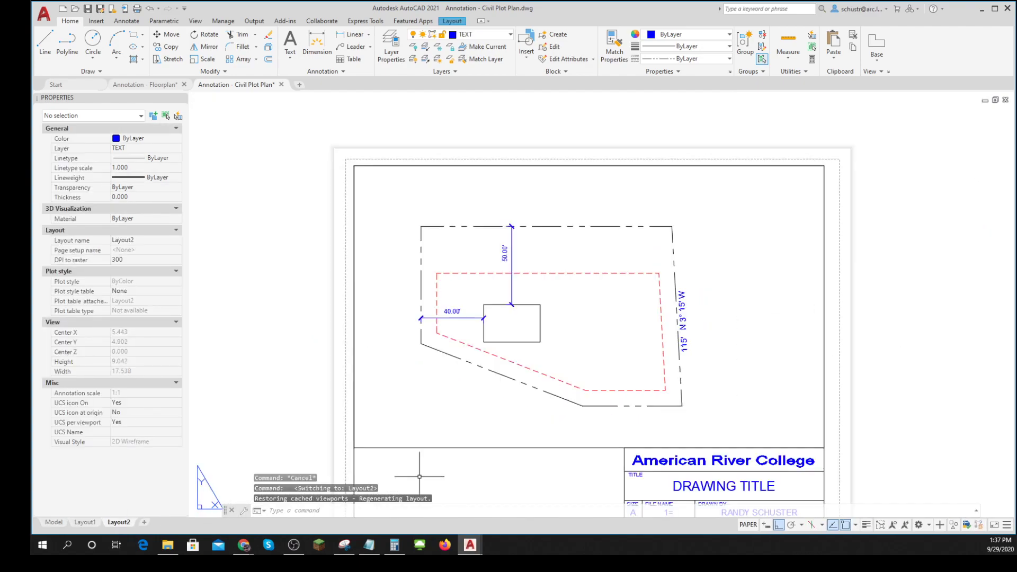
- Turn off Ortho, object snap tracking and object snap, and try to place a leader on the upper setback line with the Insert snap
middle_click_drag(972, 408, 942, 339)
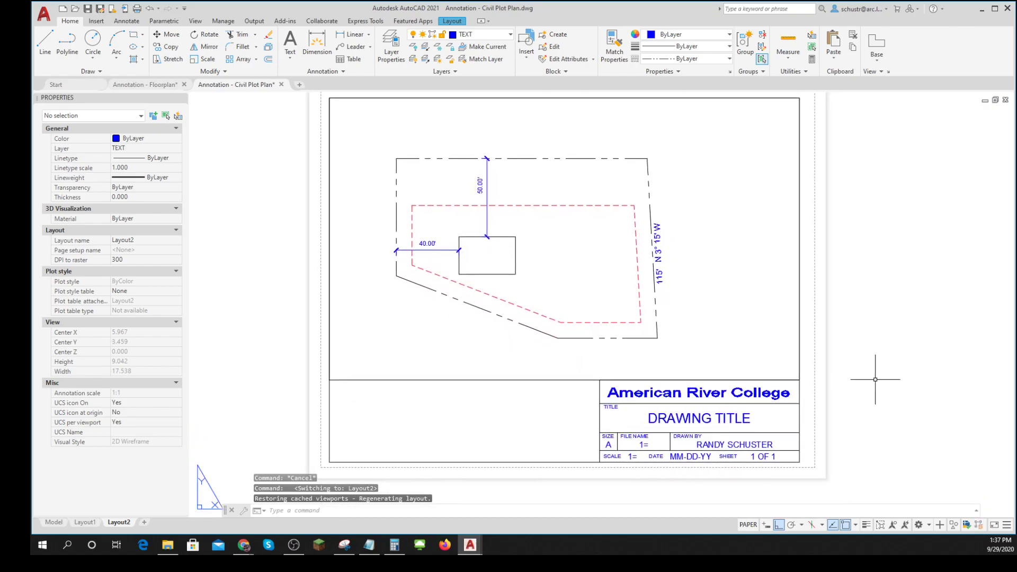
left_click(350, 49)
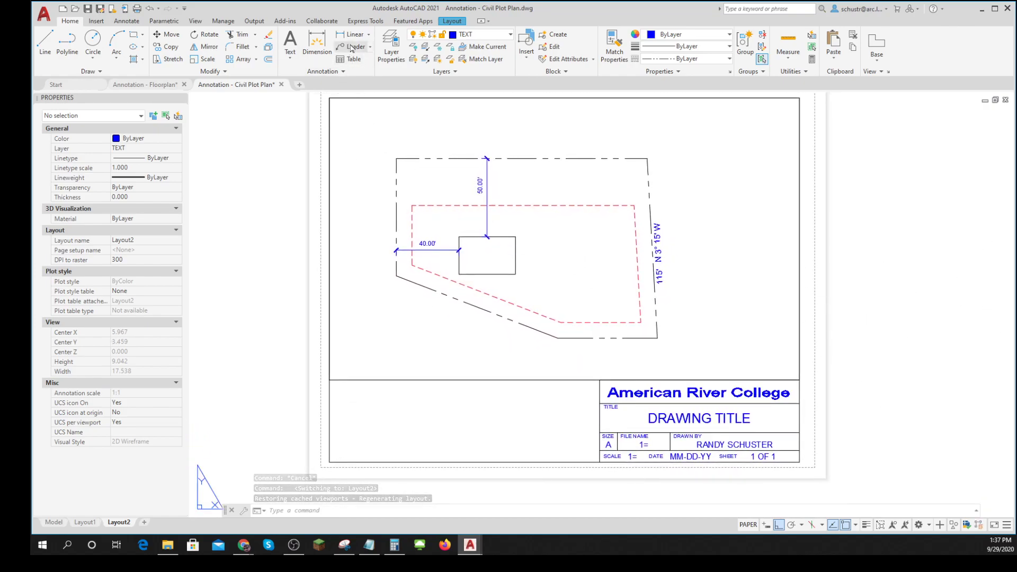
right_click(532, 185, "shift")
left_click(551, 401)
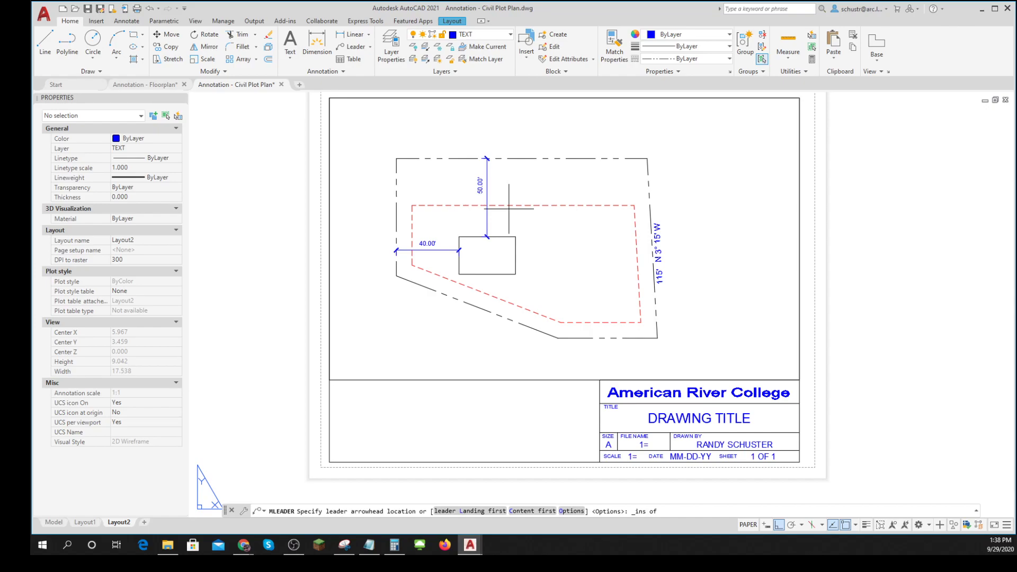
left_click(779, 525)
left_click(833, 526)
left_click(845, 525)
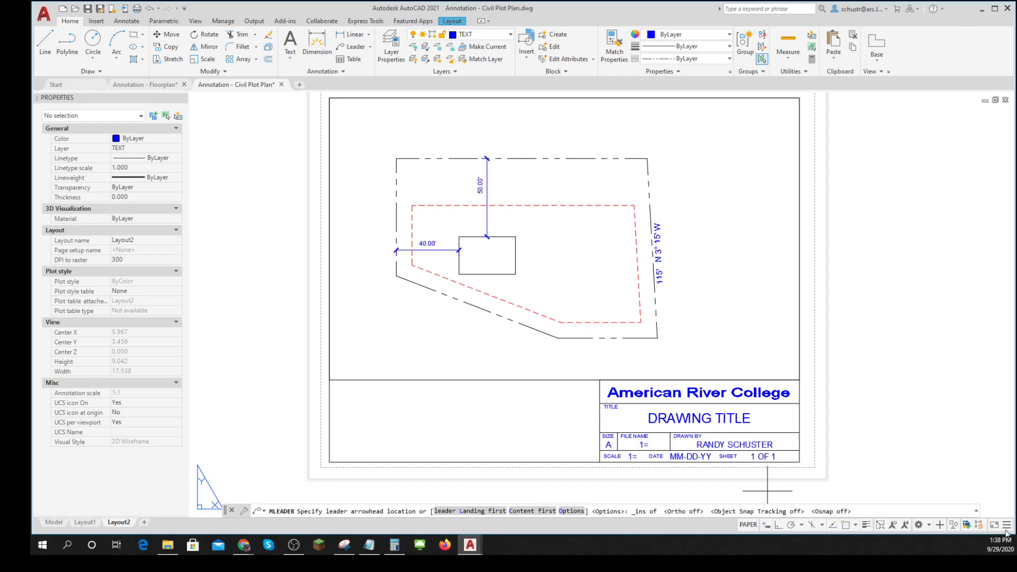
left_click(532, 209)
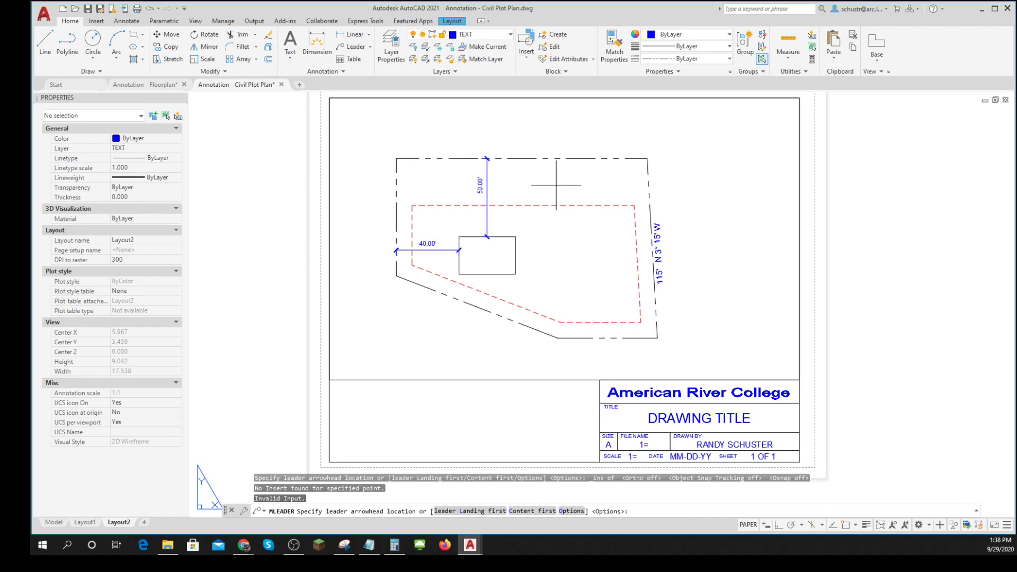
key("Escape")
key("Escape")
key("Escape")
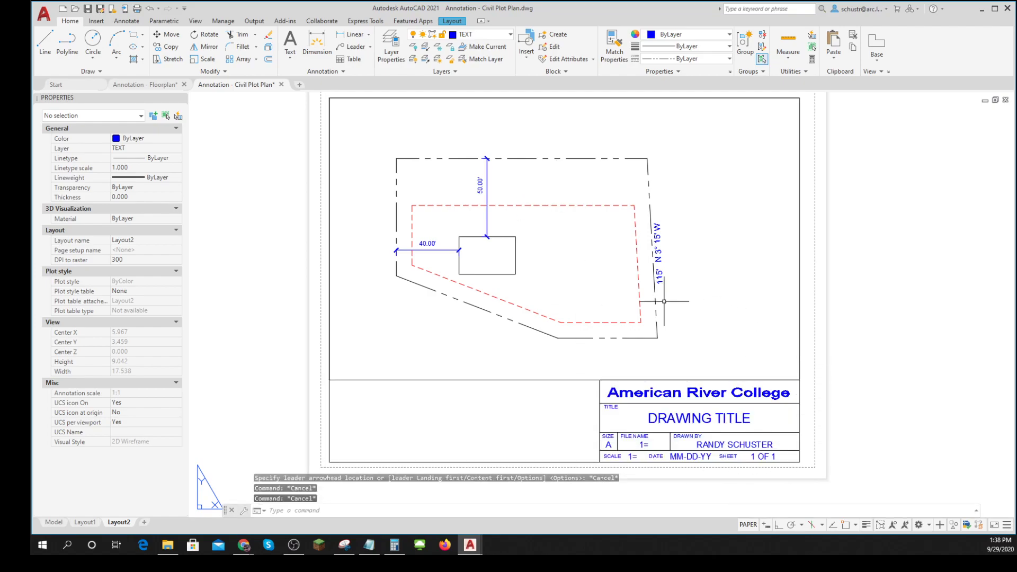
key("Escape")
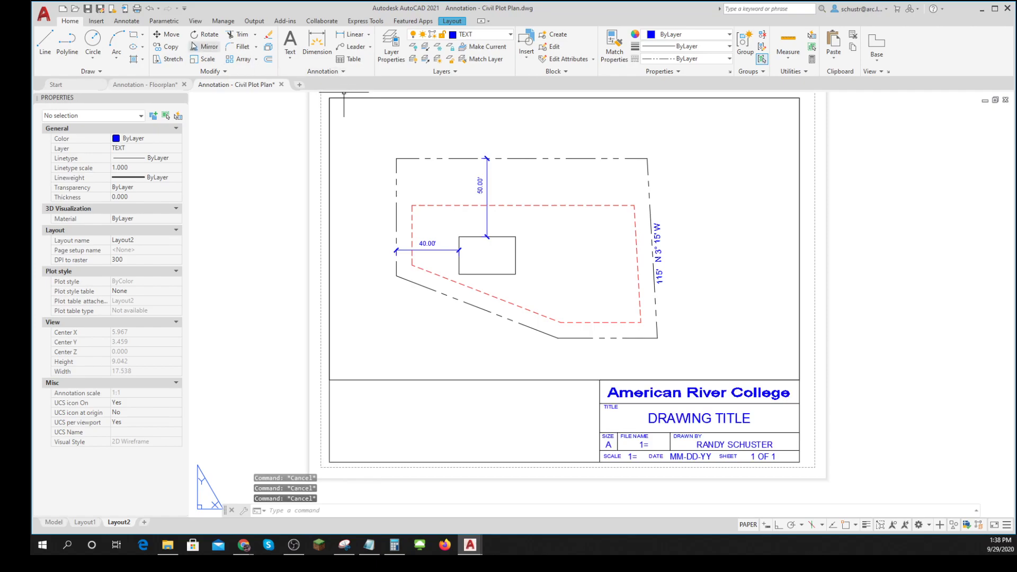
- Add a multileader pointing at the upper dashed setback line, with the text "30' SETBACK"
left_click(126, 20)
left_click(436, 42)
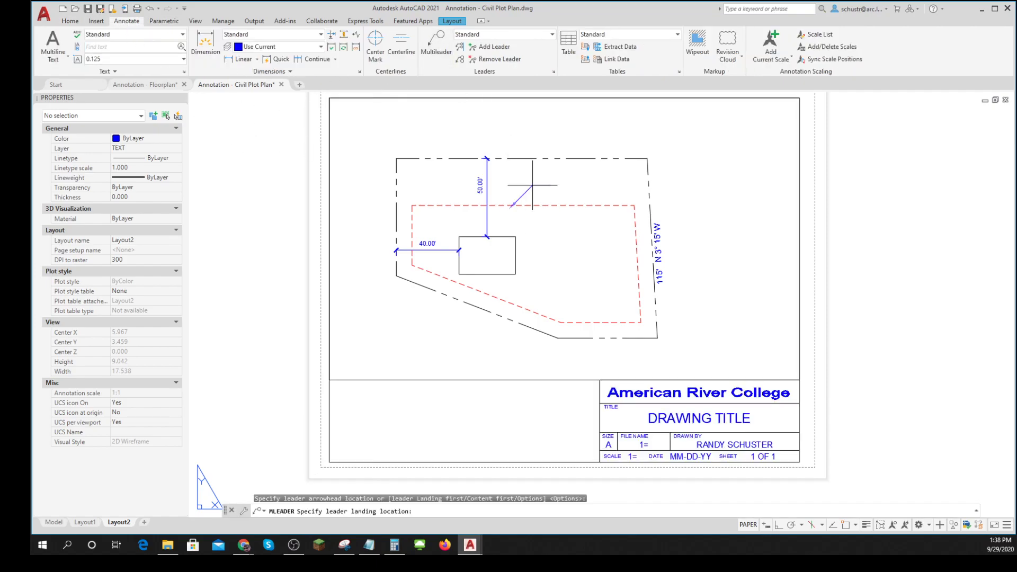
left_click(533, 185)
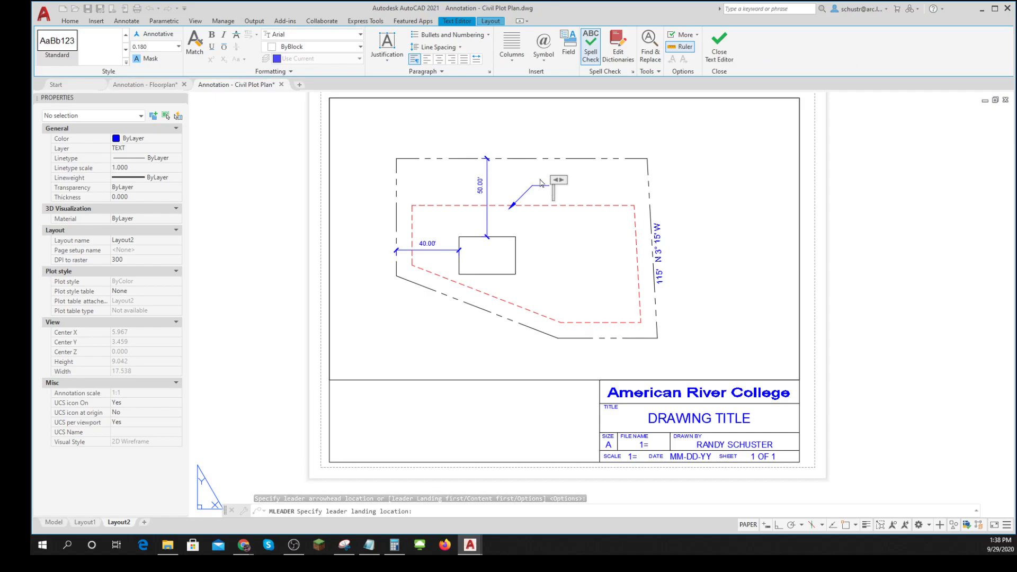
type("30")
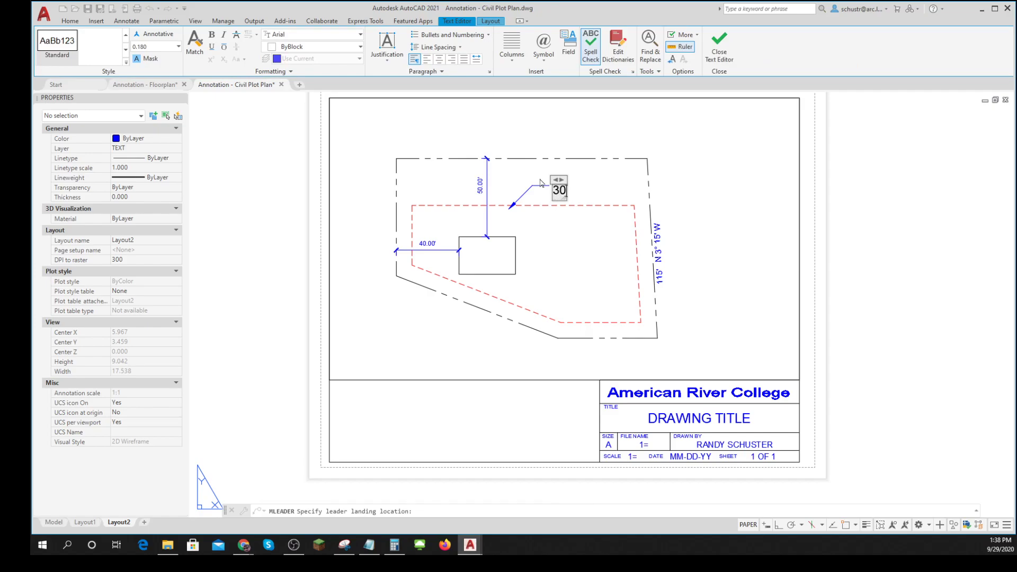
type("' SETBACK")
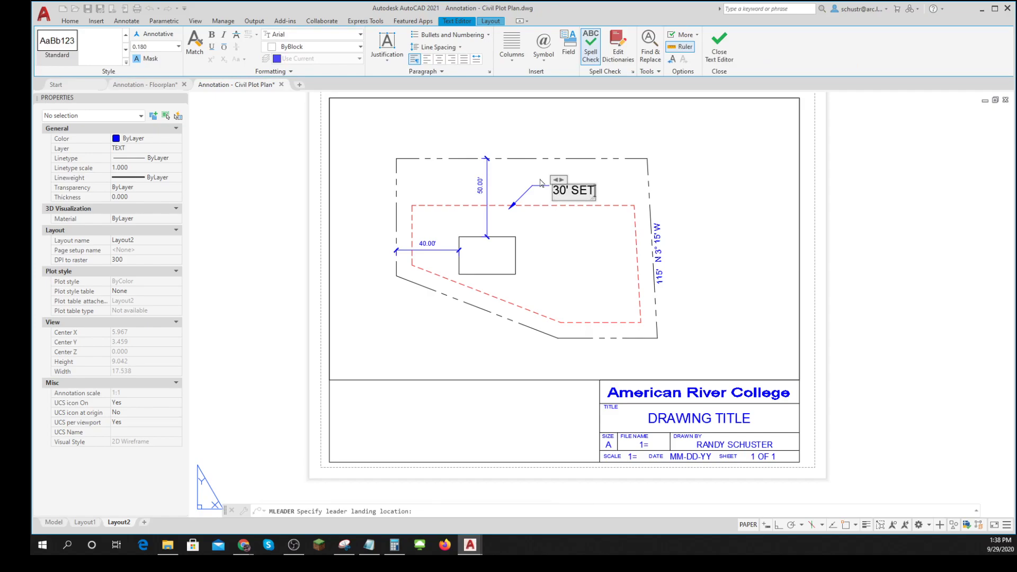
left_click(719, 200)
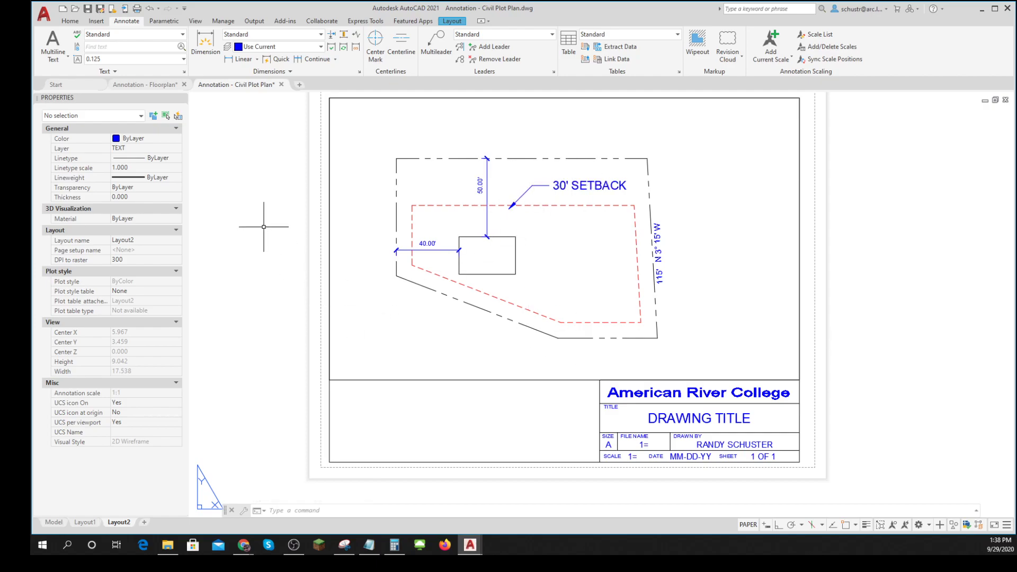
- Set the donut's inside diameter to 0 and its outside diameter to .18, leaving the command without placing one
type("DON")
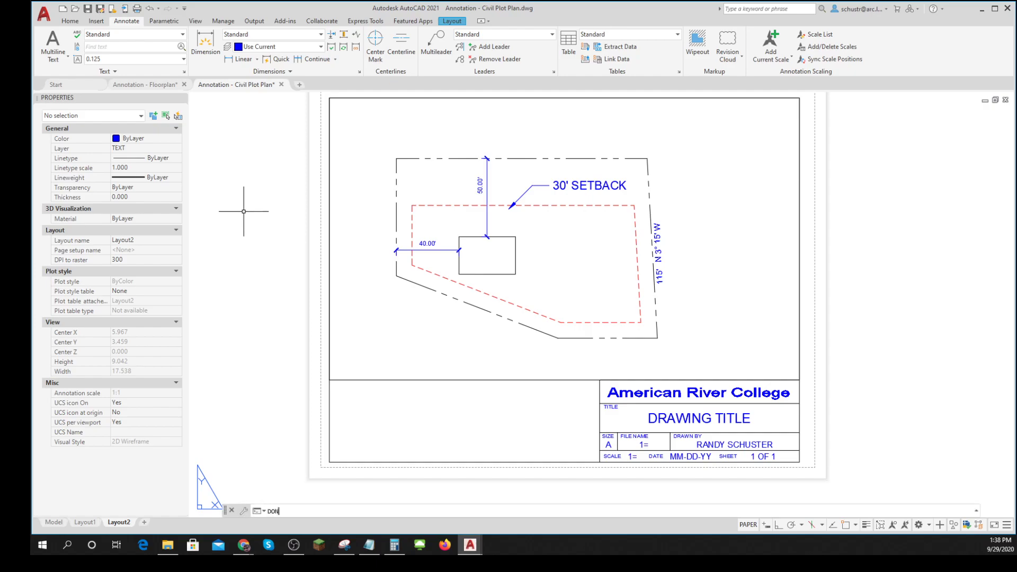
key("Return")
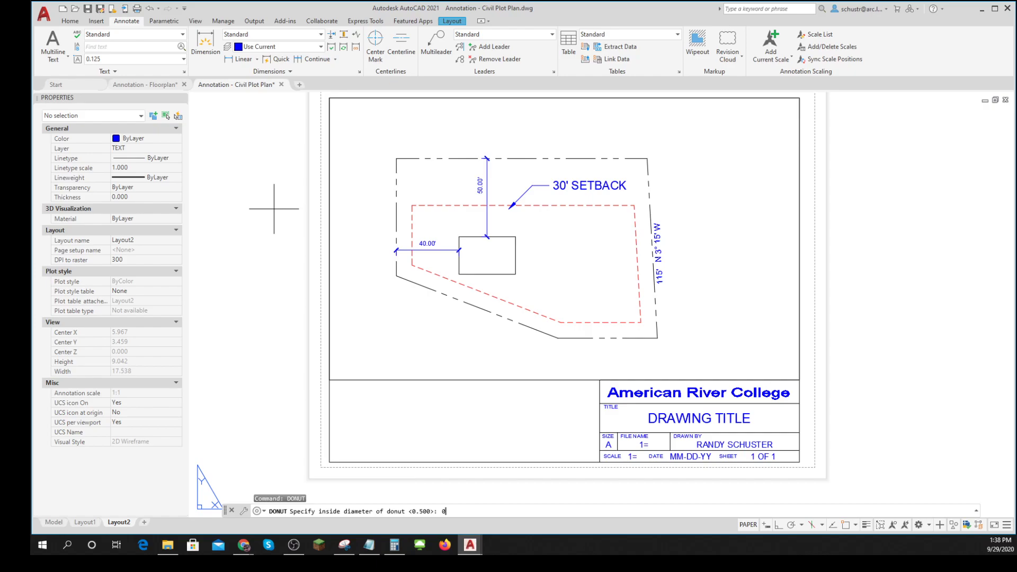
key("Return")
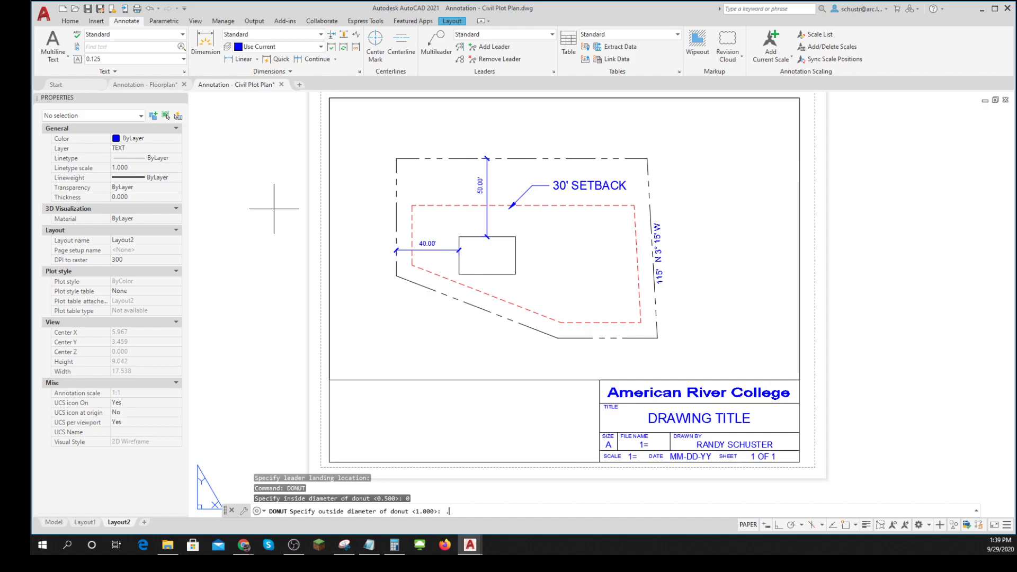
key("Return")
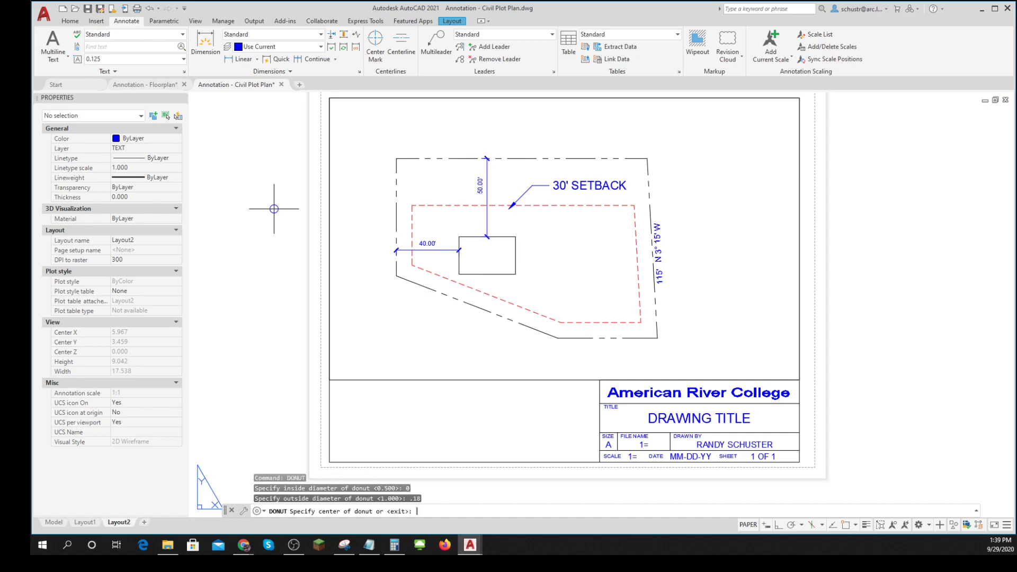
left_click(273, 209)
key("Escape")
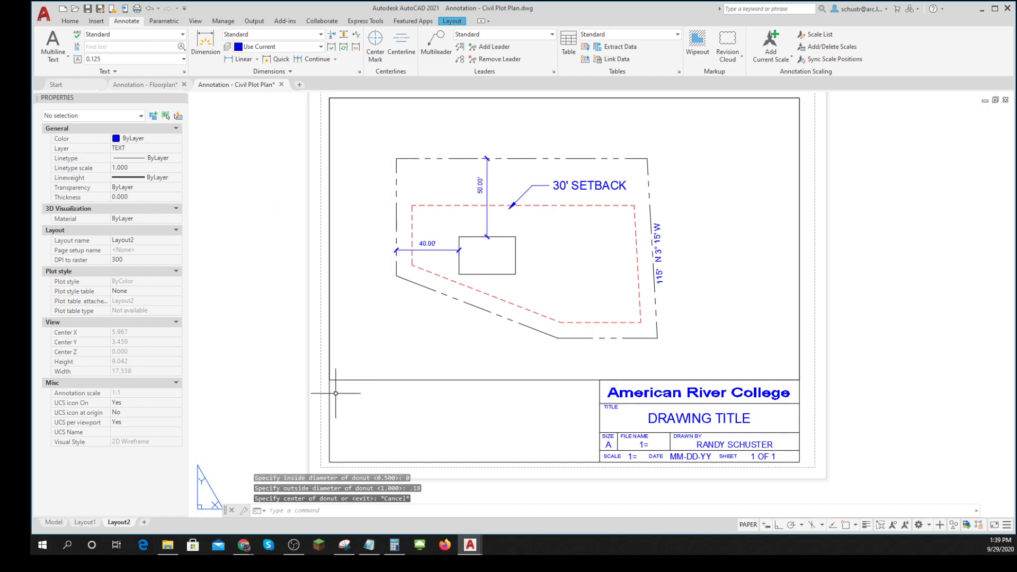
type("sN")
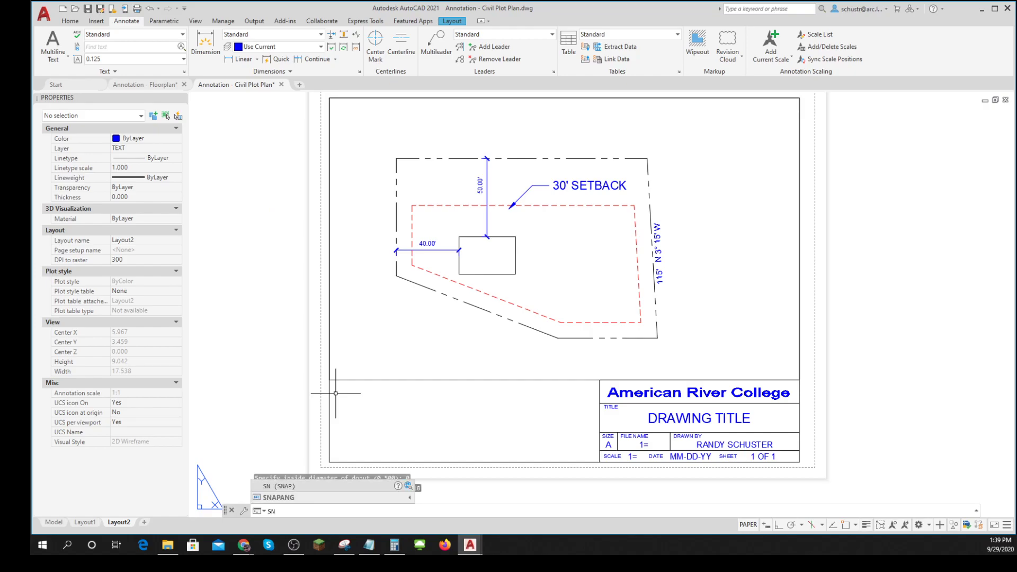
type("AP")
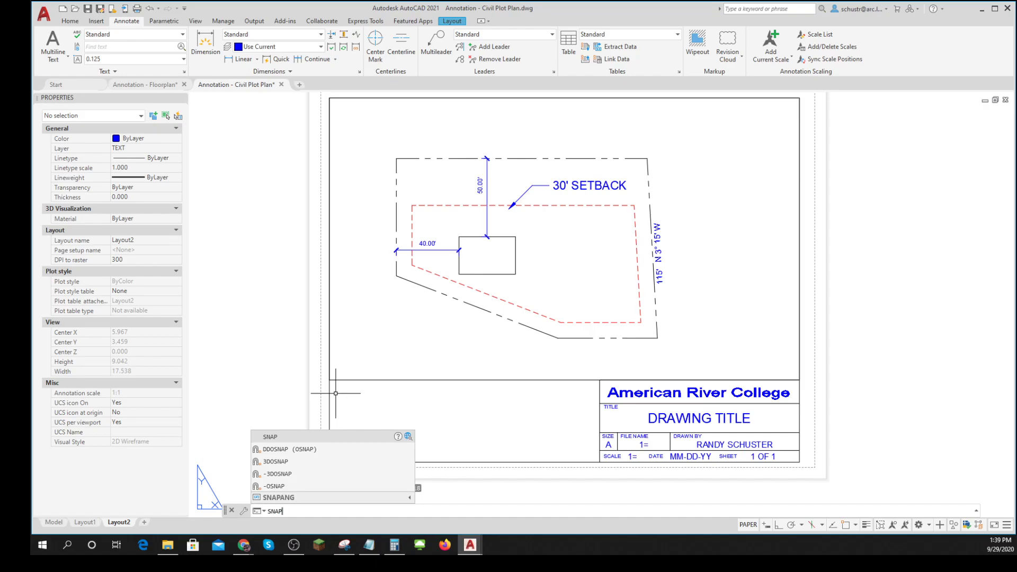
key("BackSpace")
type("donut")
key("Return")
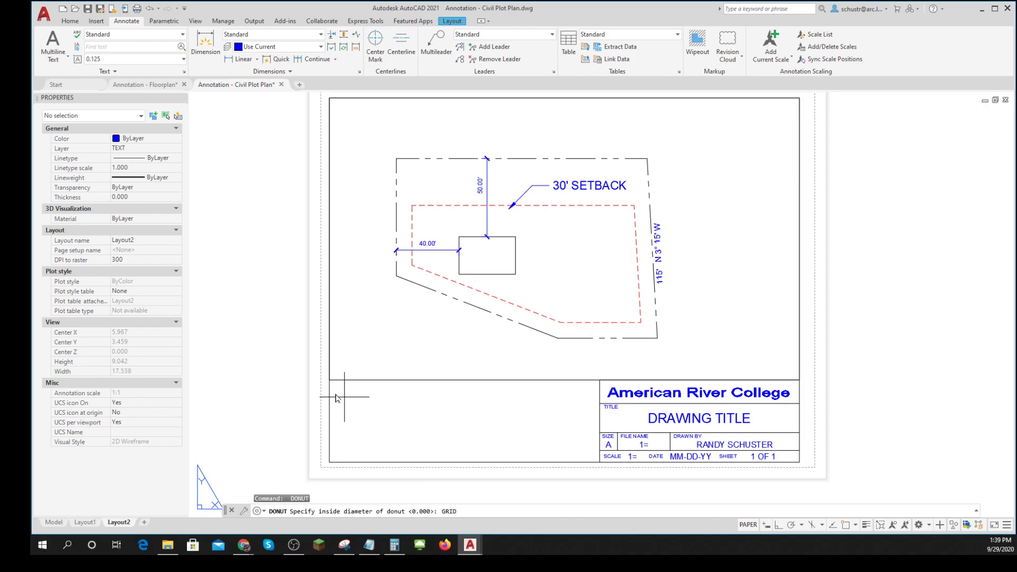
type("GRID")
key("Escape")
key("Escape")
key("Escape")
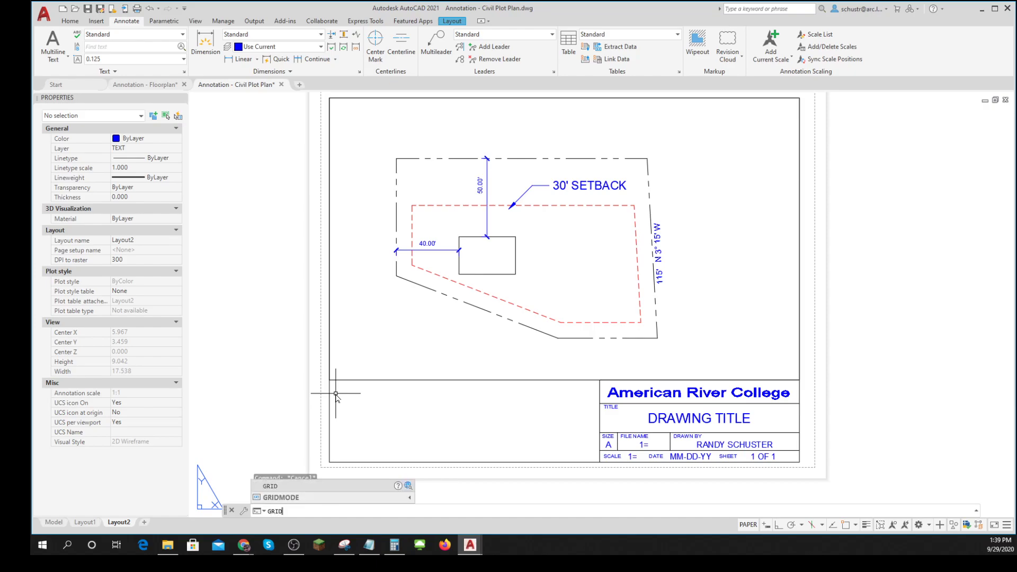
type("MODE")
key("Return")
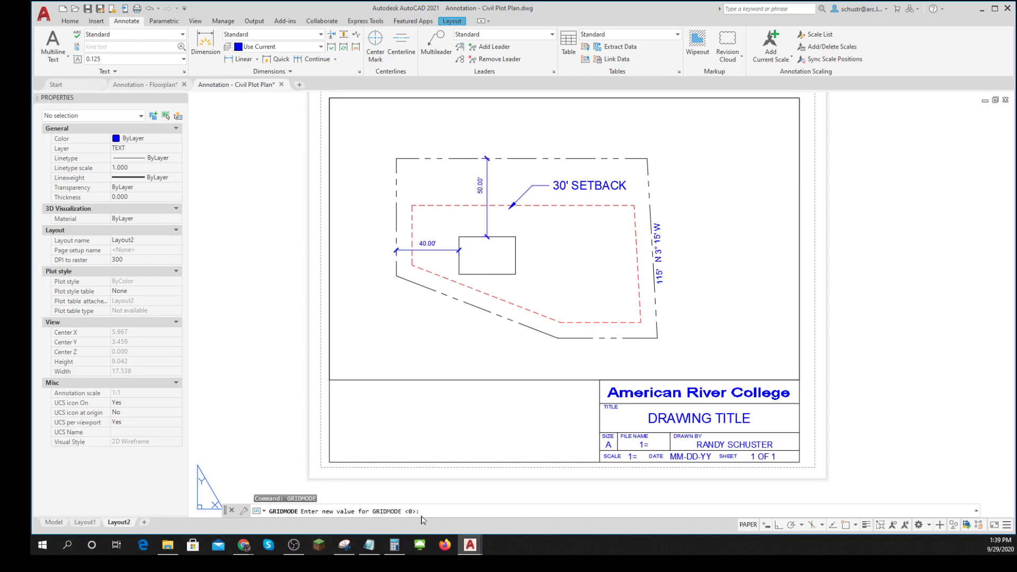
key("Escape")
key("Escape")
key("Escape")
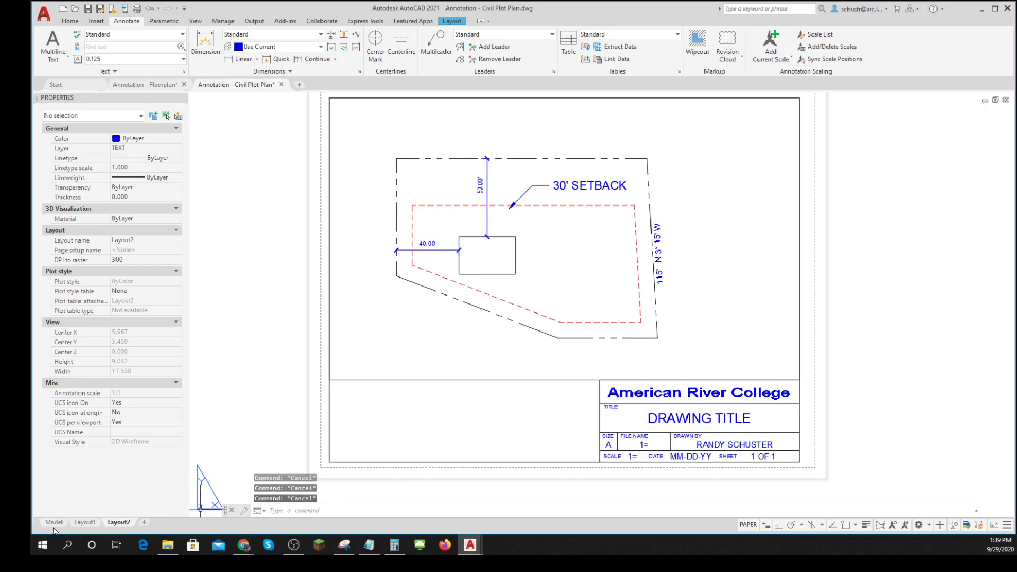
- Turn snap mode on and off again in model space, and return to Layout2
left_click(58, 523)
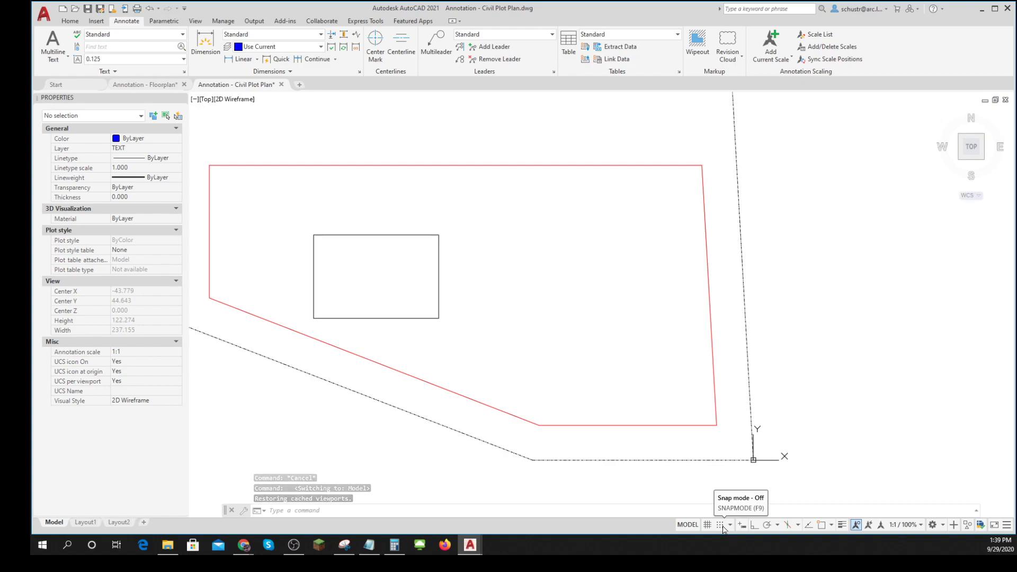
left_click(720, 525)
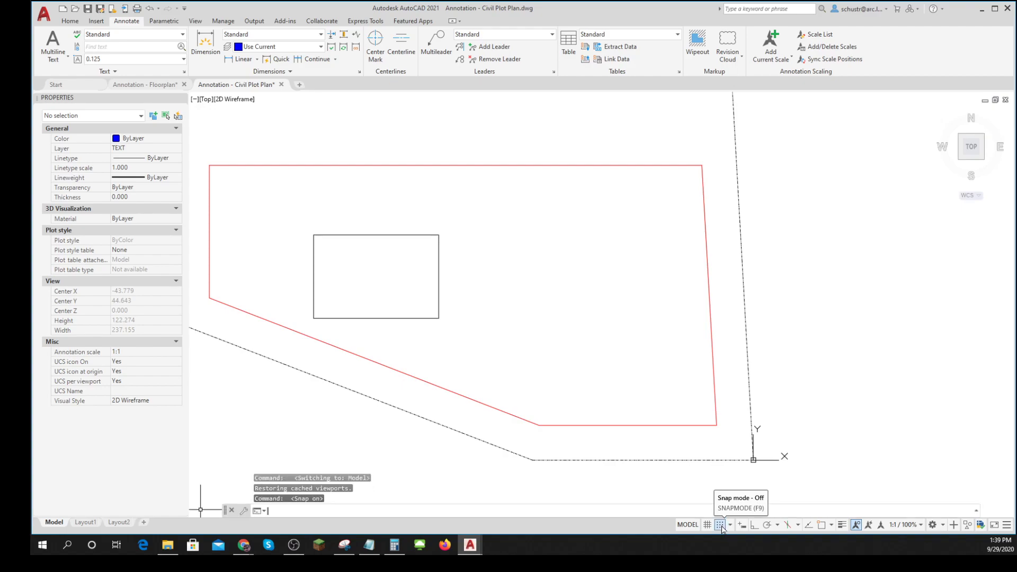
left_click(721, 526)
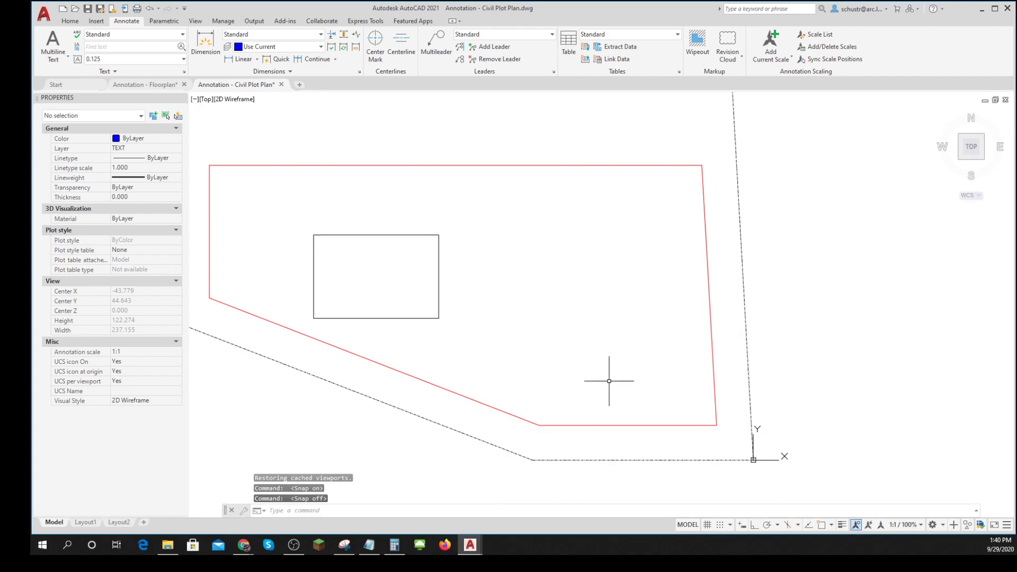
left_click(118, 522)
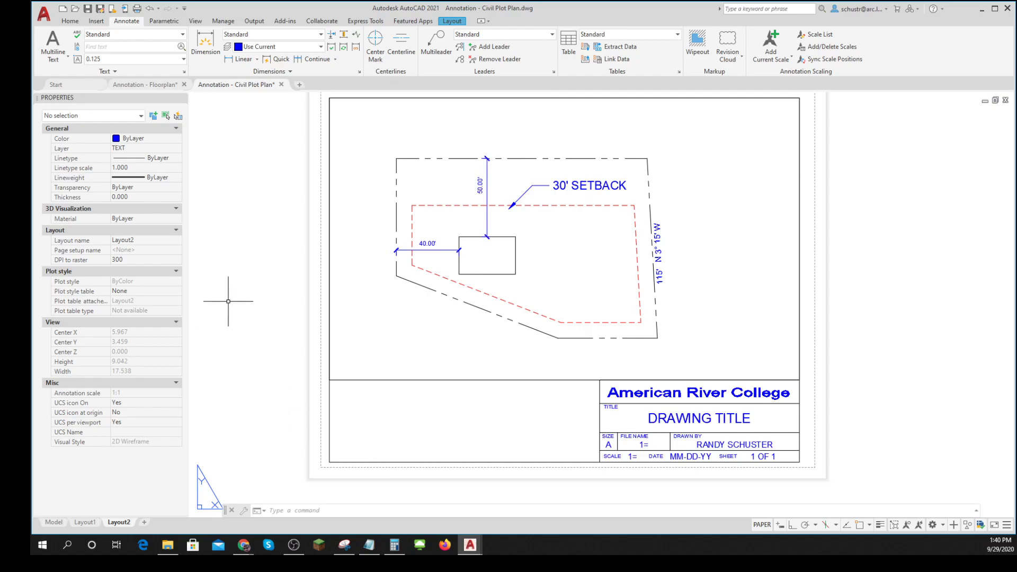
left_click(436, 46)
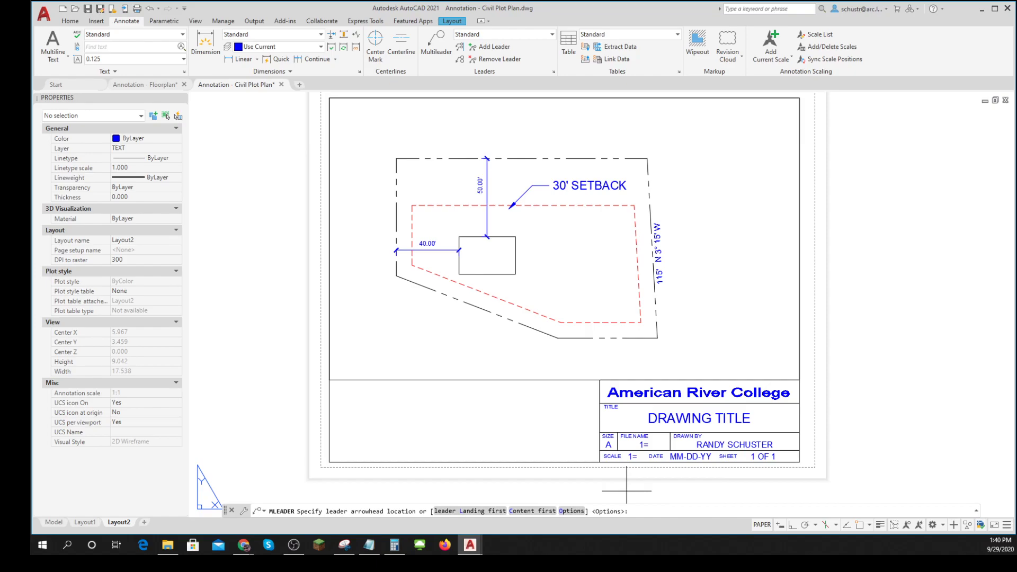
key("Escape")
key("Escape")
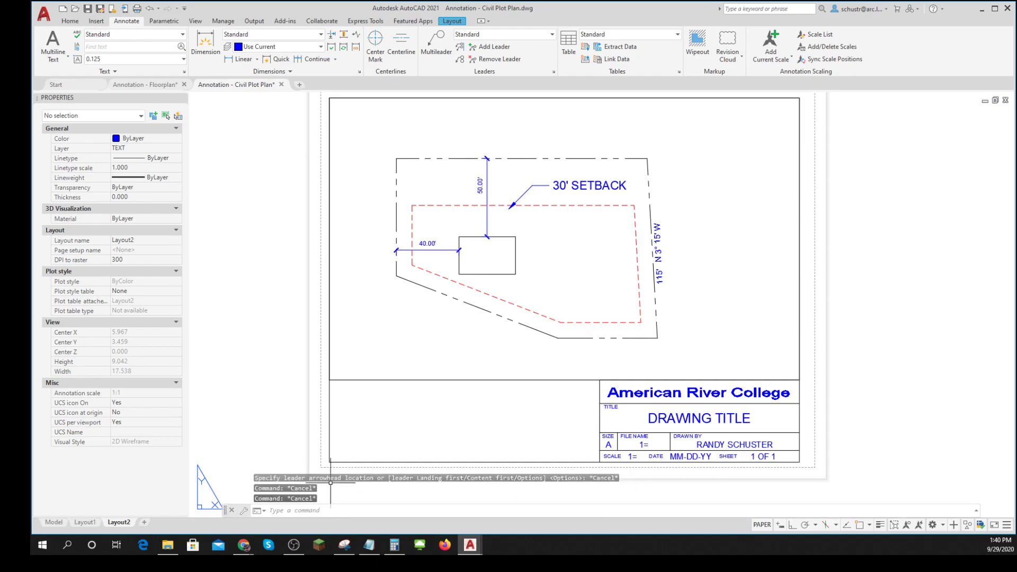
- Place donuts of 0 inside and 0.180 outside diameter near the plot's upper-left and lower-left corners on Layout2
type("dp")
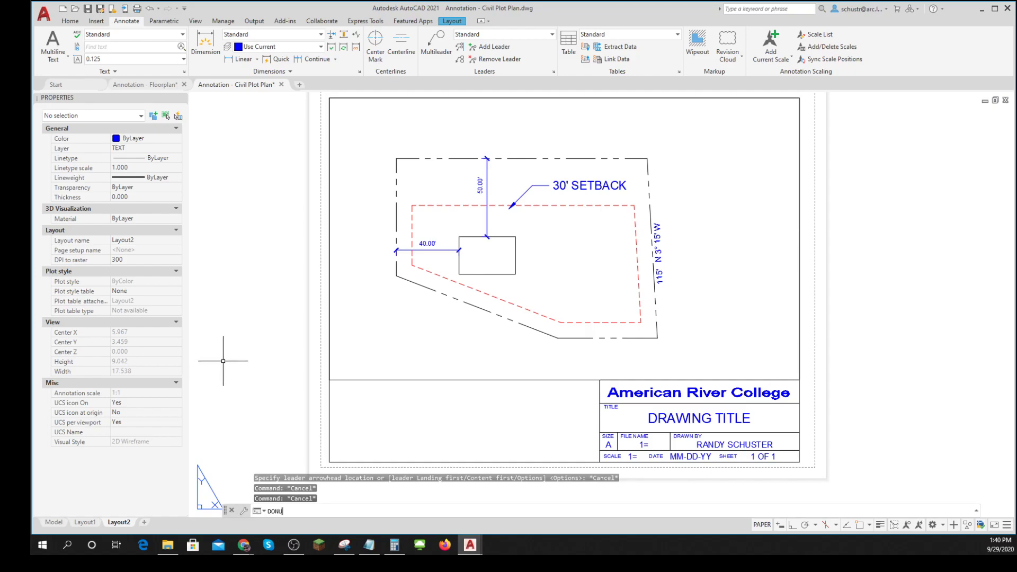
type("nut")
key("Return")
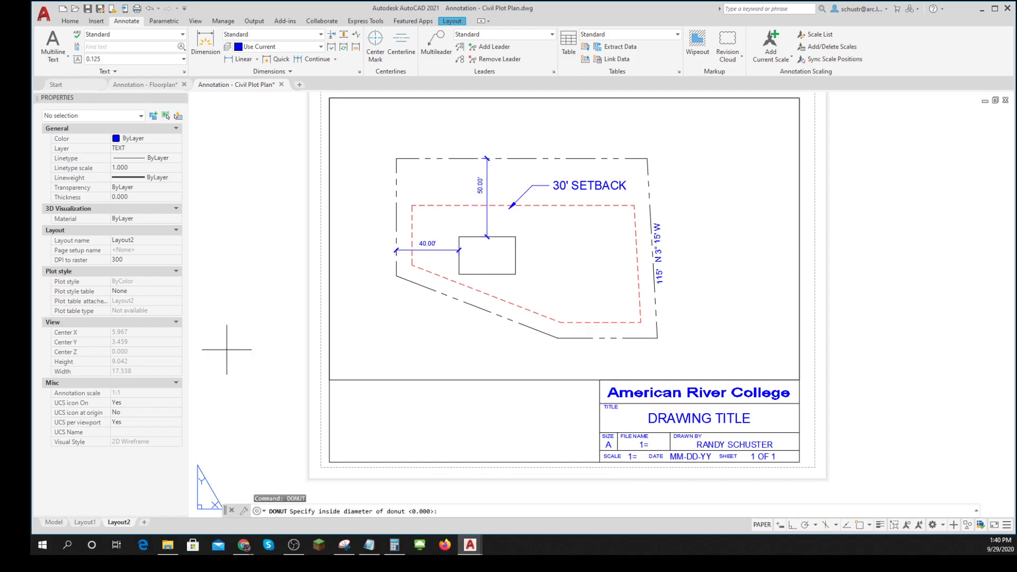
key("Return")
key("Return")
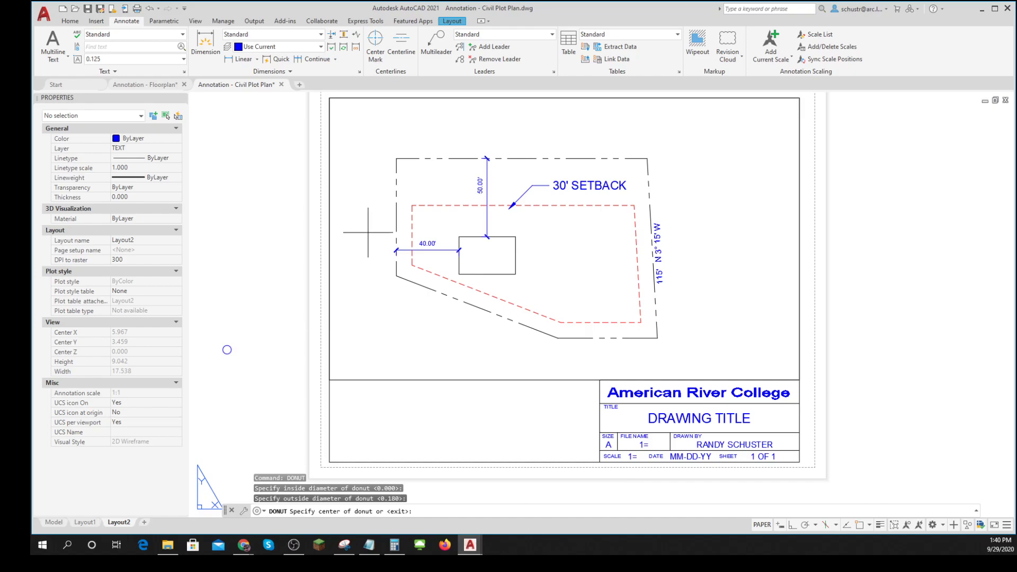
left_click(391, 161)
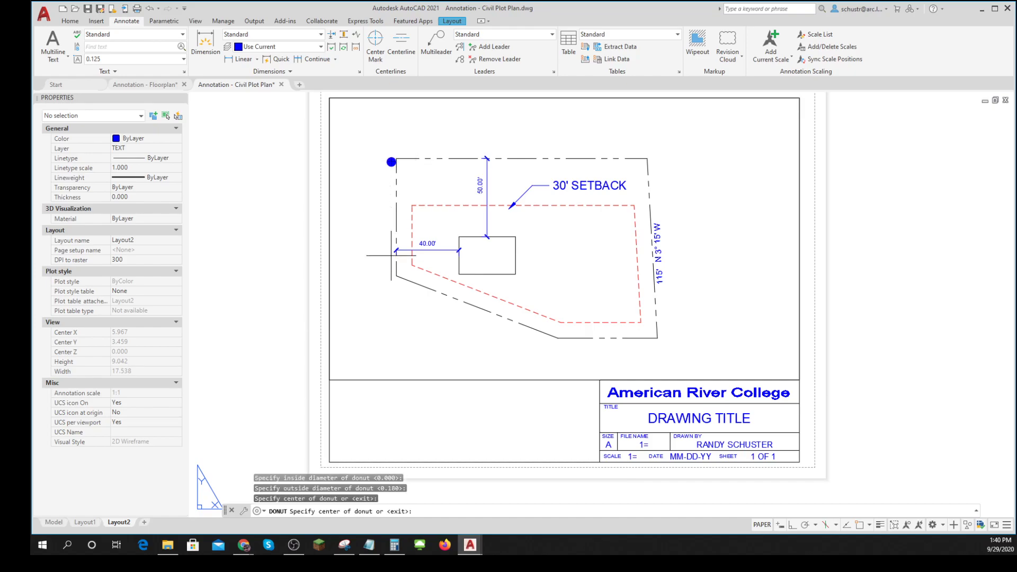
left_click(392, 280)
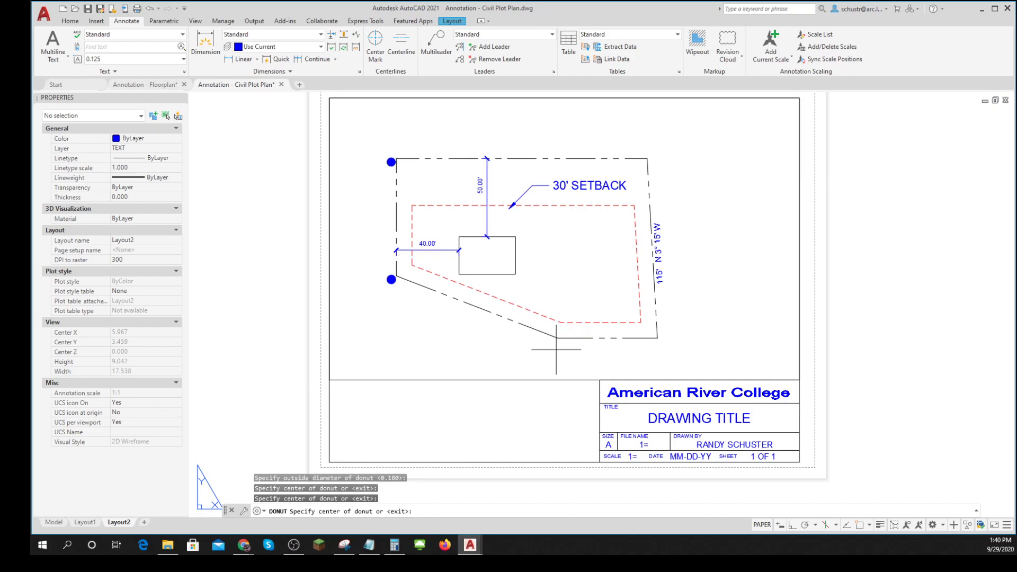
key("Escape")
key("Escape")
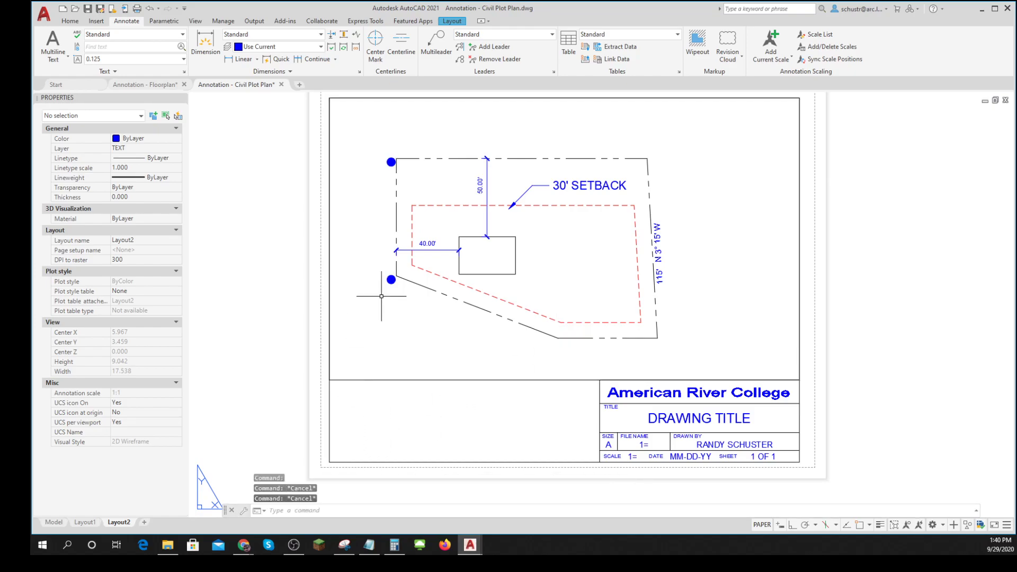
- Delete the two donuts beside the plot's left corners from Layout2
left_click(391, 280)
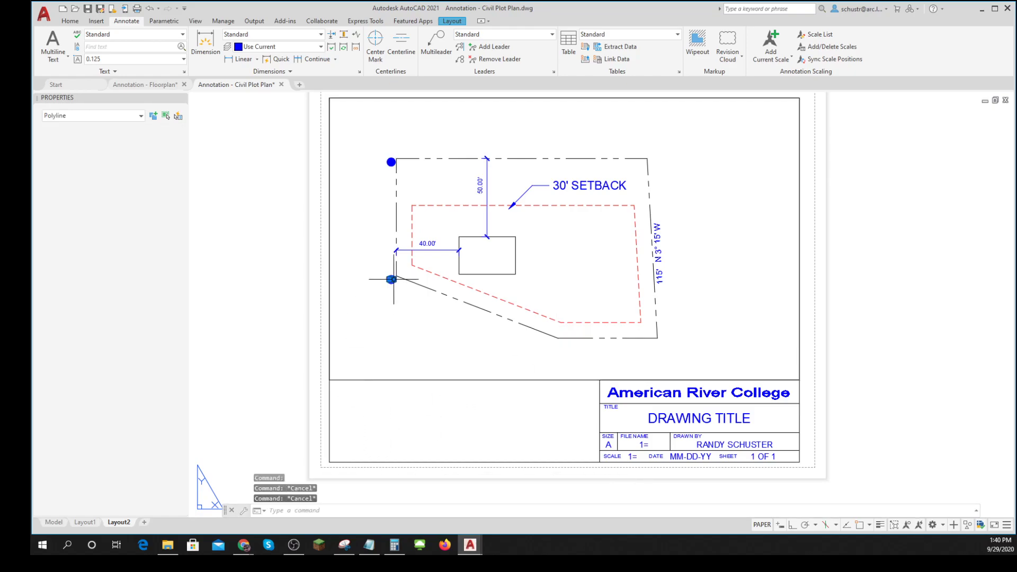
key("Delete")
left_click(391, 162)
key("Delete")
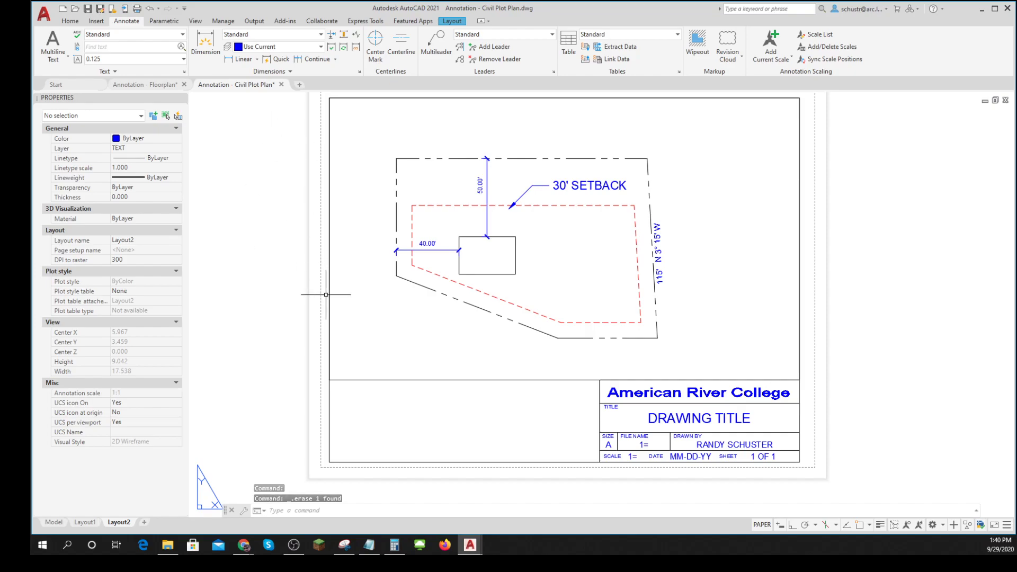
- In model space, place a donut with inside diameter 0 and outside diameter 2 on the property line's upper-left corner
left_click(54, 523)
scroll(492, 355, "down", 4)
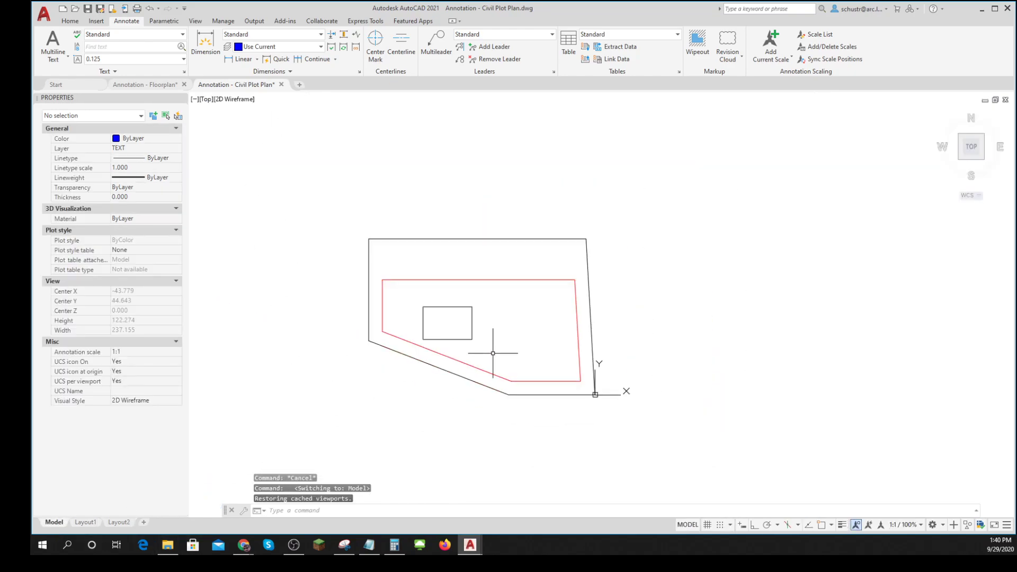
type("DONUT")
key("Return")
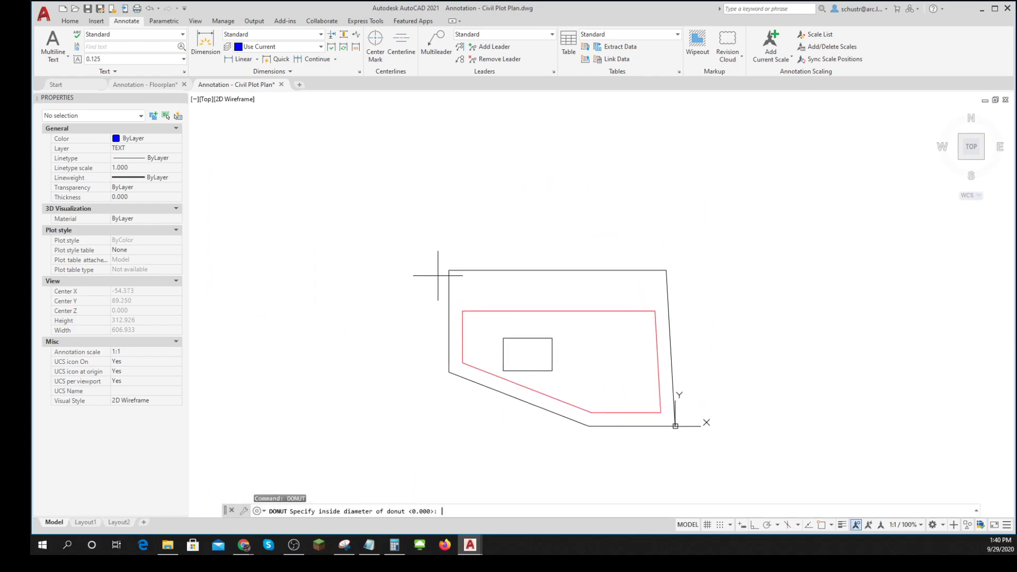
key("Return")
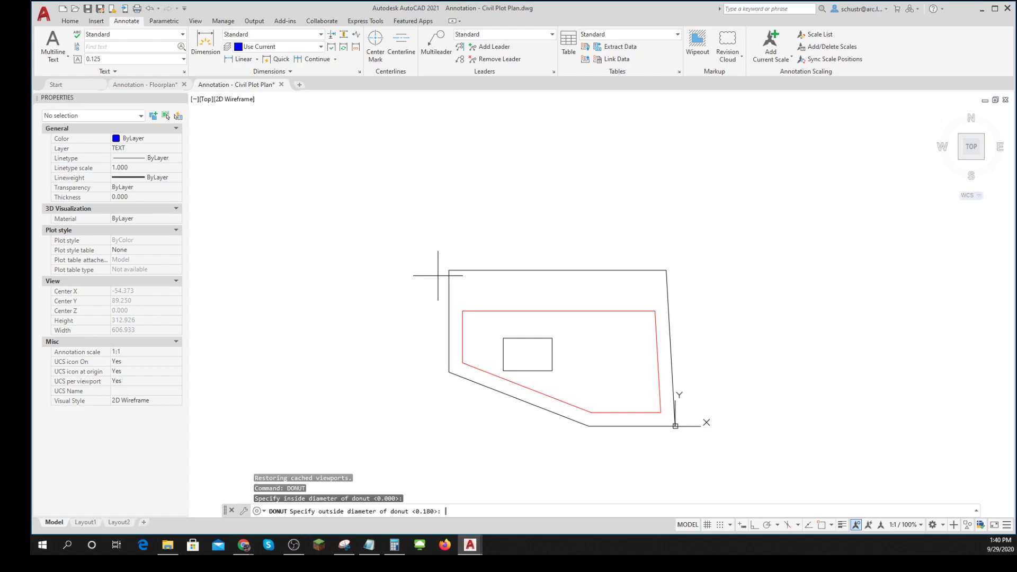
key("Return")
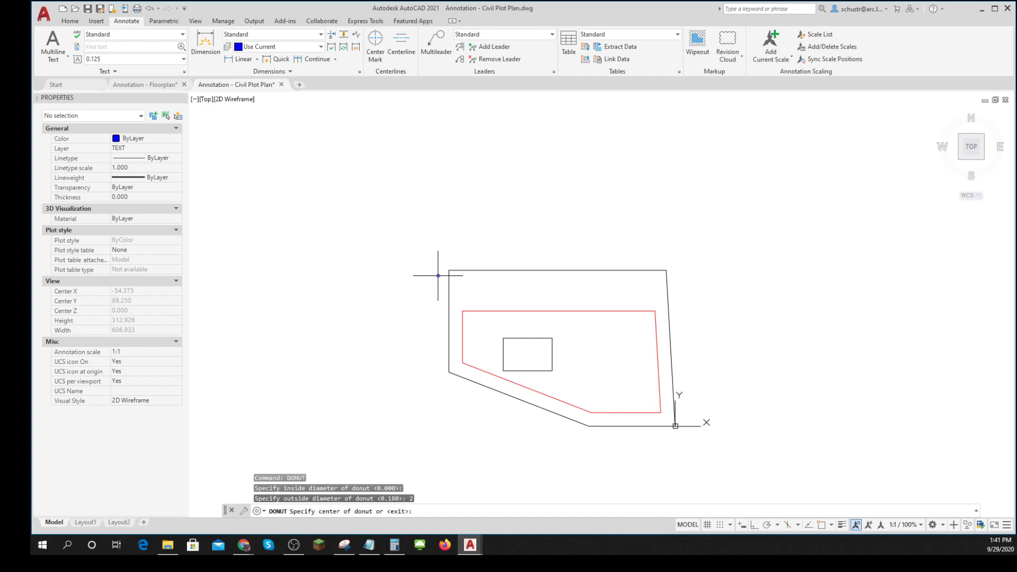
left_click(461, 271)
scroll(461, 270, "up", 8)
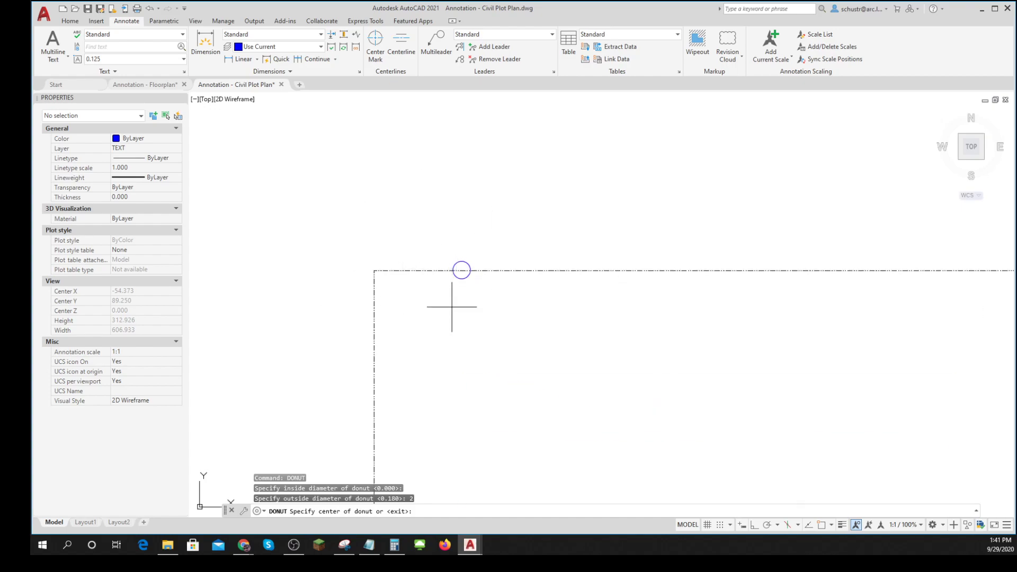
scroll(430, 386, "up", 2)
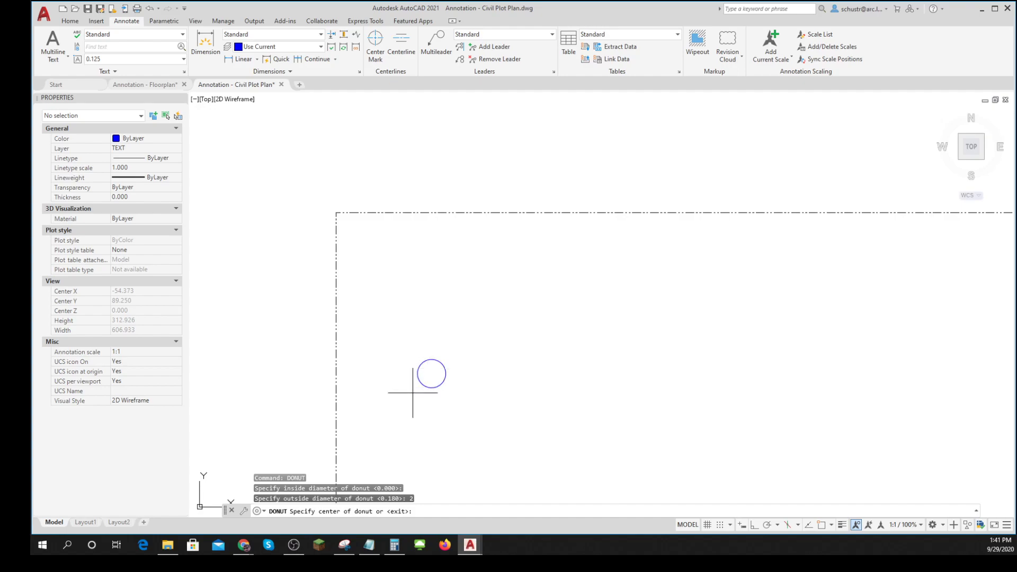
left_click(336, 212)
- Place matching donuts on the remaining four corners of the property line, end the command and return to Layout2
scroll(407, 260, "down", 3)
scroll(400, 403, "up", 3)
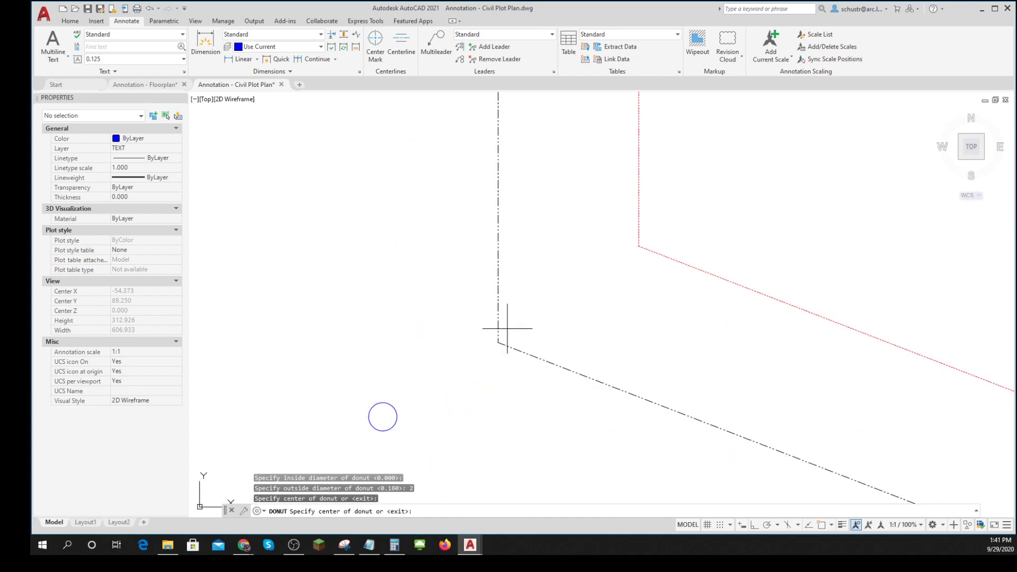
left_click(498, 342)
scroll(540, 371, "down", 3)
middle_click_drag(540, 371, 275, 247)
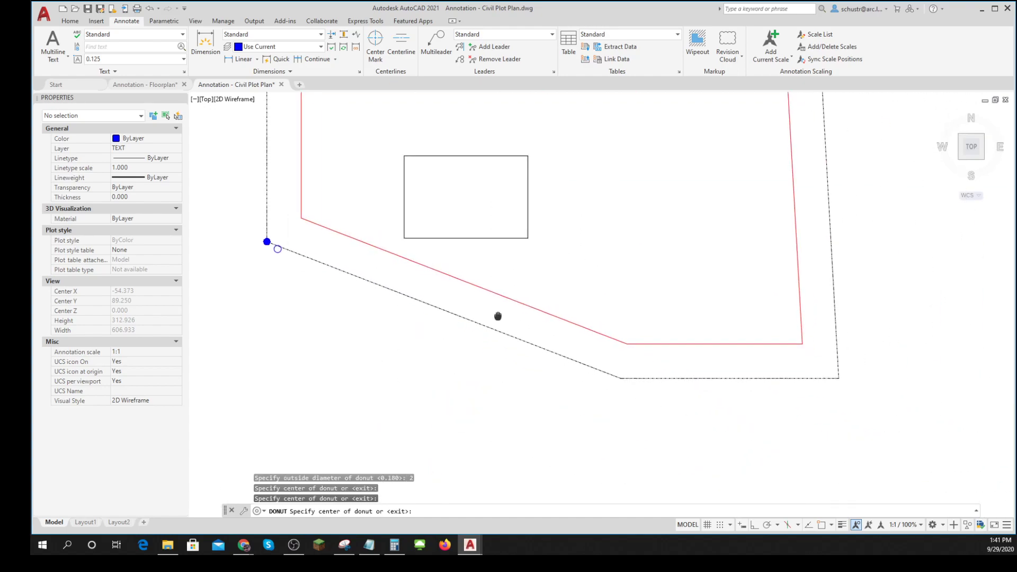
left_click(619, 378)
left_click(838, 378)
middle_click_drag(855, 272, 855, 474)
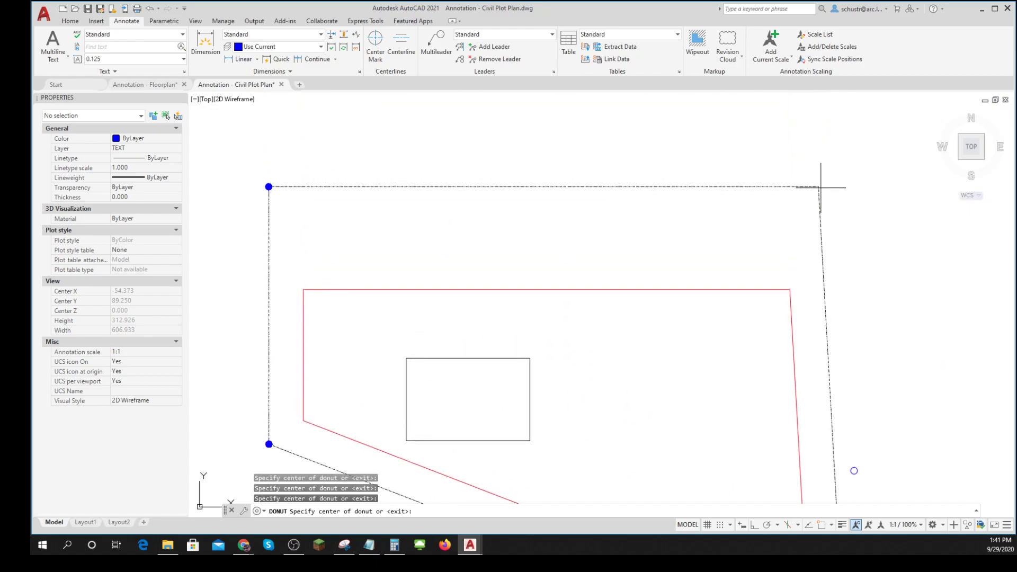
left_click(818, 186)
key("Return")
left_click(118, 522)
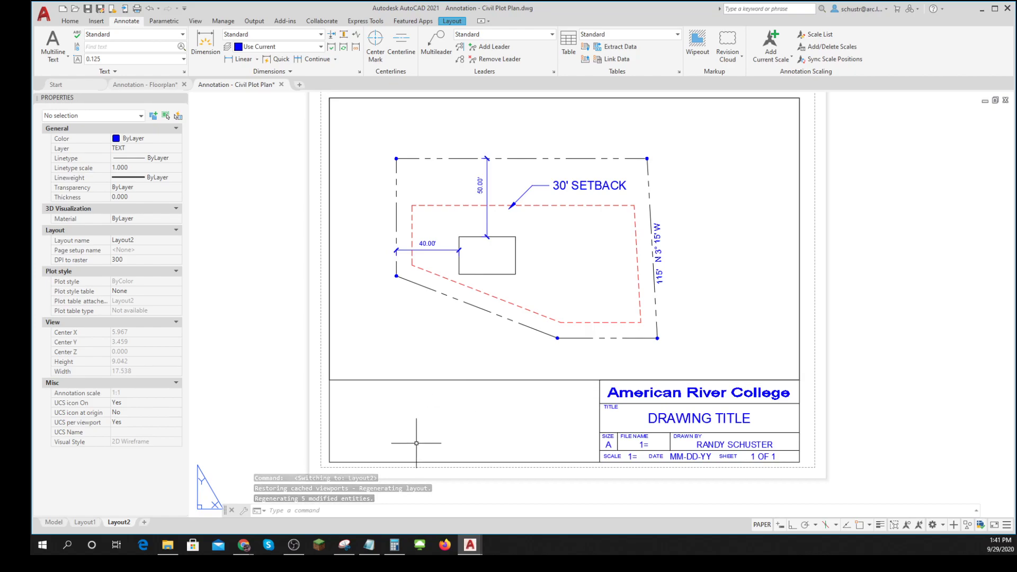
- Open the Annotation - Piping ISO drawing from the 9-29 folder
key("Escape")
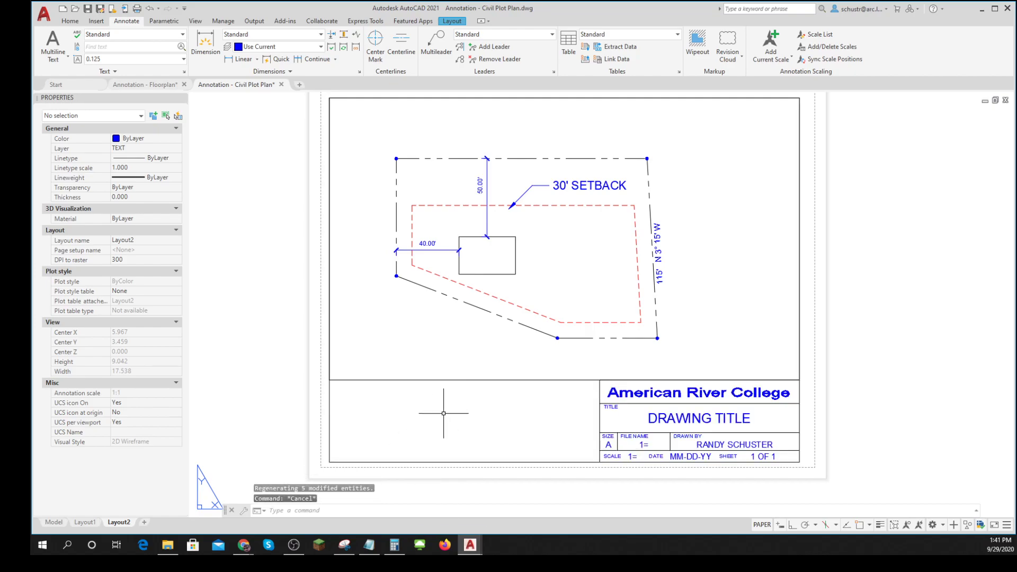
key("Escape")
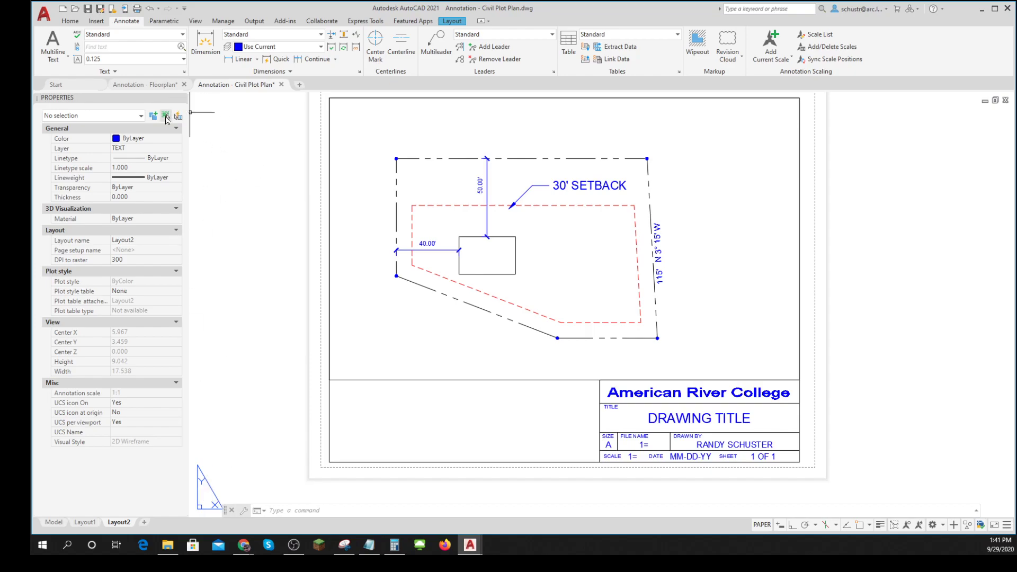
left_click(66, 89)
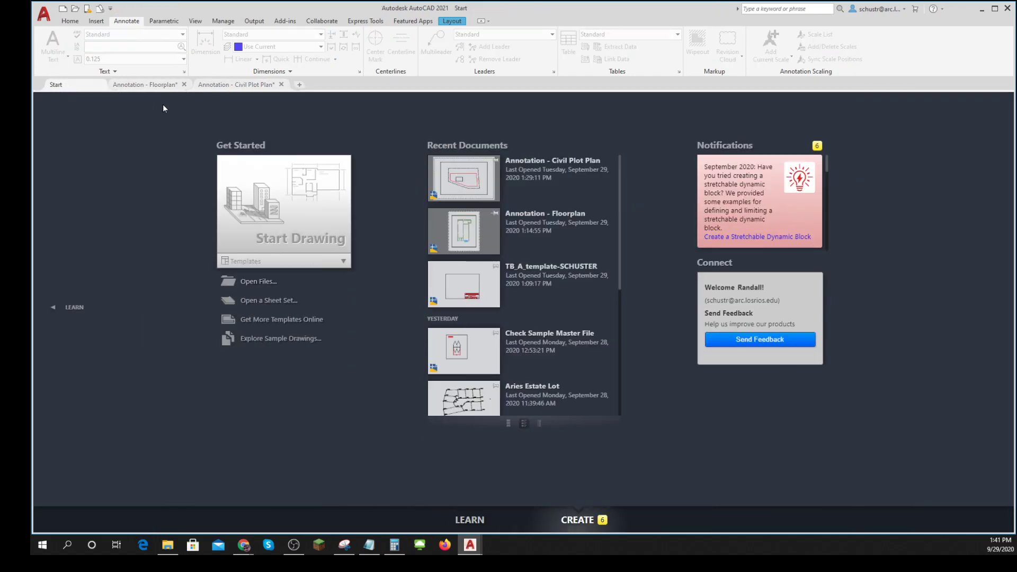
left_click(257, 301)
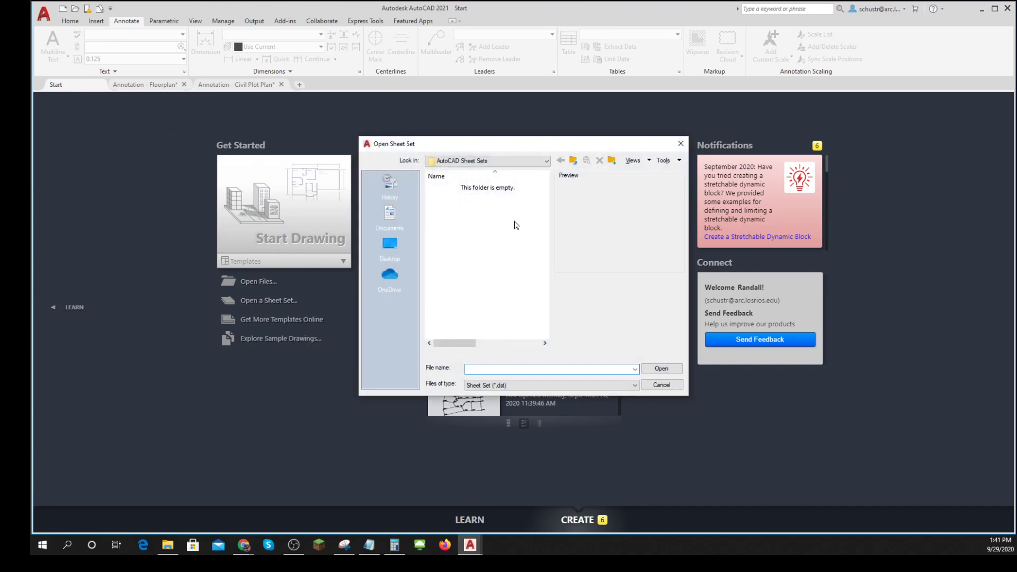
left_click(662, 386)
left_click(249, 281)
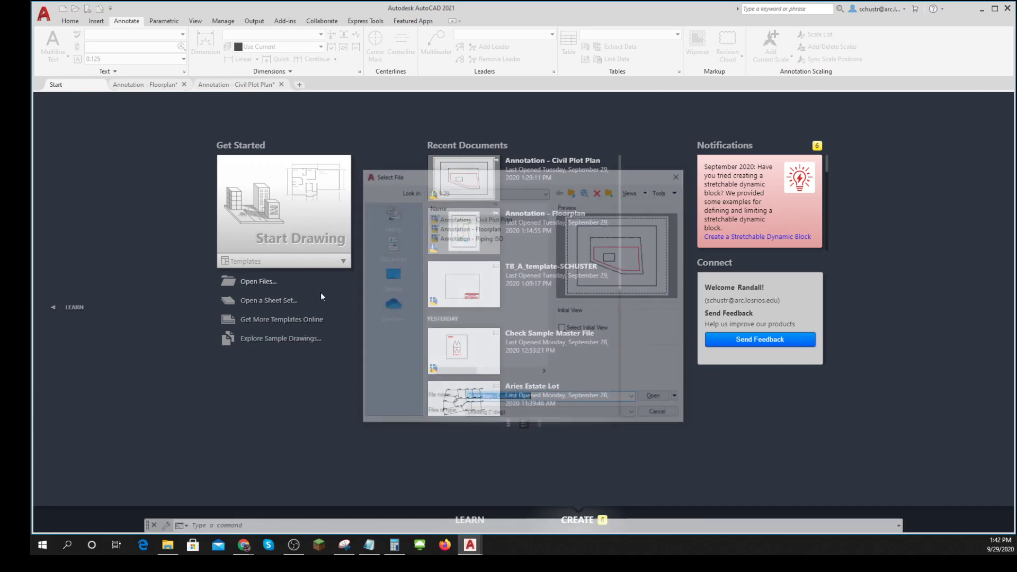
left_click(469, 237)
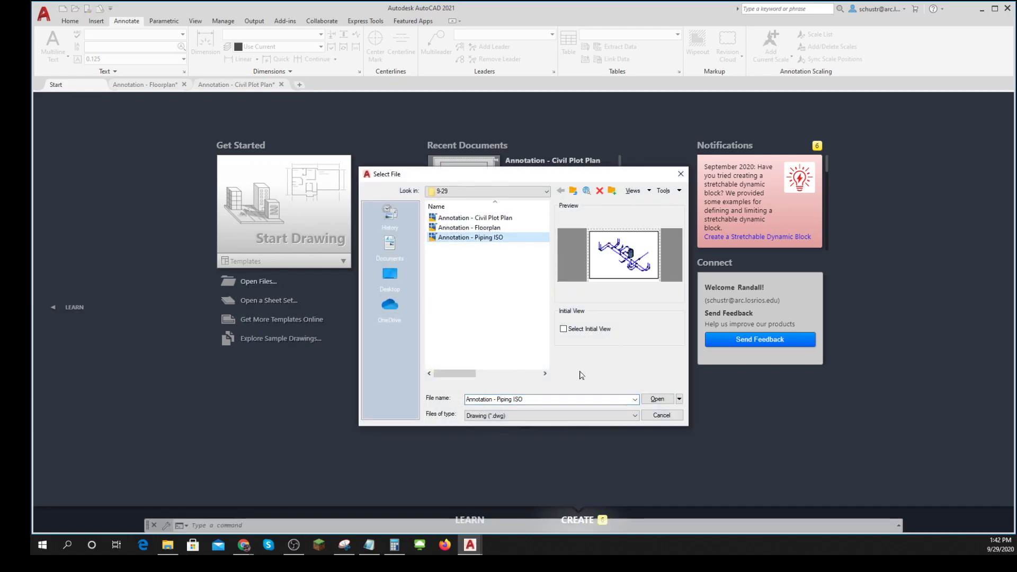
left_click(657, 399)
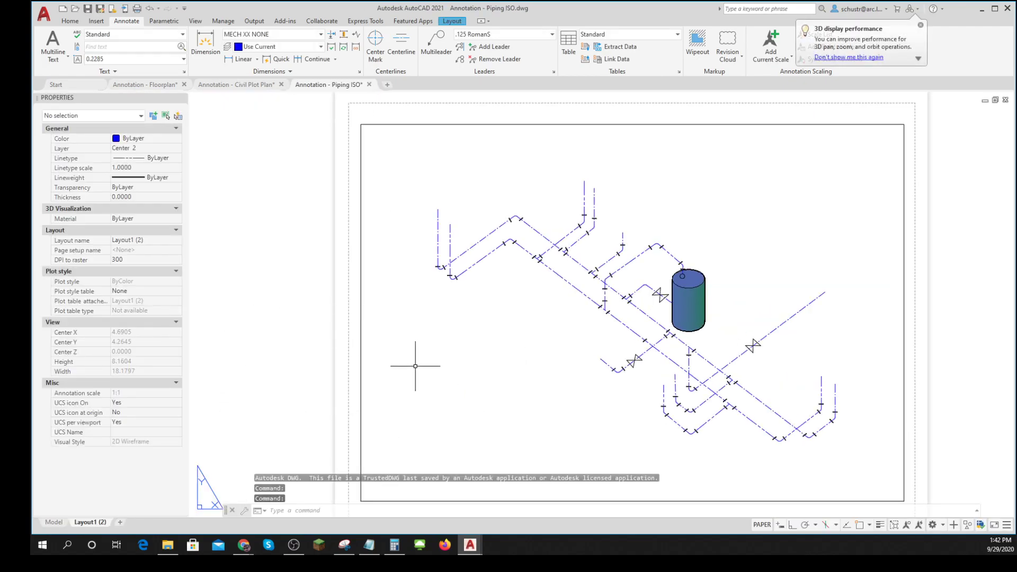
- Place a trial multileader without text, pointing at the sloping pipe run near the upper-left bend
left_click(440, 50)
left_click(488, 231)
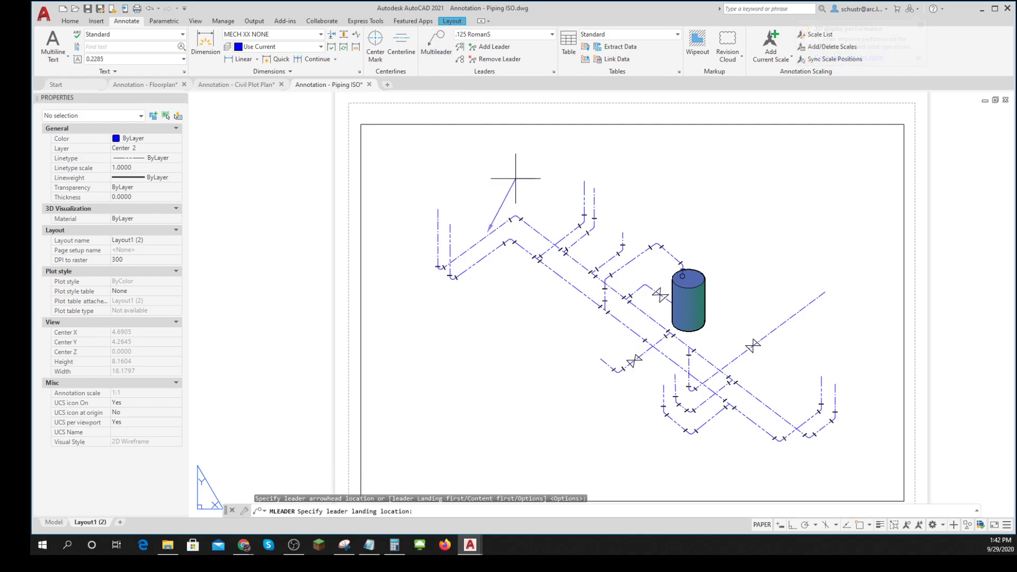
left_click(516, 179)
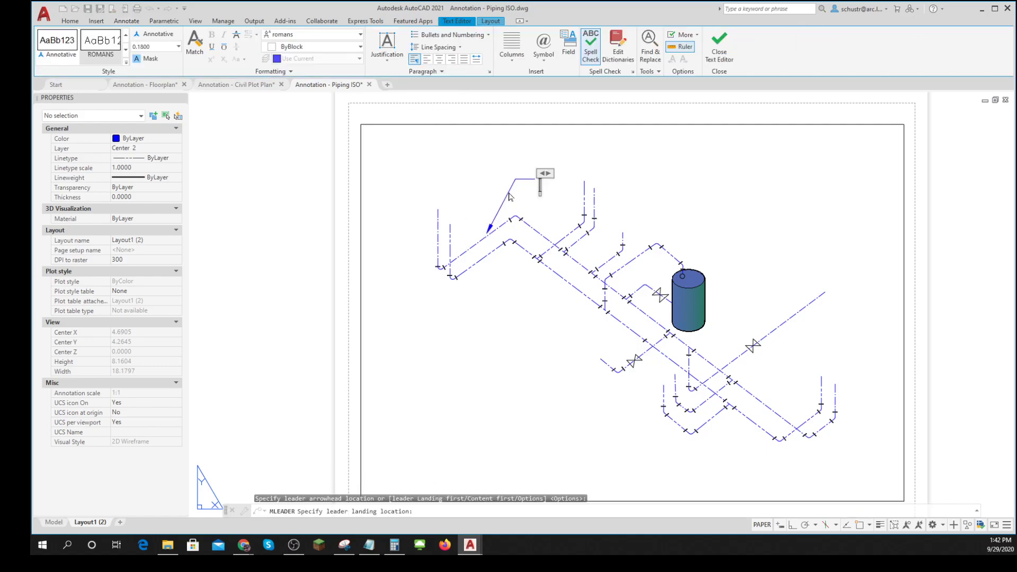
key("Escape")
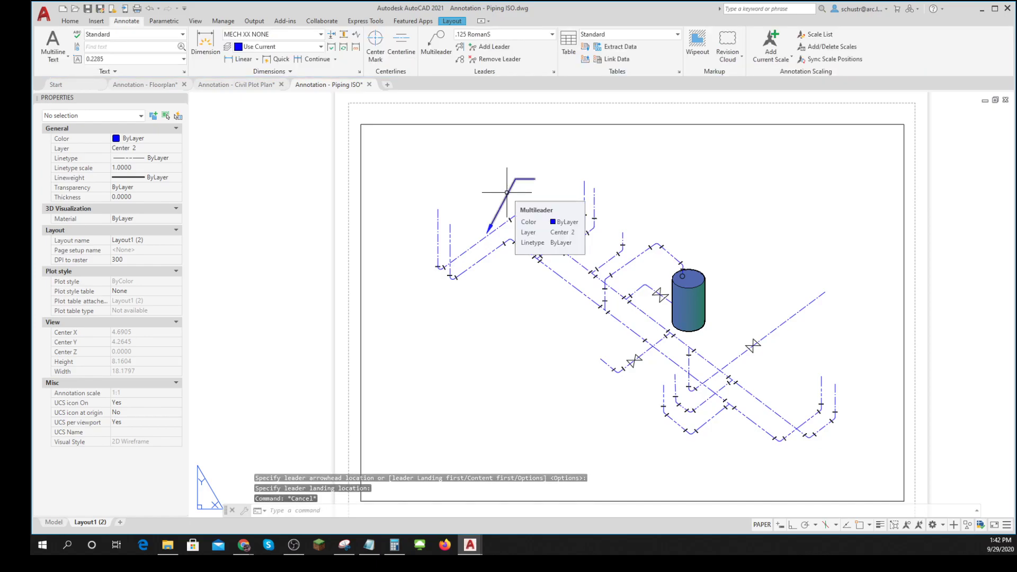
key("Escape")
- Delete the trial multileader from the layout and clear any remaining selection
left_click(505, 197)
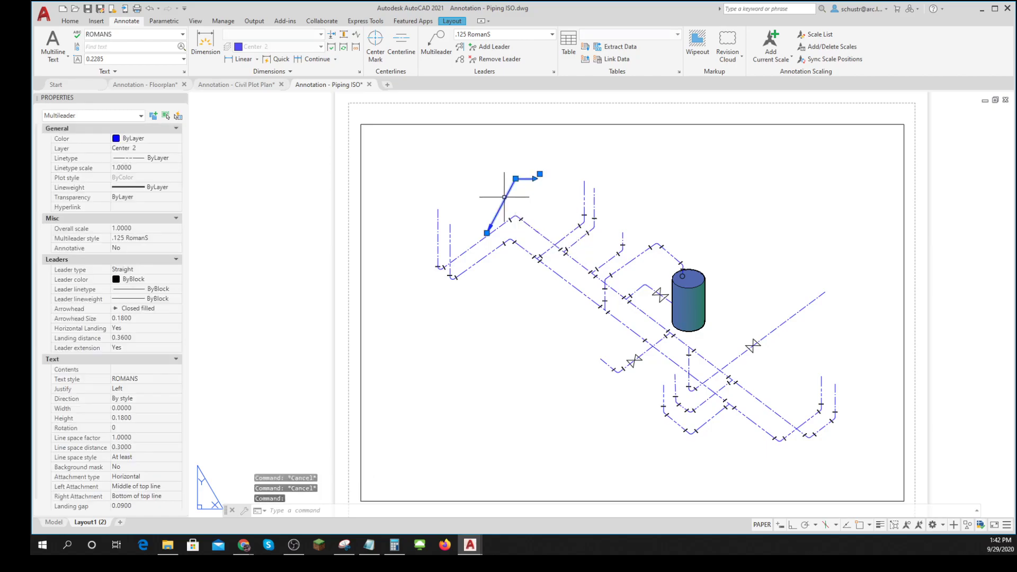
key("Delete")
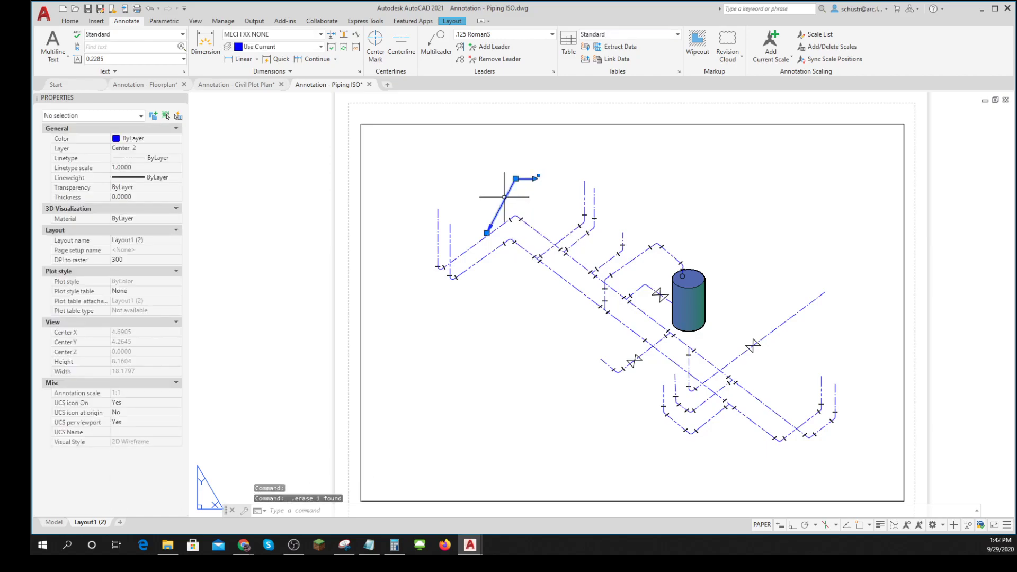
key("Escape")
key("Escape")
key("Escape")
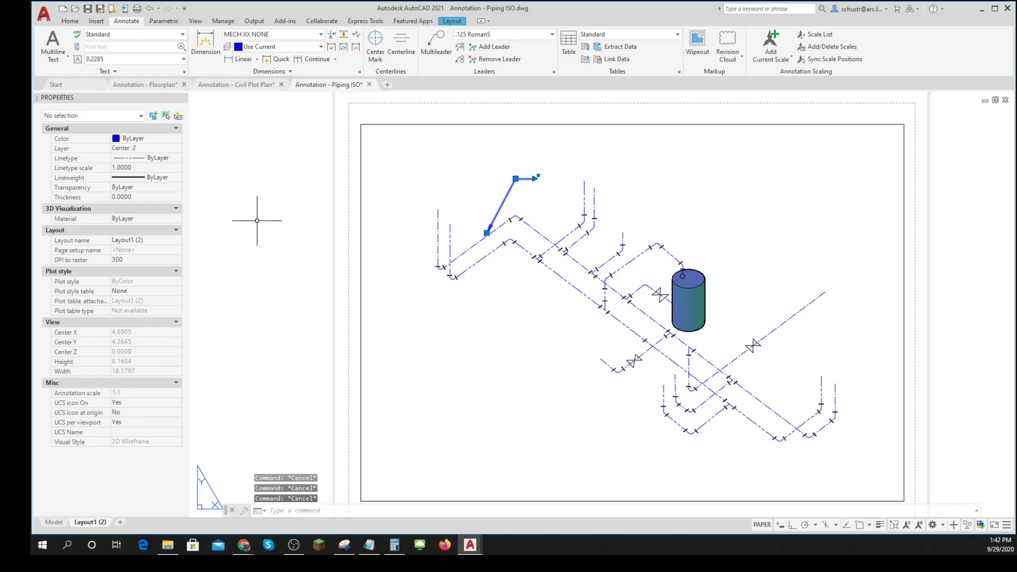
left_click(526, 196)
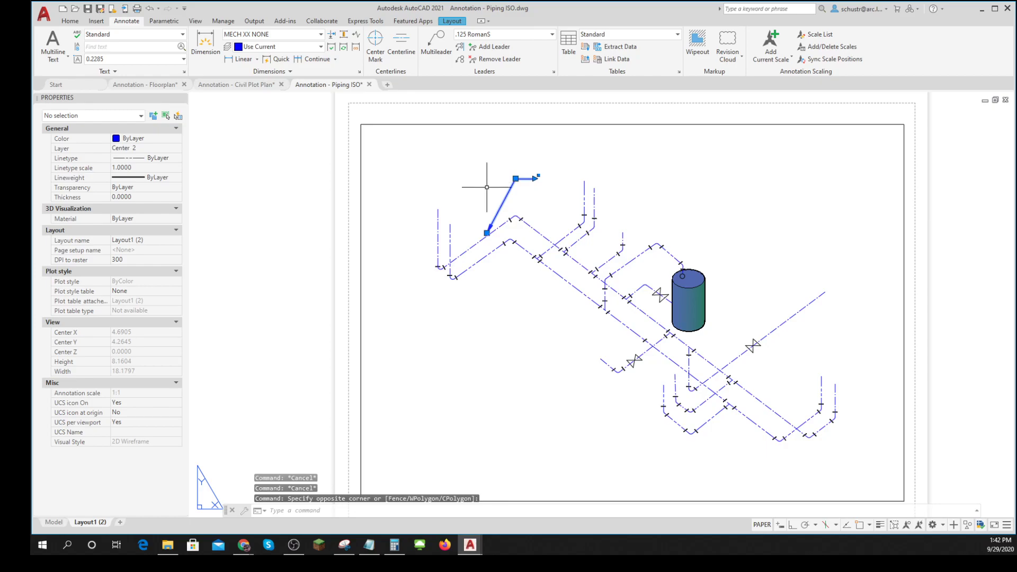
left_click(232, 322)
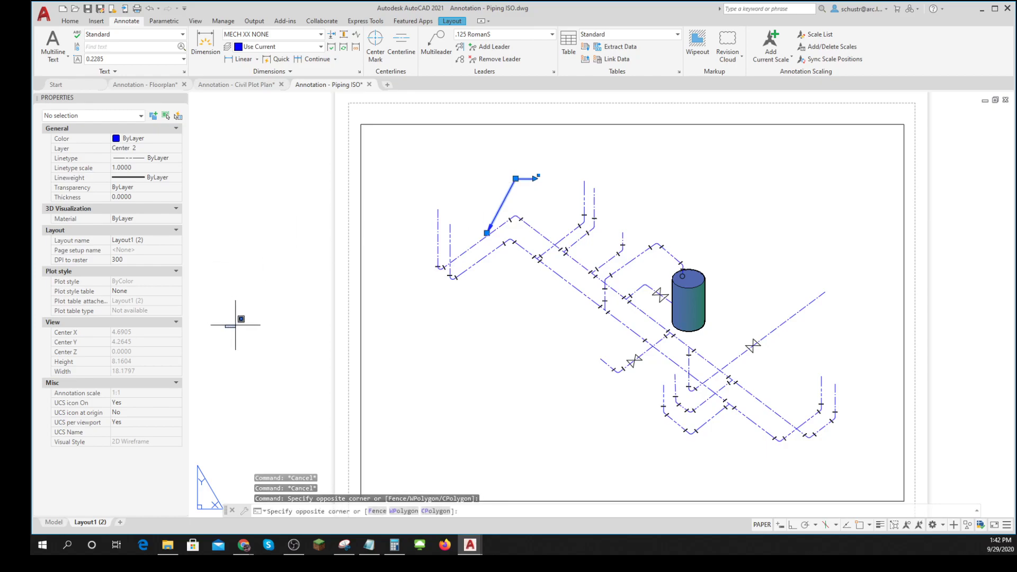
key("Escape")
- Insert the TB_A_template title block from the block library at uniform scale 1, inside the sheet's printable margins
scroll(278, 379, "down", 4)
scroll(295, 368, "up", 3)
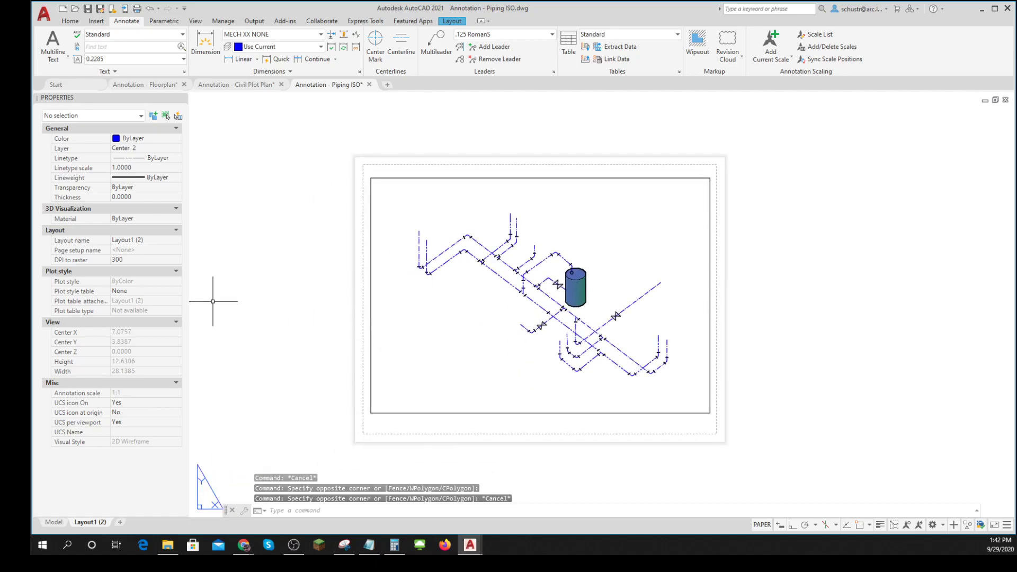
left_click(70, 21)
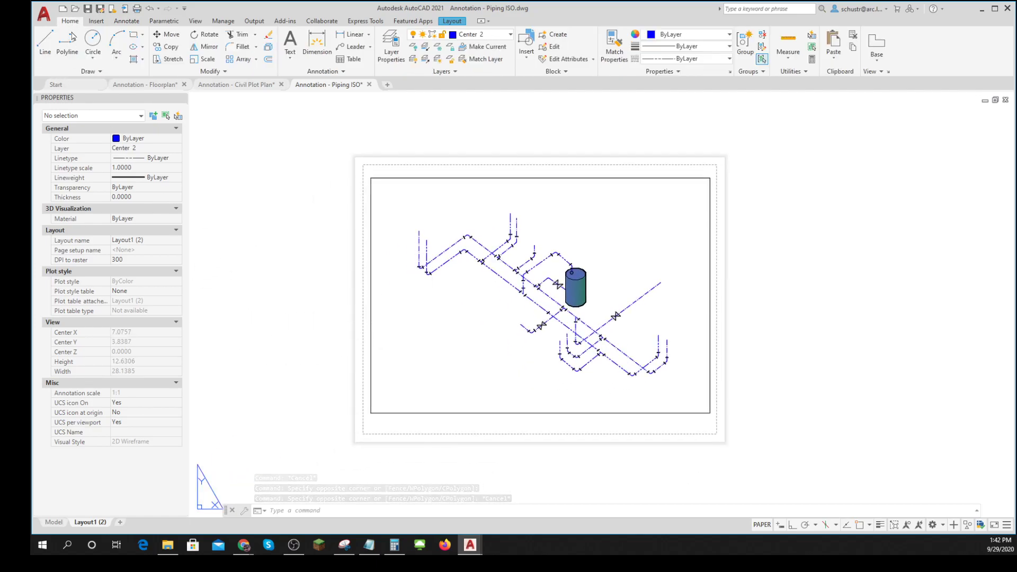
left_click(96, 22)
left_click(45, 57)
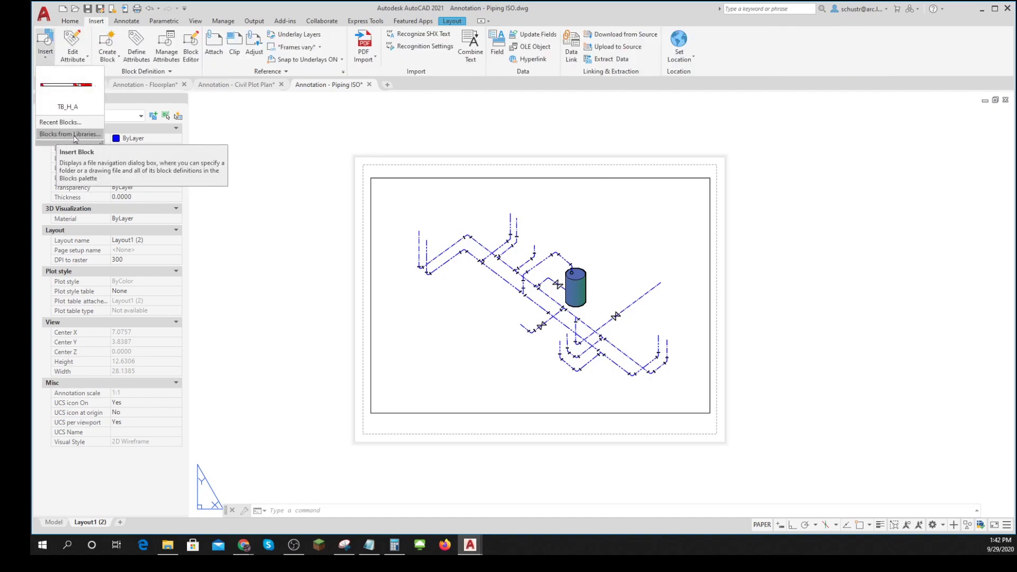
left_click(63, 134)
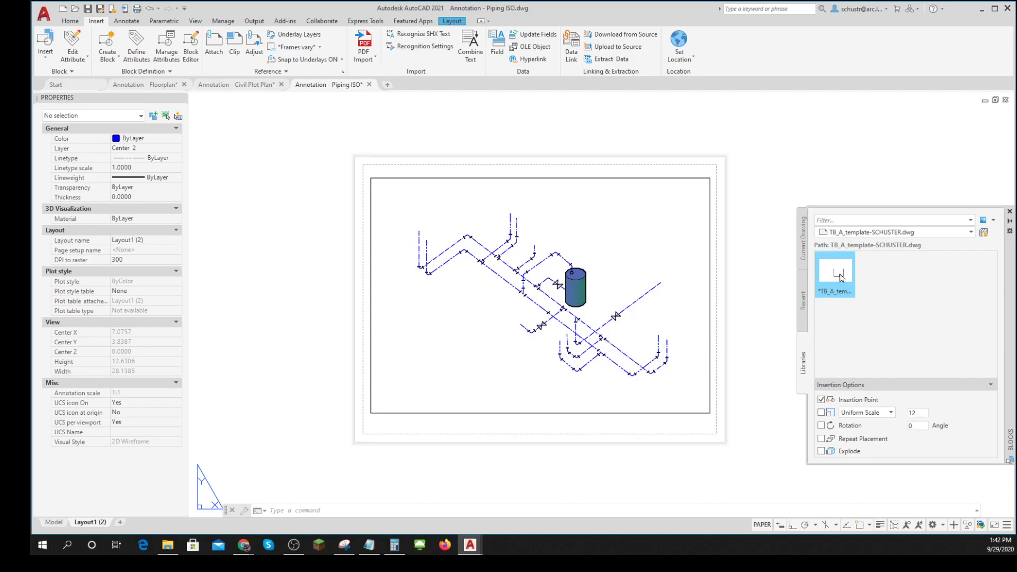
left_click(921, 414)
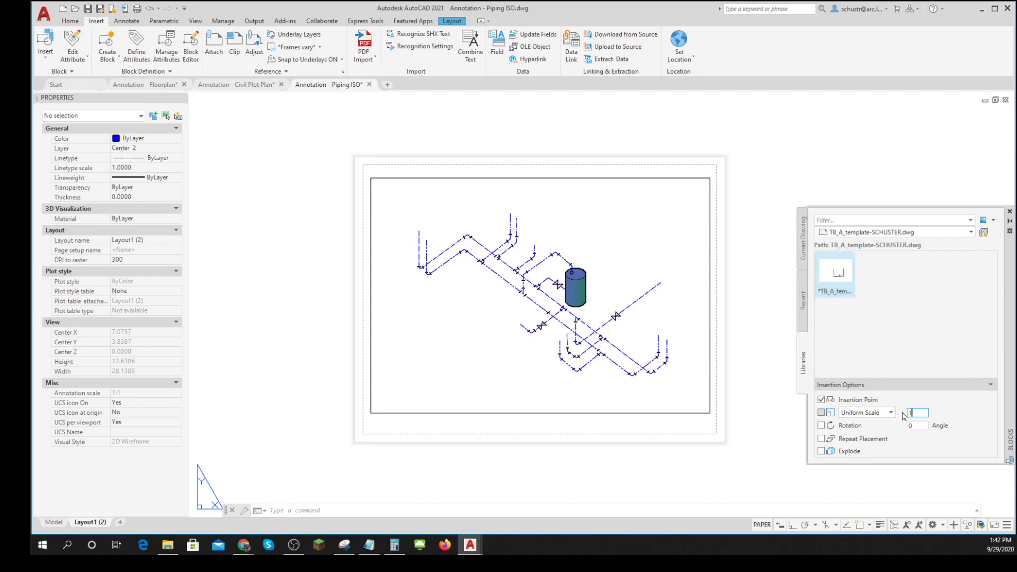
left_click_drag(694, 340, 372, 432)
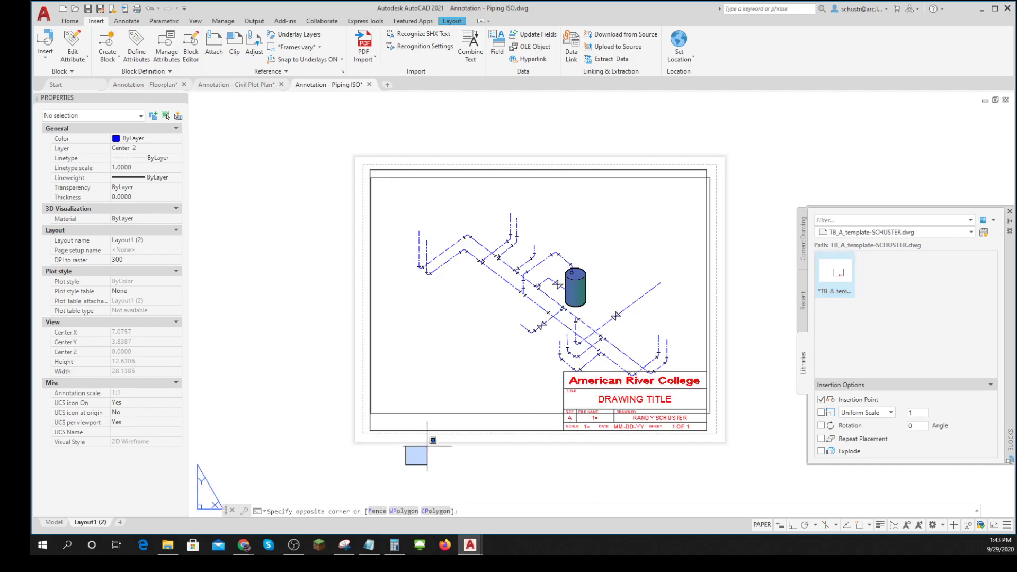
- Activate the piping viewport, try panning inside it, and return to paper space
double_click(519, 346)
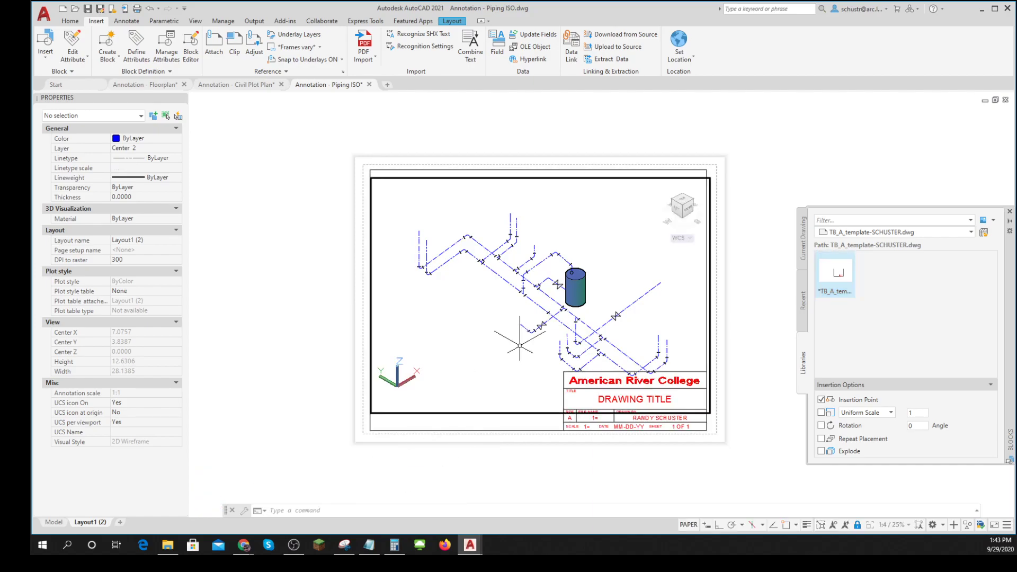
mouse_move(524, 344)
middle_mouse_down()
mouse_move(487, 326)
mouse_move(519, 340)
middle_mouse_up()
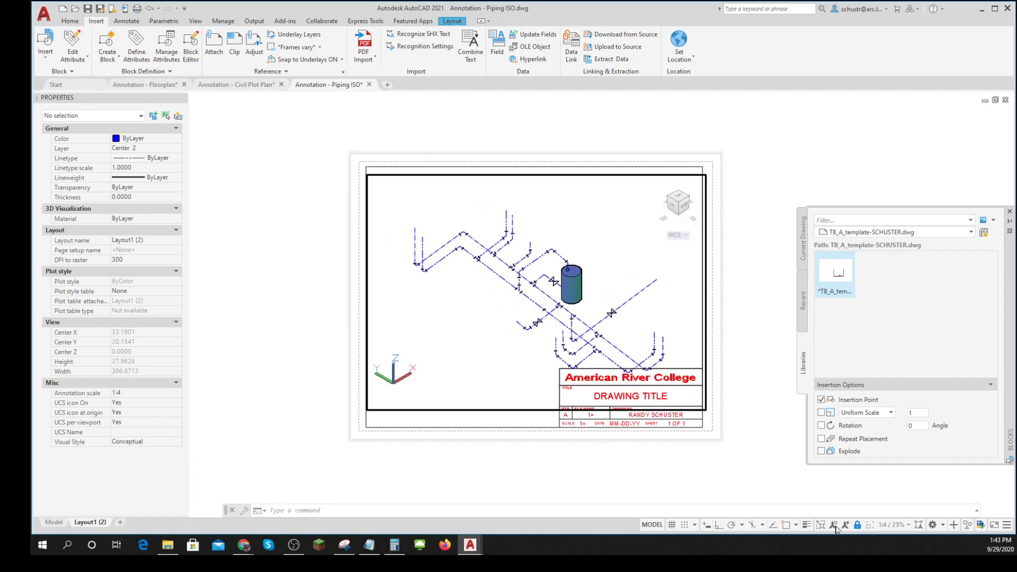
double_click(524, 467)
- Try to move the viewport frame relative to the title block border, and undo the move
left_click(471, 409)
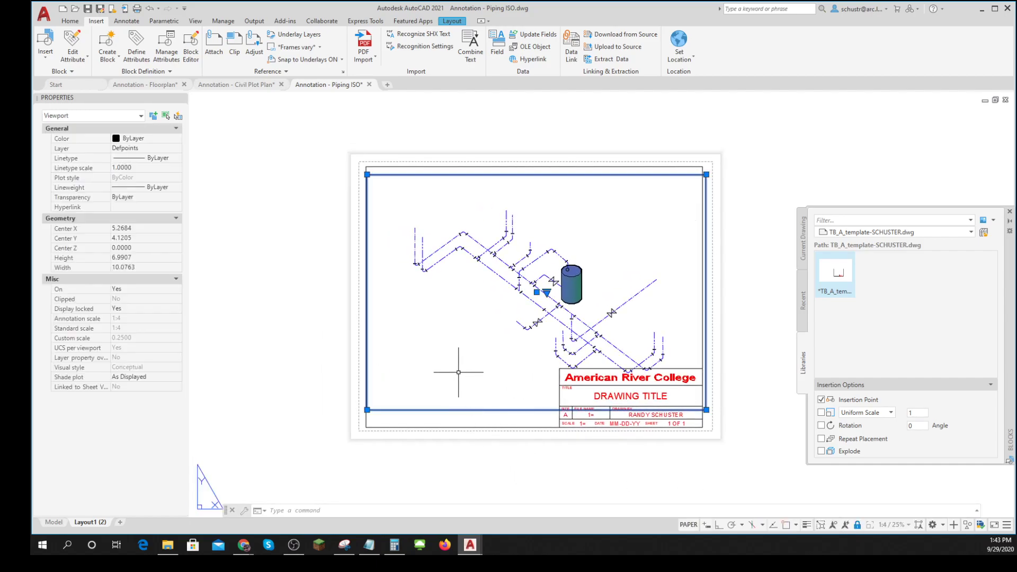
type("m")
key("Return")
left_click(473, 464)
left_click(447, 458)
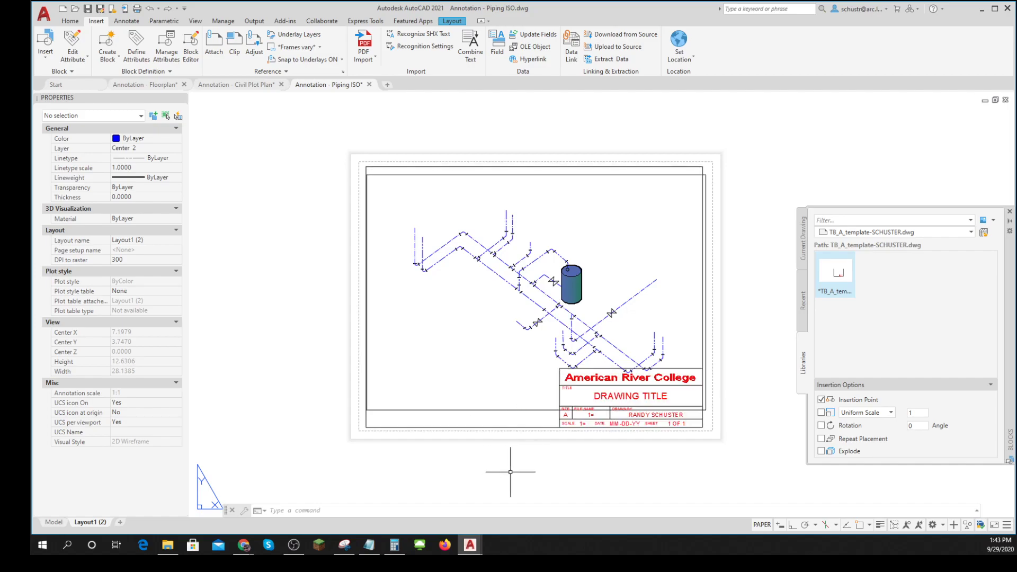
key("Escape")
key("Escape")
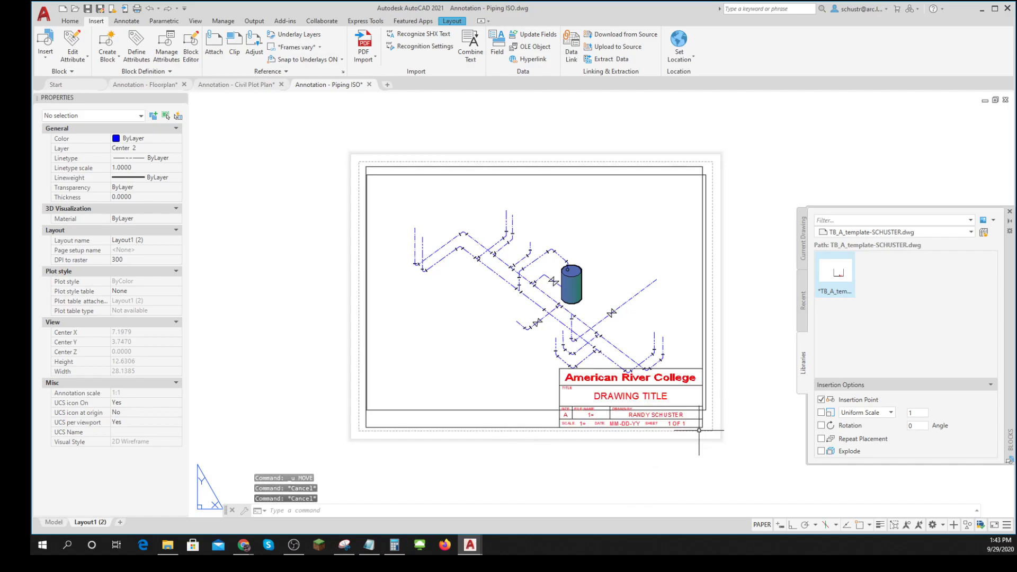
- Pan the layout view, undo the recent pans and space switches, and return to paper space
mouse_move(734, 383)
middle_mouse_down()
mouse_move(716, 392)
mouse_move(709, 383)
middle_mouse_up()
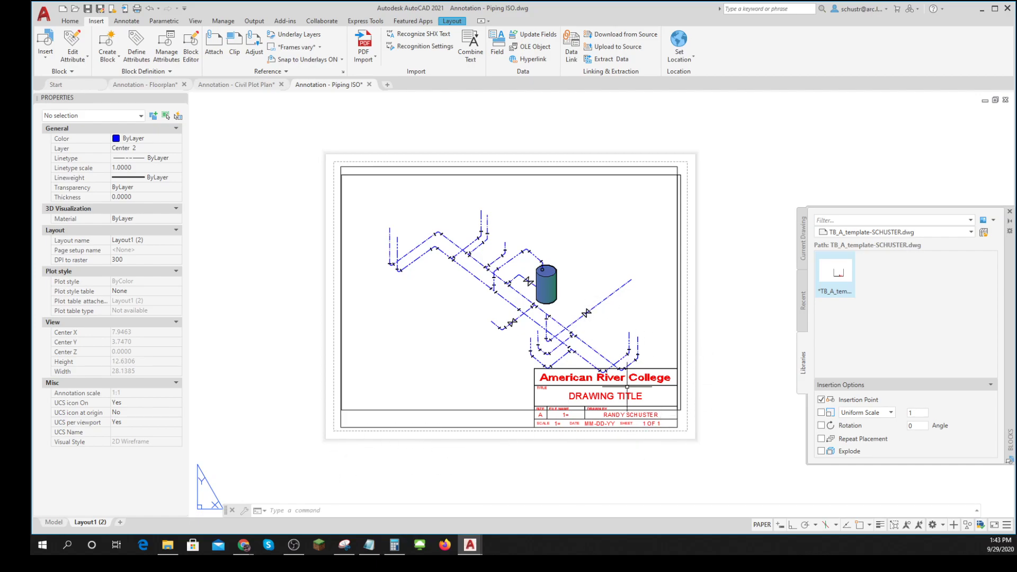
key("ctrl+z")
key("ctrl+z")
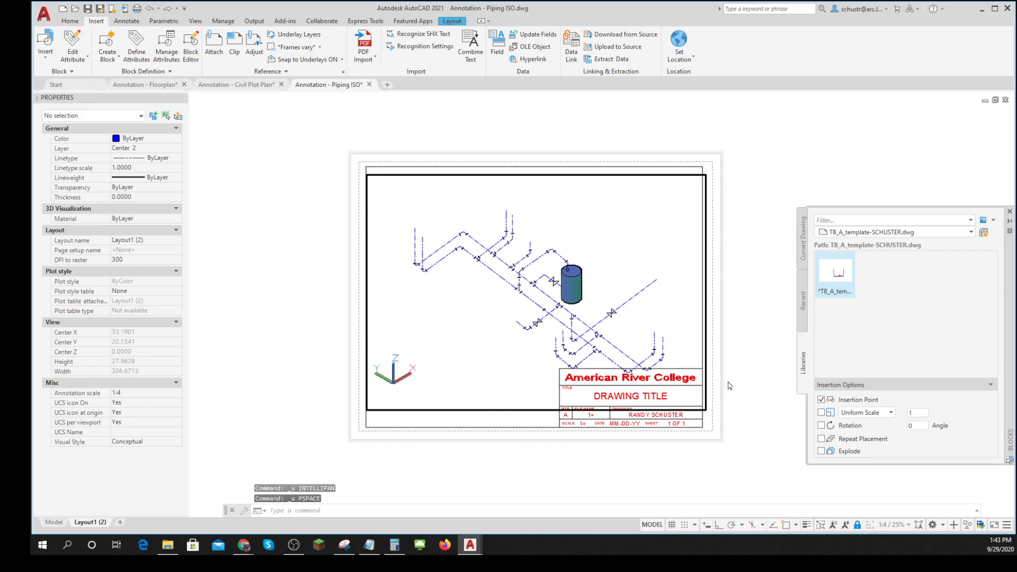
key("ctrl+z")
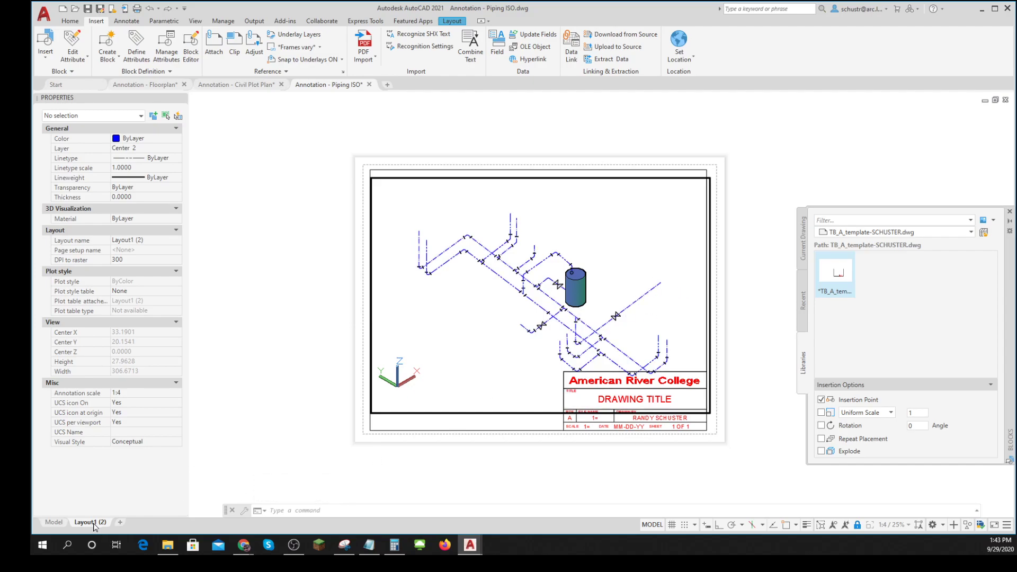
key("Escape")
double_click(442, 470)
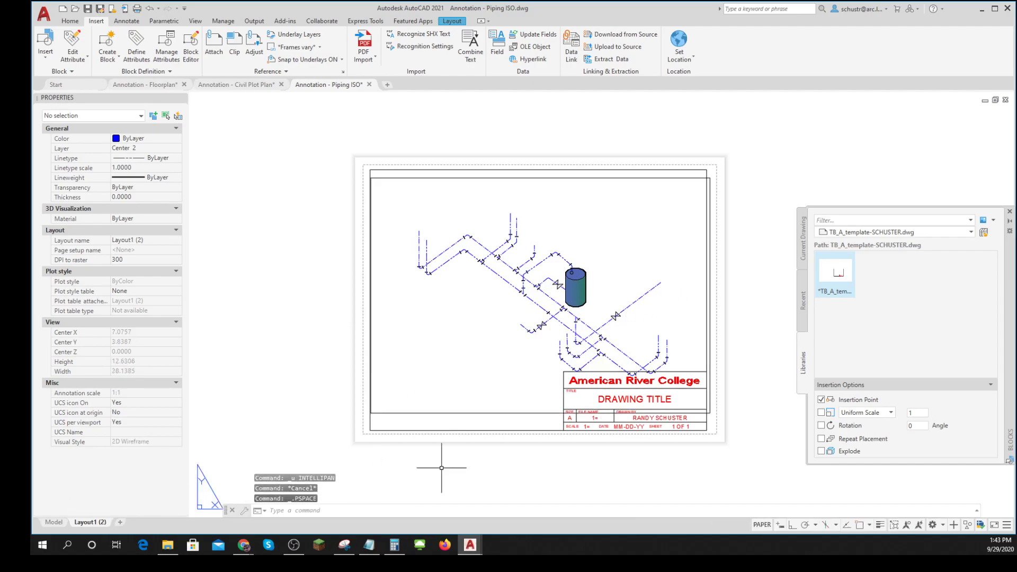
- Review the Export Layout to Model file options for Layout1 (2), leaving without exporting
right_click(87, 523)
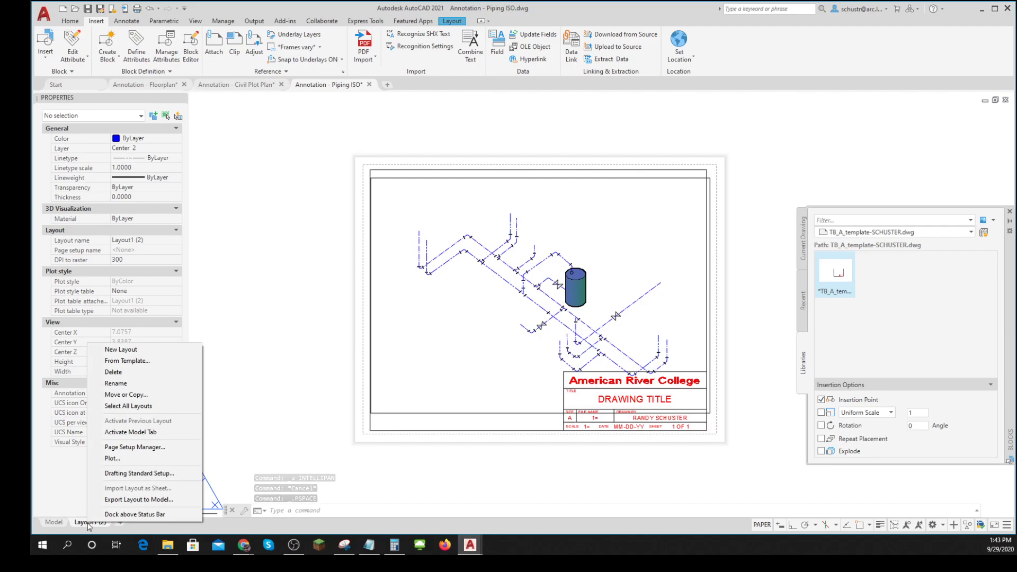
left_click(138, 499)
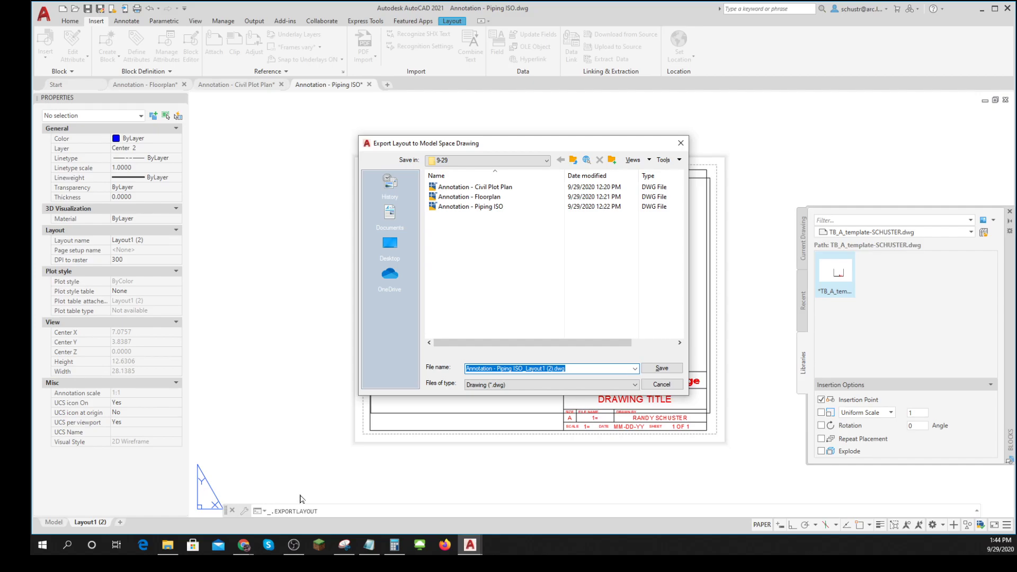
left_click(655, 385)
right_click(80, 523)
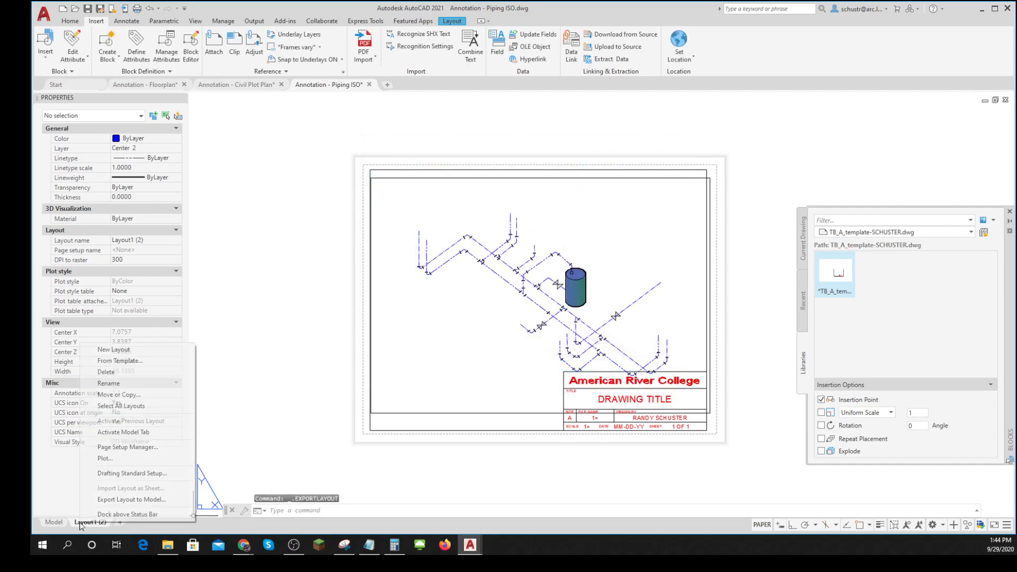
left_click(130, 500)
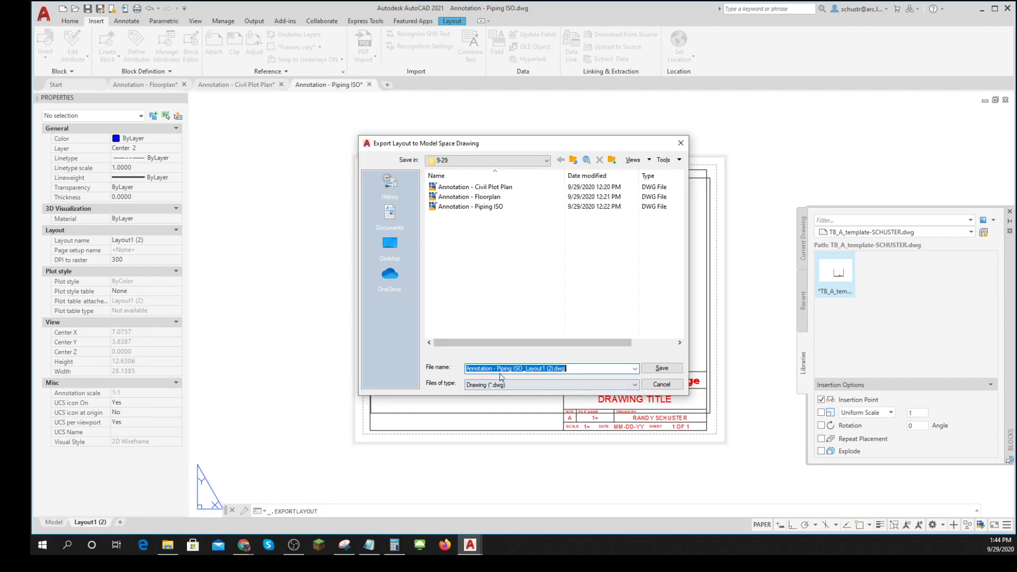
left_click(662, 385)
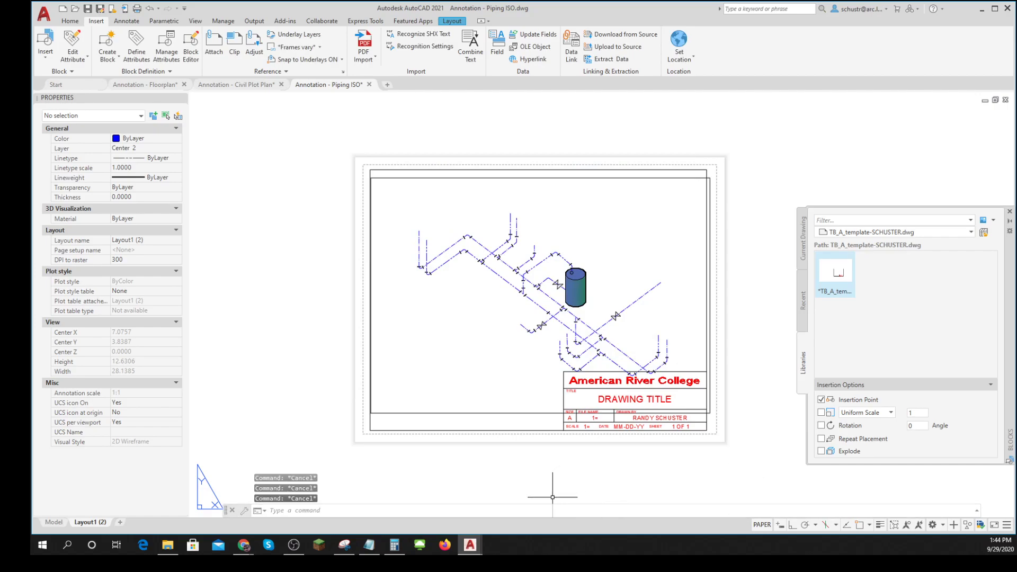
type("M")
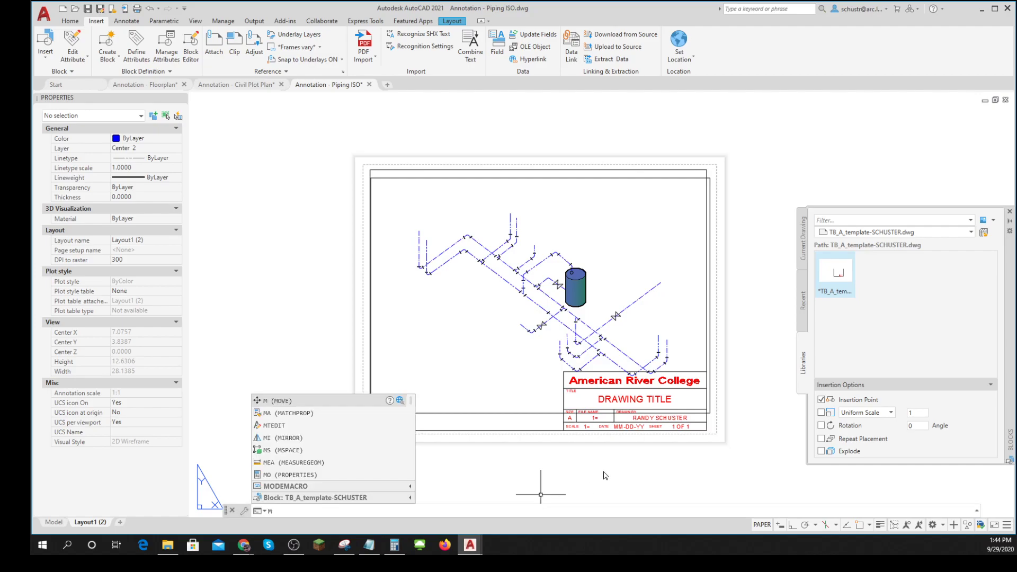
key("Escape")
key("Escape")
key("Escape")
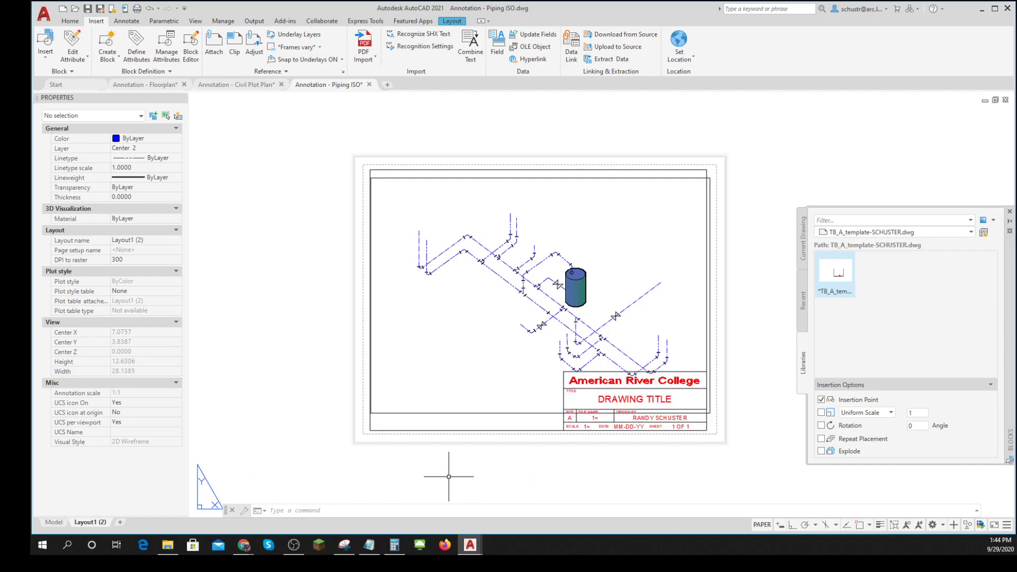
- Move the piping viewport together with its pipe and tank geometry upward and slightly left, toward the sheet border's upper-left corner
type("M")
key("Return")
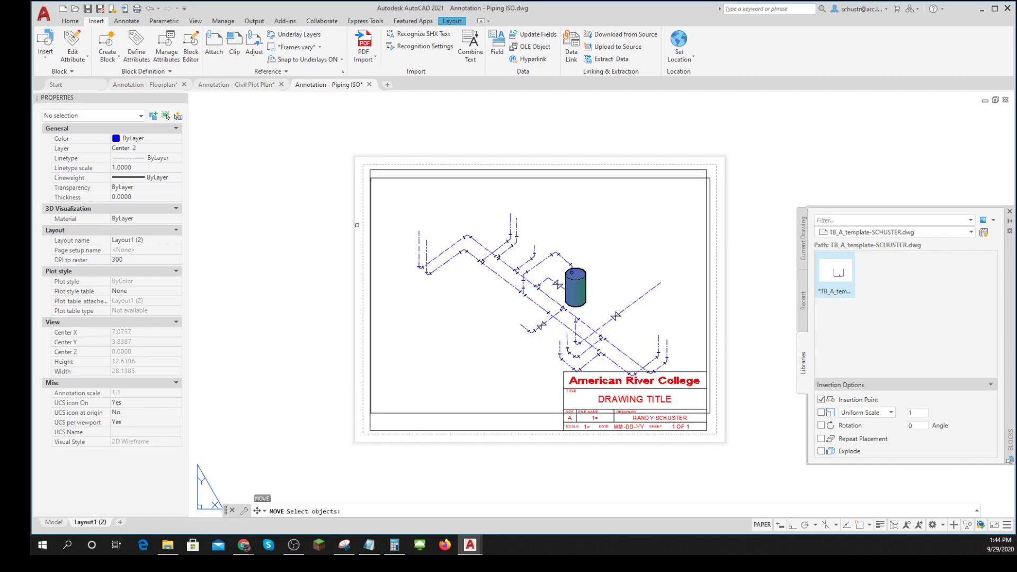
left_click(311, 145)
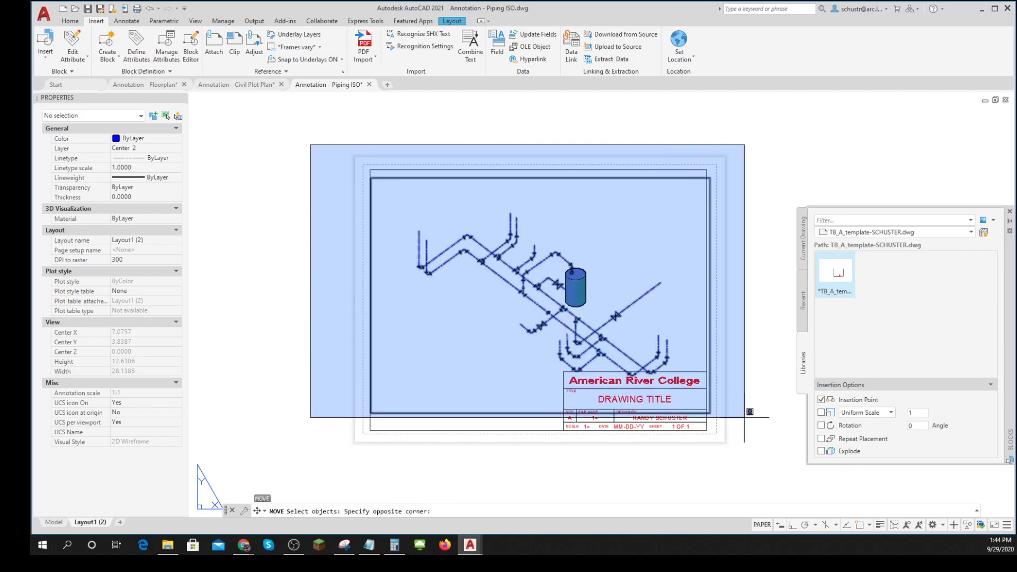
key("Return")
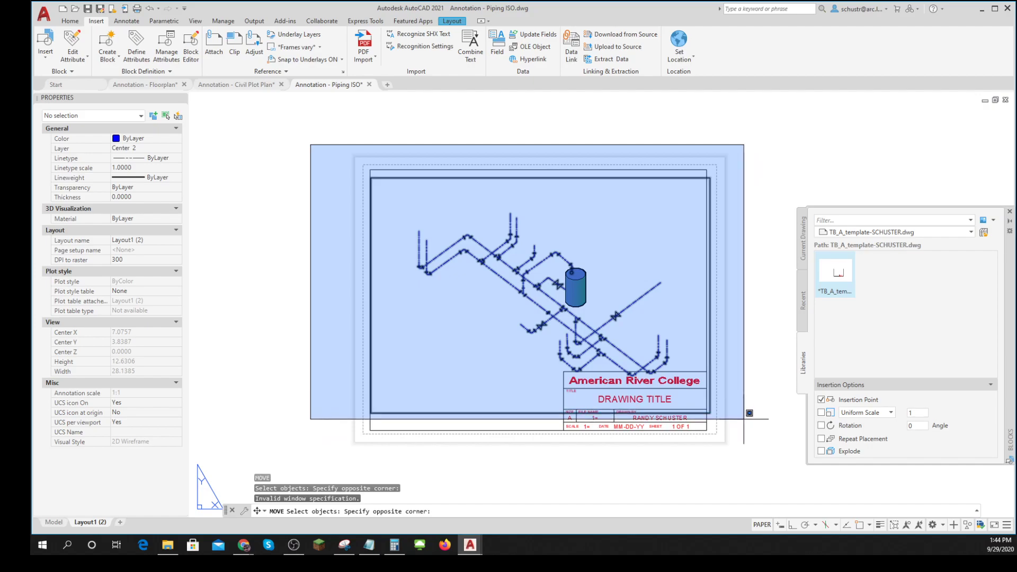
left_click(744, 418)
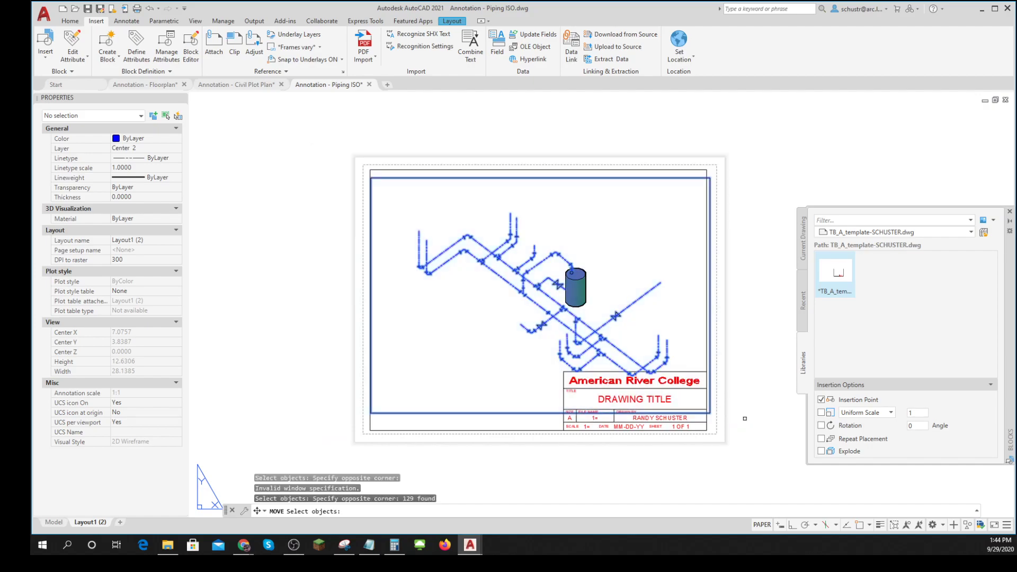
key("Return")
left_click(577, 481)
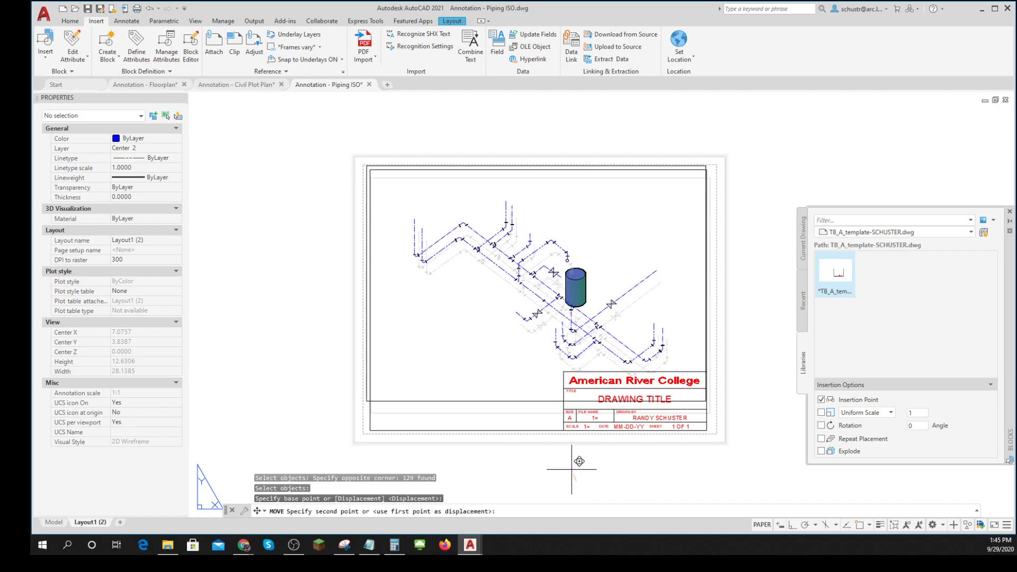
left_click(572, 448)
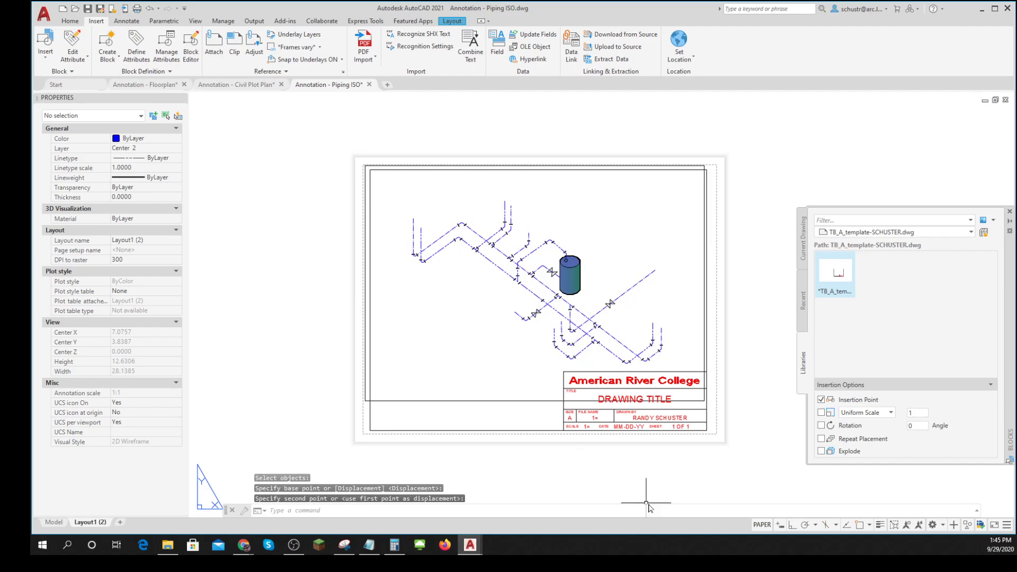
key("Escape")
key("Escape")
key("Escape")
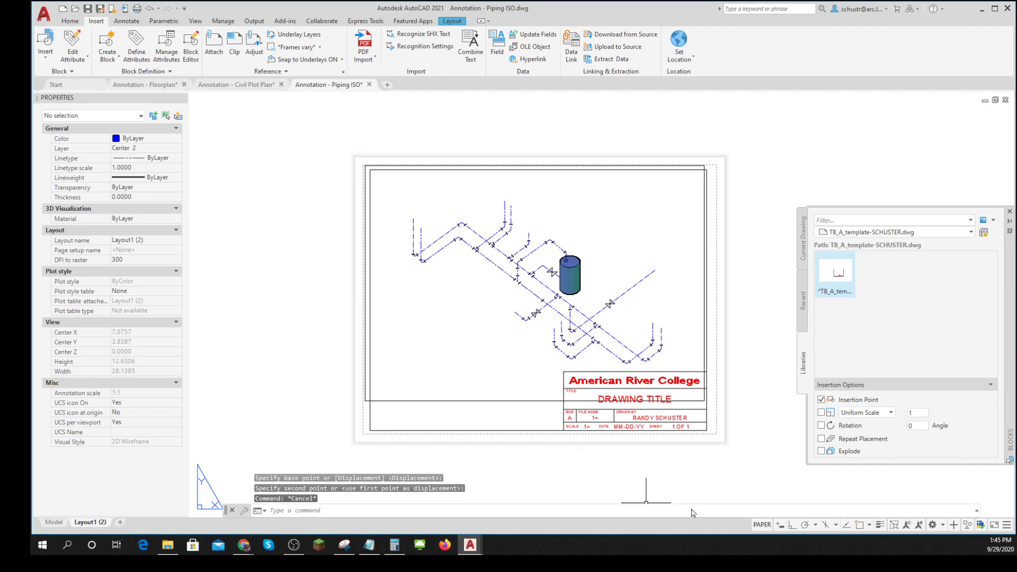
- Turn on object snap and stretch the viewport's lower-right corner up to the title block's top edge
left_click(366, 233)
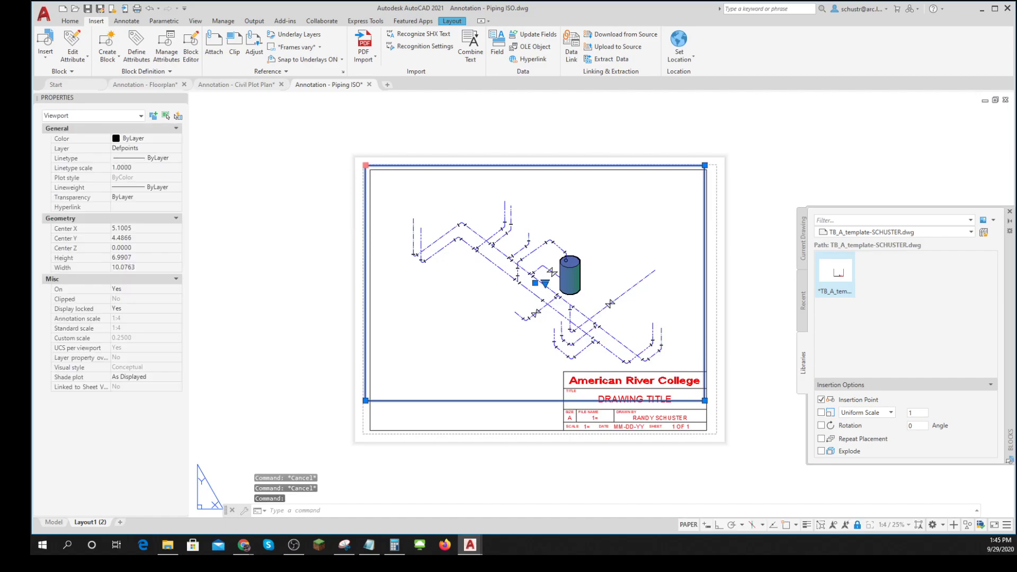
left_click(366, 165)
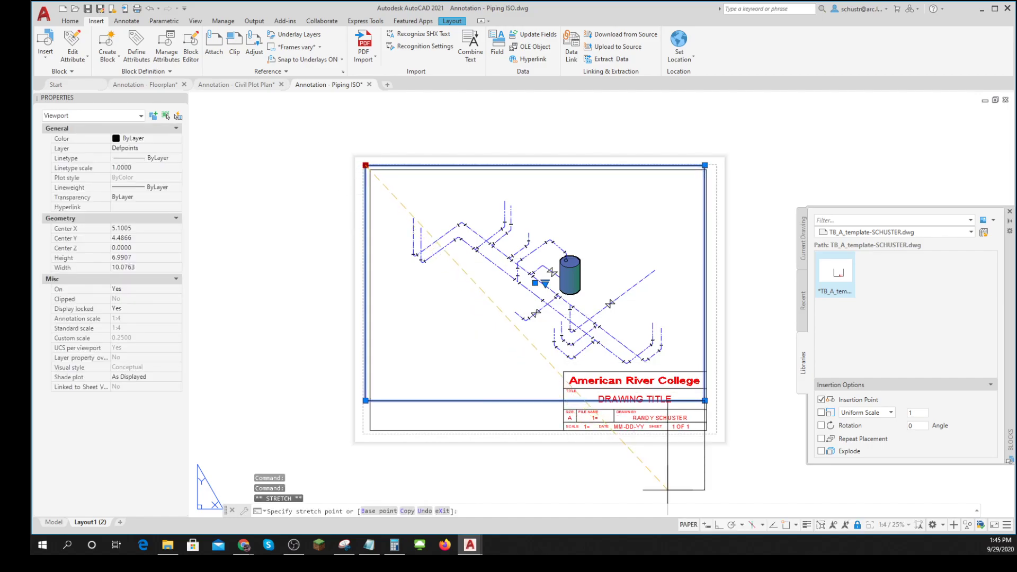
left_click(786, 525)
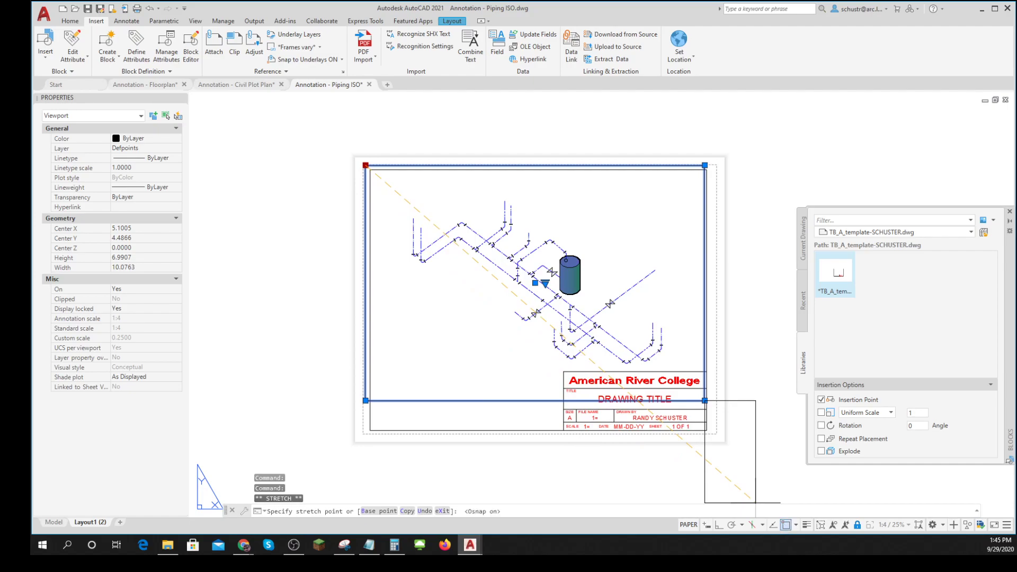
left_click(365, 166)
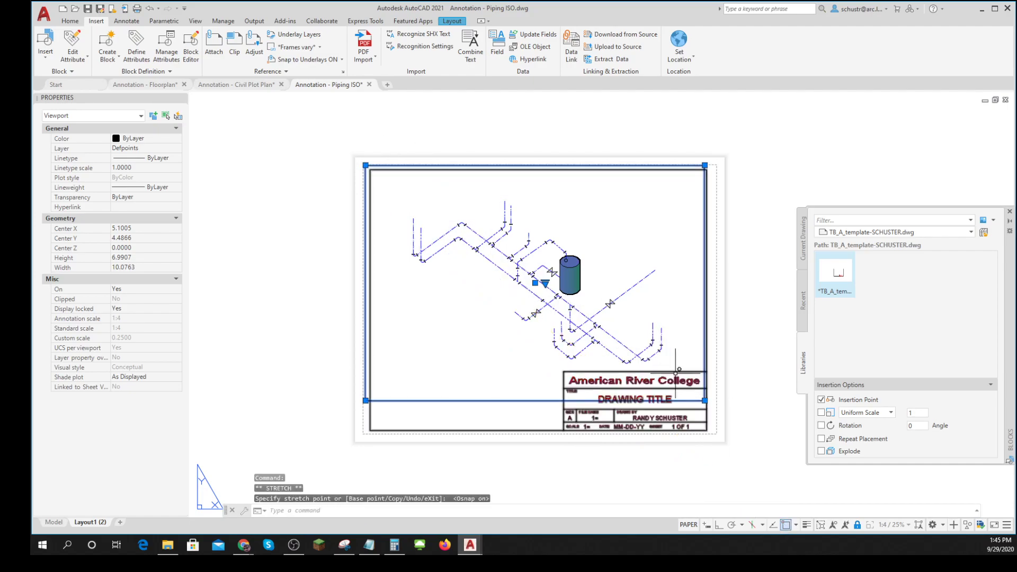
left_click(705, 400)
left_click(707, 376)
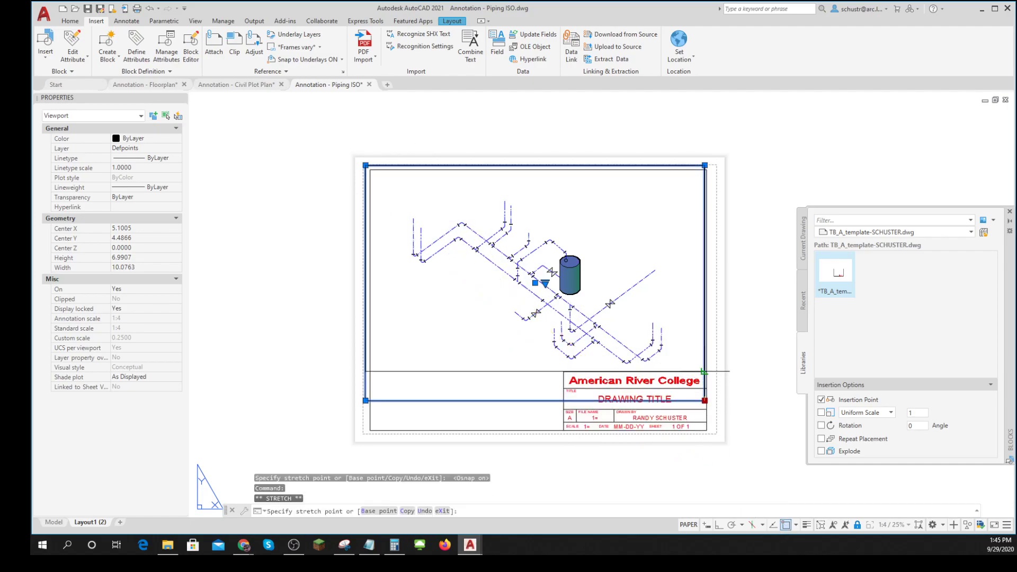
key("Escape")
key("Escape")
key("Escape")
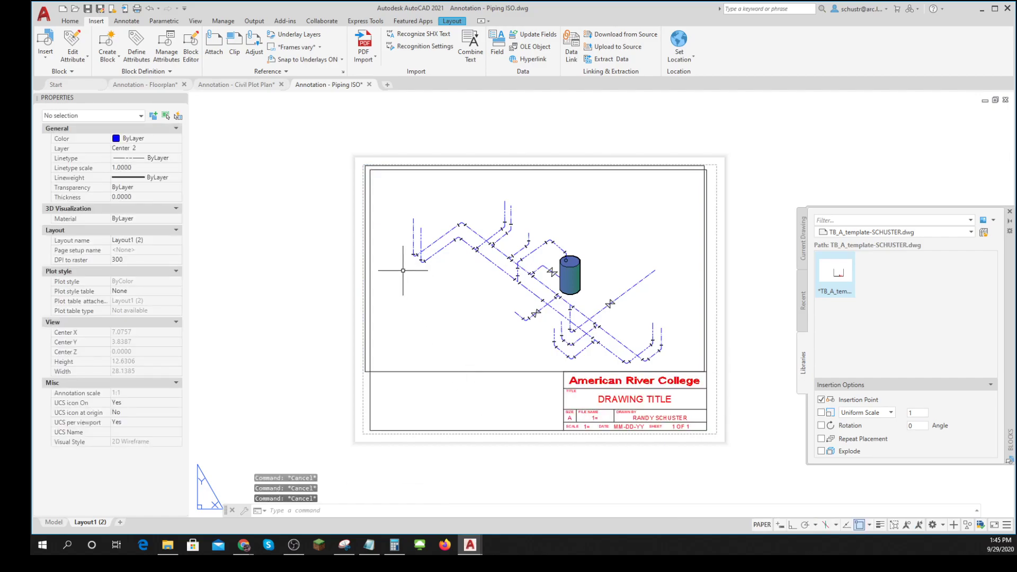
- Stretch the viewport's upper-left corner to the upper-left corner of the title block border
left_click(366, 245)
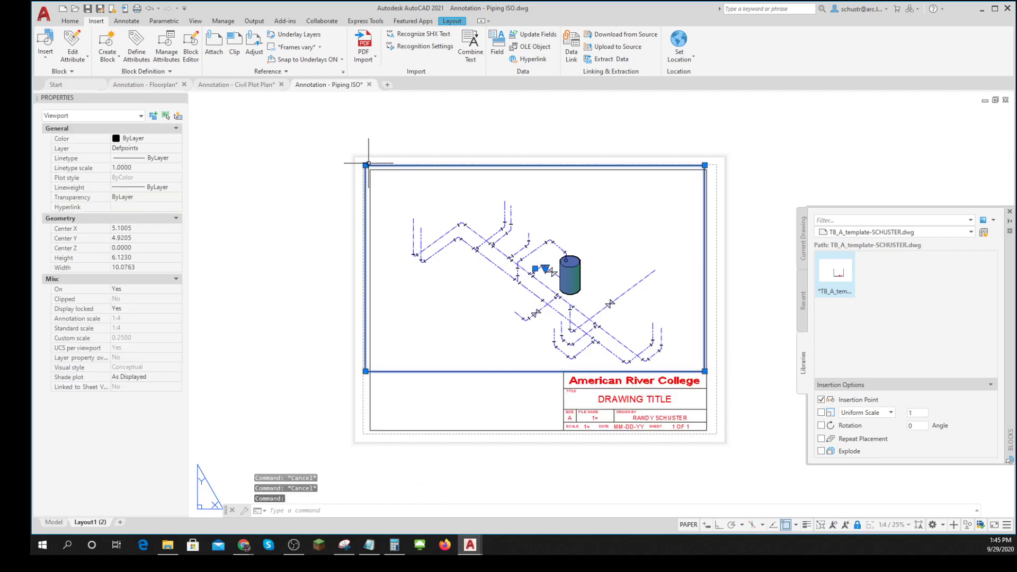
left_click(366, 166)
left_click(370, 169)
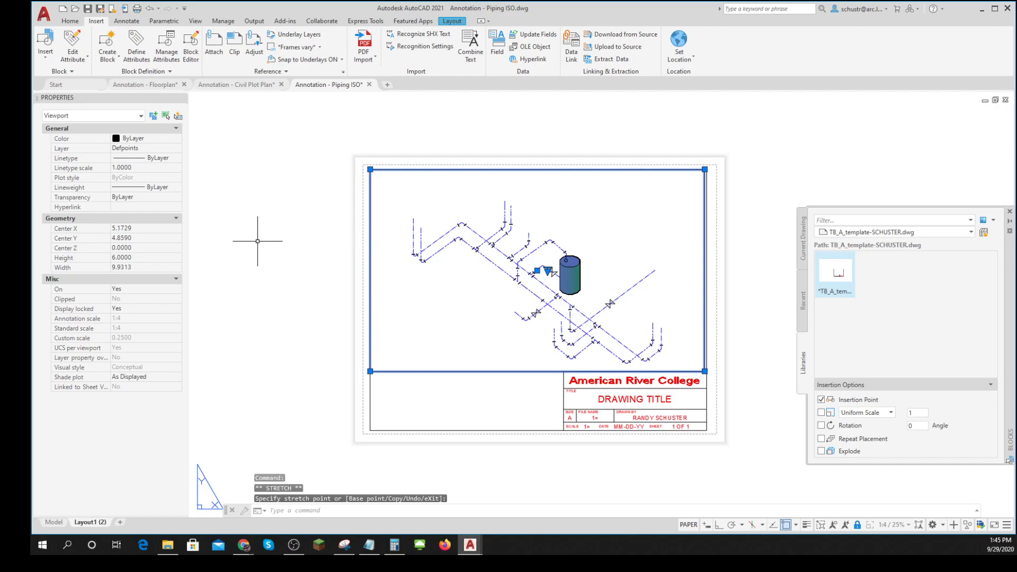
key("Escape")
key("Escape")
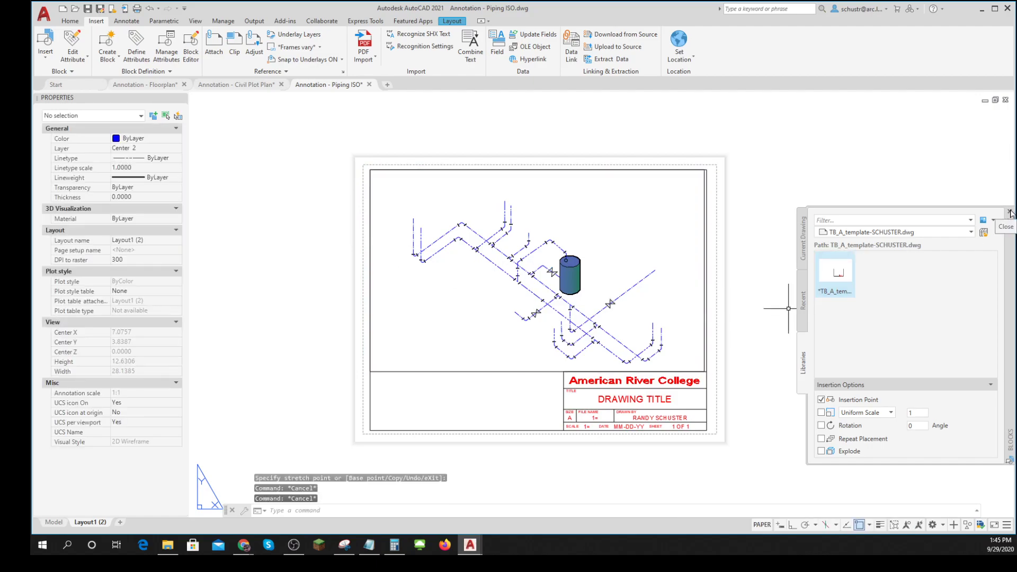
- Close the Blocks palette, keep the Text layer red and make it the current layer
left_click(1010, 211)
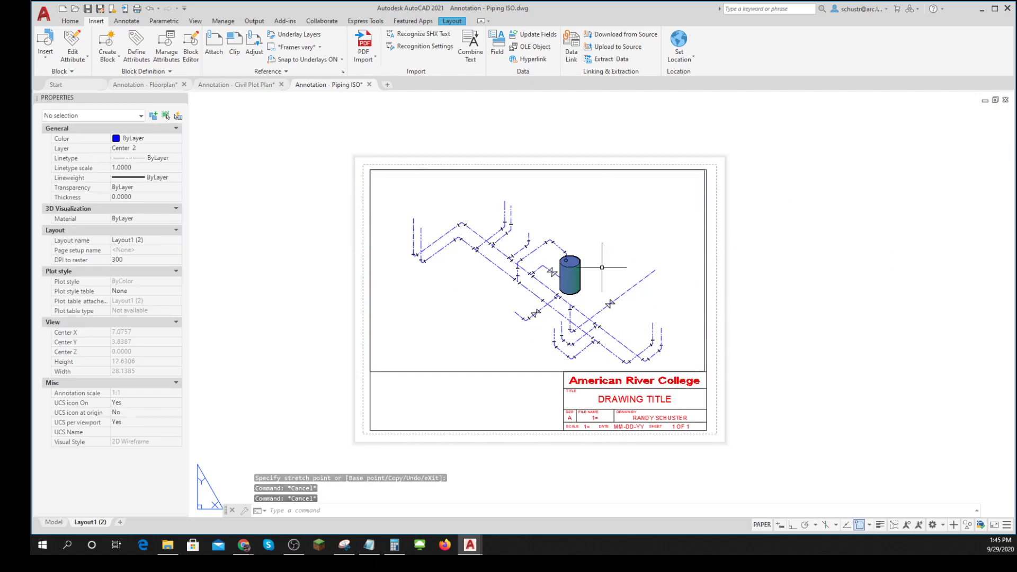
left_click(70, 21)
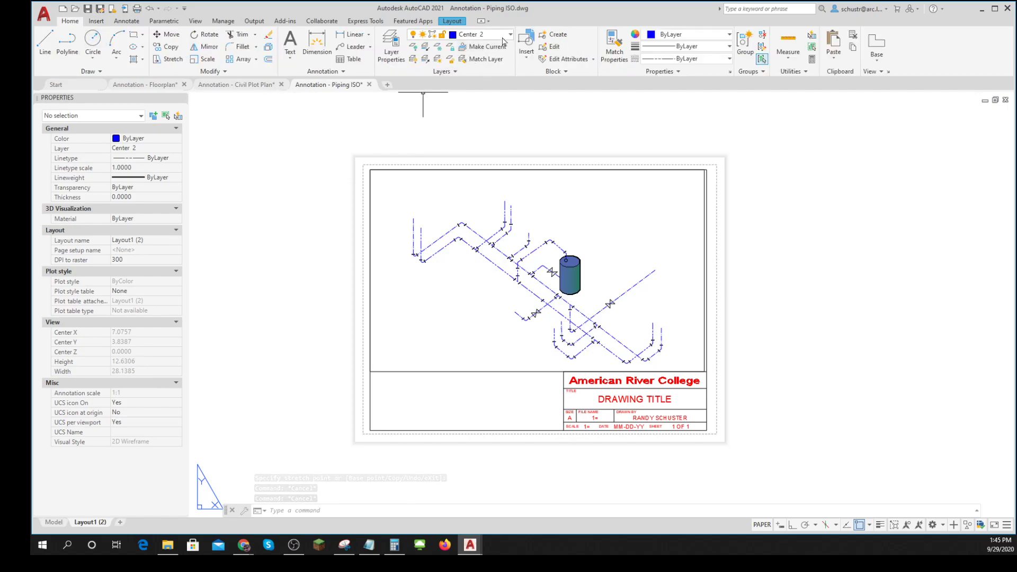
left_click(482, 34)
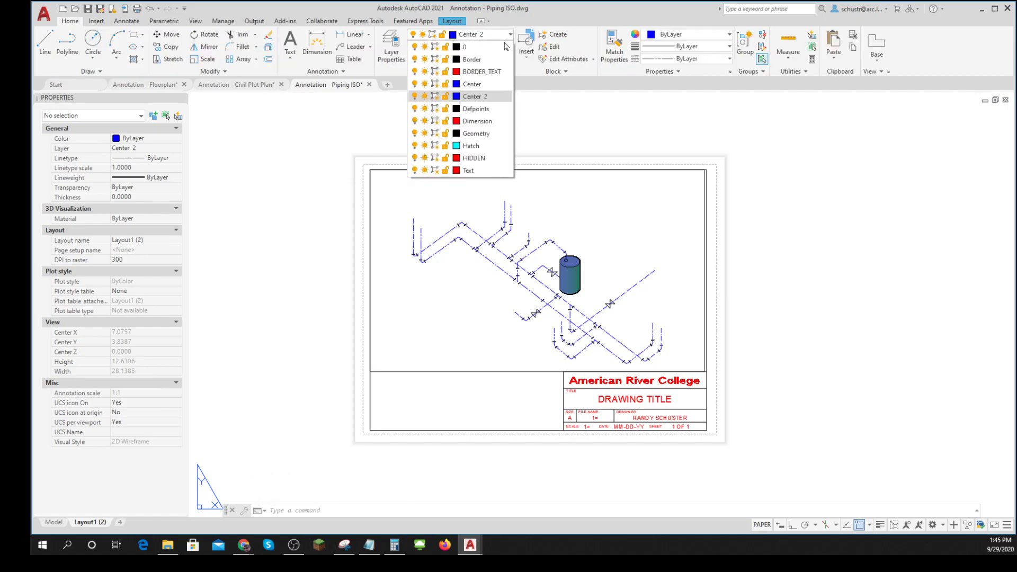
left_click(456, 171)
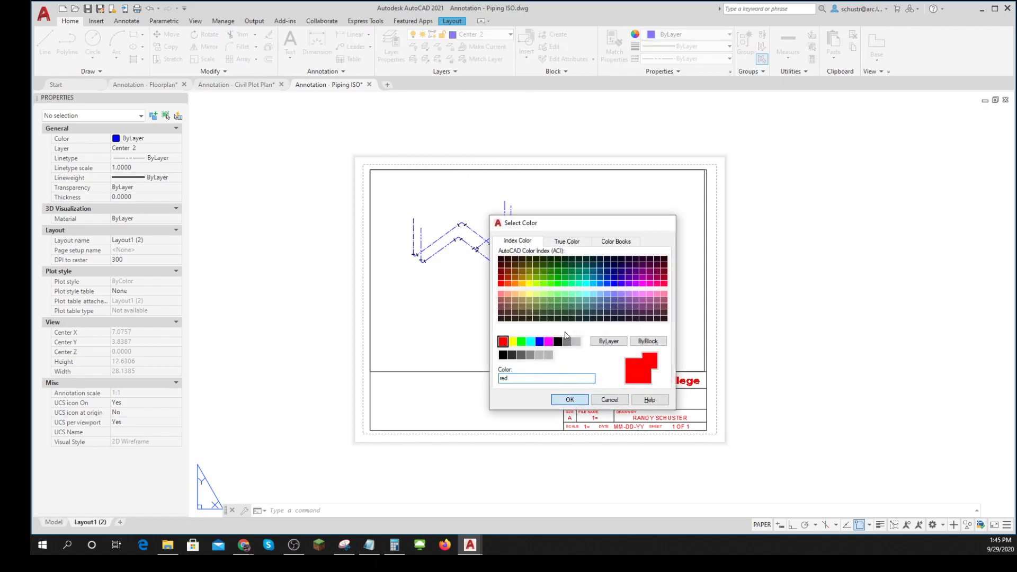
left_click(569, 400)
left_click(484, 34)
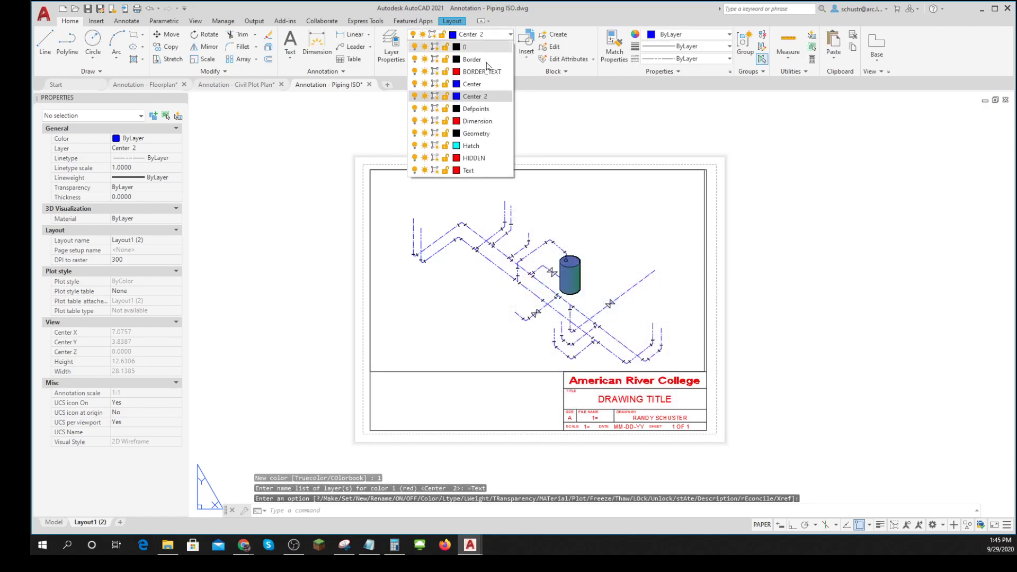
left_click(488, 170)
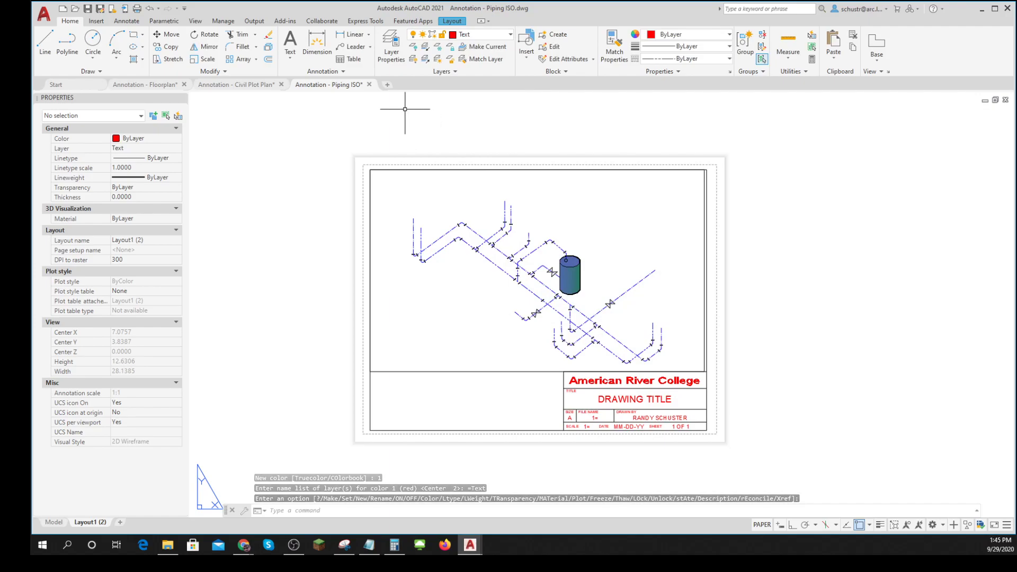
- Set the current dimension style to Annotative
left_click(344, 73)
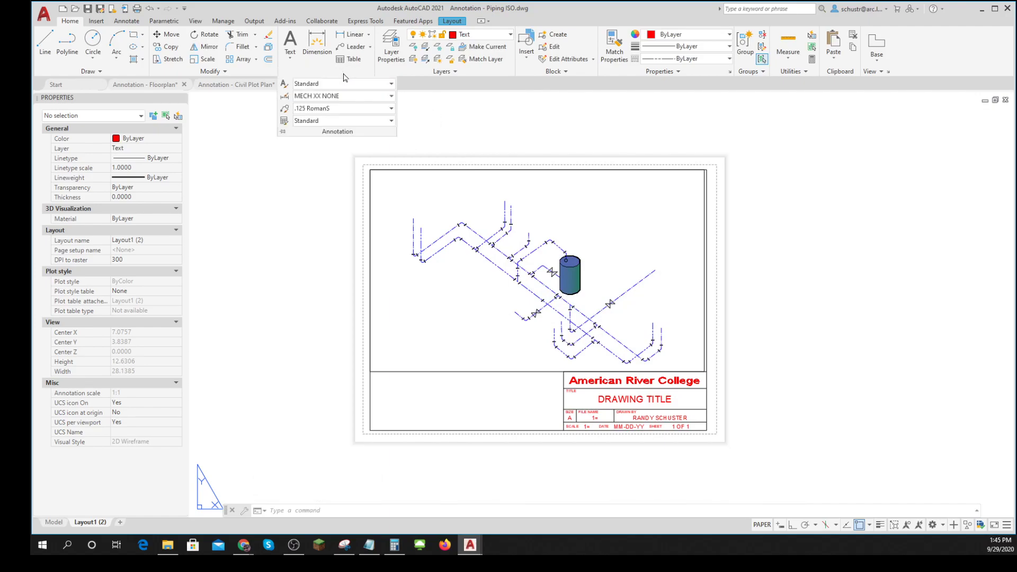
left_click(391, 98)
scroll(366, 143, "up", 1)
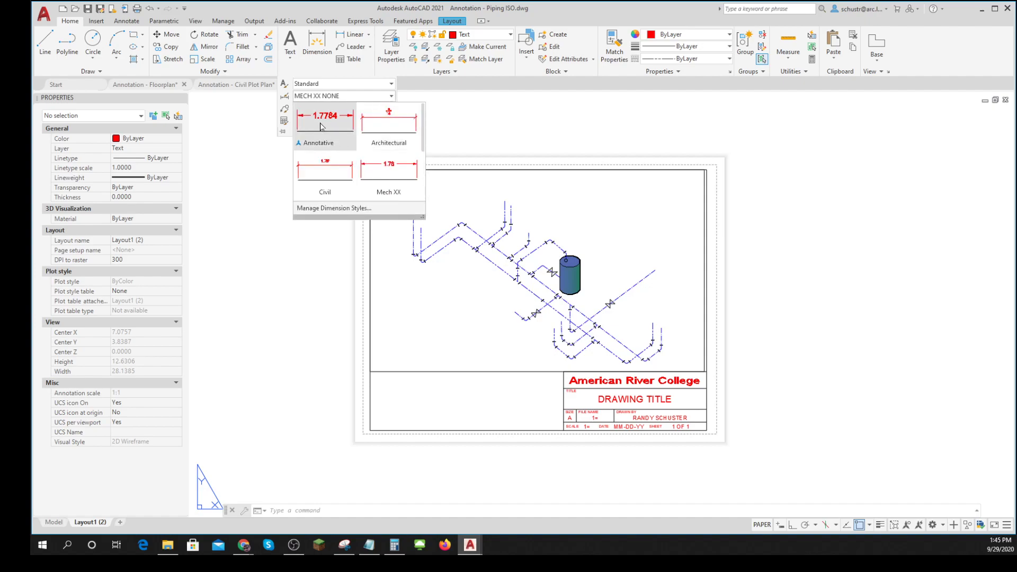
left_click(322, 127)
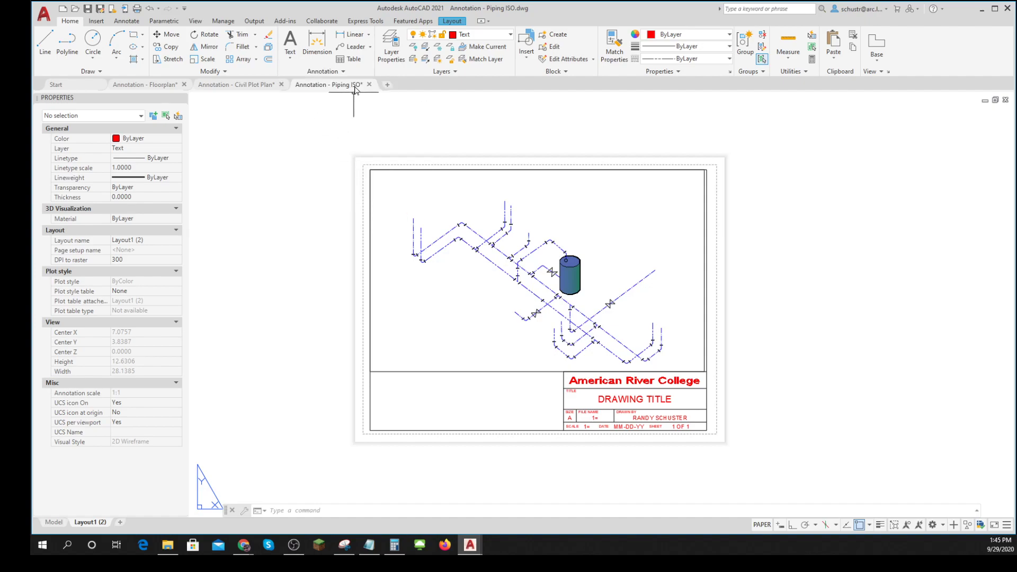
- Set the current dimension style to Civil
left_click(344, 73)
left_click(391, 96)
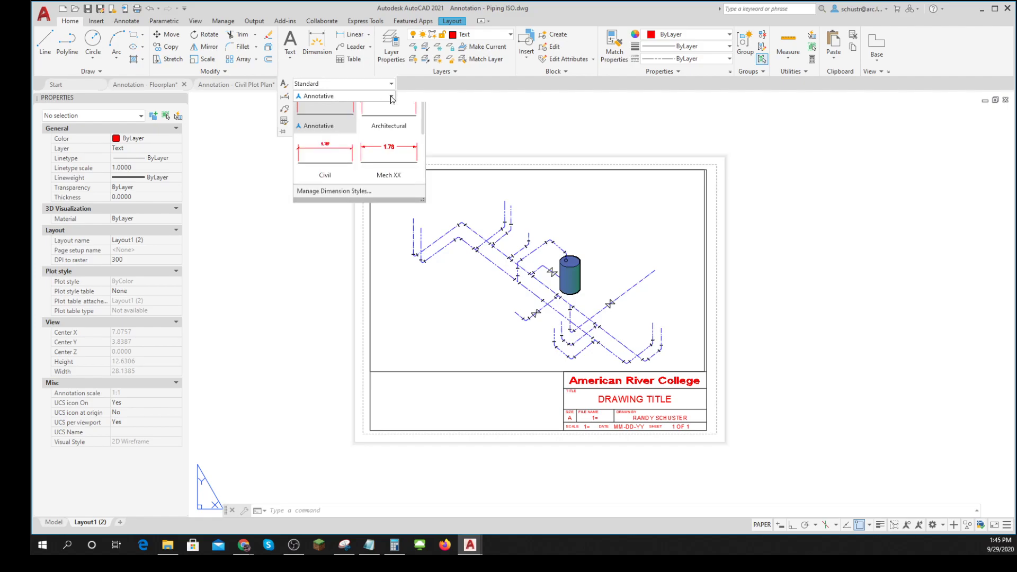
left_click(325, 179)
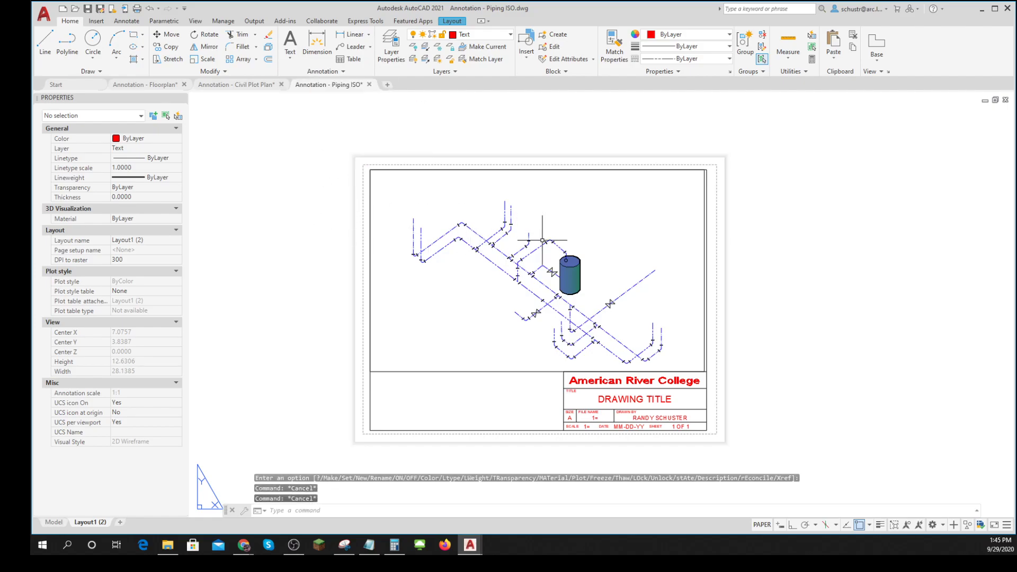
scroll(542, 239, "up", 2)
scroll(542, 235, "down", 2)
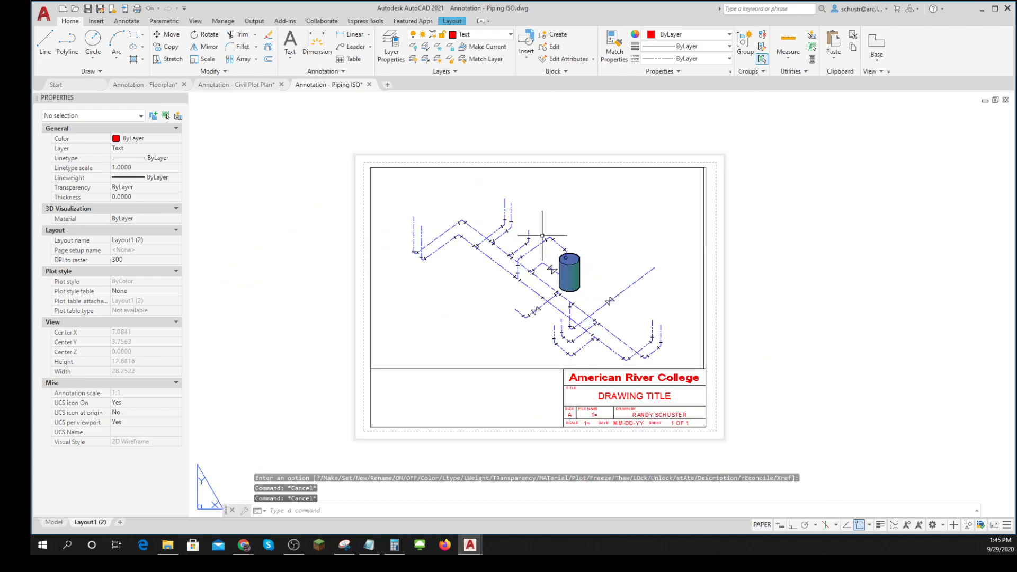
left_click(351, 47)
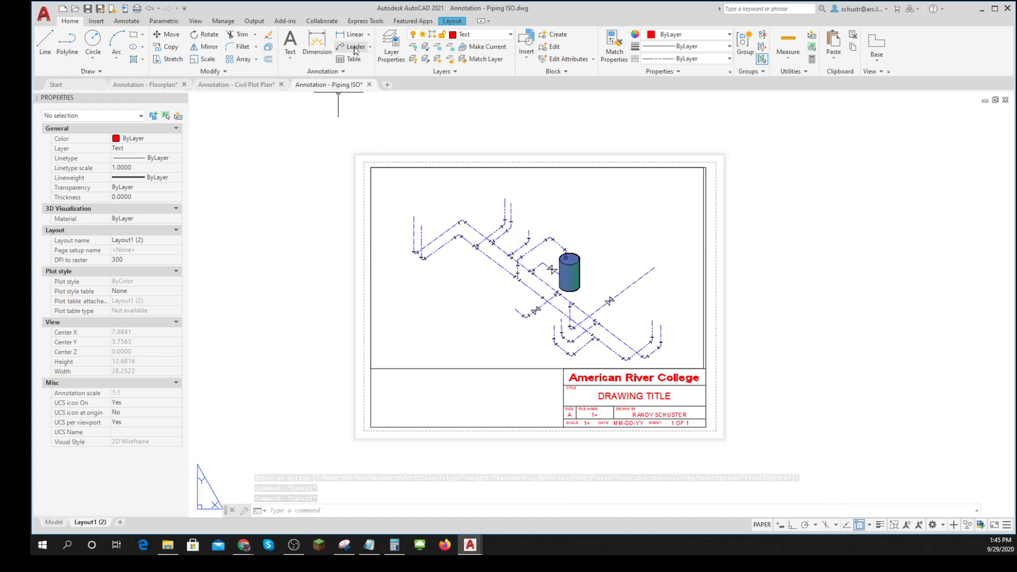
left_click(512, 201)
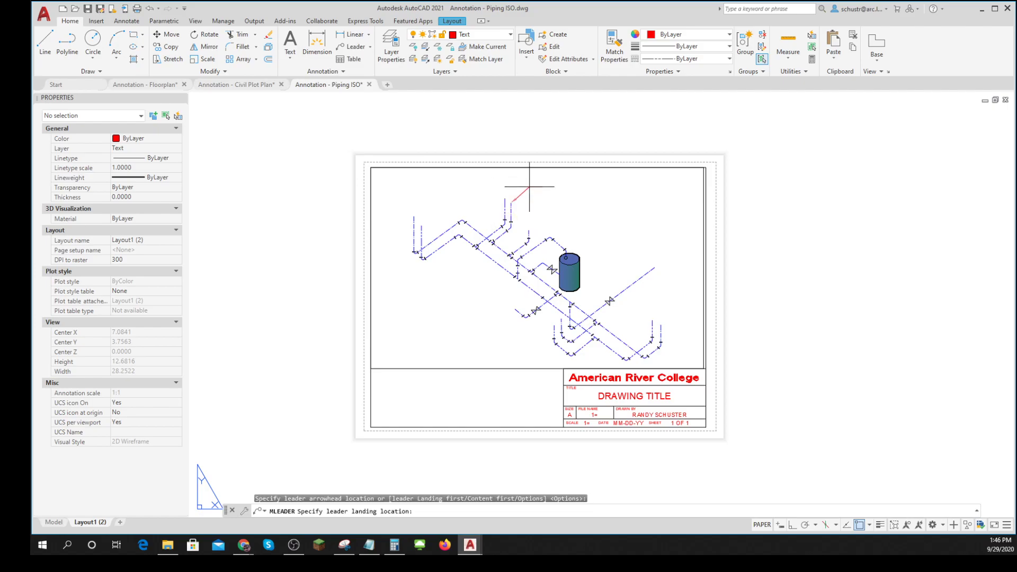
key("Escape")
key("Escape")
key("Escape")
- Set the current multileader style to ISO
left_click(341, 72)
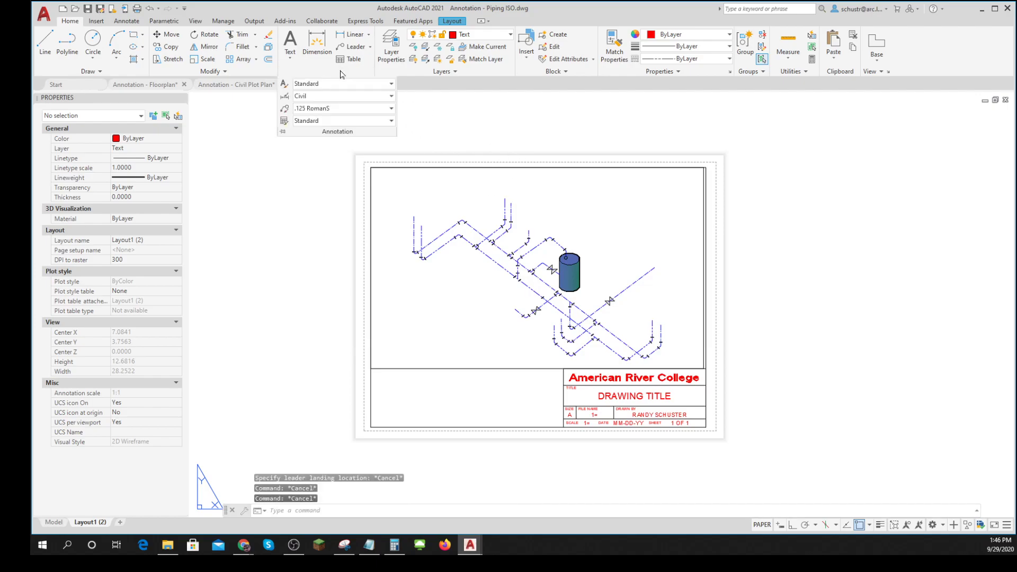
left_click(391, 109)
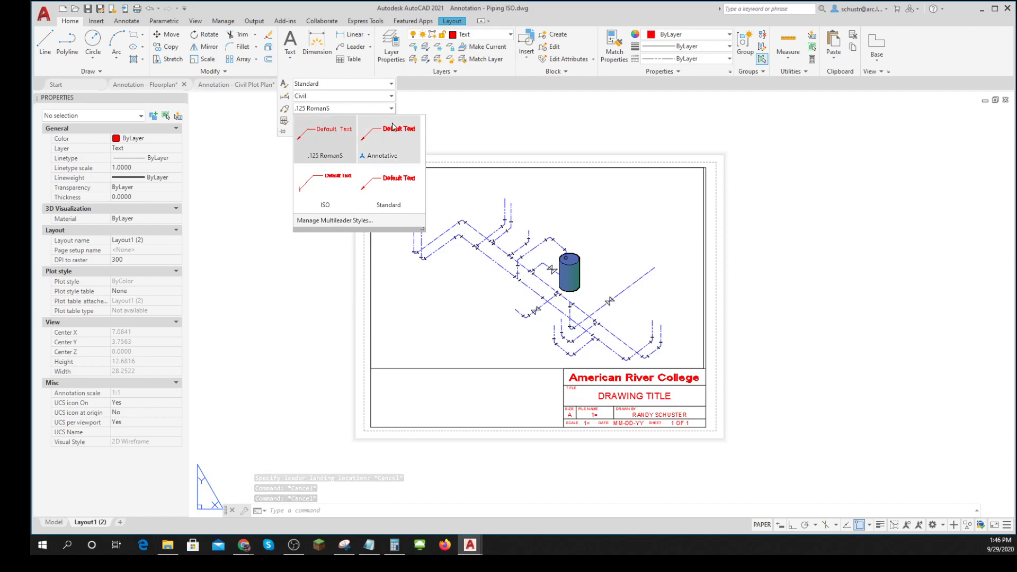
left_click(334, 197)
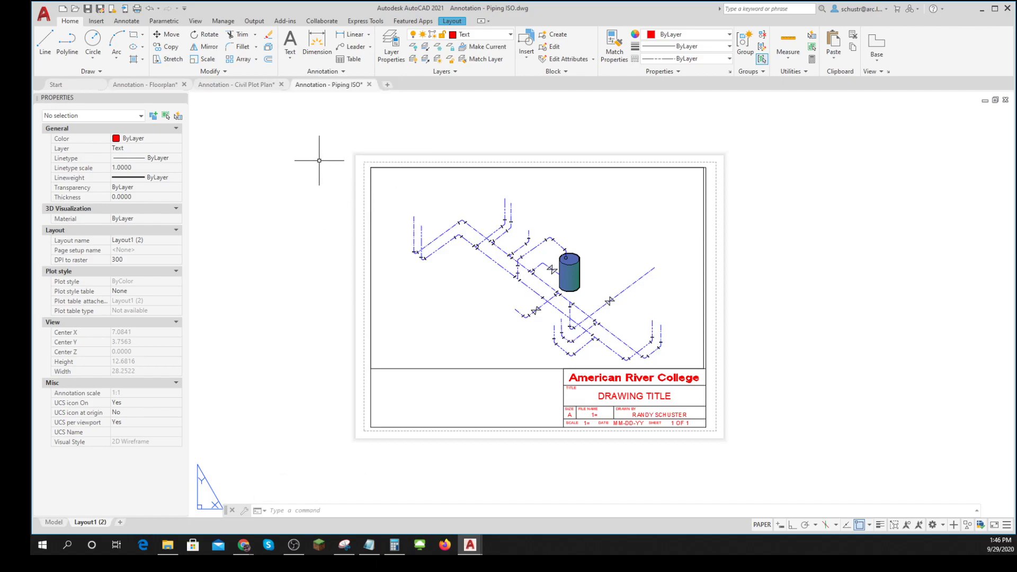
- Add a multileader pointing to the diagonal pipe right of the tank, placing the text ADFASDFSAF up beside the tank
left_click(351, 49)
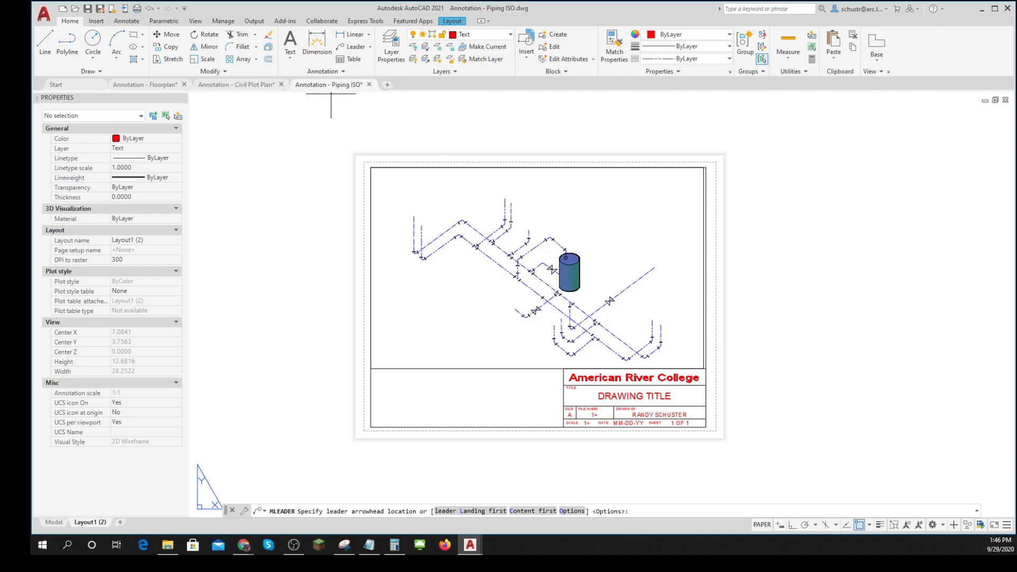
left_click(631, 285)
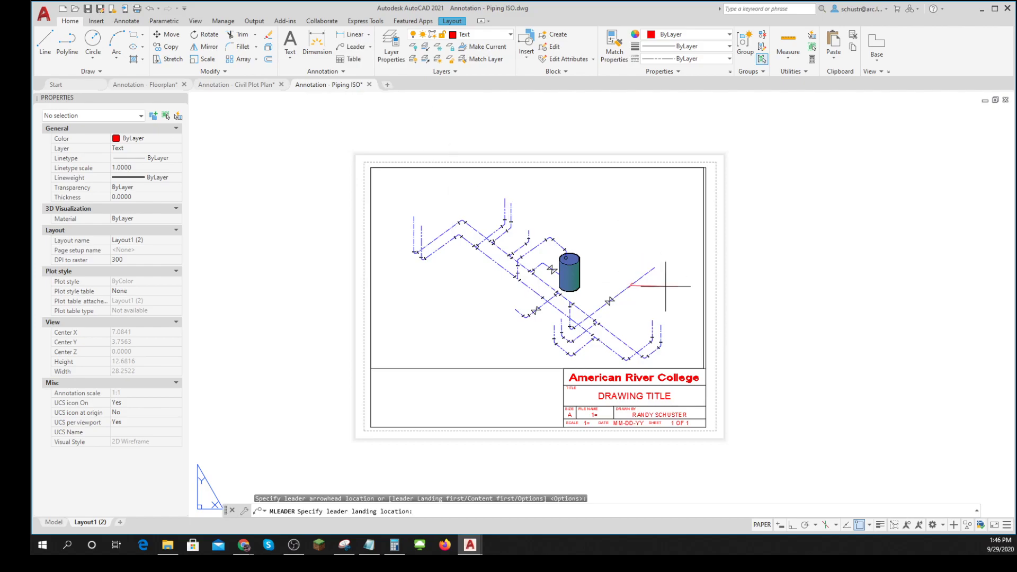
scroll(665, 286, "up", 10)
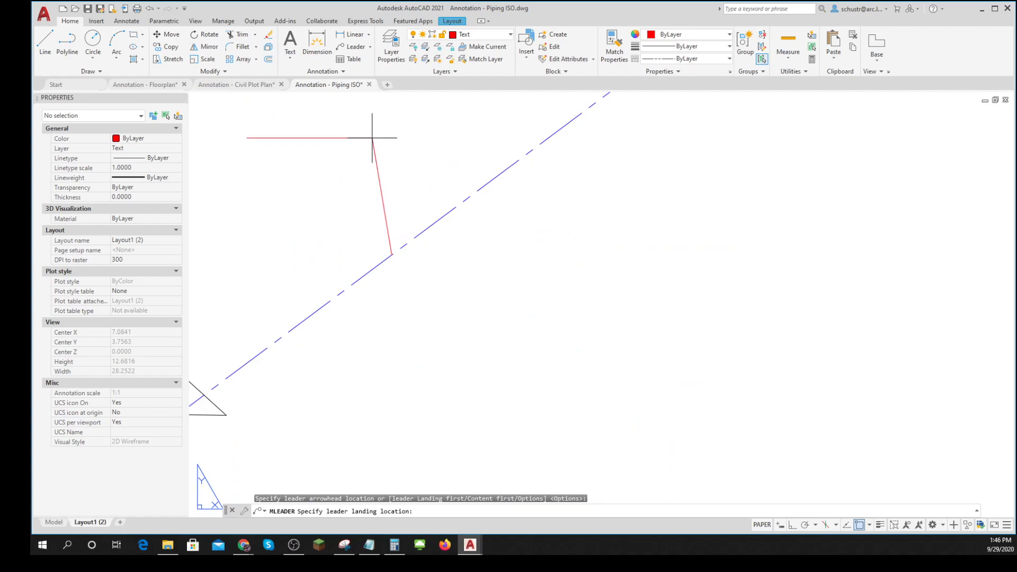
scroll(371, 112, "down", 5)
middle_click_drag(372, 111, 478, 221)
left_click(464, 128)
type("ADFASDFSAF")
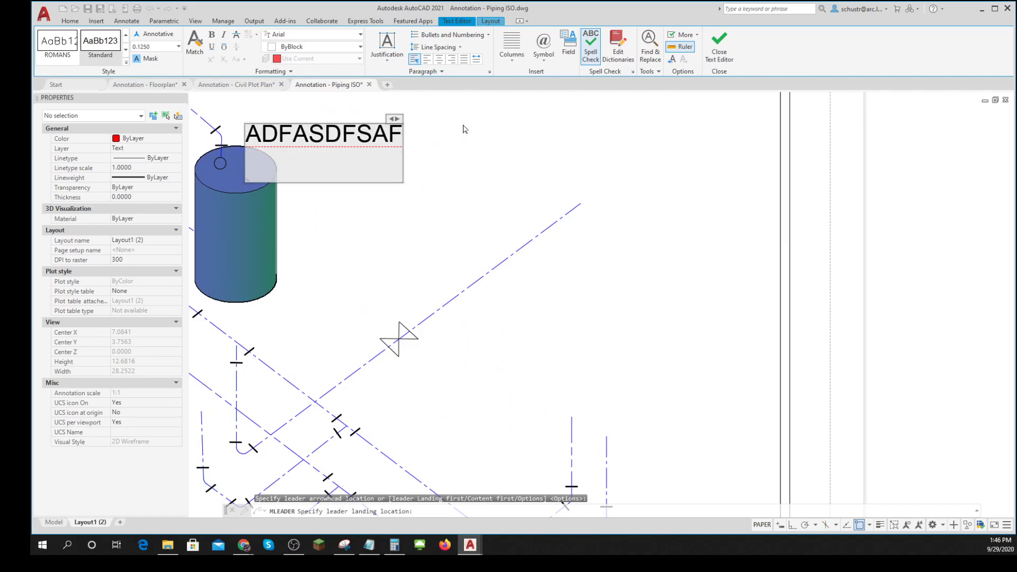
left_click(653, 228)
scroll(651, 246, "down", 2)
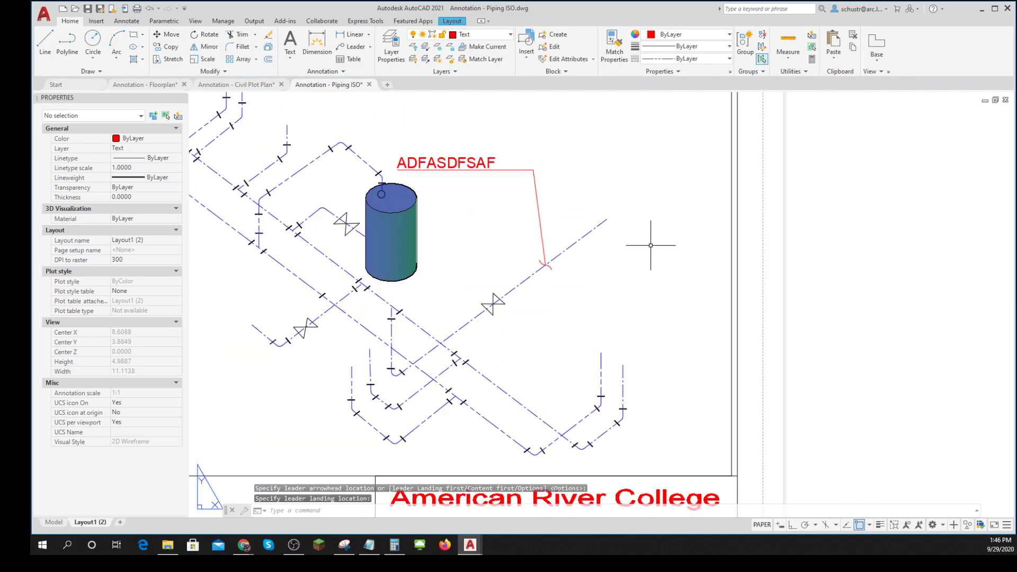
- Explode the title block on the layout so its texts become separate objects
scroll(650, 245, "down", 2)
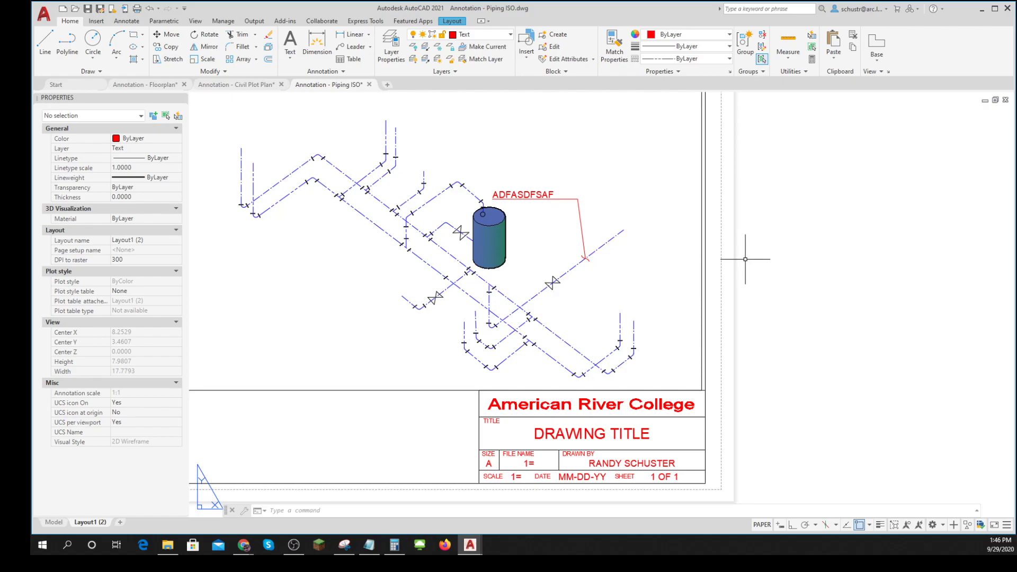
scroll(641, 305, "down", 3)
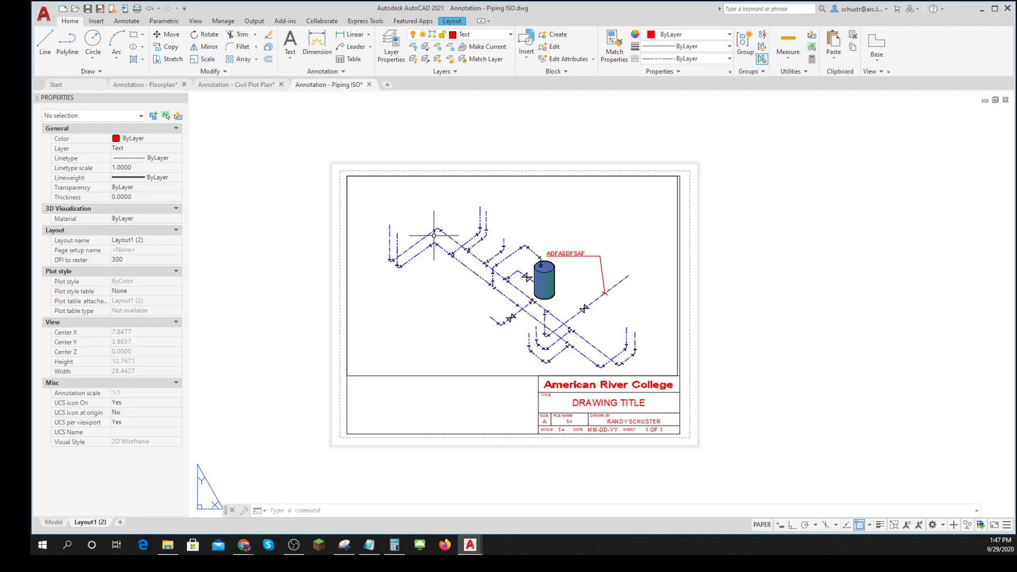
type("E")
key("Return")
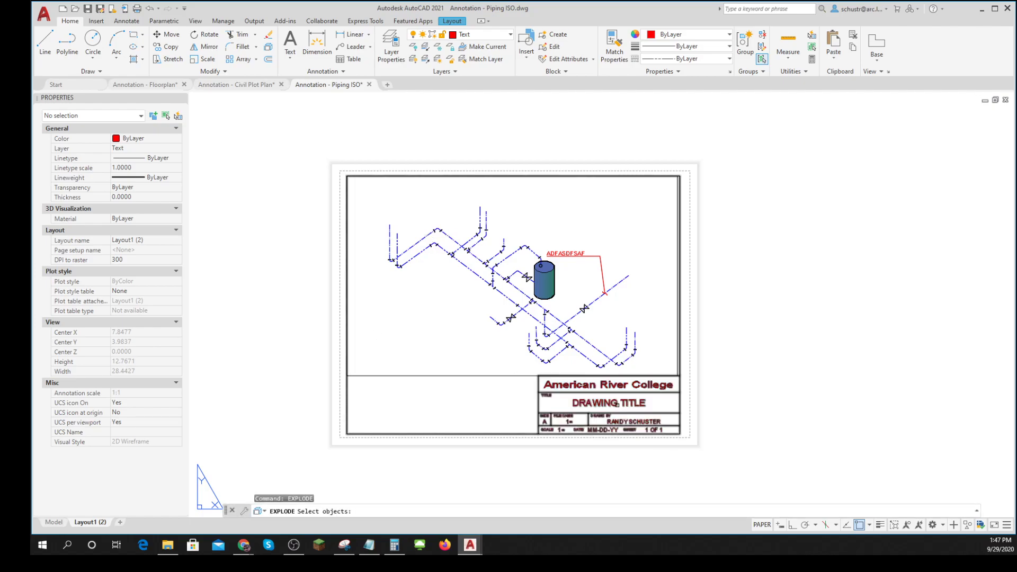
left_click(617, 404)
key("Return")
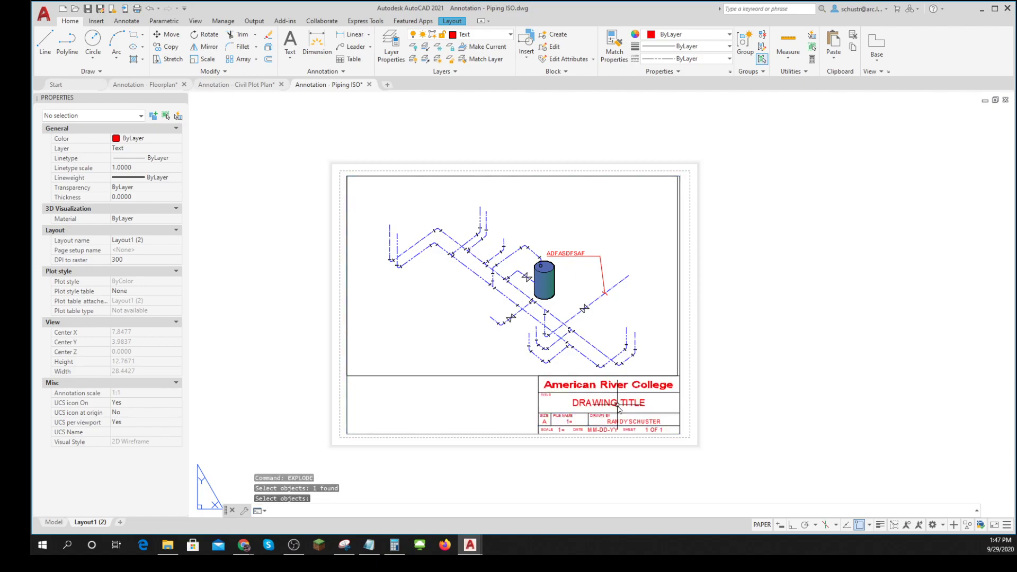
- Change the DRAWING TITLE text in the title block to PIPING ISO
double_click(616, 405)
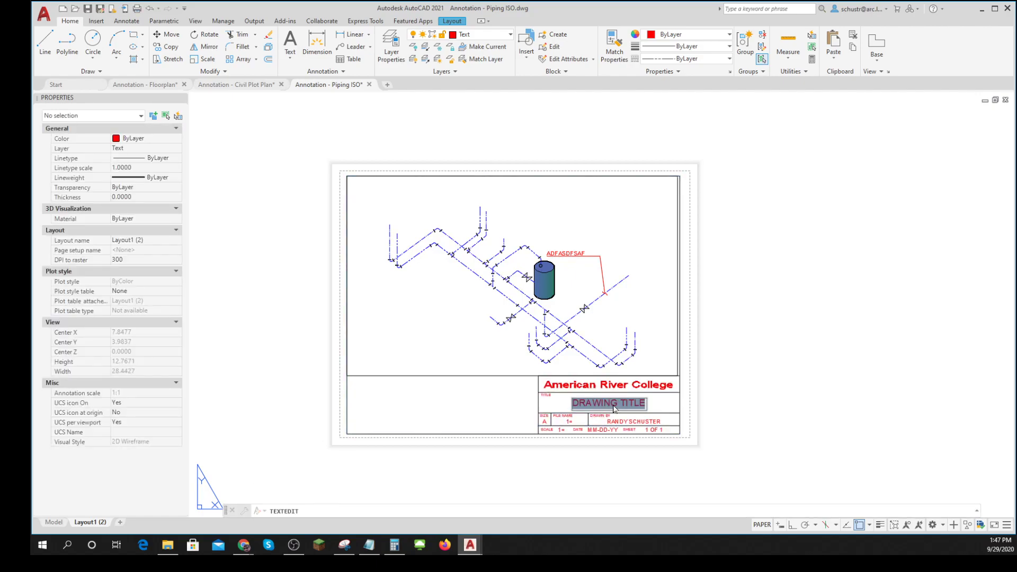
type("PIPING ISO")
key("Return")
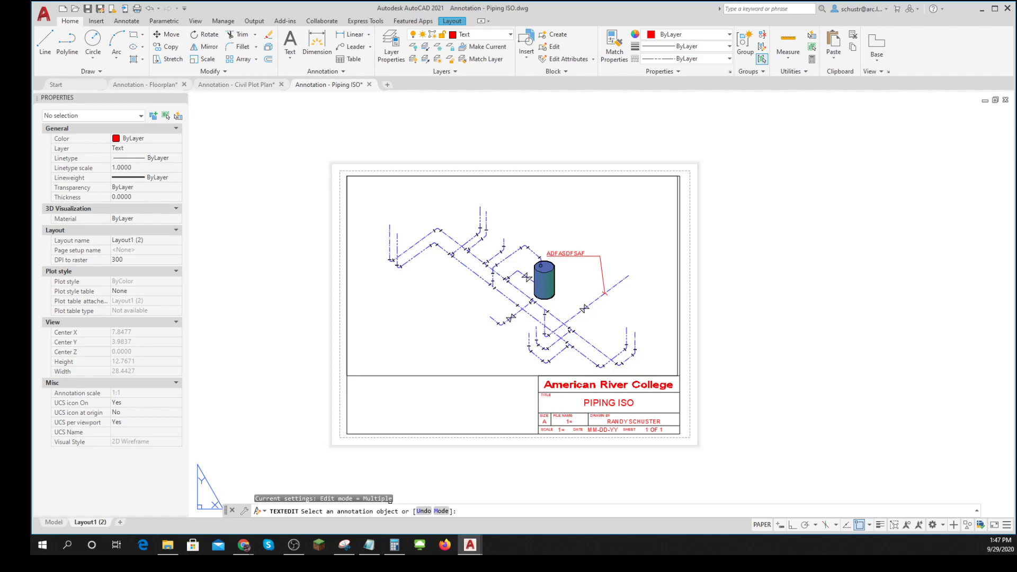
left_click(294, 544)
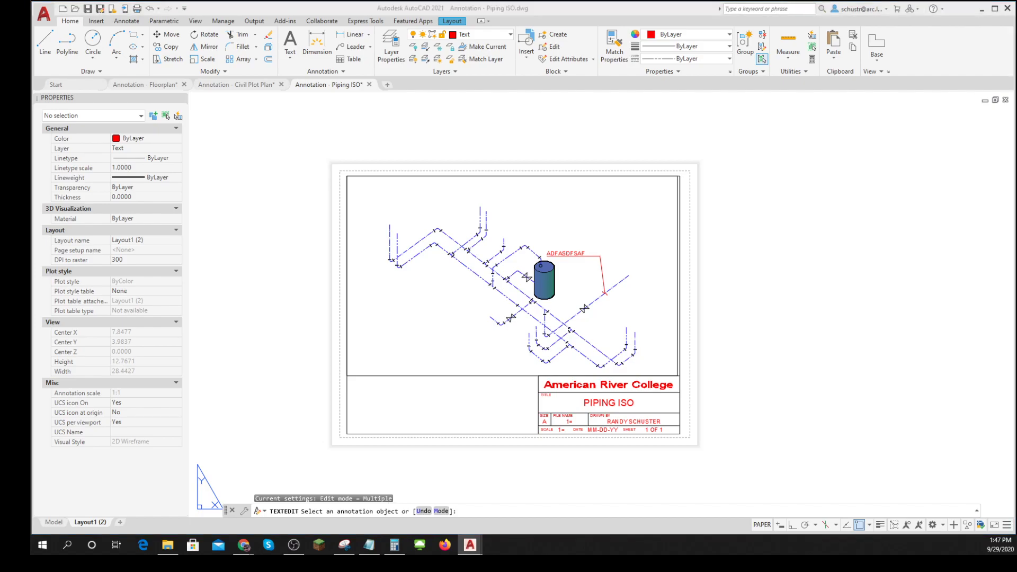